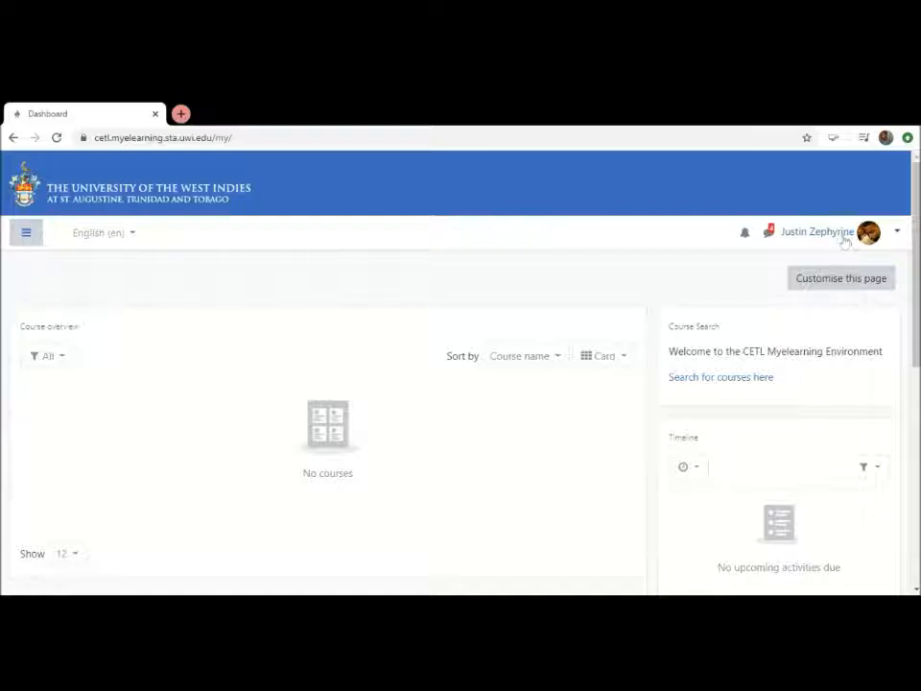
# Open the account's own profile page and open its user details for editing
pyautogui.click(898, 235)
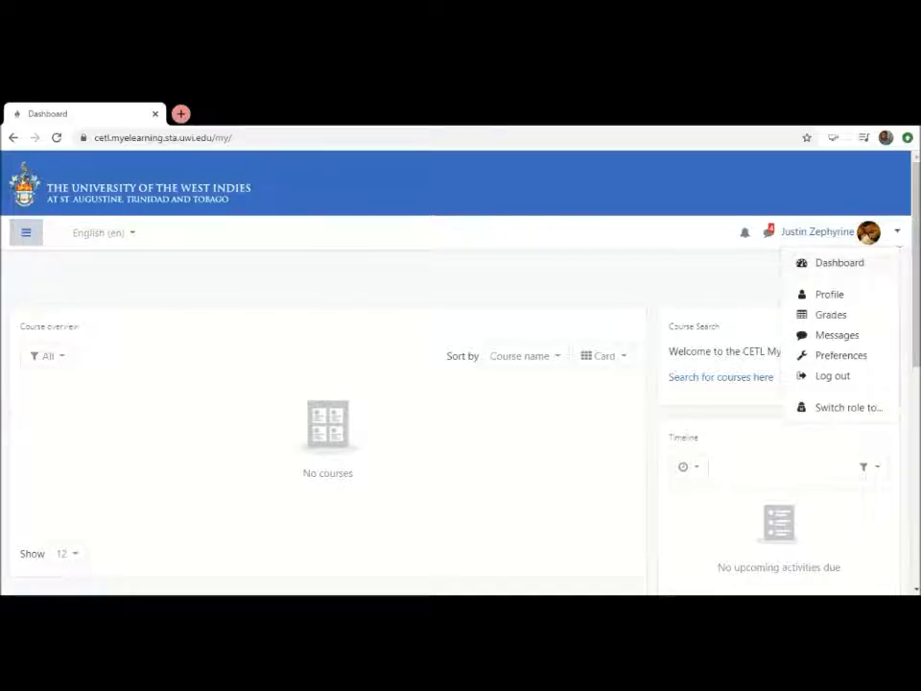
pyautogui.click(831, 297)
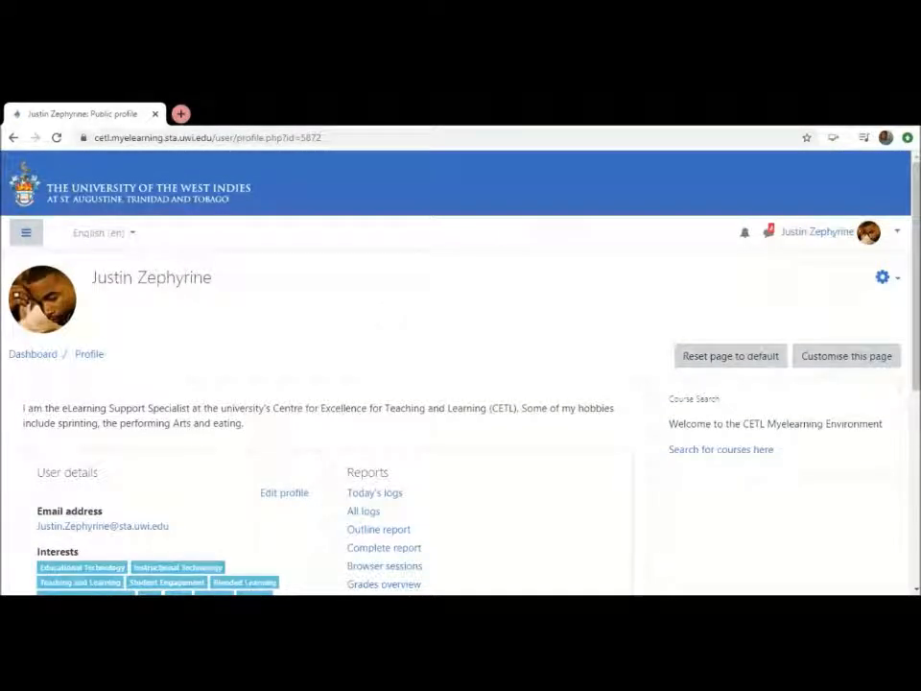
pyautogui.scroll(-1, 382, 315)
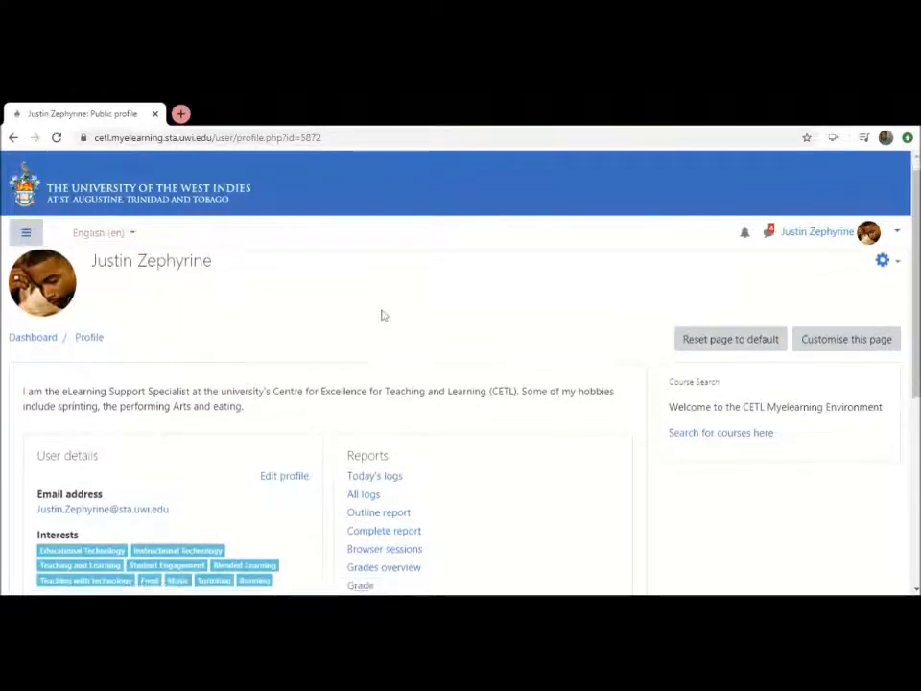
pyautogui.scroll(-1, 382, 314)
pyautogui.scroll(2, 382, 315)
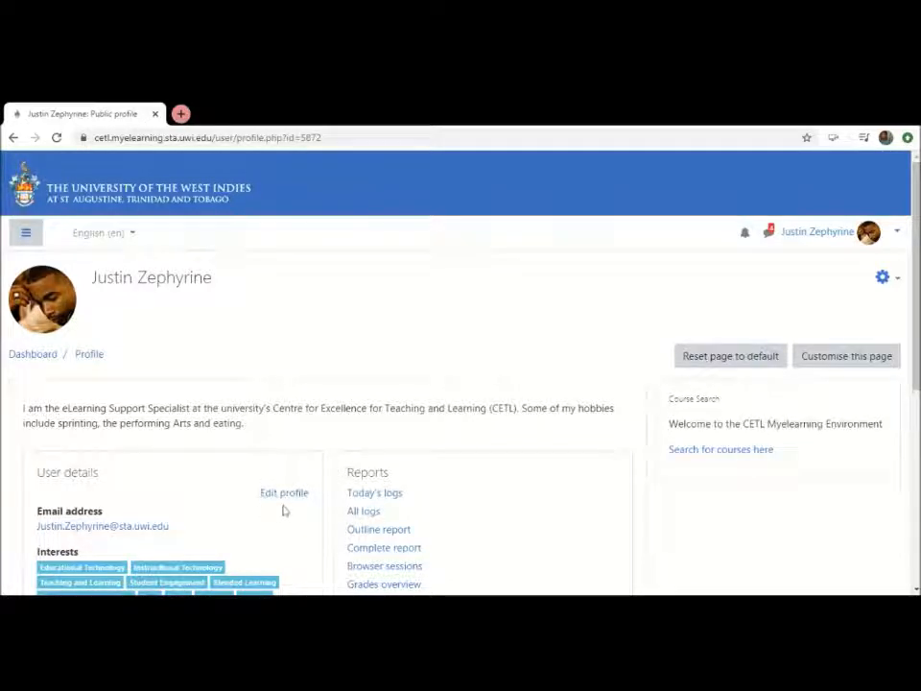
pyautogui.scroll(-2, 284, 510)
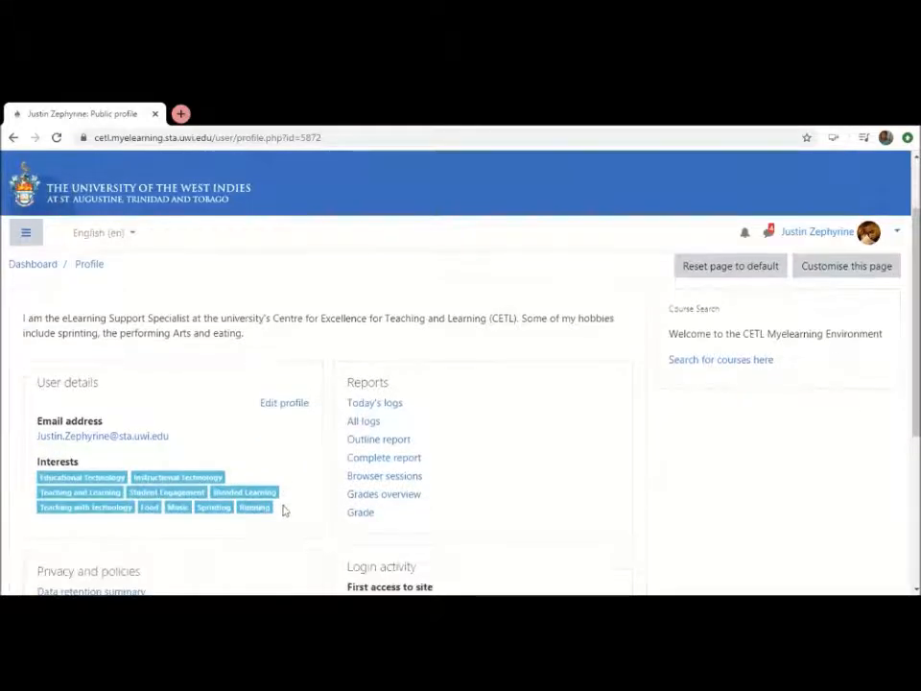
pyautogui.click(294, 407)
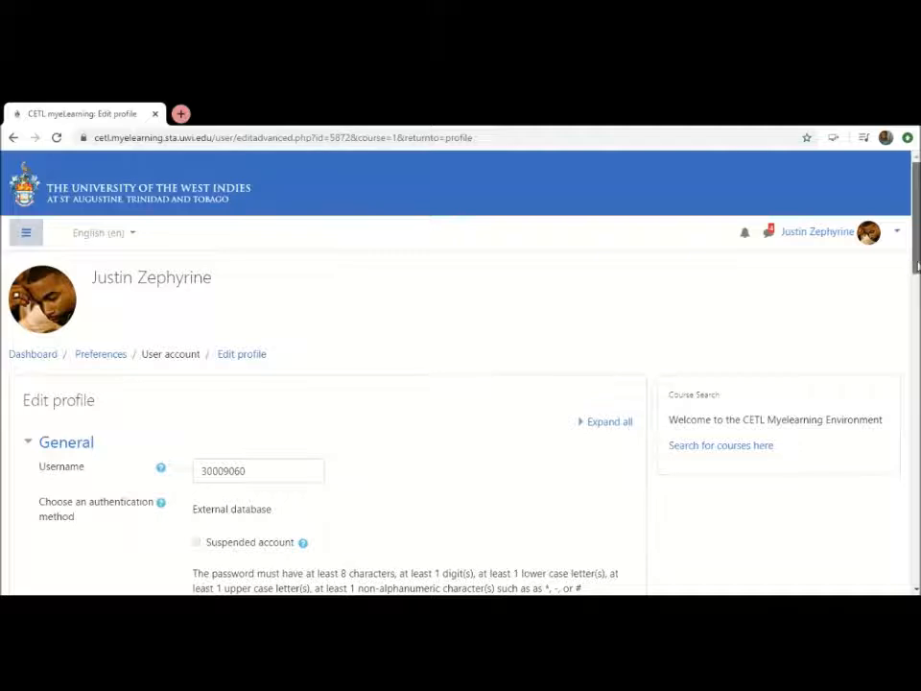
# Review the General section of the profile form, from the username and contact fields to the description
pyautogui.scroll(-1, 461, 384)
pyautogui.scroll(-6, 461, 384)
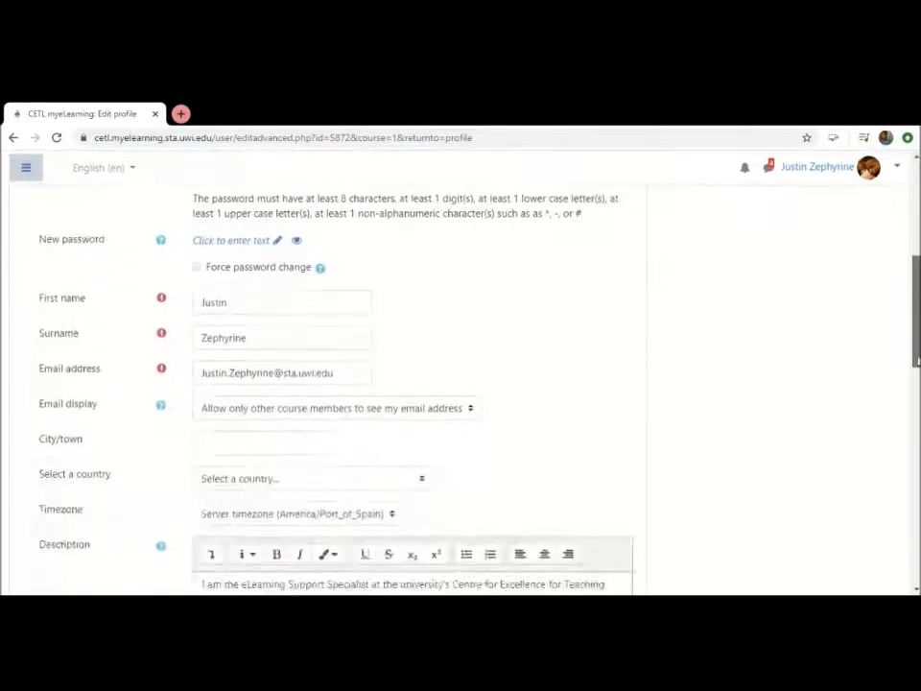
pyautogui.scroll(-1, 460, 384)
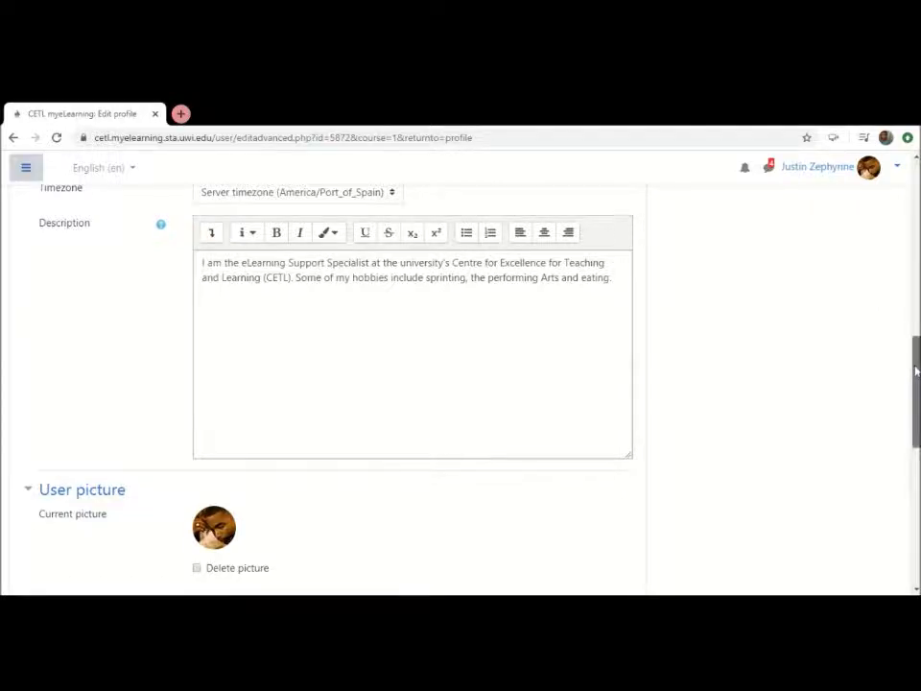
pyautogui.scroll(10, 916, 371)
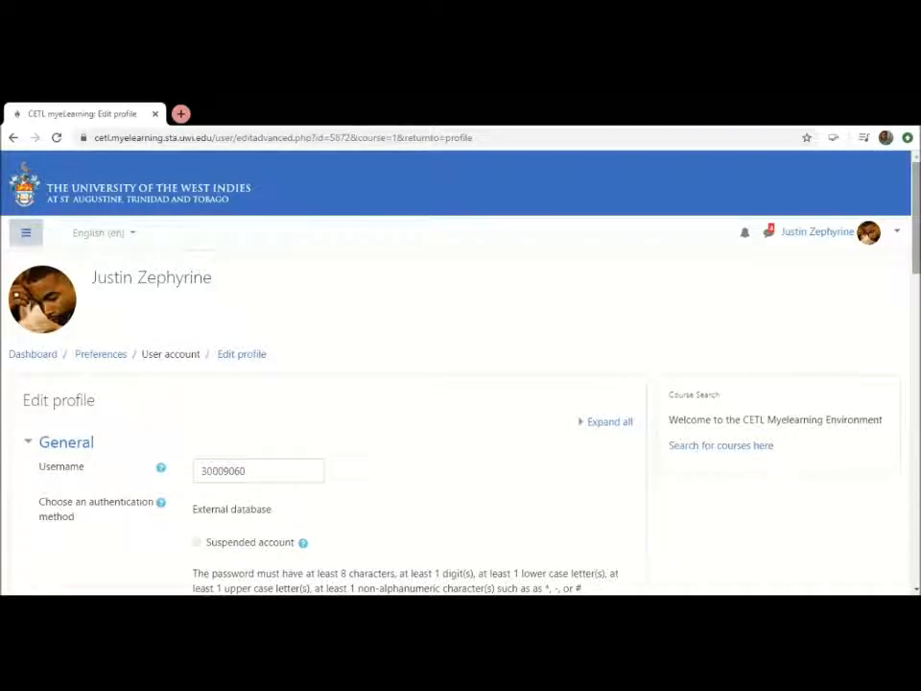
pyautogui.click(896, 236)
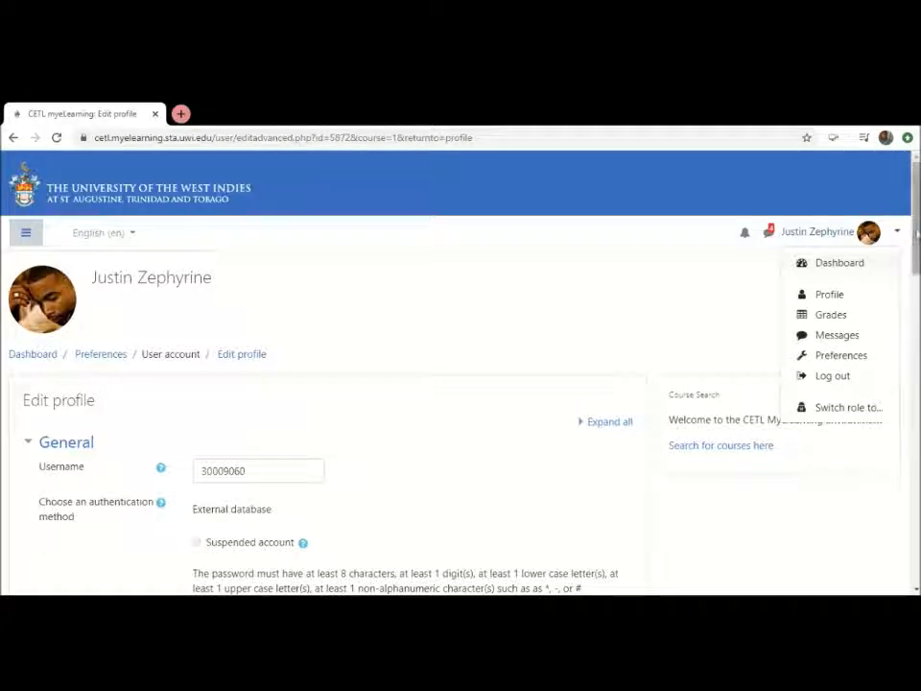
pyautogui.press('Escape')
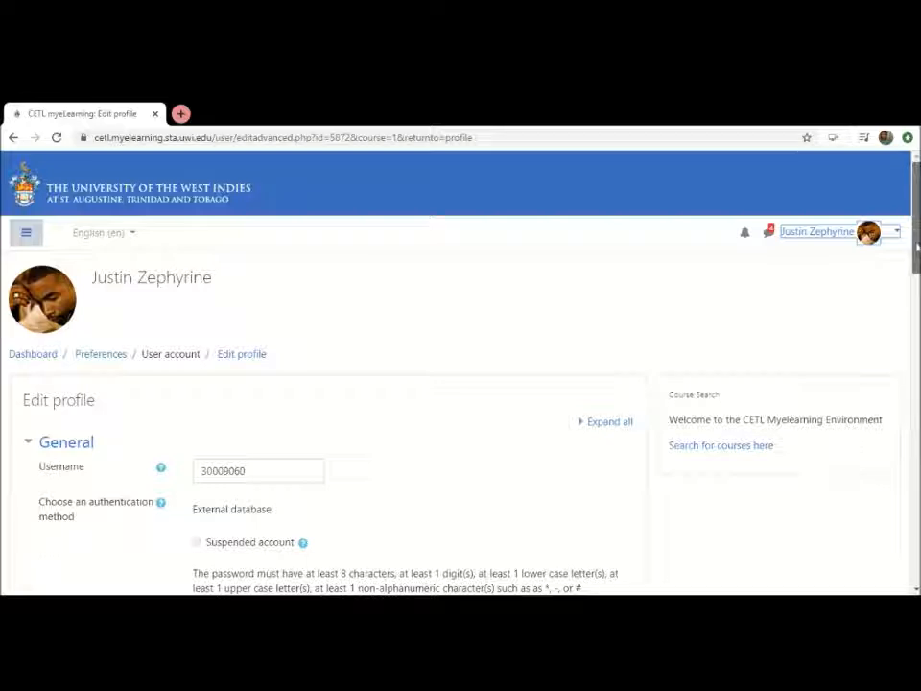
pyautogui.moveTo(917, 248); pyautogui.dragTo(917, 410)
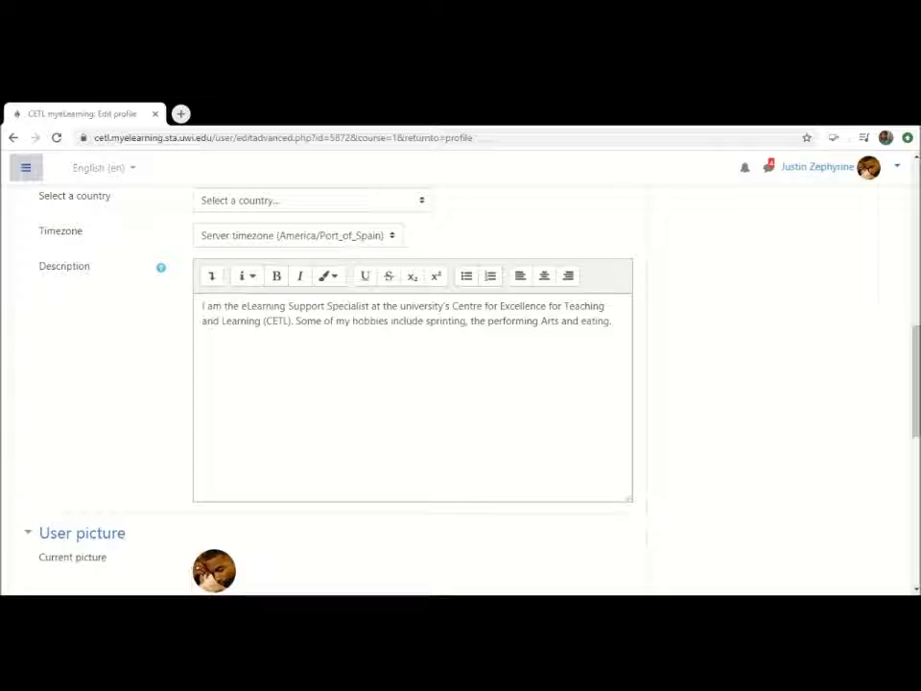
pyautogui.hotkey('alt', 'Tab')
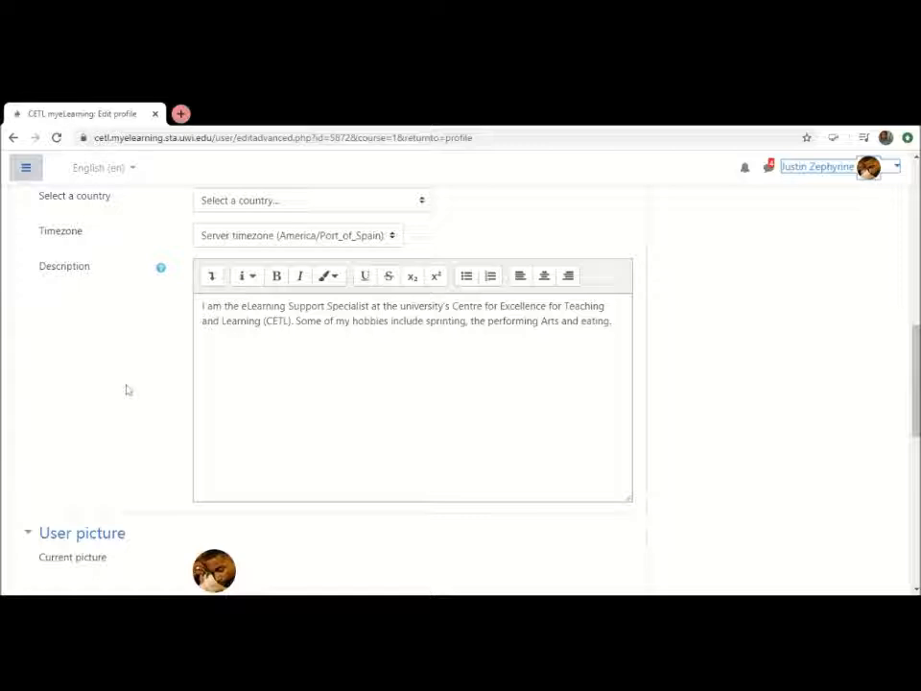
# Examine the profile description and the User picture section, including the delete option, new picture upload area and accepted file types
pyautogui.scroll(-1, 125, 389)
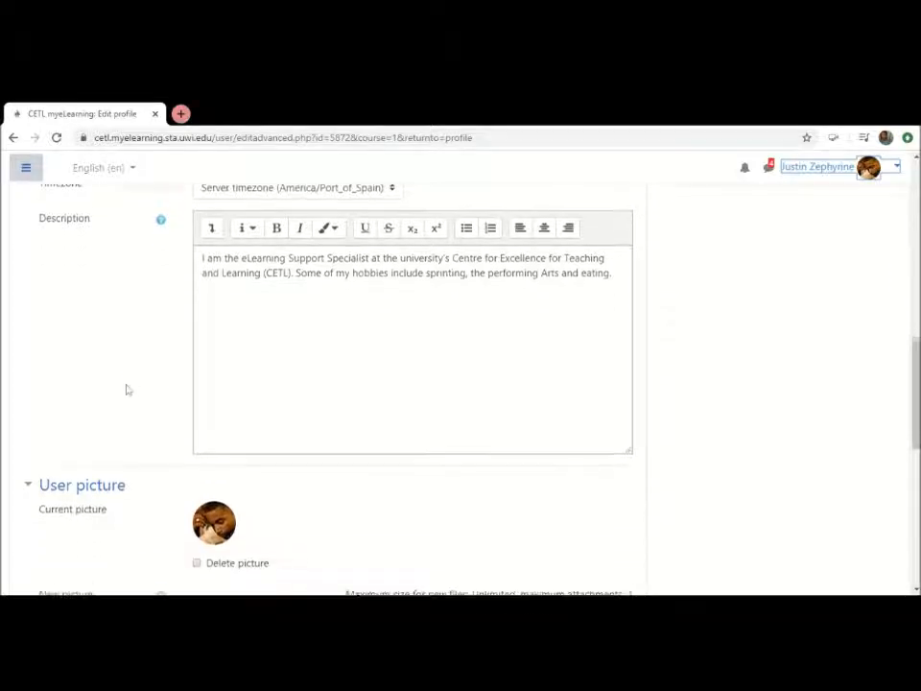
pyautogui.scroll(-4, 125, 390)
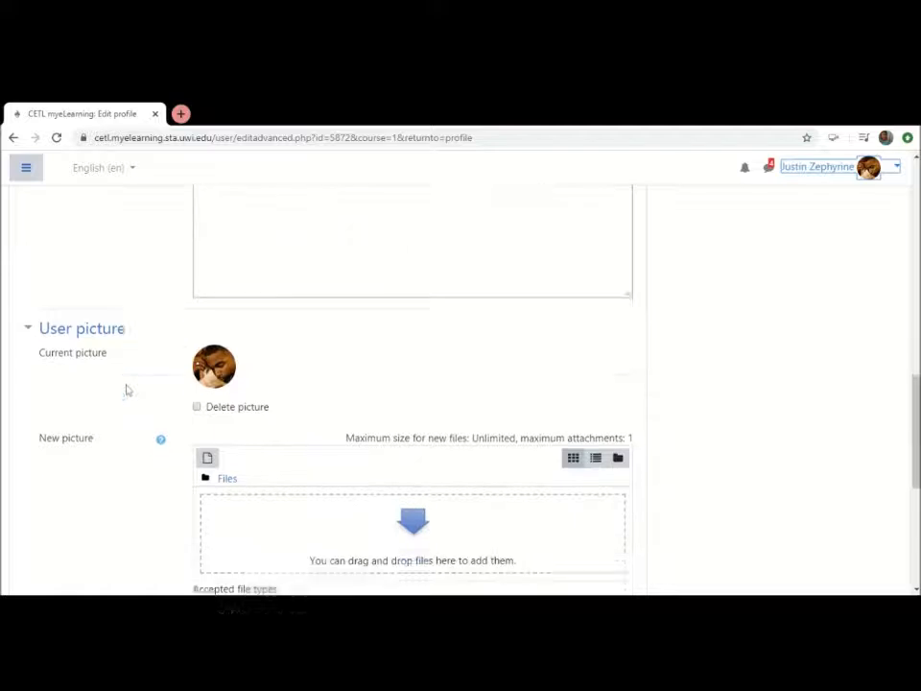
pyautogui.scroll(2, 124, 390)
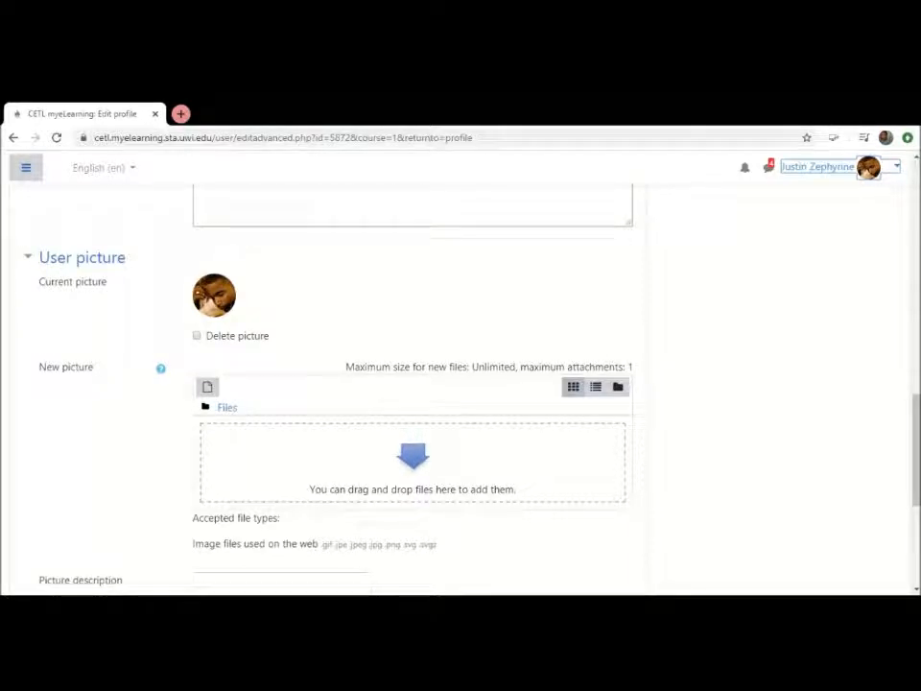
pyautogui.scroll(-2, 645, 331)
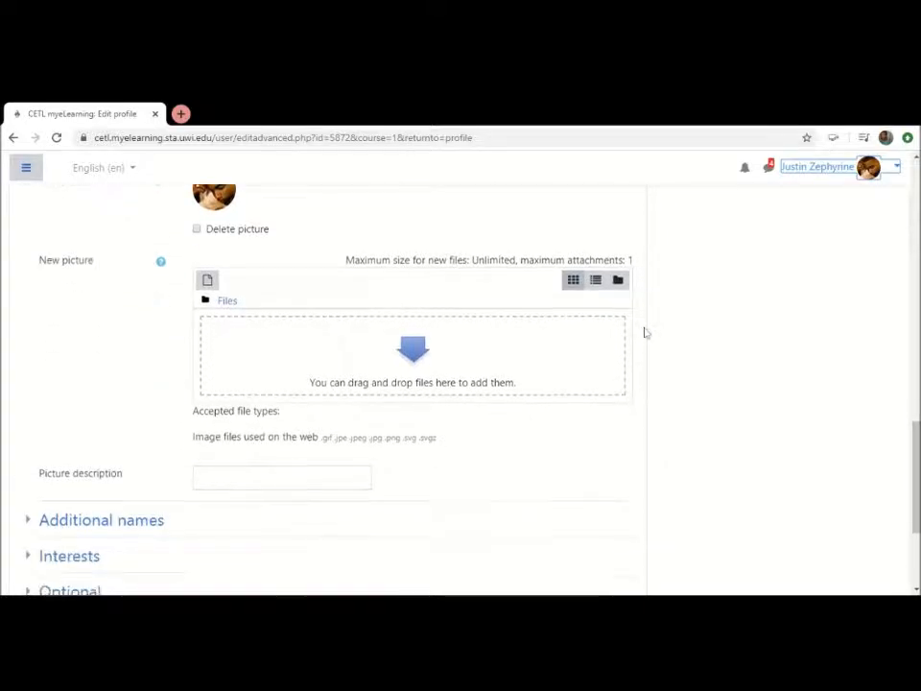
pyautogui.scroll(-2, 645, 331)
pyautogui.scroll(3, 645, 331)
pyautogui.scroll(2, 645, 332)
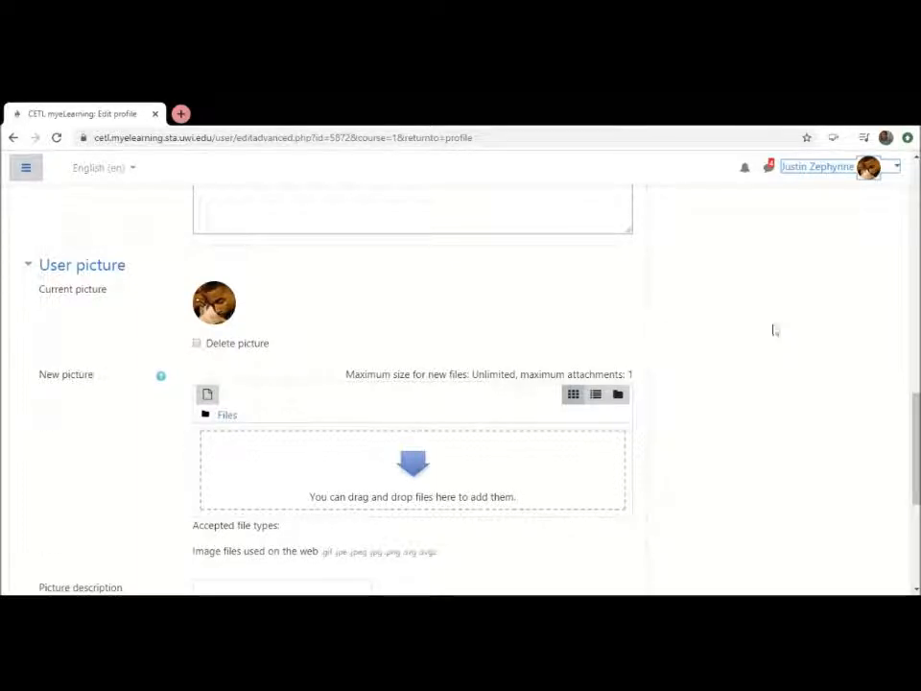
pyautogui.moveTo(915, 420); pyautogui.dragTo(914, 368)
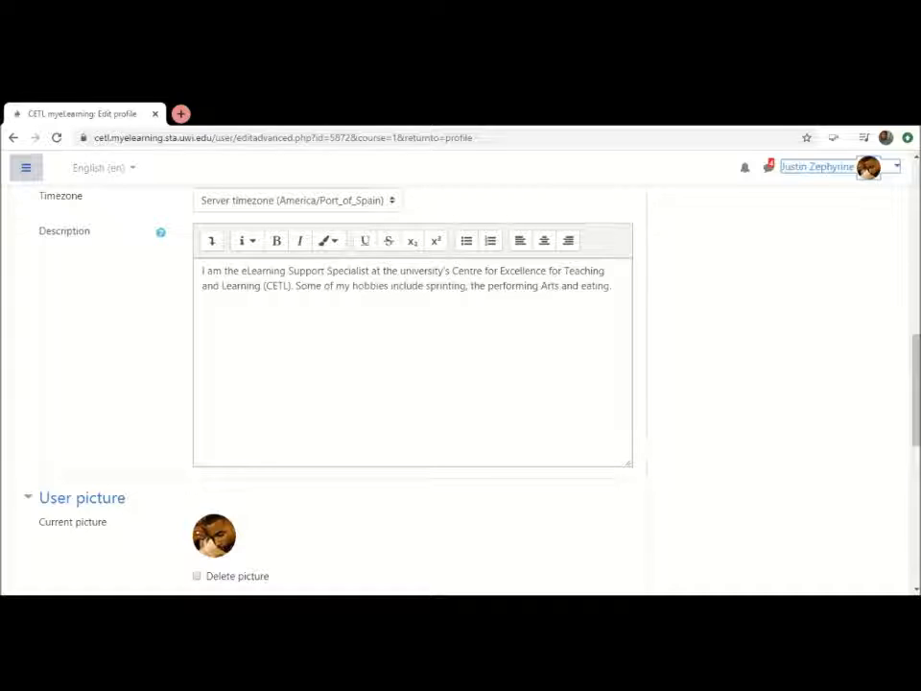
pyautogui.scroll(-3, 460, 384)
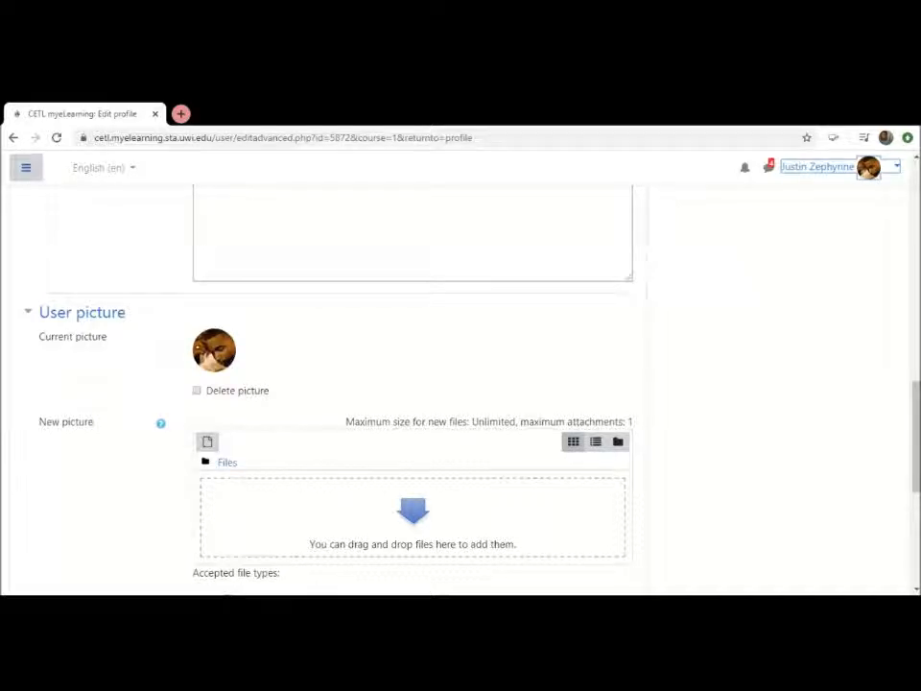
pyautogui.scroll(-1, 413, 384)
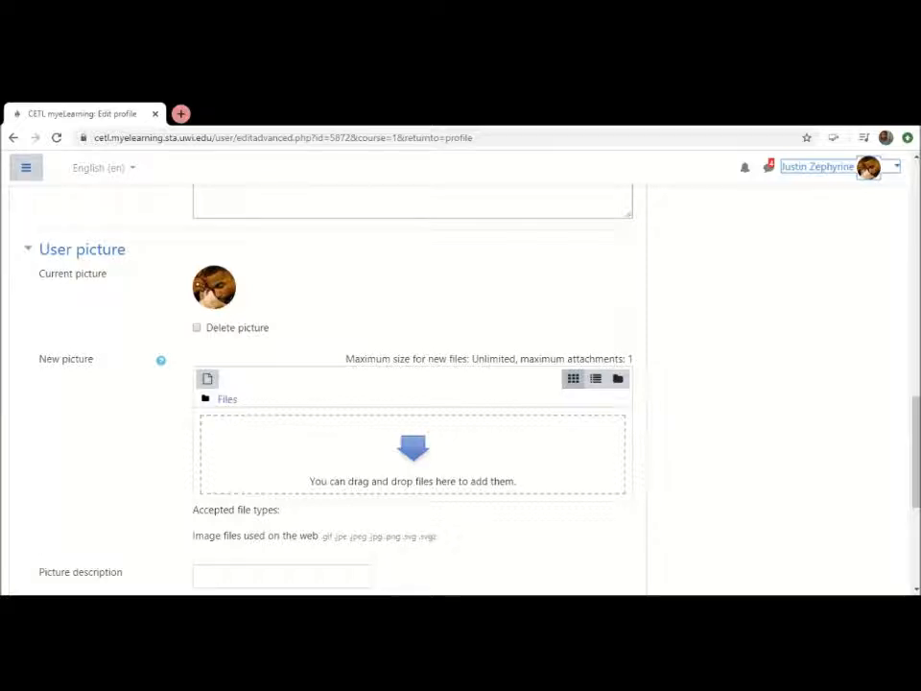
pyautogui.scroll(5, 413, 384)
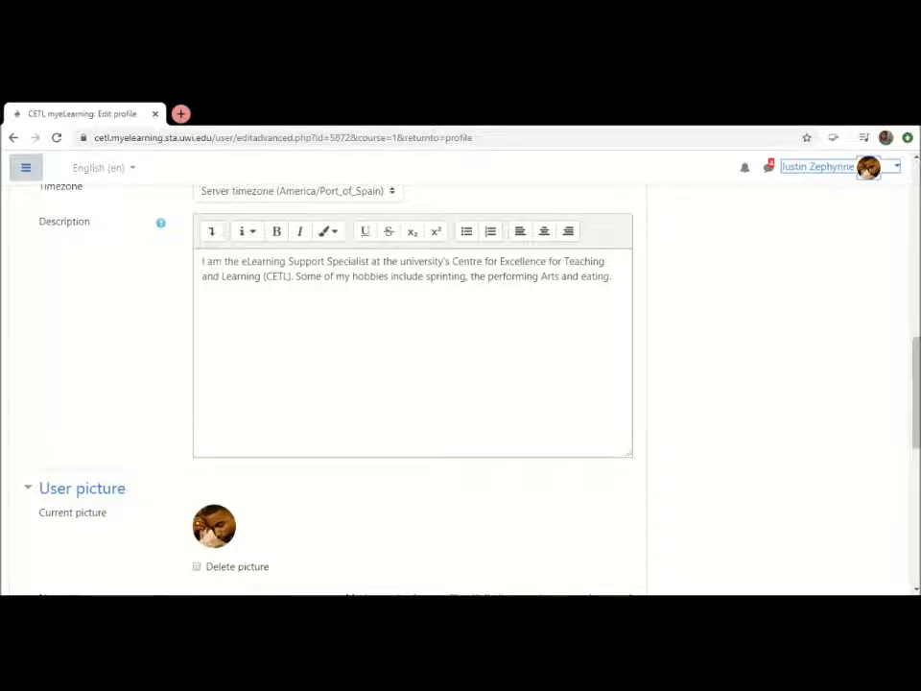
pyautogui.scroll(1, 460, 384)
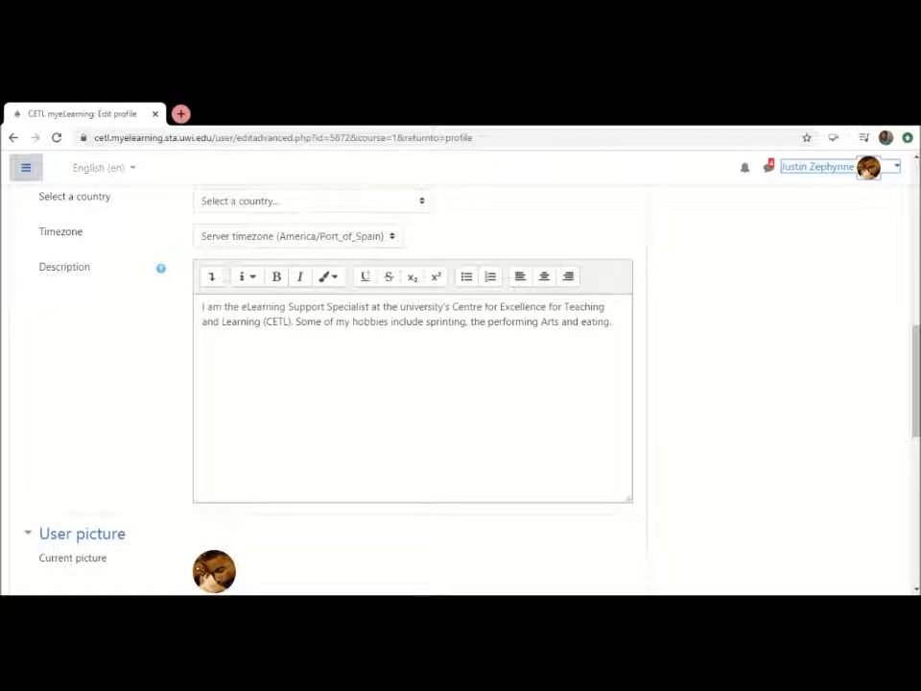
pyautogui.scroll(-3, 461, 384)
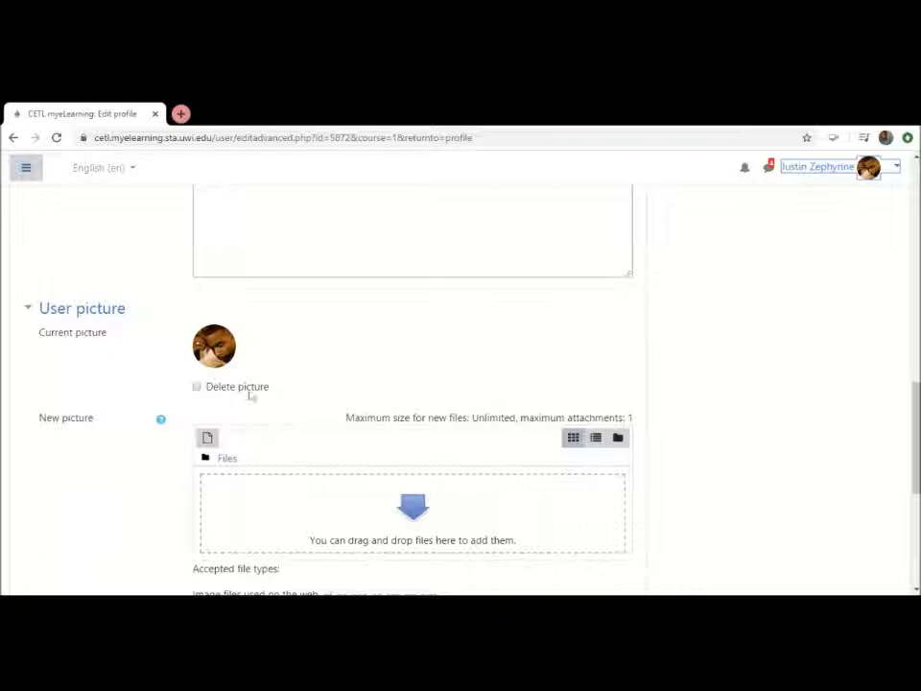
pyautogui.scroll(-2, 124, 387)
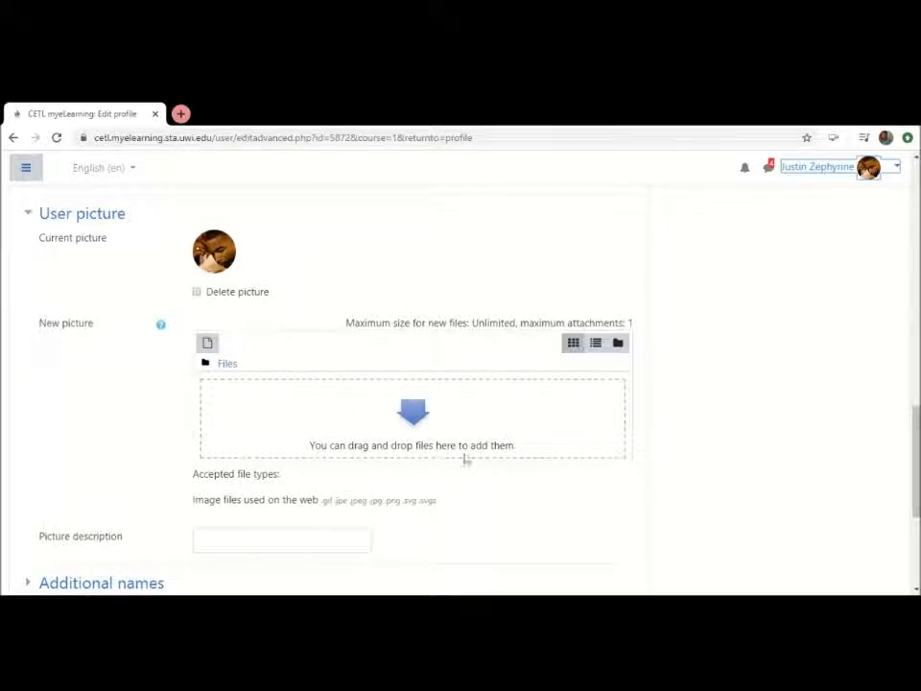
pyautogui.scroll(1, 460, 384)
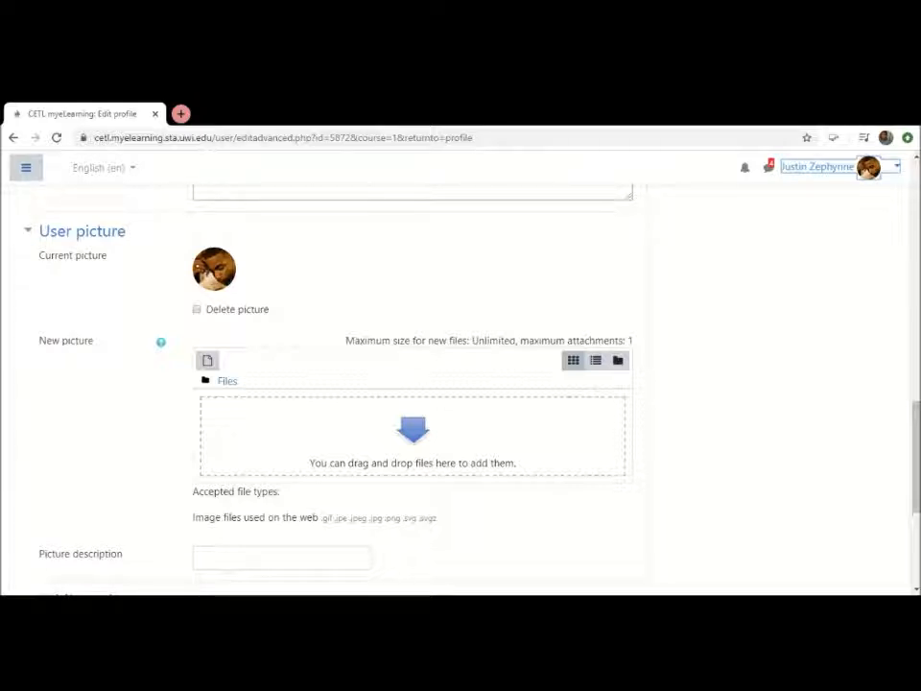
# Look over the remaining user picture options and place the cursor in the Picture description field
pyautogui.click(104, 608)
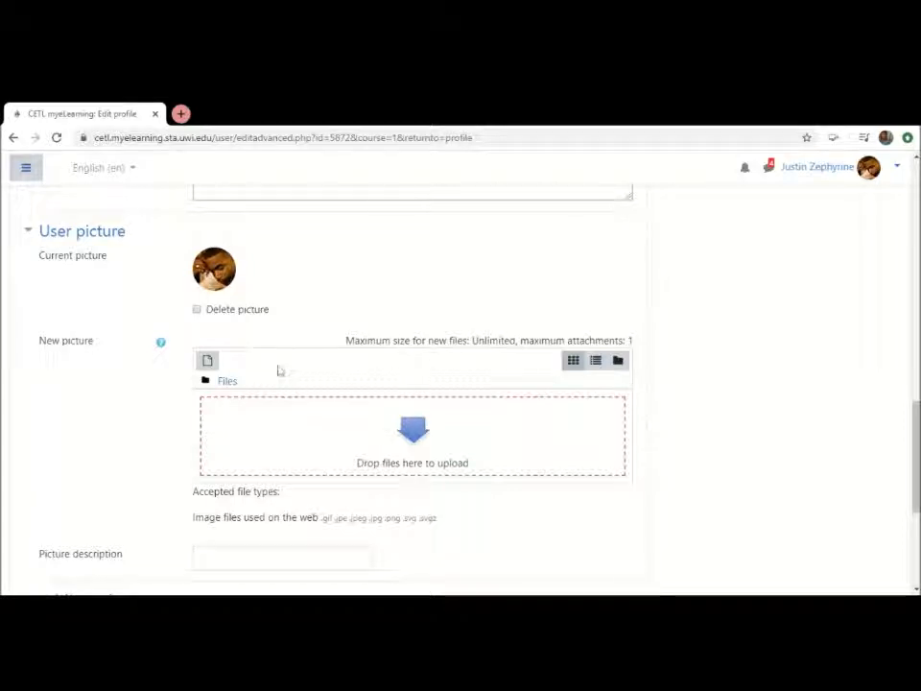
pyautogui.scroll(-2, 279, 371)
pyautogui.scroll(-2, 279, 370)
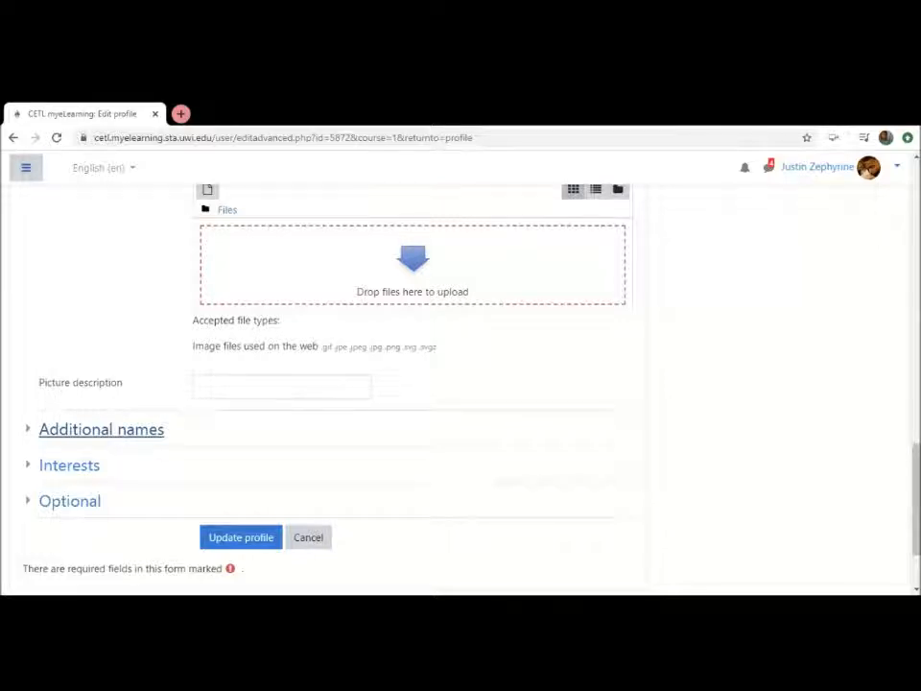
pyautogui.scroll(-2, 117, 436)
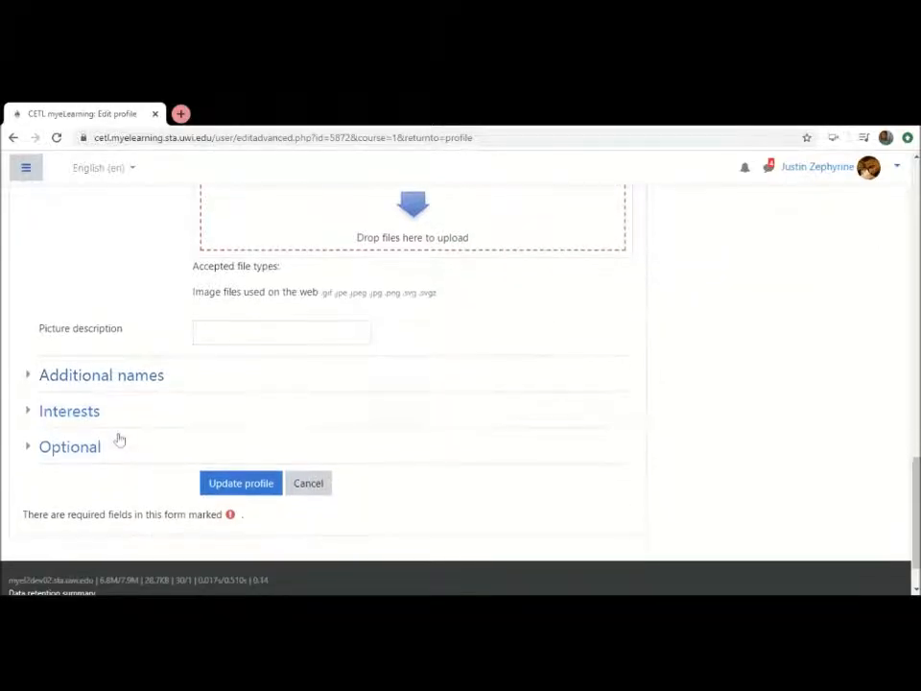
pyautogui.click(203, 332)
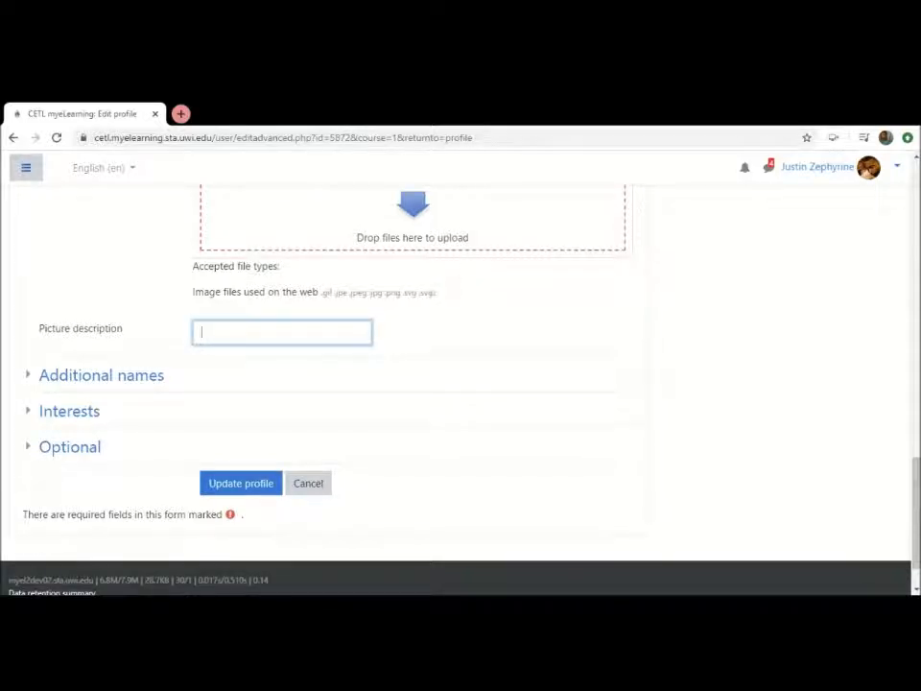
# Expand the Interests section to show the profile's list of interests and its tag entry field
pyautogui.click(67, 415)
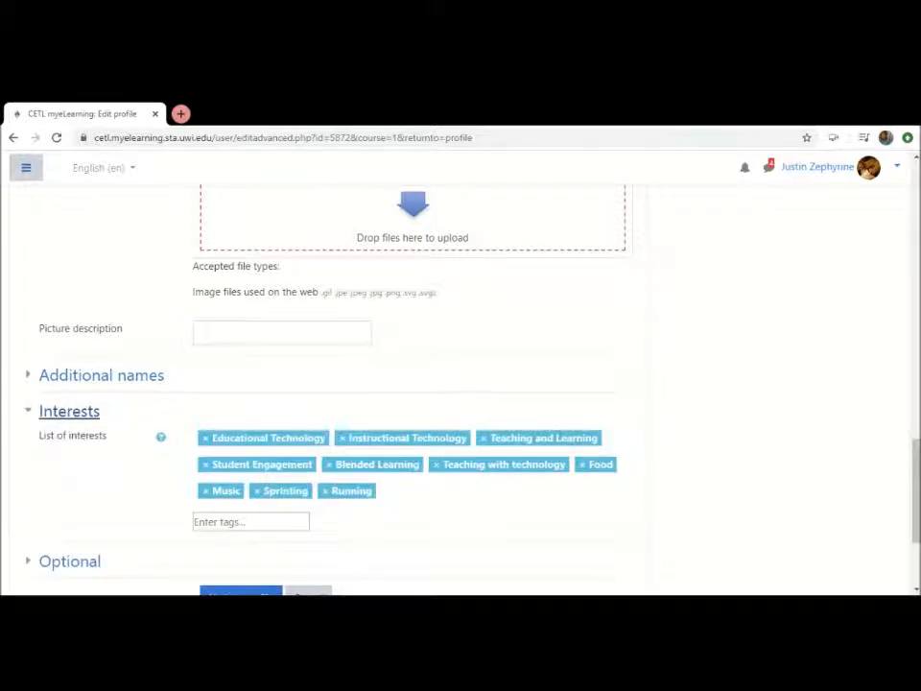
pyautogui.click(68, 412)
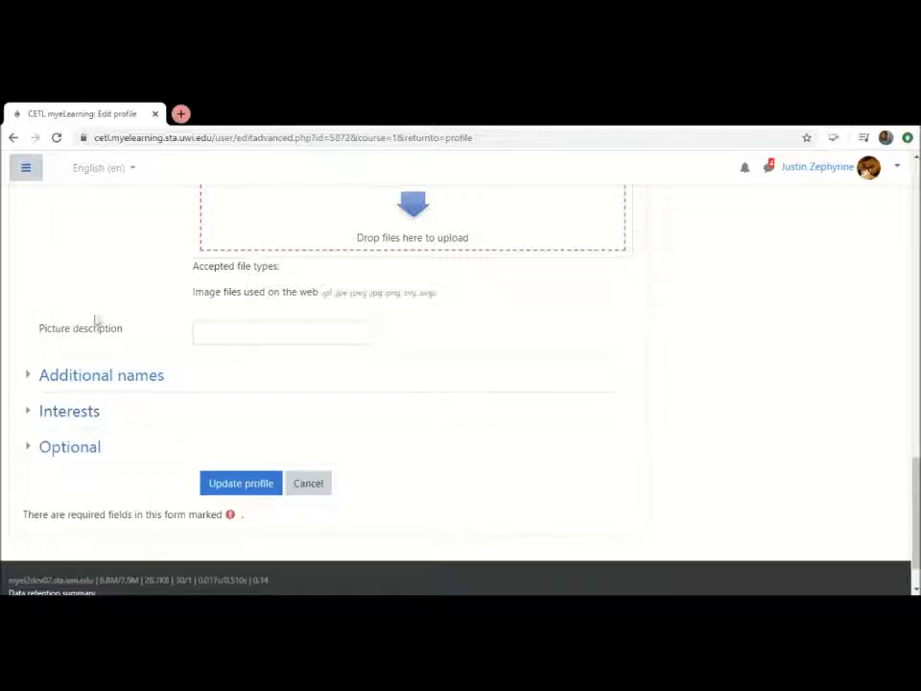
pyautogui.scroll(2, 105, 274)
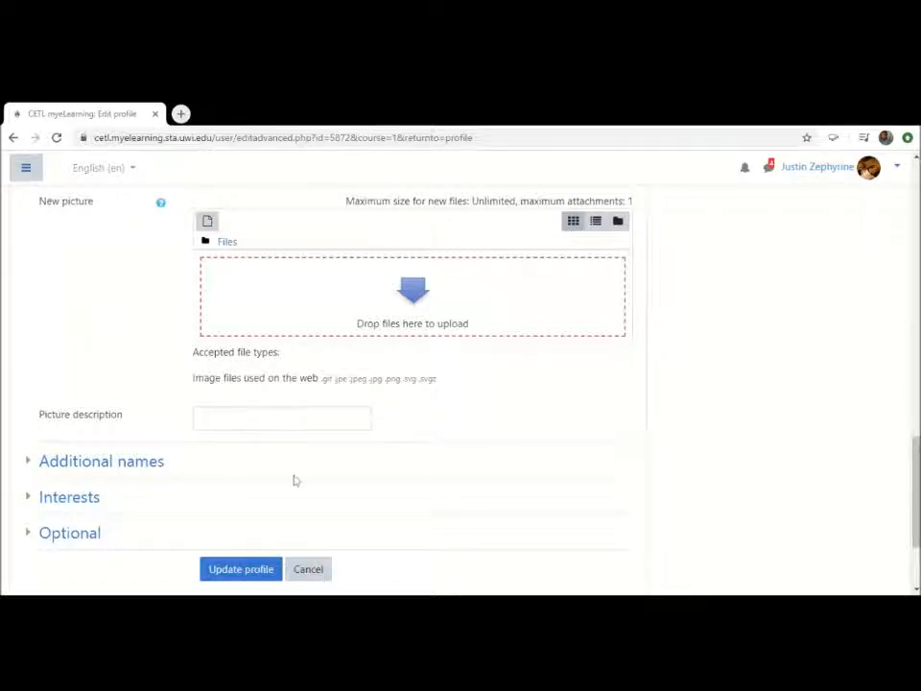
pyautogui.click(83, 501)
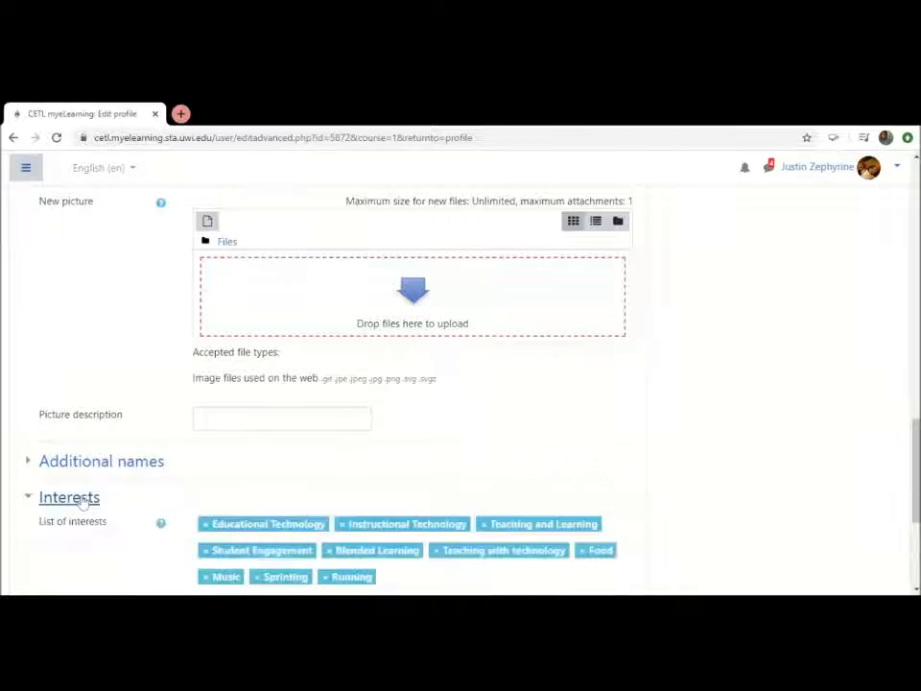
pyautogui.scroll(-2, 109, 497)
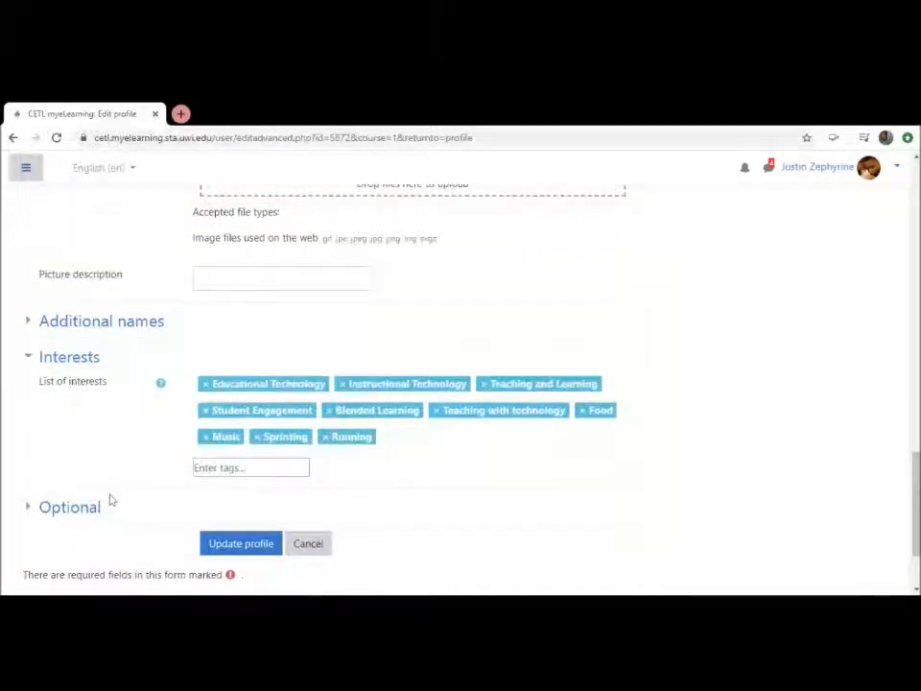
# Add the tags Dog and Online Teaching and Learning to the profile's list of interests
pyautogui.click(219, 468)
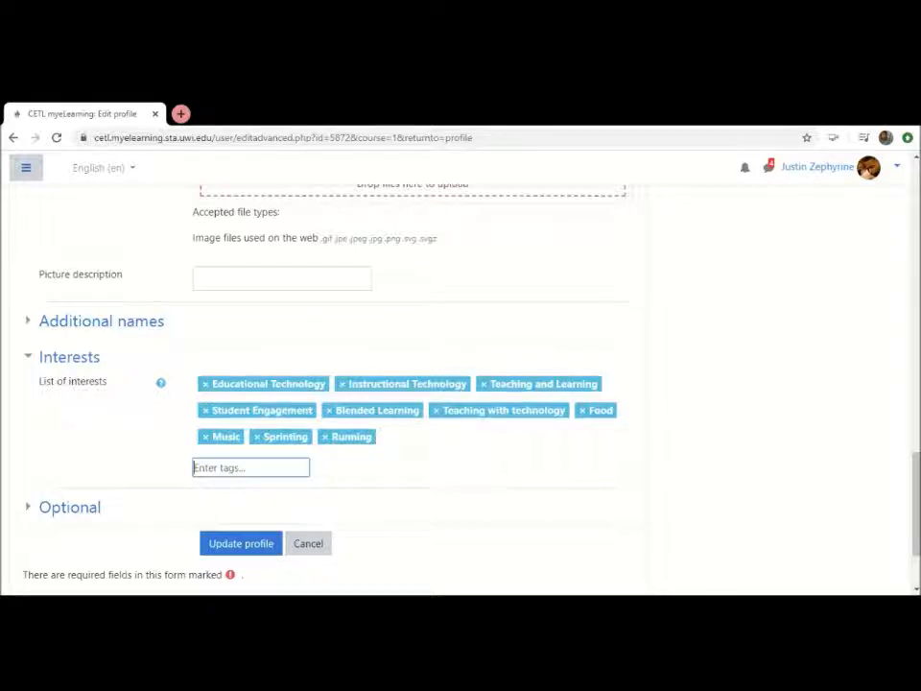
pyautogui.write('Dog')
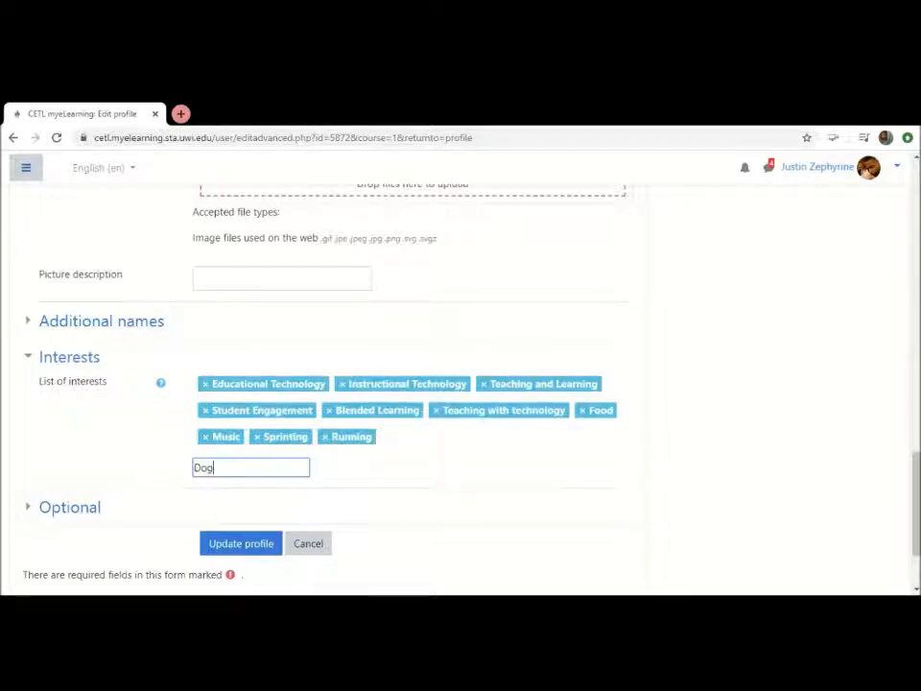
pyautogui.press('Return')
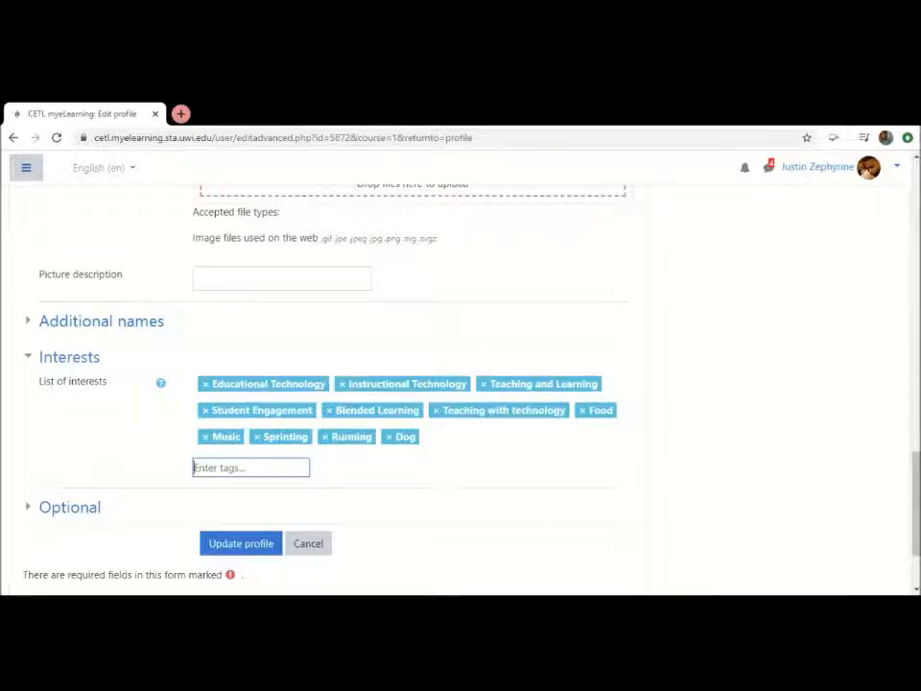
pyautogui.write('Online T')
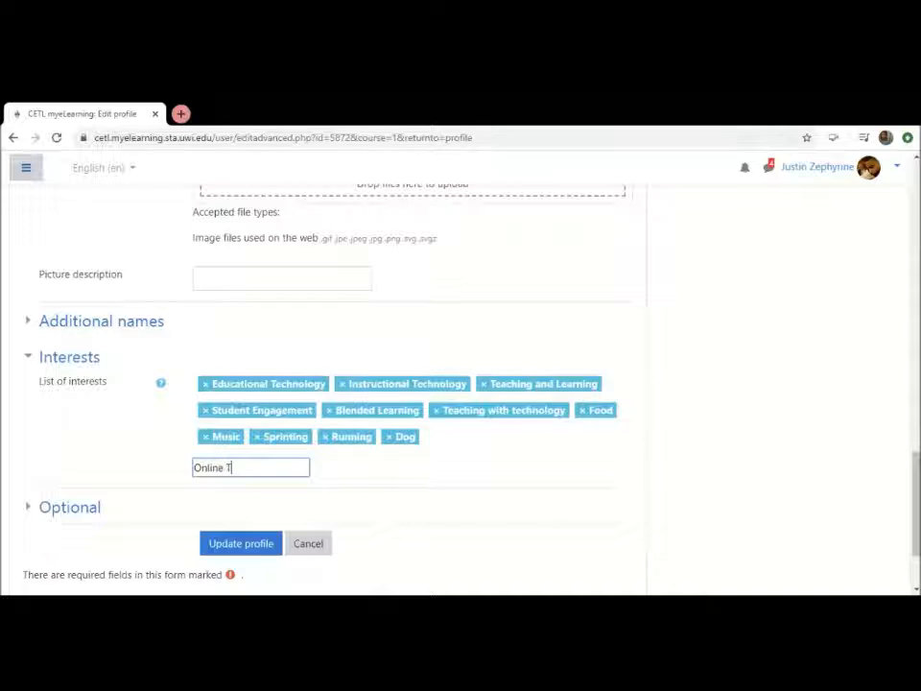
pyautogui.write('eaching and Learning')
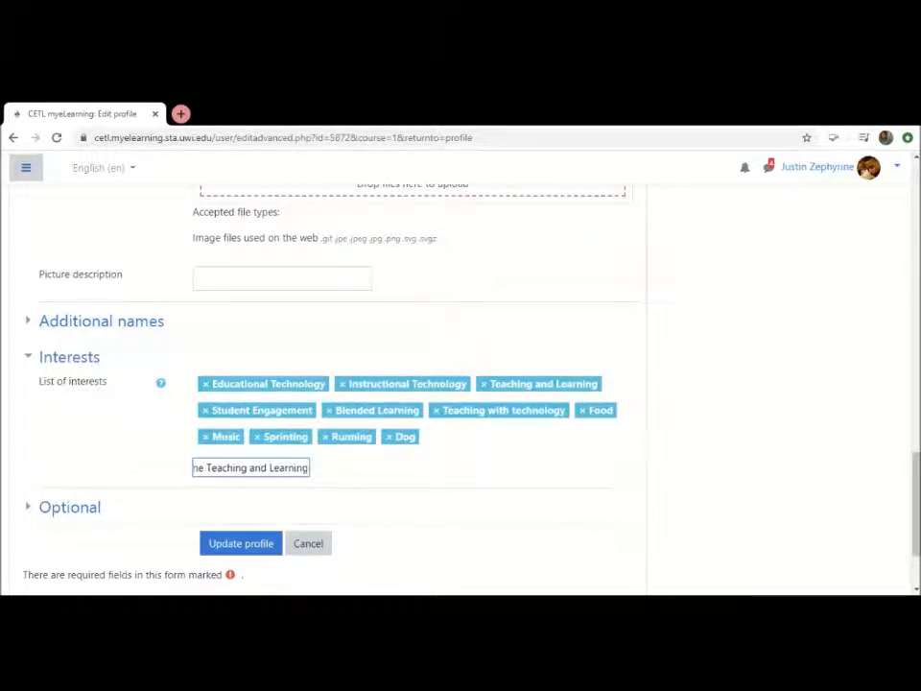
pyautogui.press('Return')
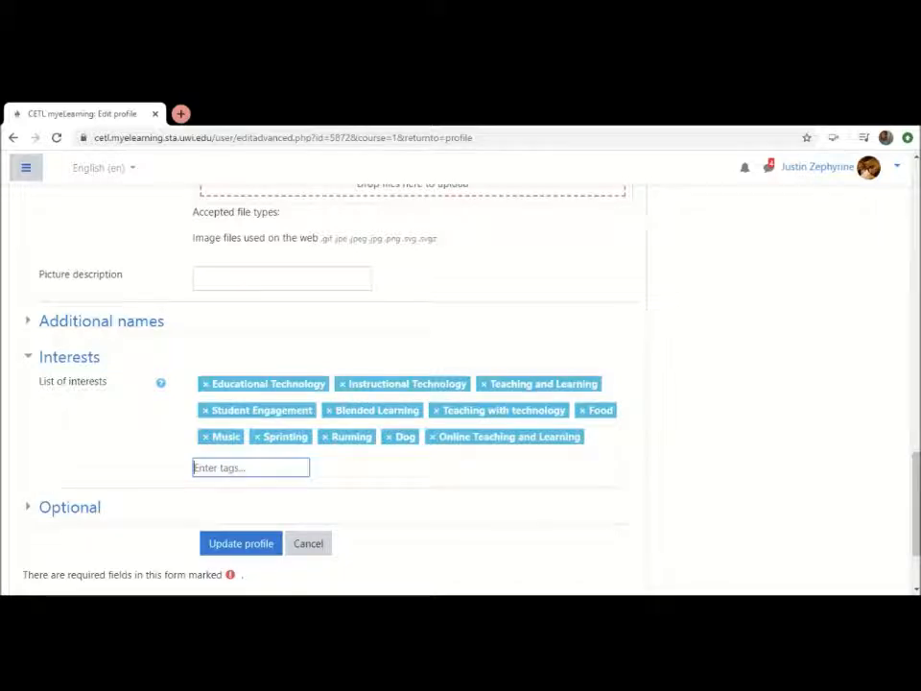
# Add the tag Cycling to the profile's list of interests
pyautogui.write('Cycliung')
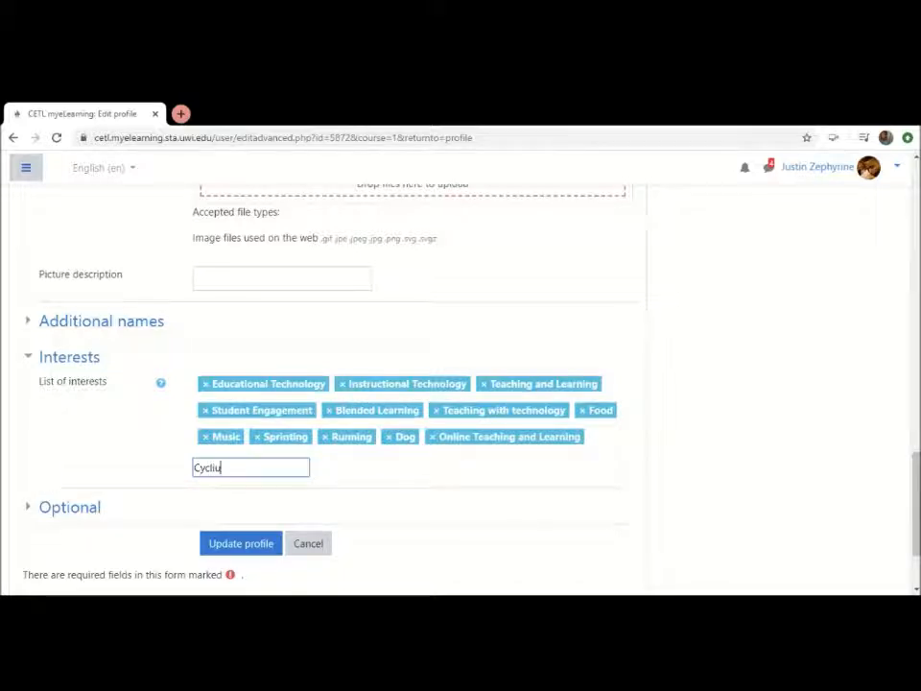
pyautogui.press('BackSpace')
pyautogui.press('BackSpace')
pyautogui.press('BackSpace')
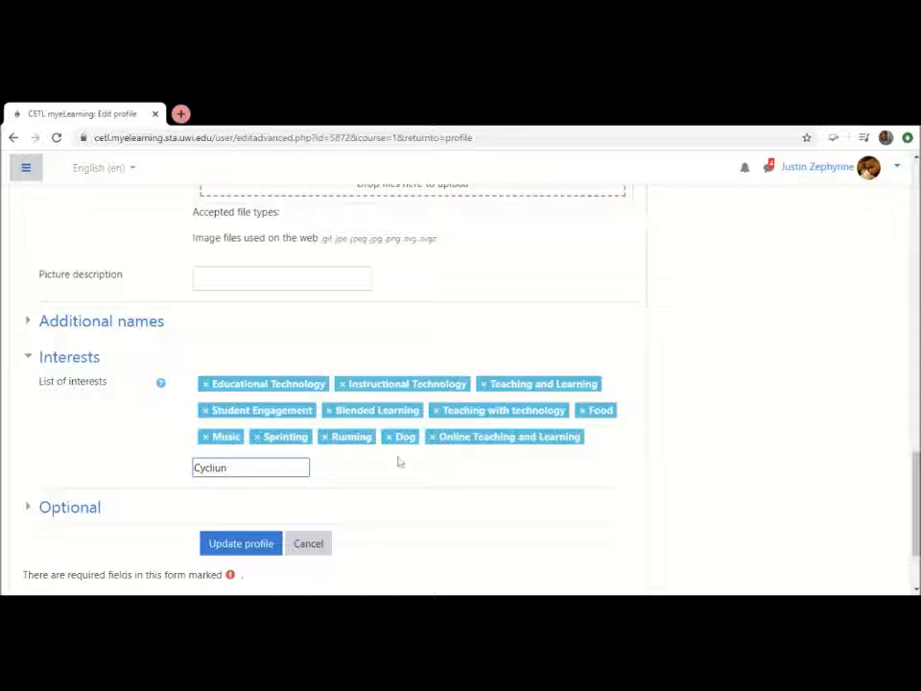
pyautogui.write('ng')
pyautogui.press('Return')
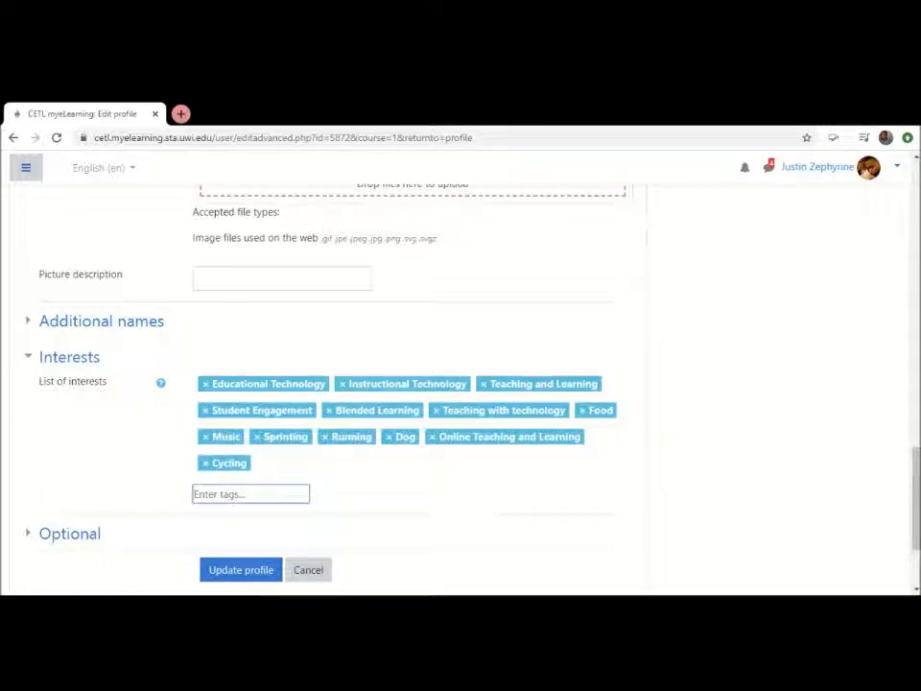
# Check the list of interests and save the form with Update profile
pyautogui.scroll(-2, 399, 462)
pyautogui.scroll(-1, 399, 462)
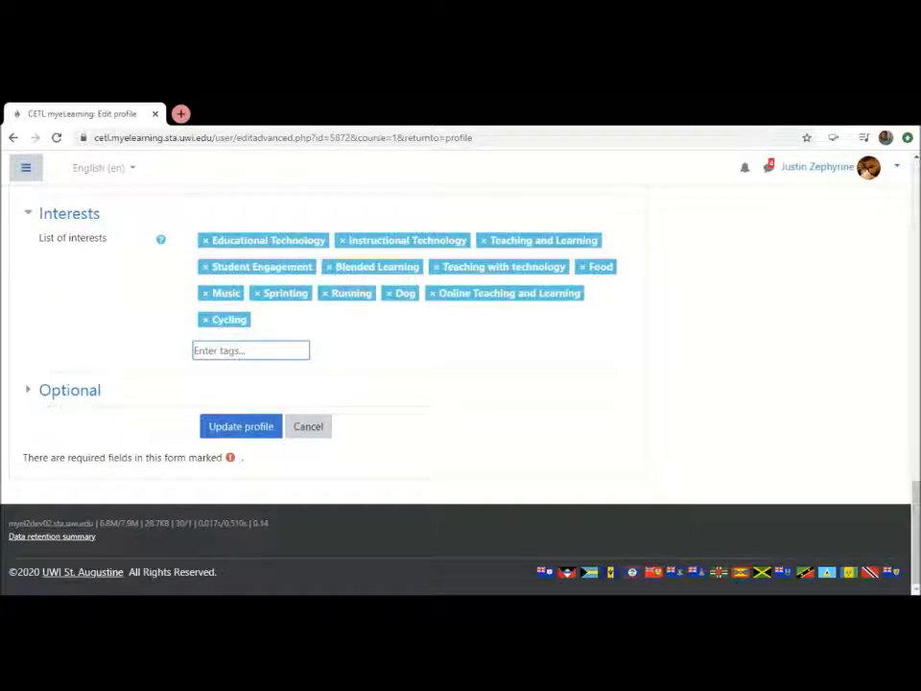
pyautogui.scroll(1, 399, 462)
pyautogui.scroll(1, 399, 462)
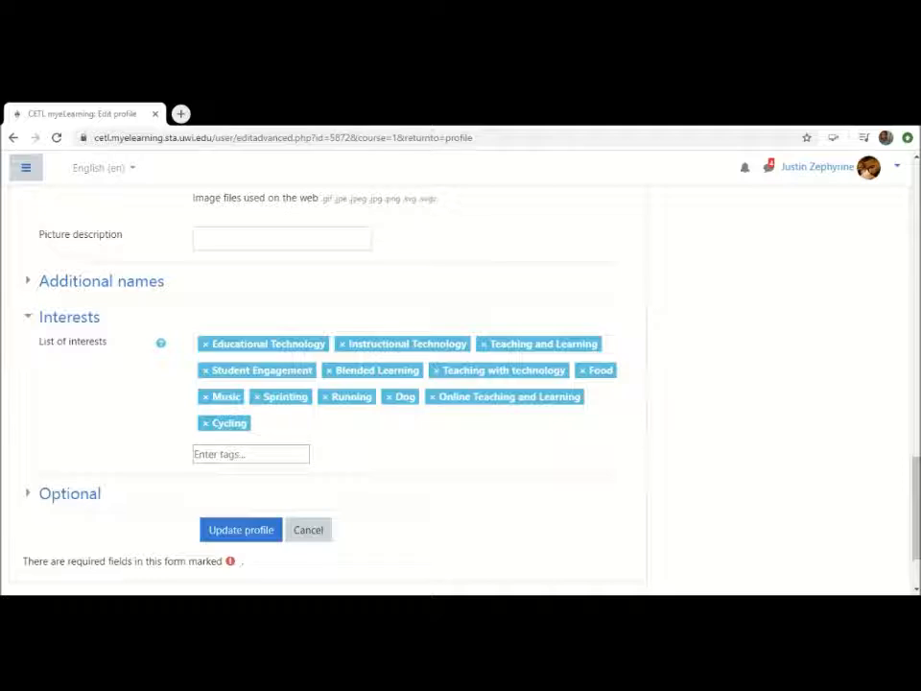
pyautogui.click(252, 454)
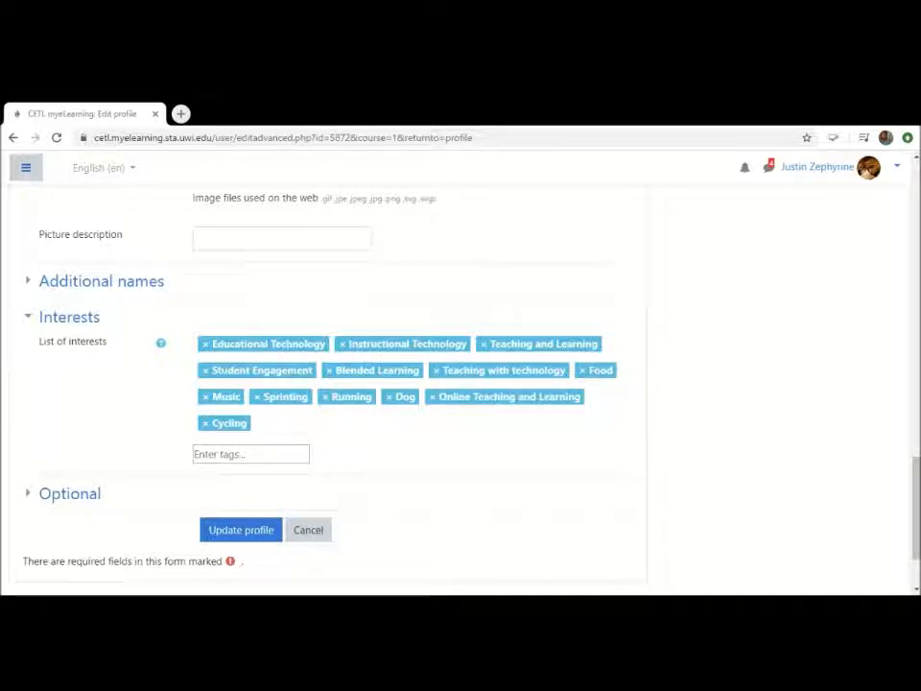
pyautogui.click(237, 530)
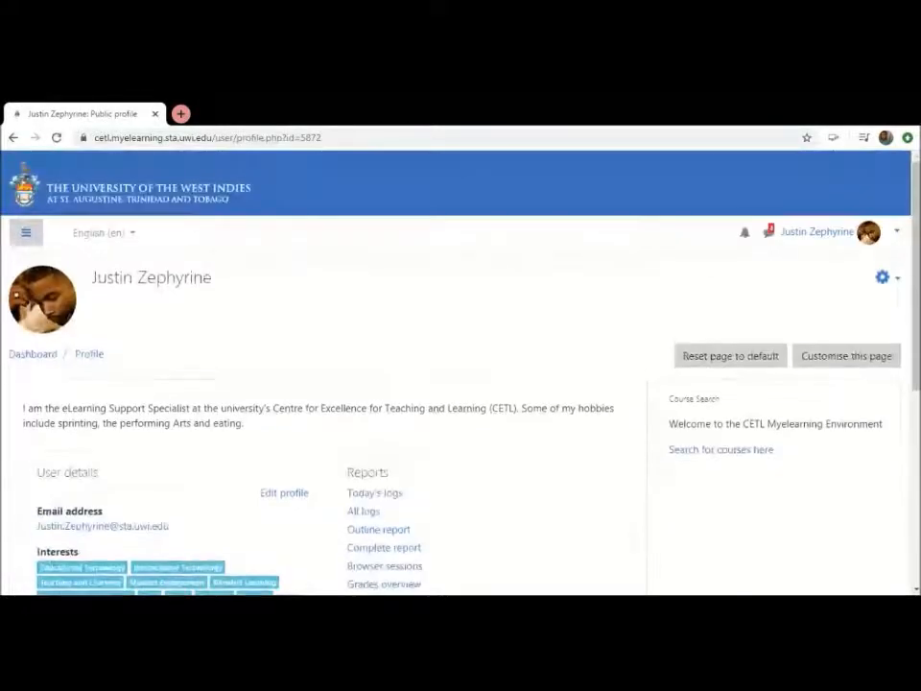
# Review the saved public profile, including the picture, description, user details and interest tags
pyautogui.scroll(-4, 237, 530)
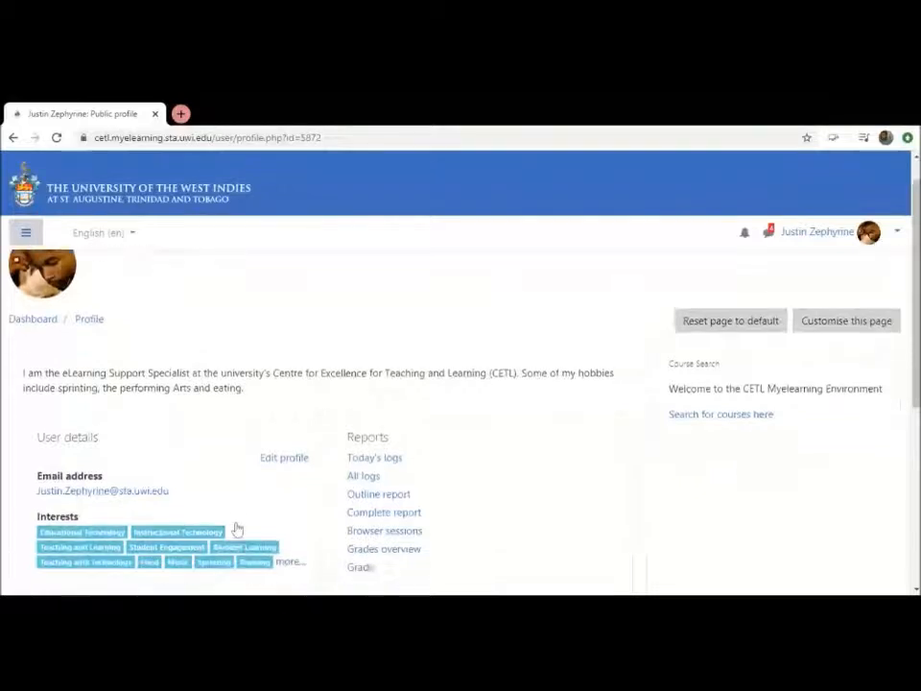
pyautogui.scroll(2, 237, 530)
pyautogui.scroll(2, 237, 530)
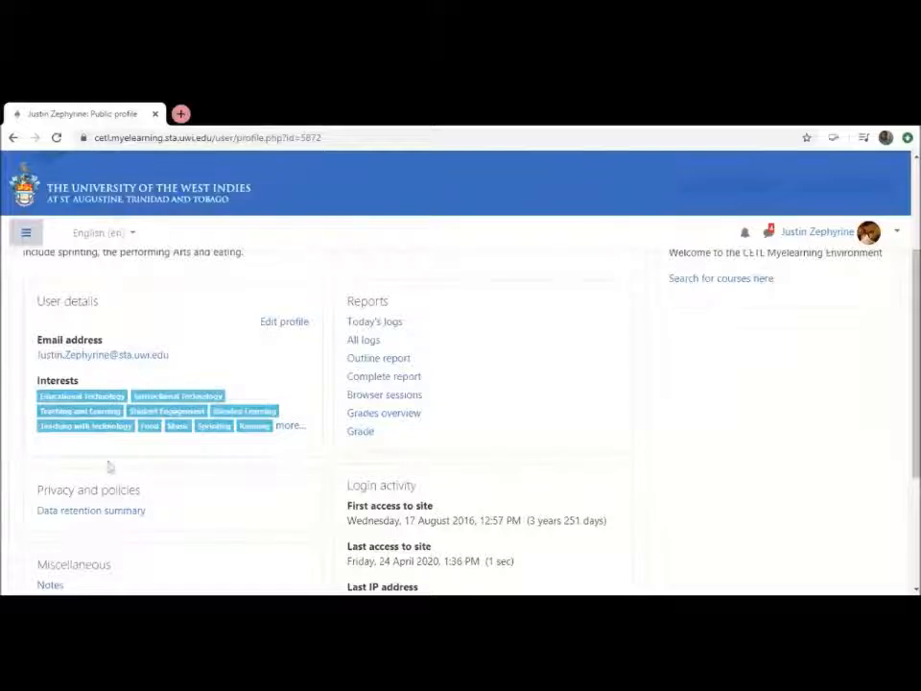
pyautogui.scroll(3, 140, 473)
pyautogui.scroll(1, 140, 473)
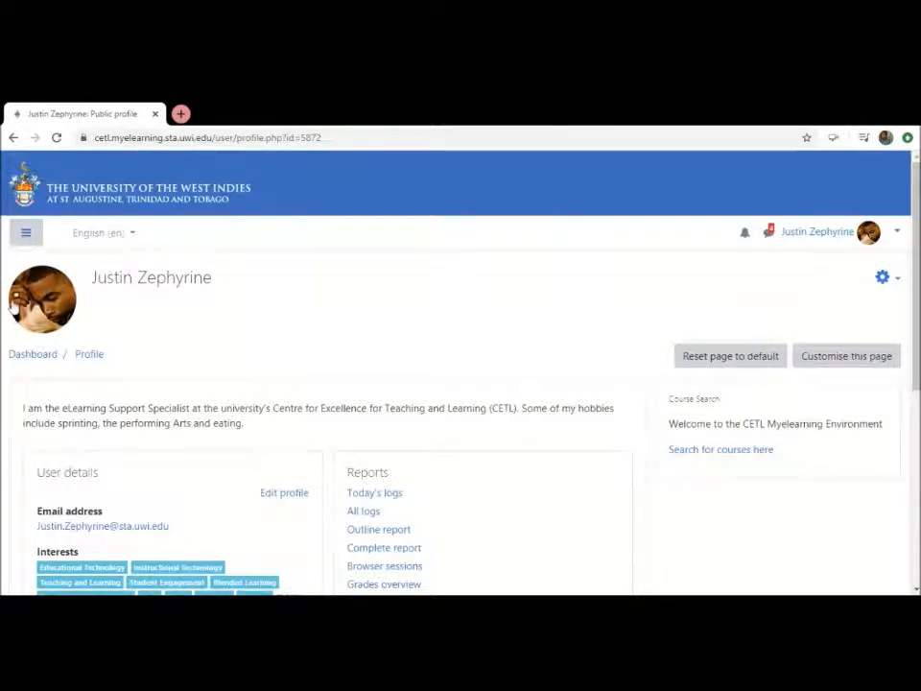
pyautogui.scroll(-5, 461, 384)
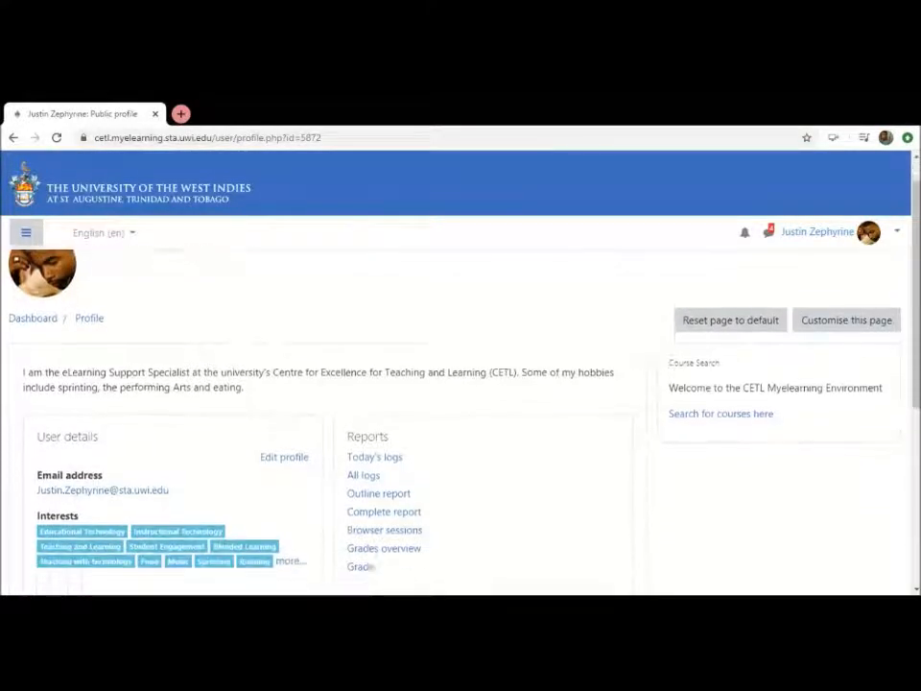
pyautogui.scroll(1, 461, 384)
pyautogui.scroll(1, 22, 331)
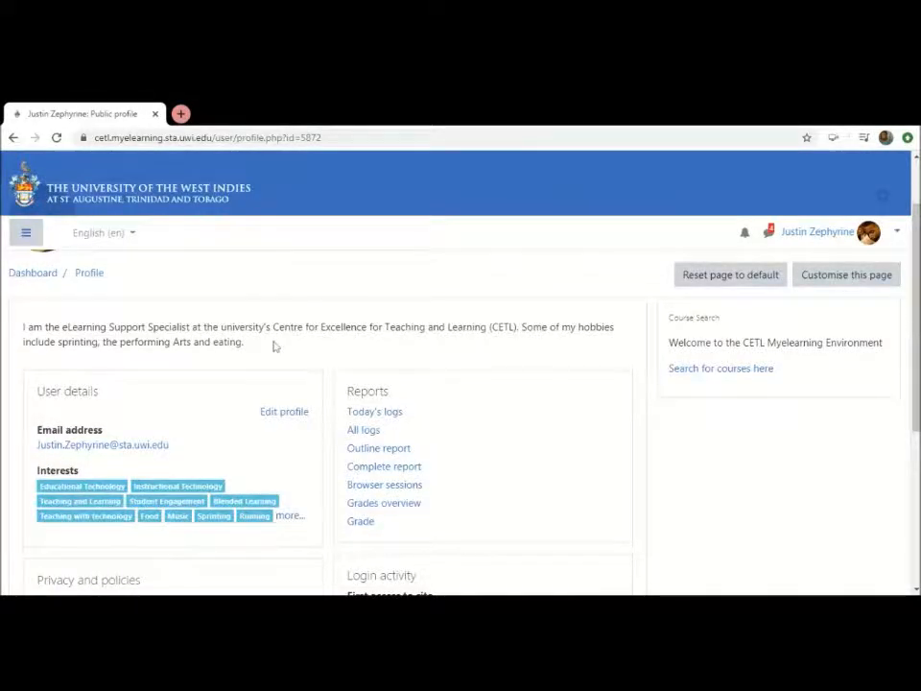
pyautogui.scroll(-1, 275, 346)
pyautogui.scroll(-3, 274, 347)
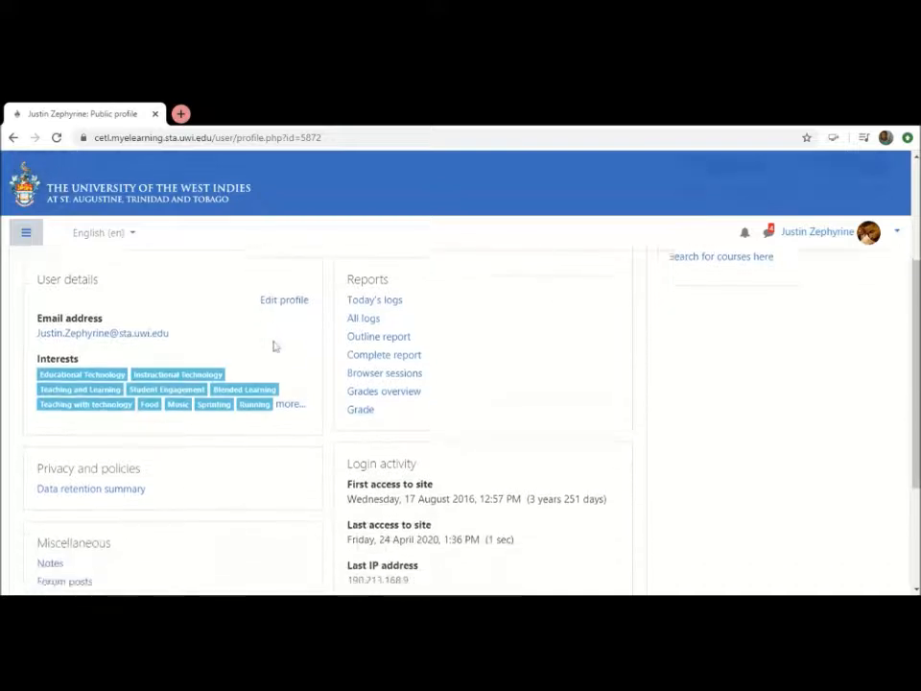
pyautogui.scroll(2, 274, 347)
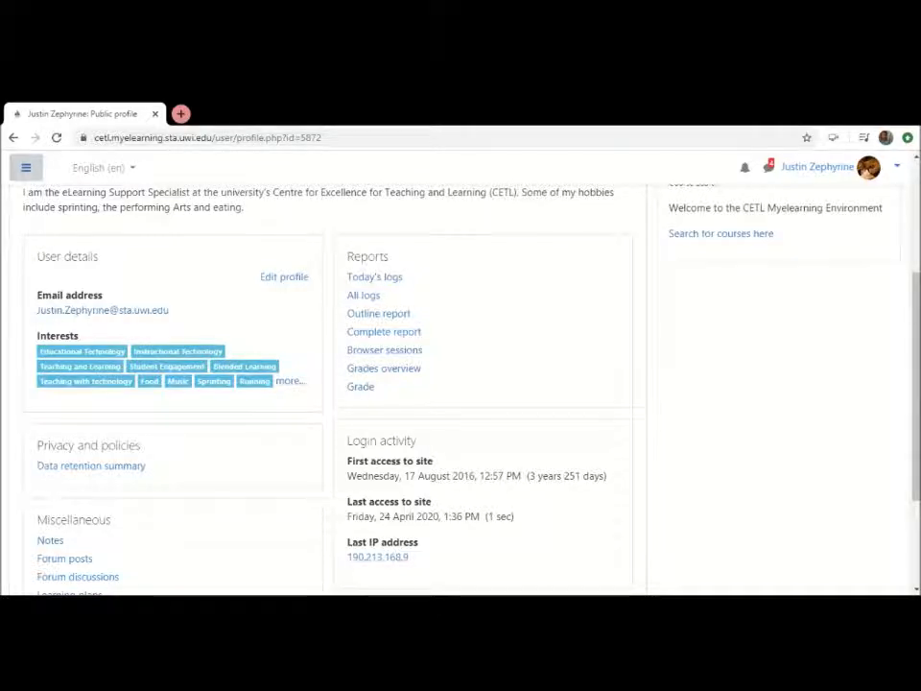
# View which users share the Blended Learning and Food interests, returning to the profile after each
pyautogui.click(235, 370)
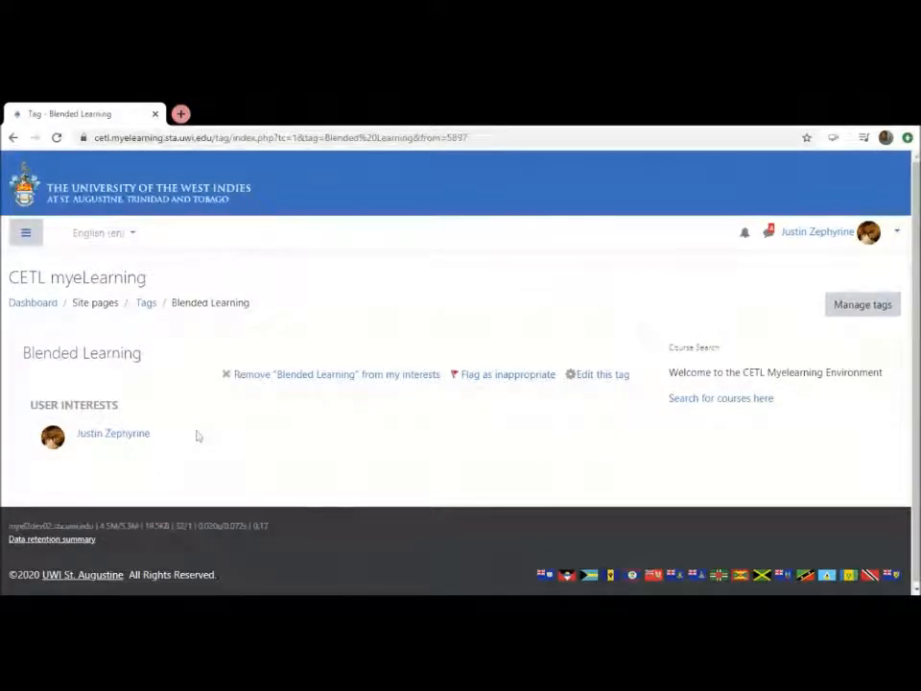
pyautogui.click(13, 137)
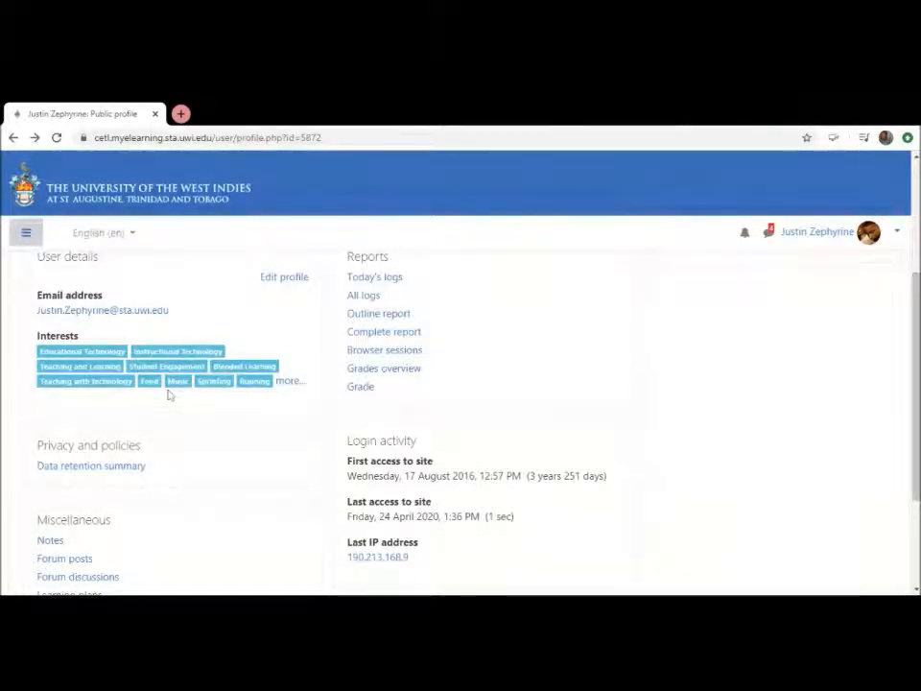
pyautogui.click(150, 384)
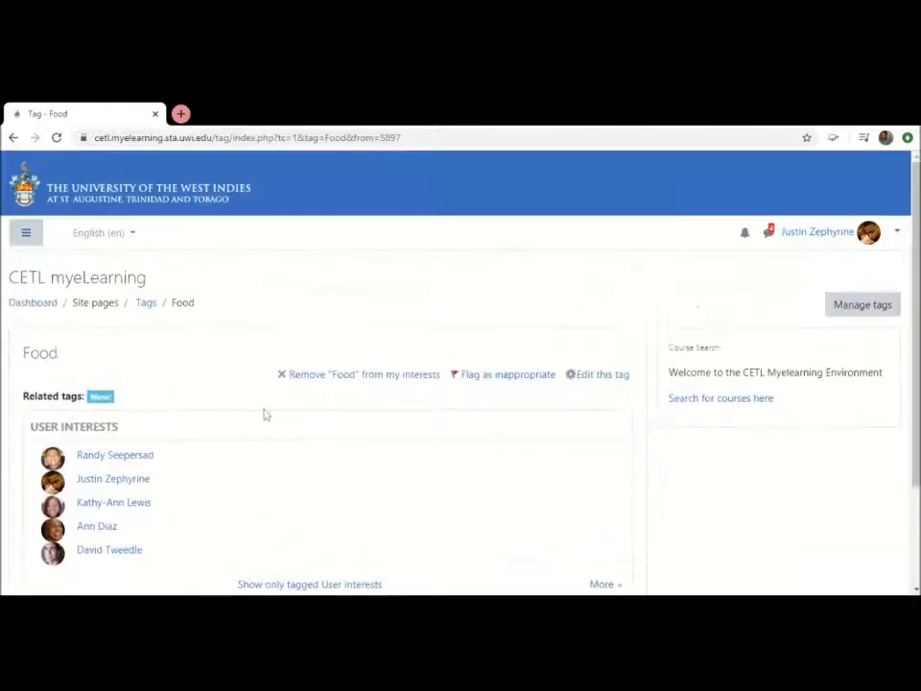
pyautogui.scroll(-2, 271, 420)
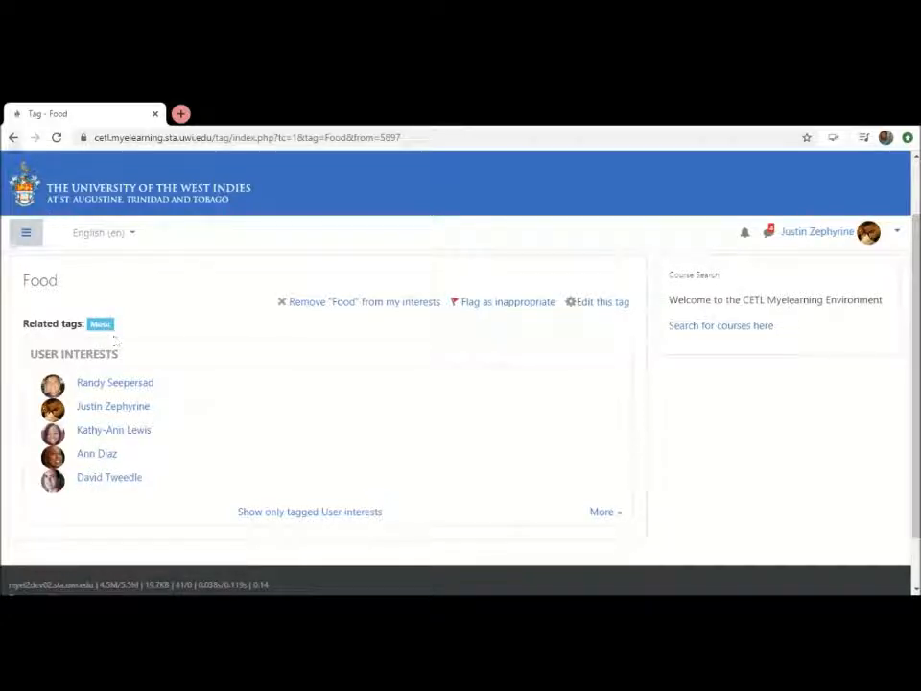
pyautogui.click(13, 139)
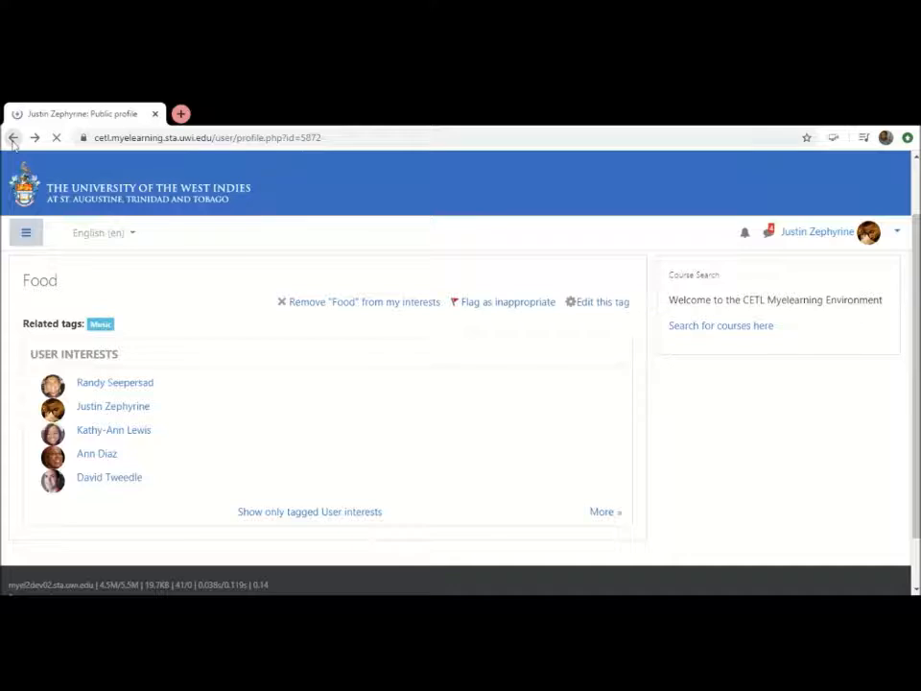
# View the users and related tags listed for the Music interest and return to the profile
pyautogui.click(175, 384)
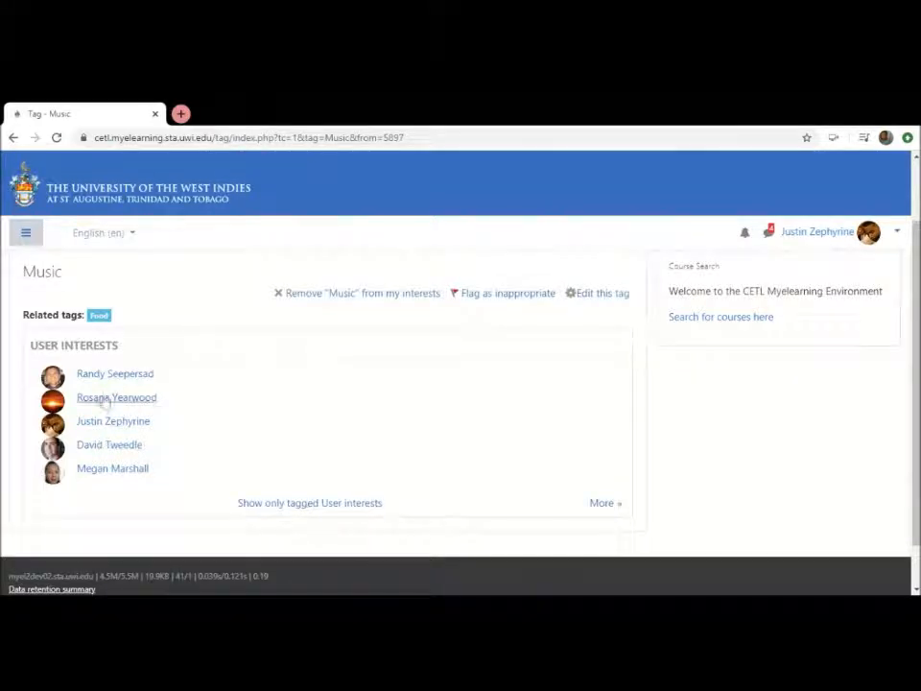
pyautogui.click(100, 316)
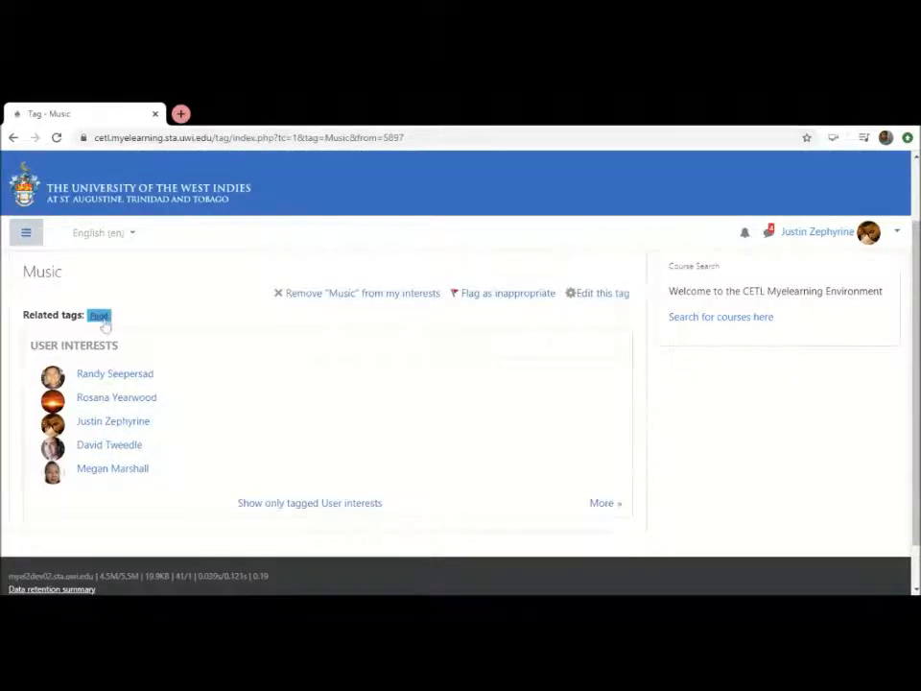
pyautogui.click(12, 137)
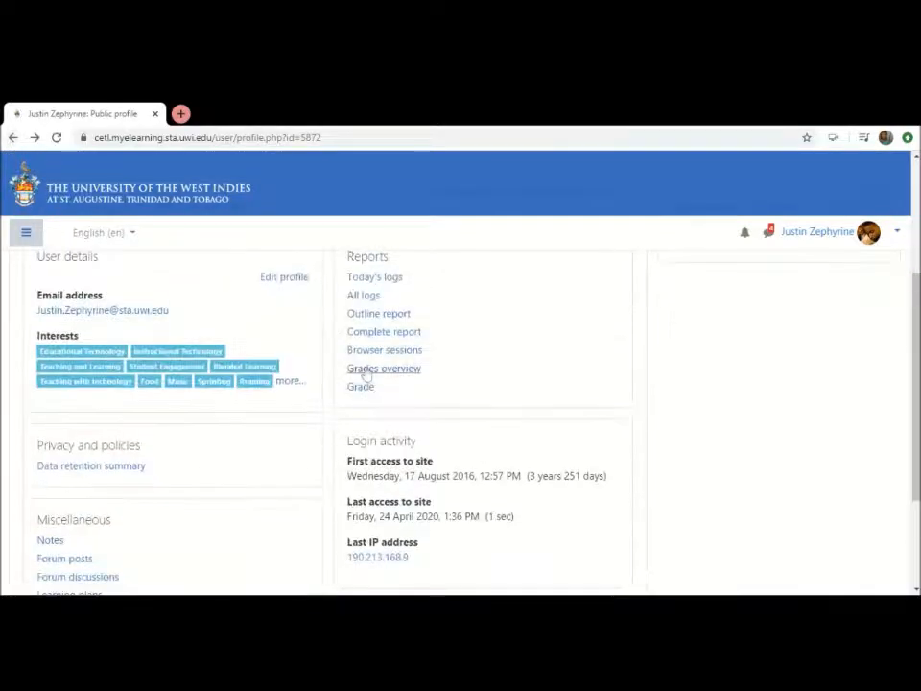
# Look over the profile page's description, user details and interests again and show the user account options
pyautogui.scroll(3, 745, 453)
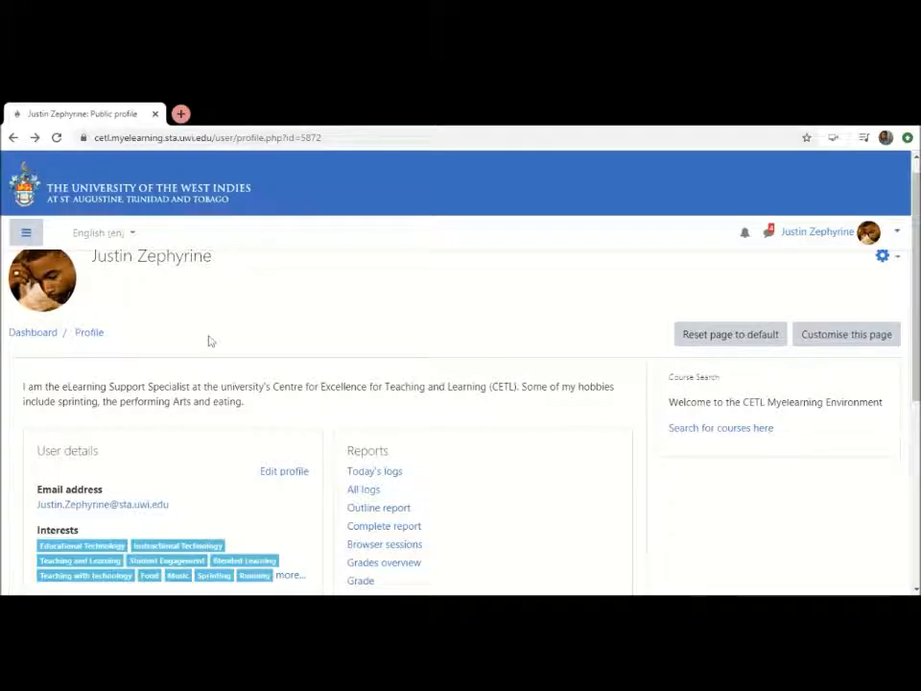
pyautogui.scroll(-1, 207, 340)
pyautogui.scroll(-1, 209, 340)
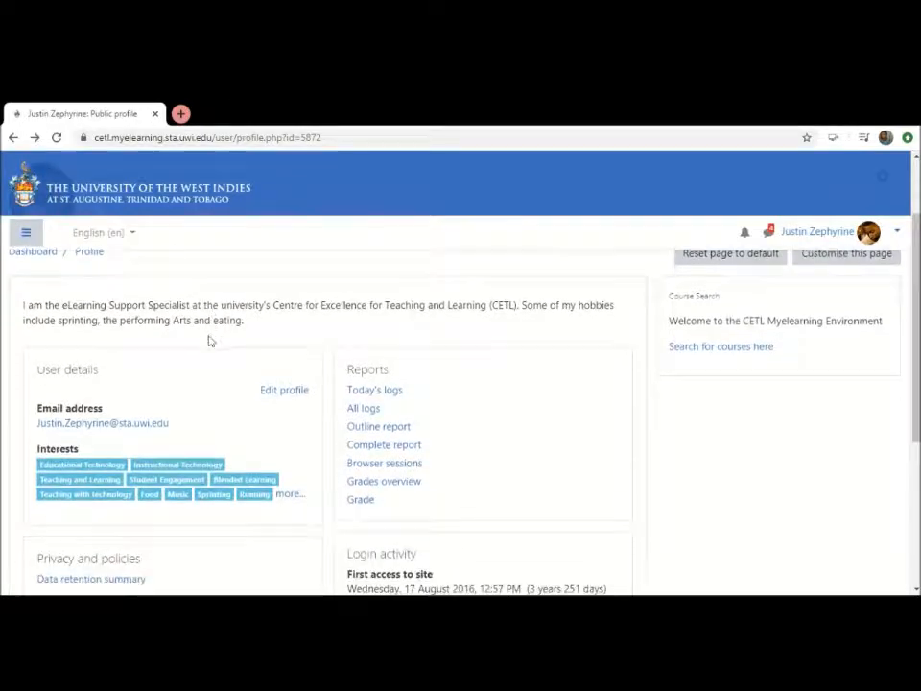
pyautogui.scroll(-1, 209, 340)
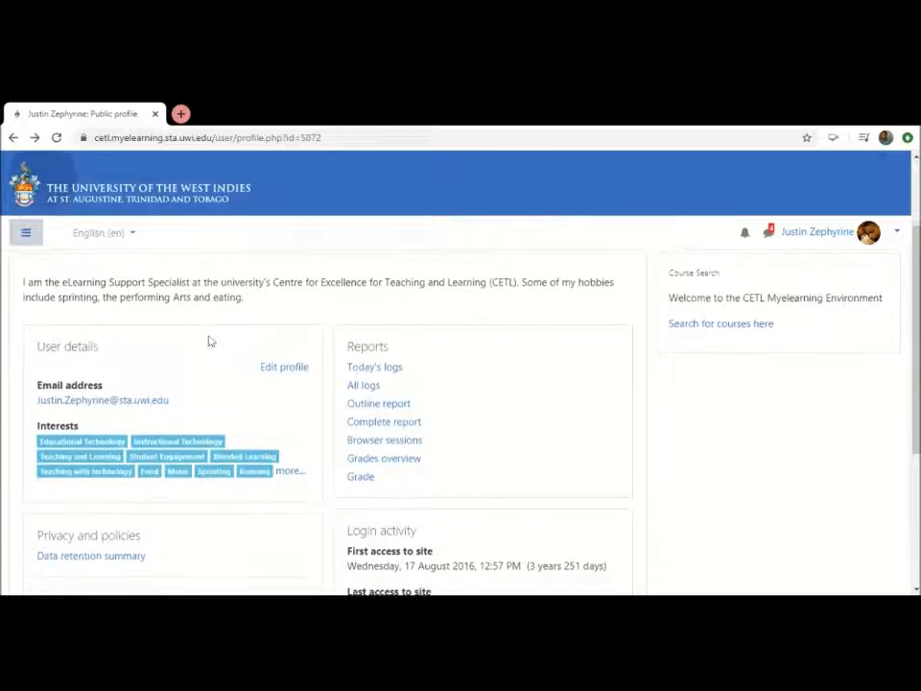
pyautogui.scroll(-1, 211, 340)
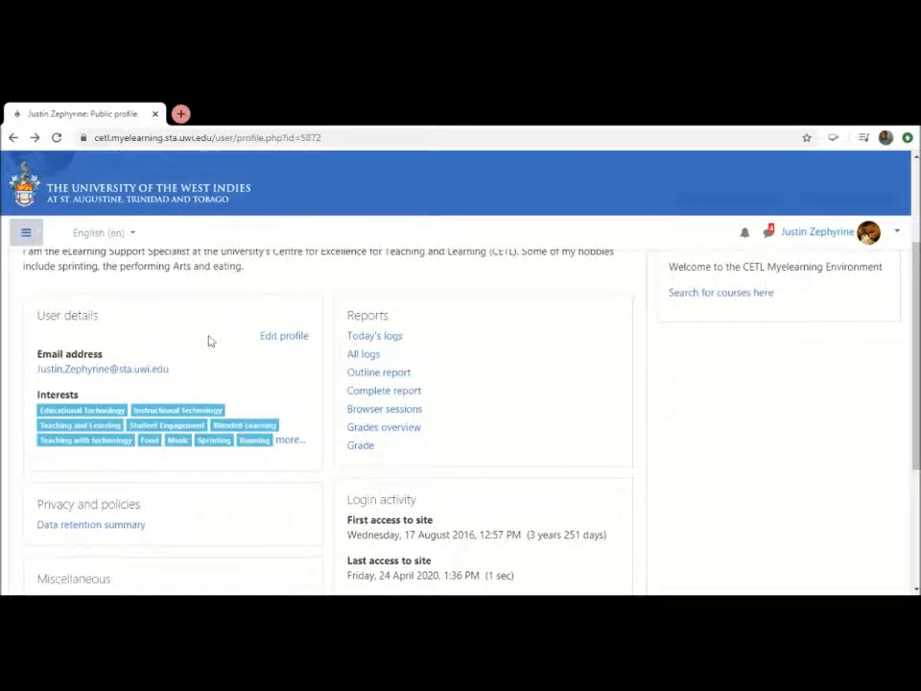
pyautogui.scroll(2, 209, 340)
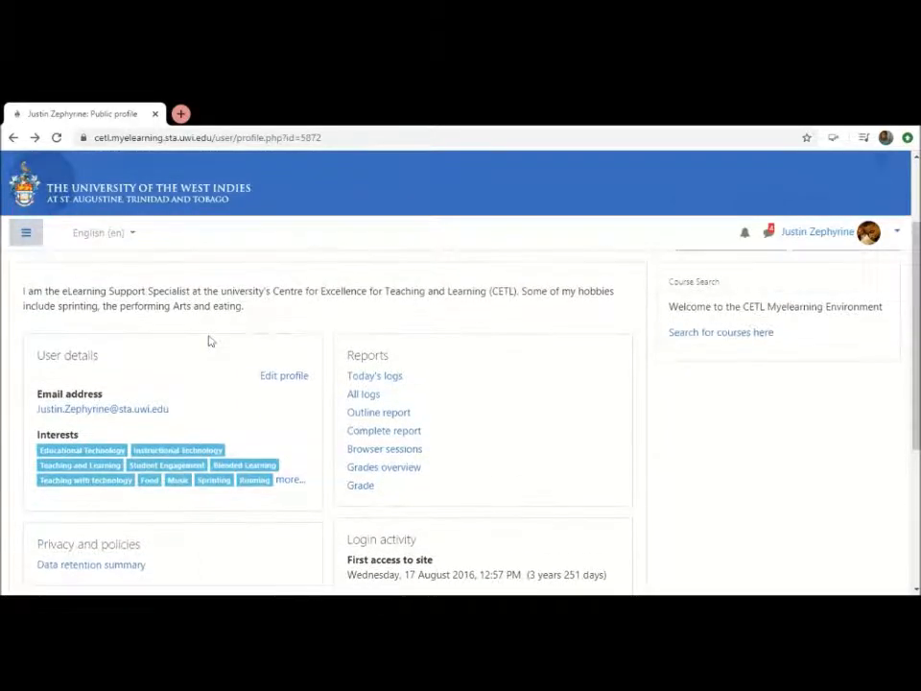
pyautogui.scroll(3, 209, 339)
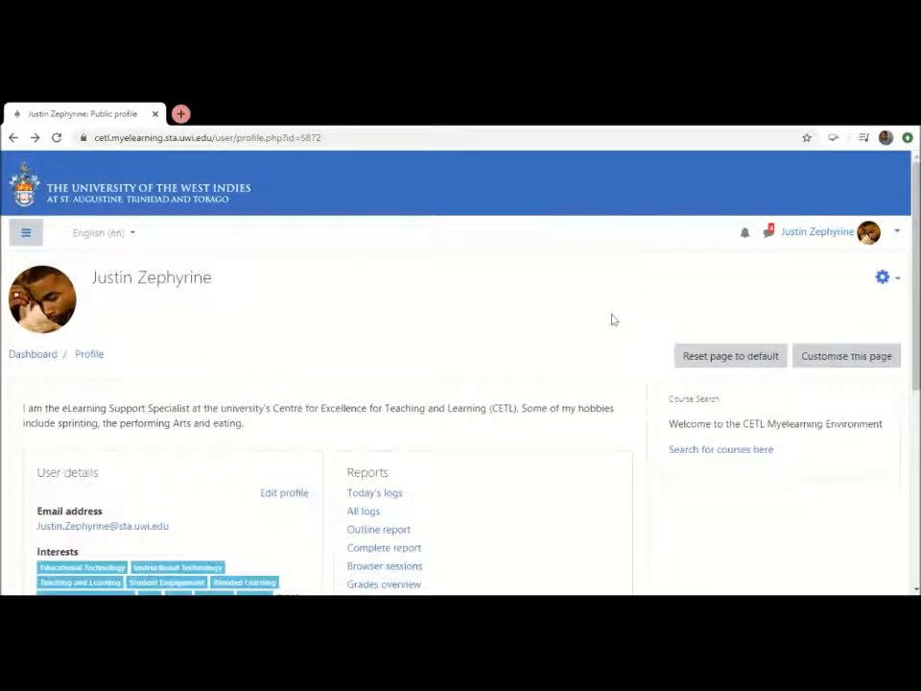
pyautogui.click(897, 234)
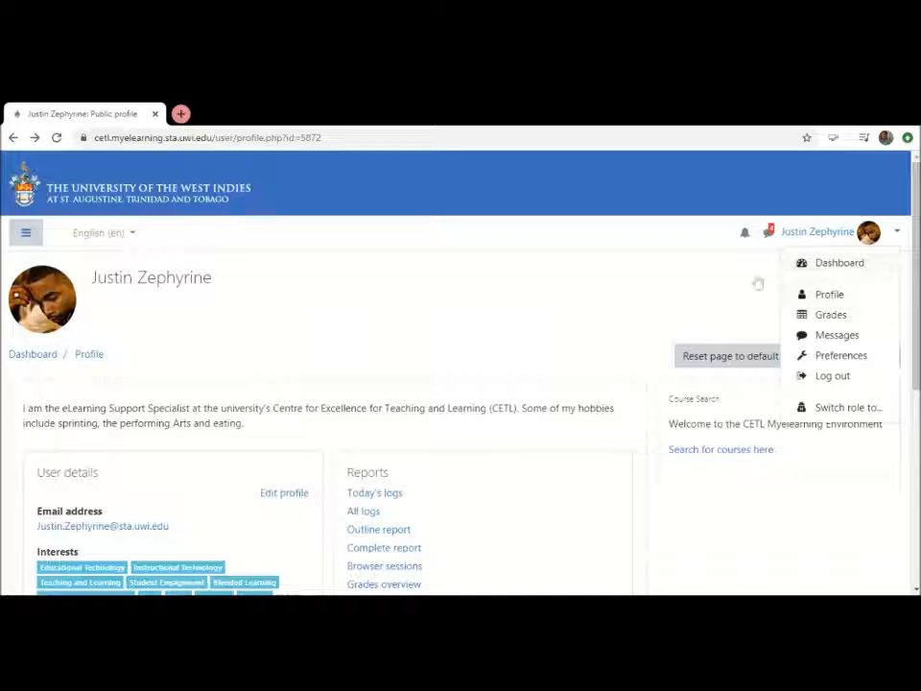
# Close the user account options and look over the profile's description, user details, interest tags and reports
pyautogui.press('Escape')
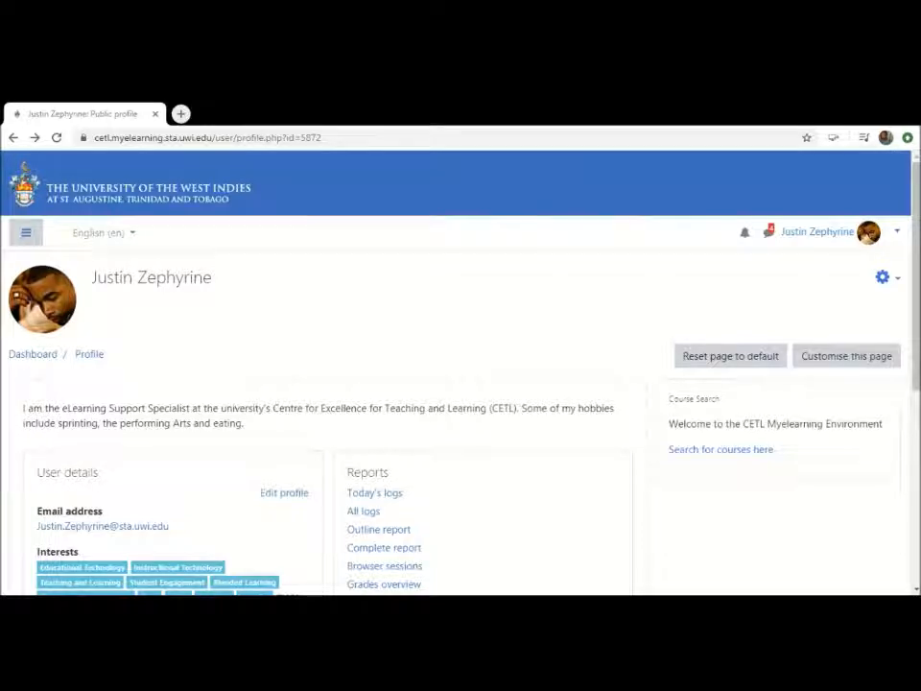
pyautogui.click(839, 232)
pyautogui.hotkey('alt', 'Tab')
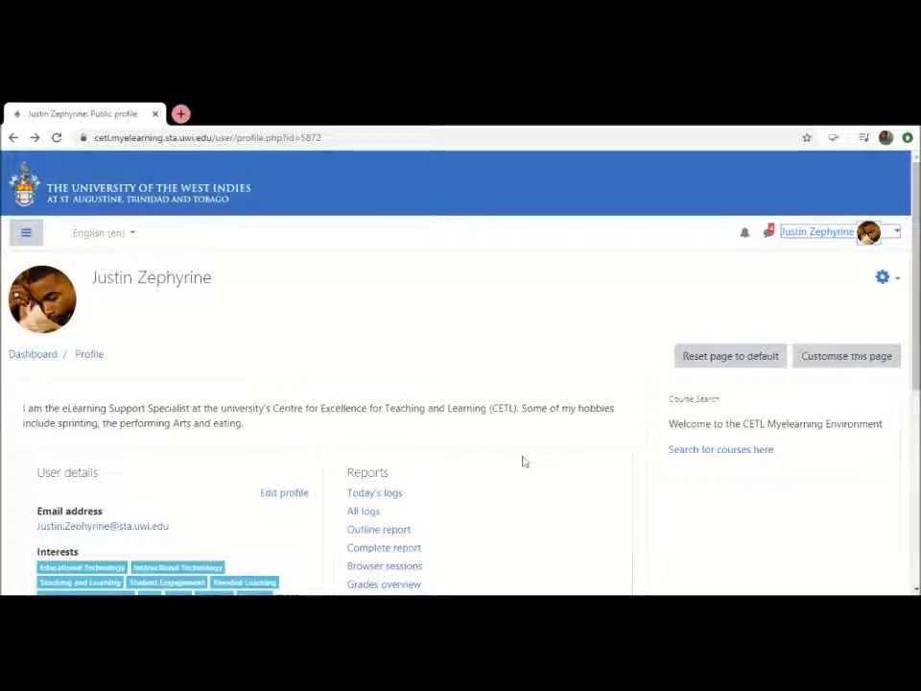
pyautogui.scroll(-2, 523, 462)
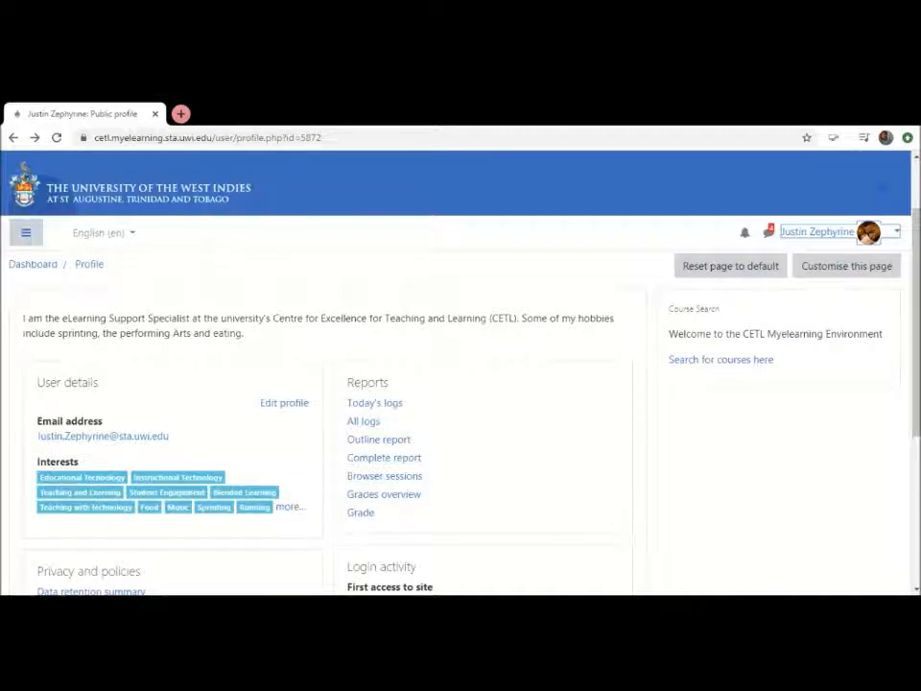
pyautogui.scroll(2, 524, 461)
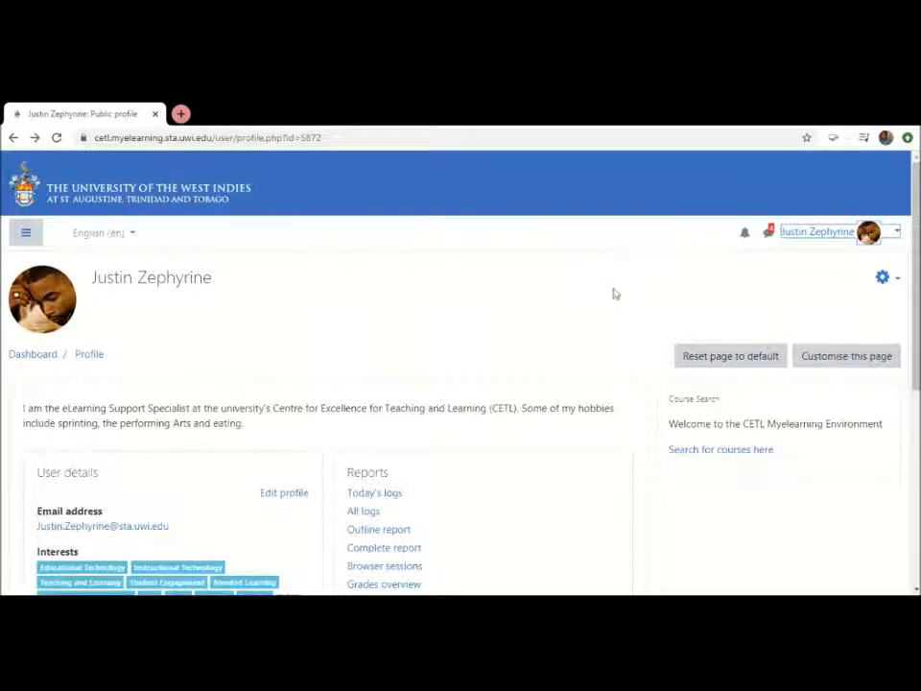
pyautogui.scroll(-1, 615, 294)
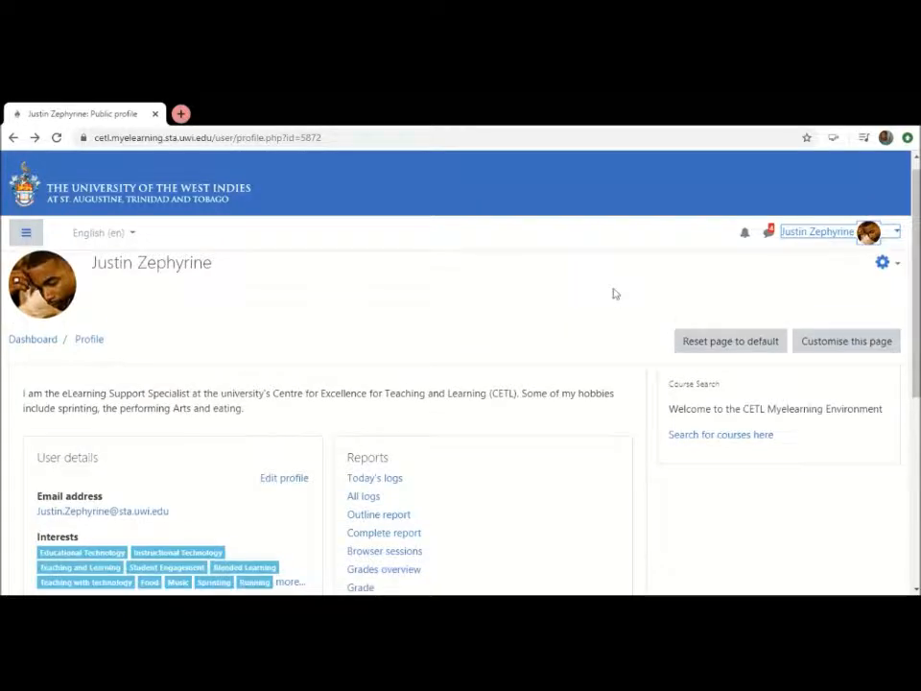
pyautogui.scroll(1, 615, 294)
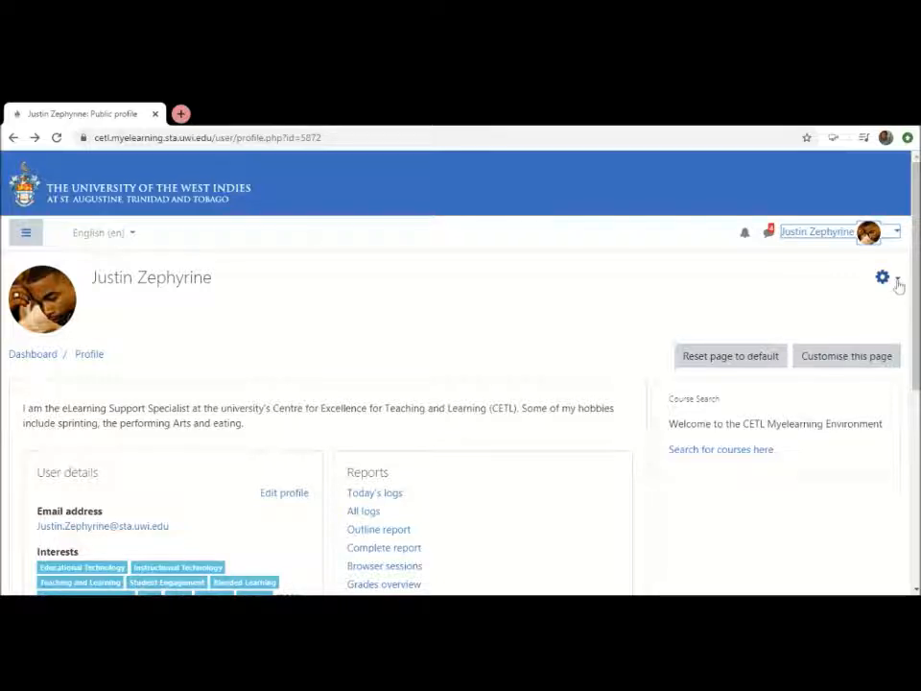
pyautogui.scroll(-3, 917, 288)
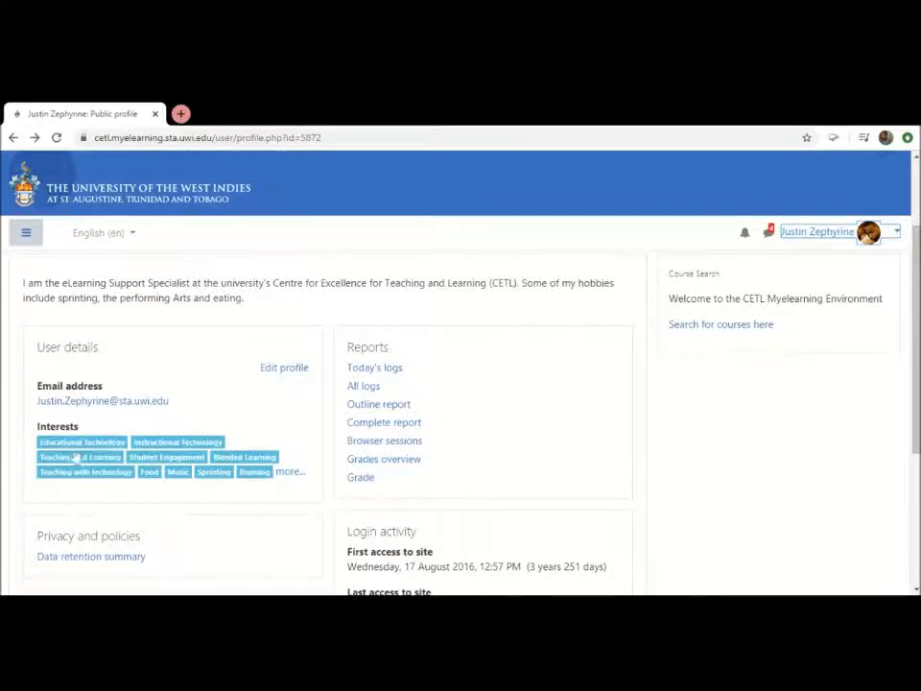
pyautogui.scroll(1, 3, 373)
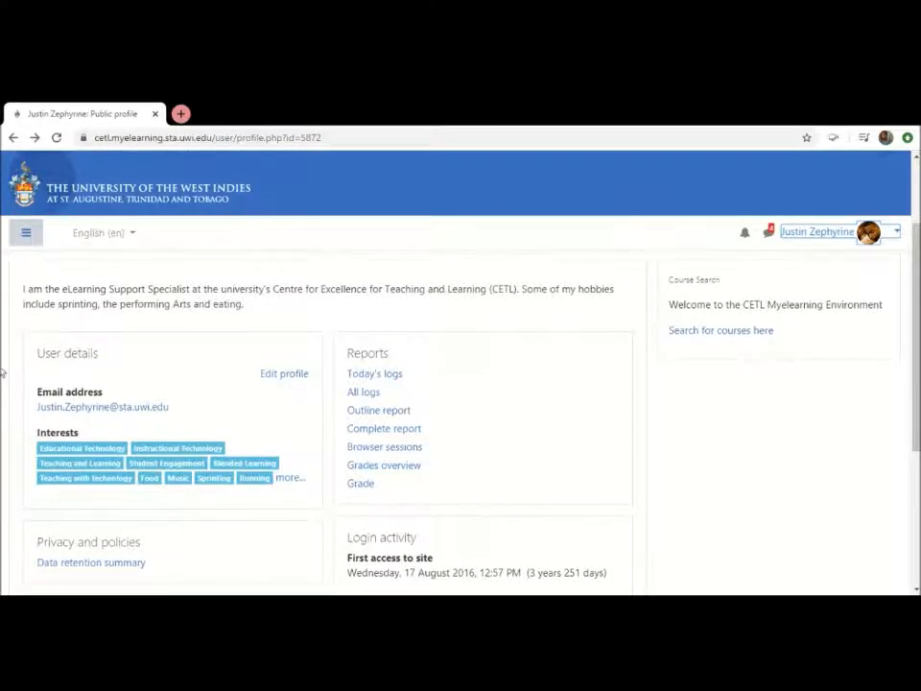
pyautogui.scroll(-1, 7, 389)
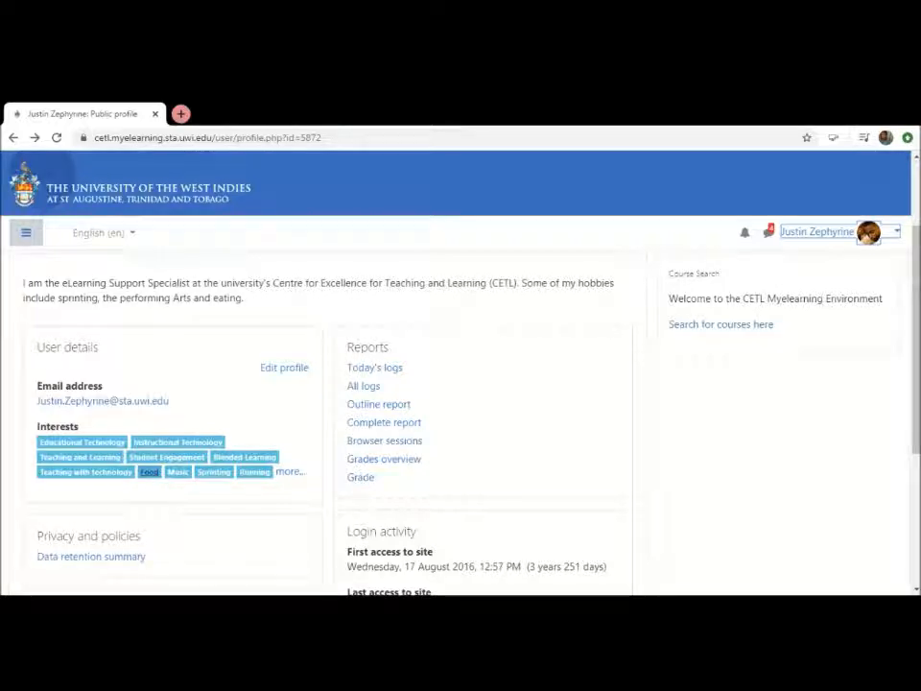
# View the users who share the Food interest and open its related Music tag
pyautogui.click(150, 472)
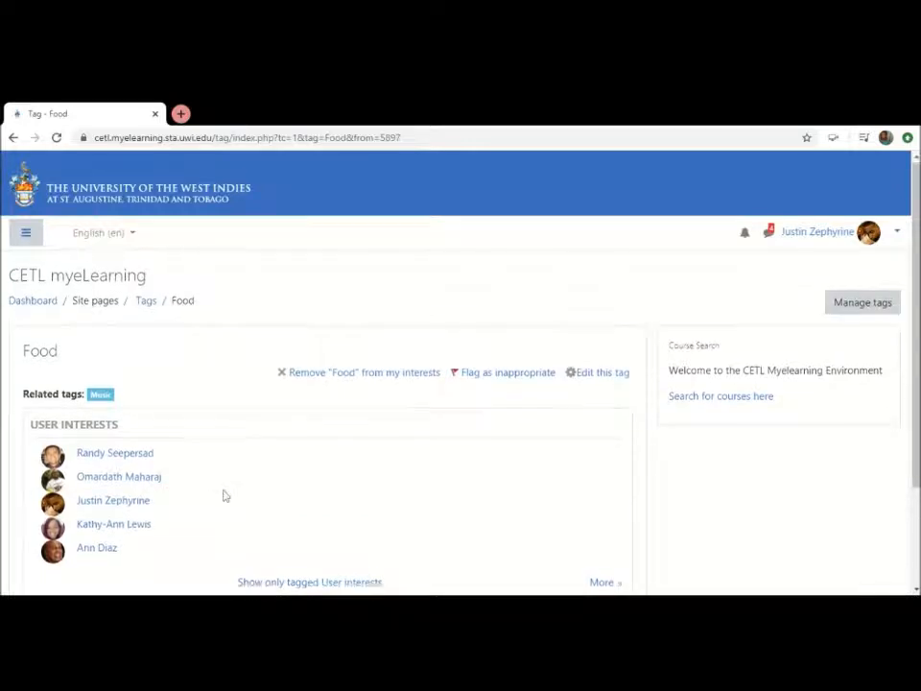
pyautogui.scroll(-2, 223, 495)
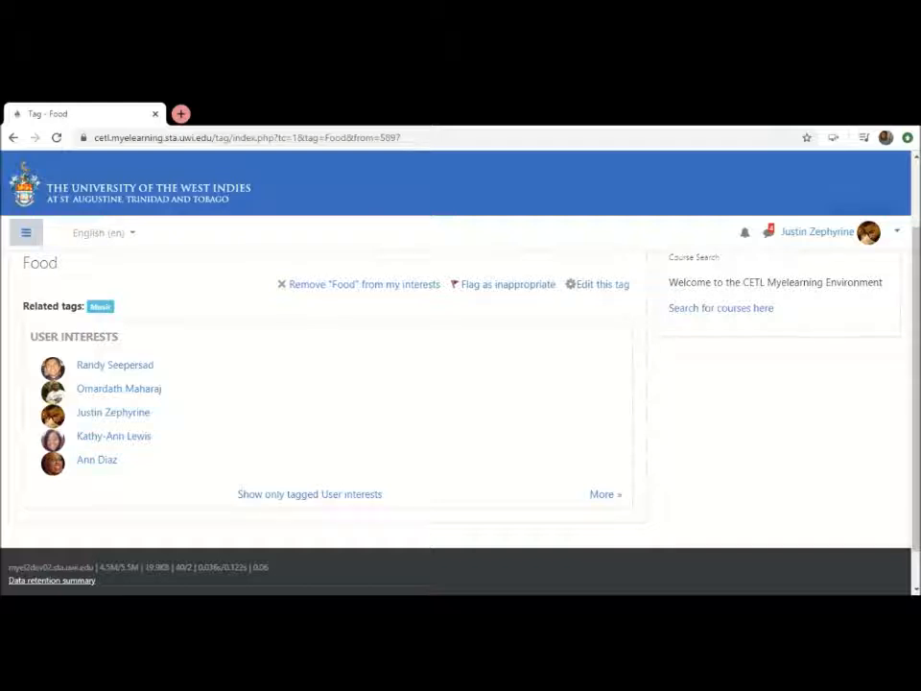
pyautogui.click(100, 306)
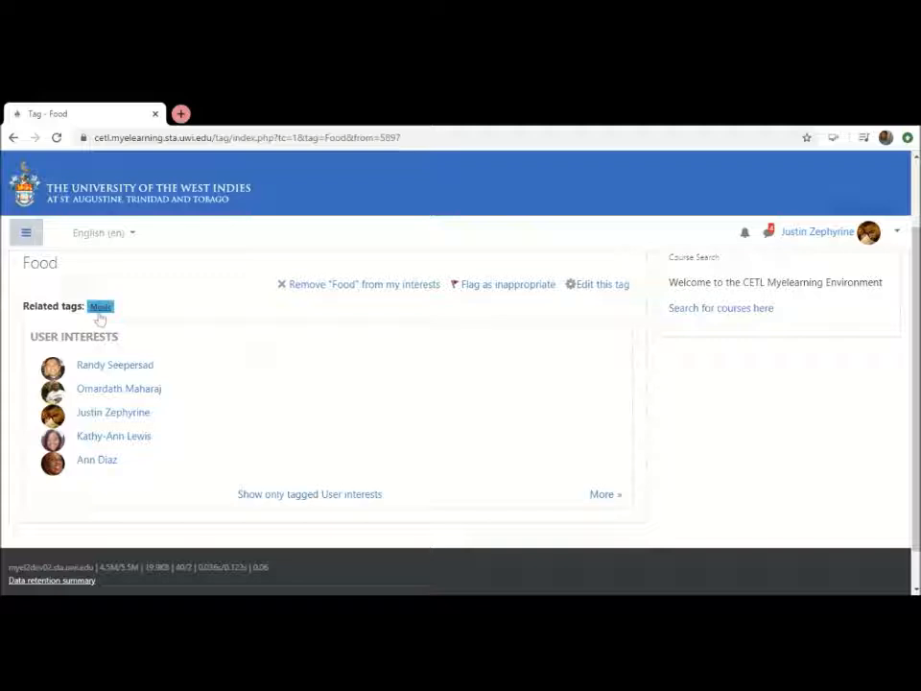
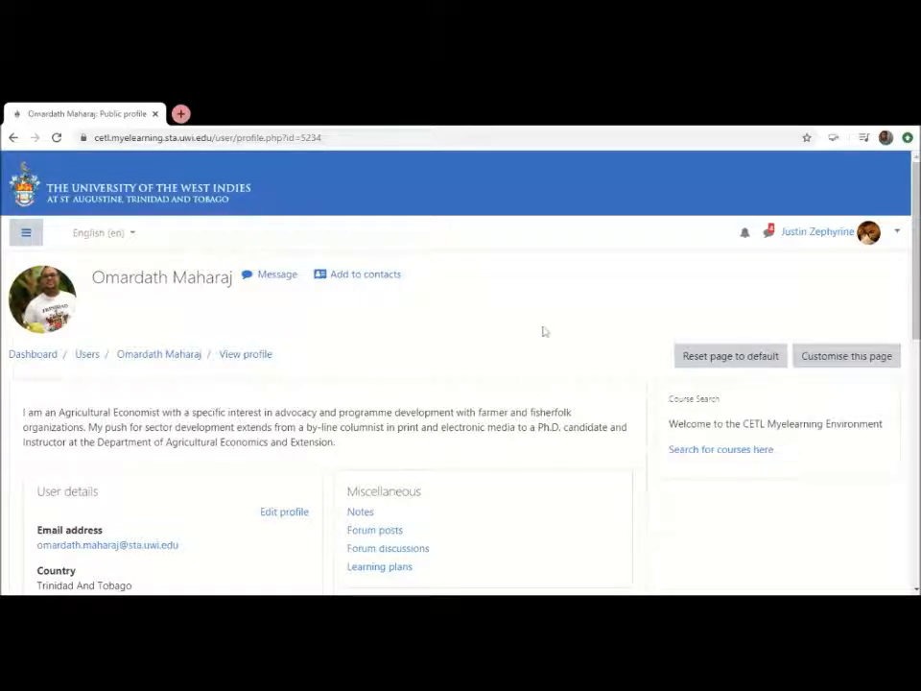
# Look over the other user's profile, including the description, user details, interest tags and message and contact options
pyautogui.scroll(-1, 542, 331)
pyautogui.scroll(1, 542, 331)
pyautogui.scroll(-3, 543, 331)
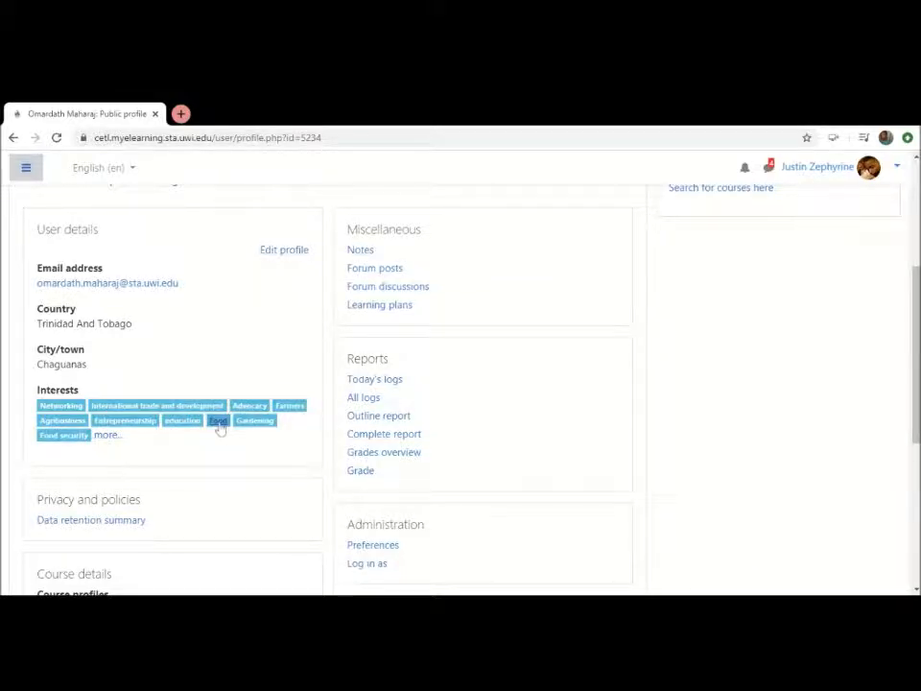
pyautogui.scroll(1, 220, 432)
pyautogui.scroll(3, 219, 432)
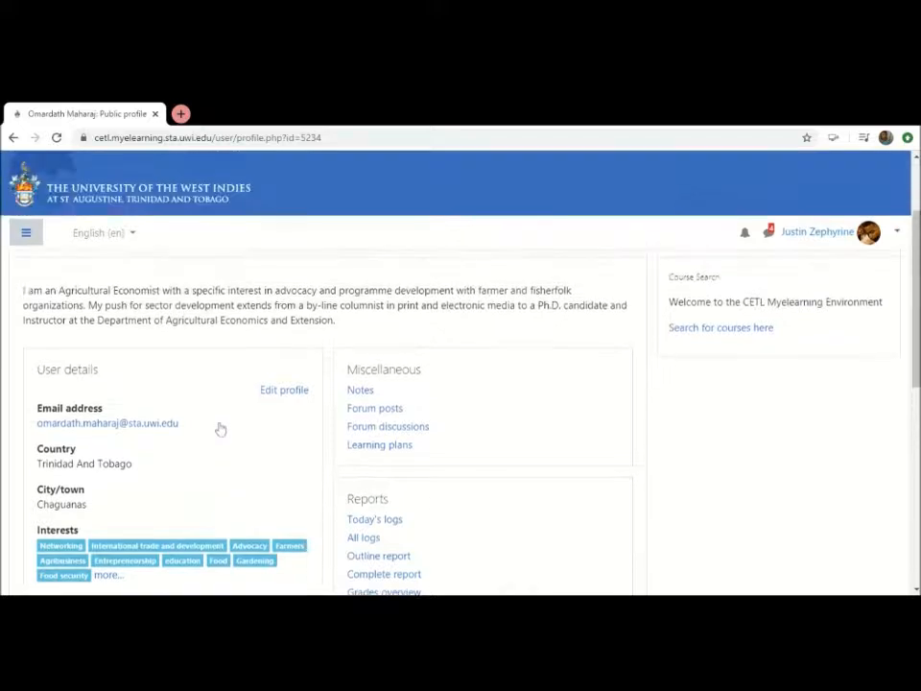
pyautogui.scroll(2, 220, 428)
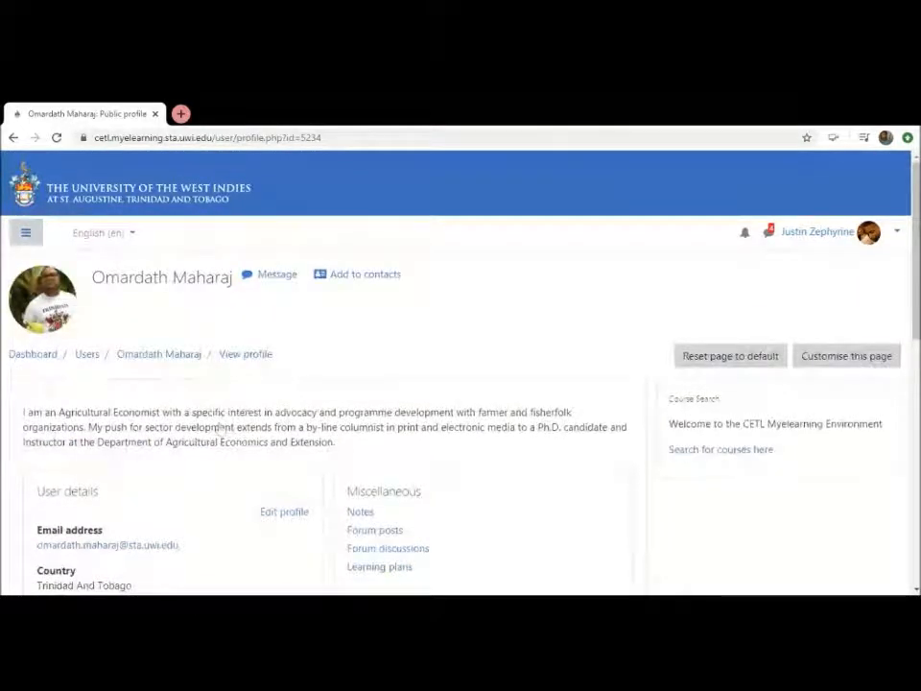
# View the users who share the Food interest by following that tag in the profile's interests
pyautogui.scroll(-2, 219, 428)
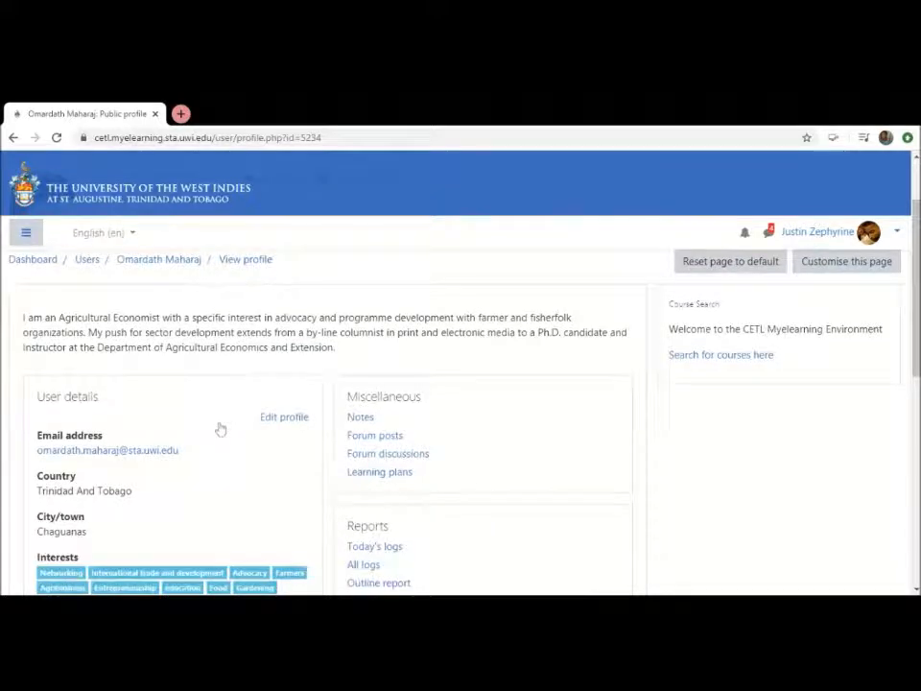
pyautogui.scroll(-2, 219, 428)
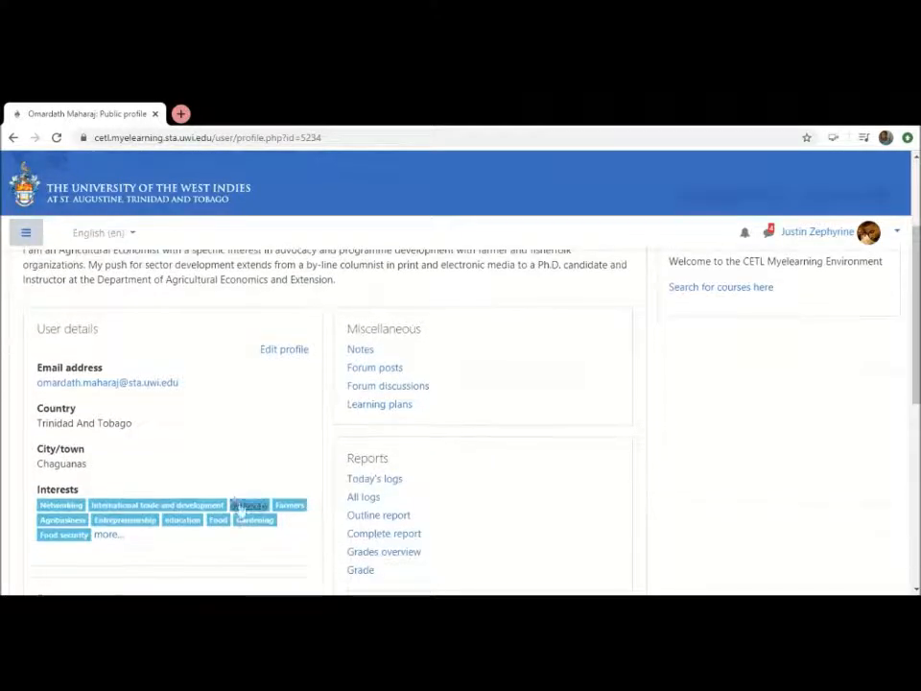
pyautogui.click(220, 522)
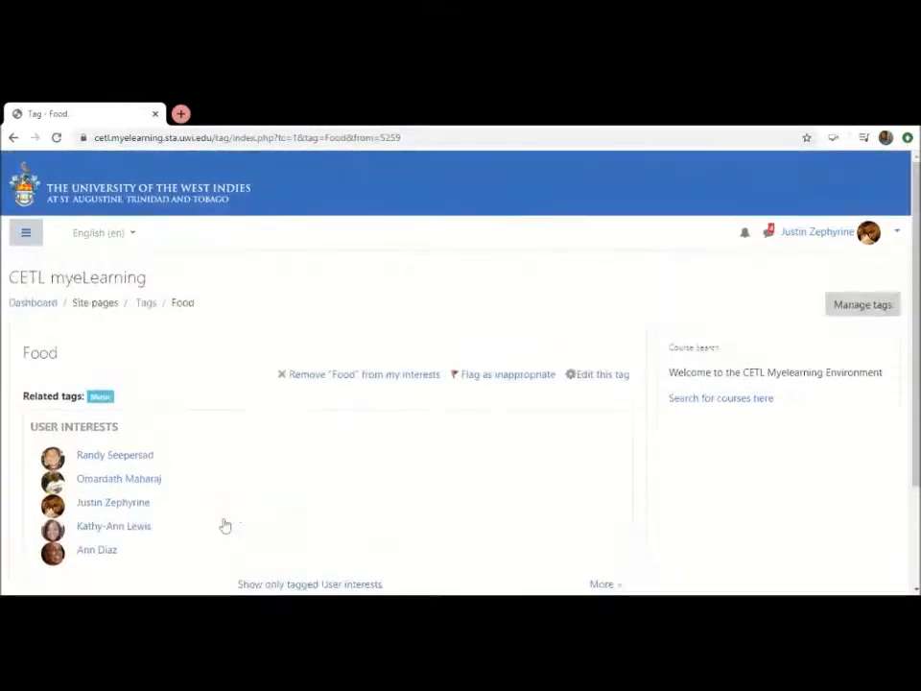
pyautogui.scroll(-2, 224, 526)
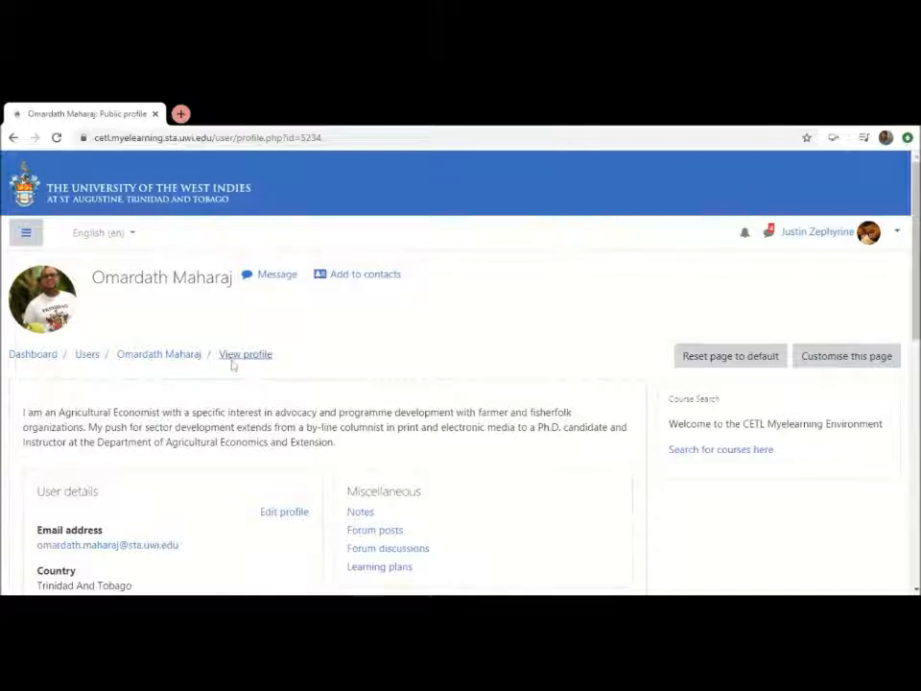
# Send the profile's owner a message that says "Hi" followed by their first name
pyautogui.click(267, 277)
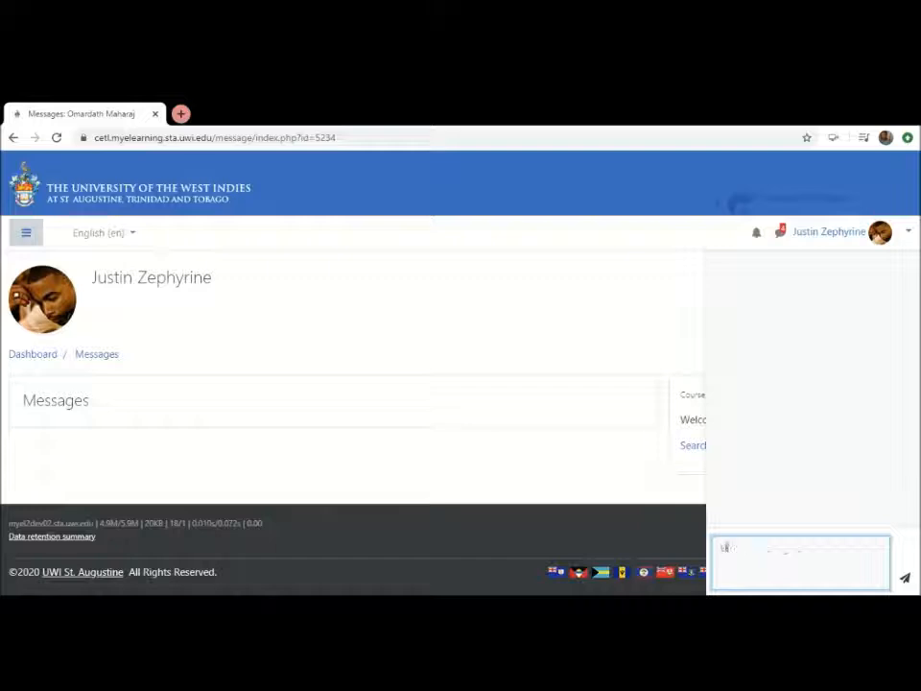
pyautogui.write('mardath')
pyautogui.press('Return')
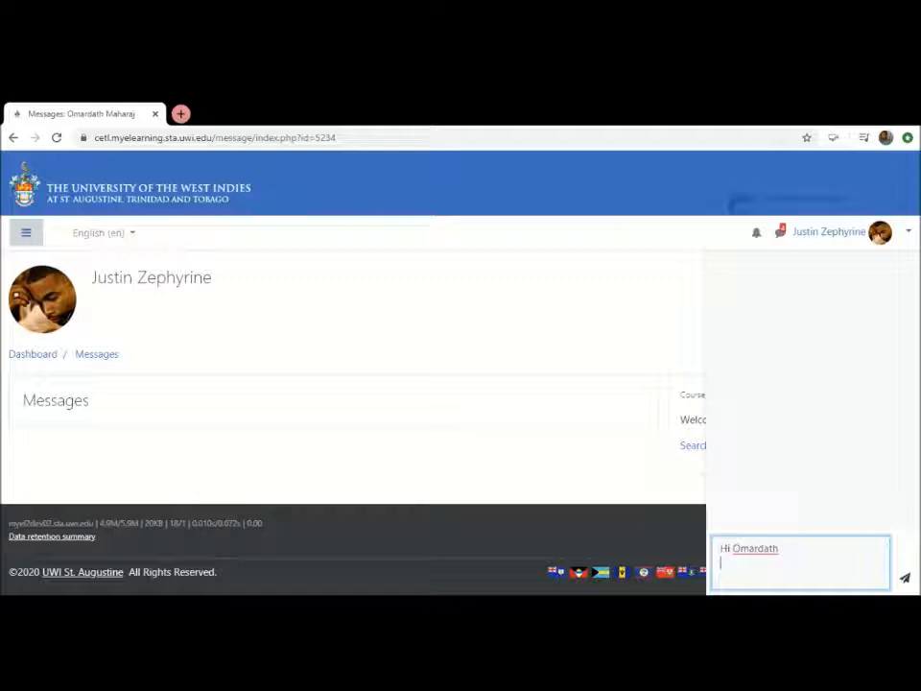
pyautogui.click(905, 578)
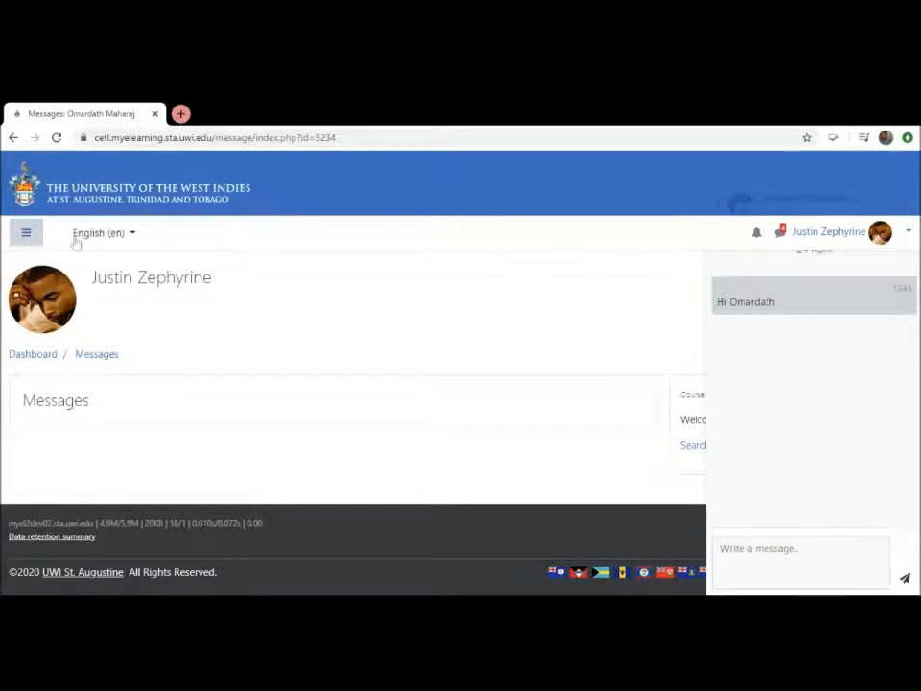
# Open the course "Virtual Learning: An Introduction to myeLearning and Blackboard Collaborate" from the site home's CETL Workshops category
pyautogui.click(29, 234)
pyautogui.click(45, 281)
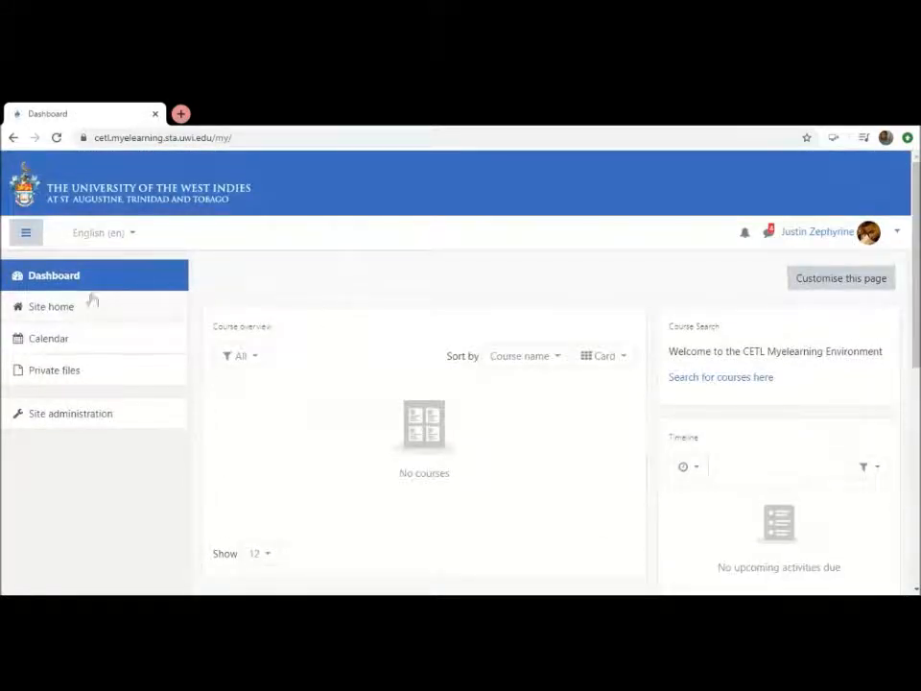
pyautogui.click(37, 307)
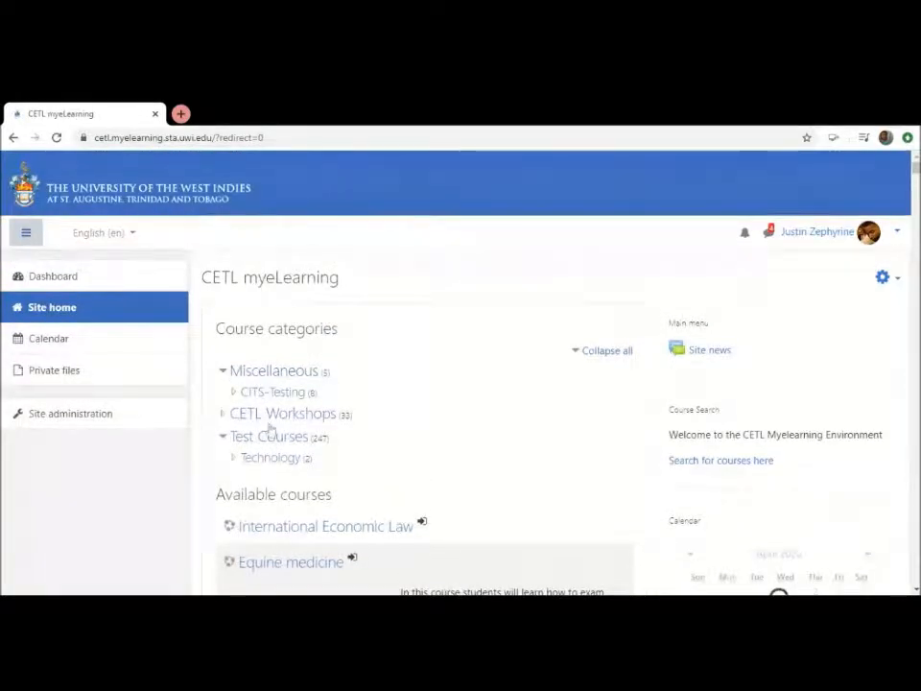
pyautogui.click(278, 416)
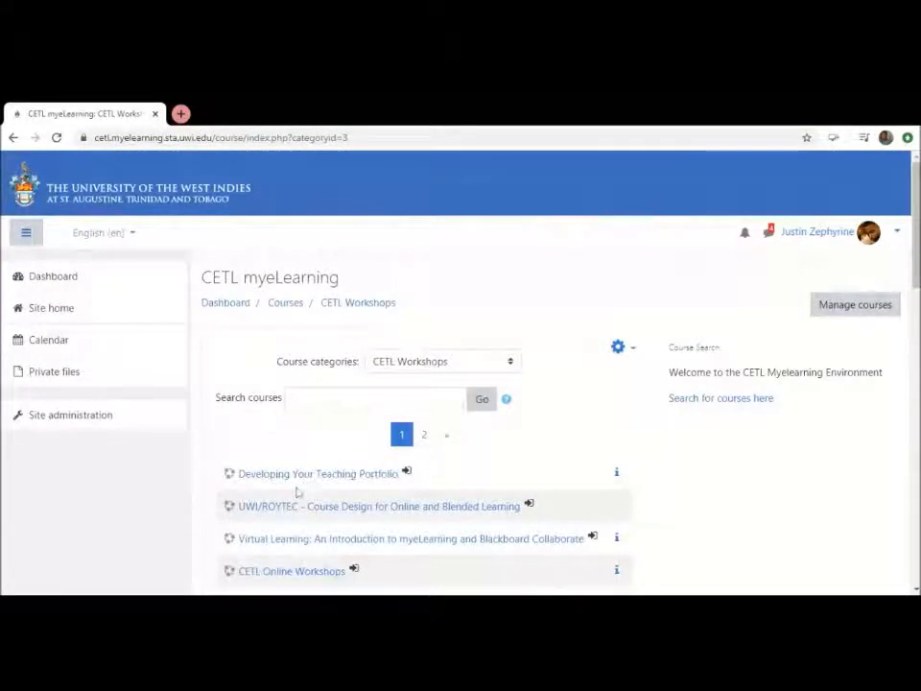
pyautogui.click(295, 539)
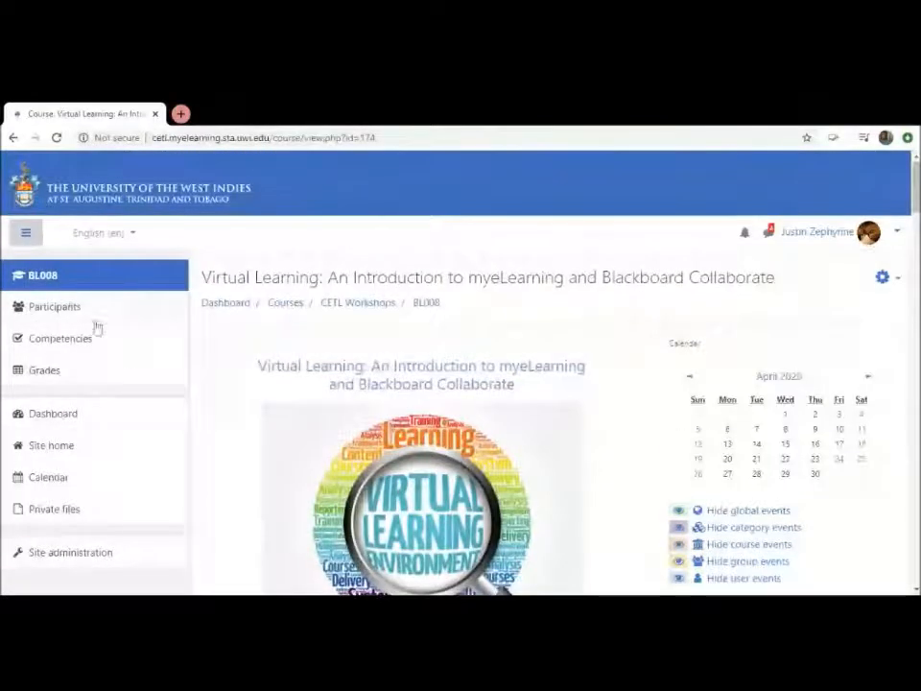
# Search the course's participants list for the messaged user by first name
pyautogui.click(46, 305)
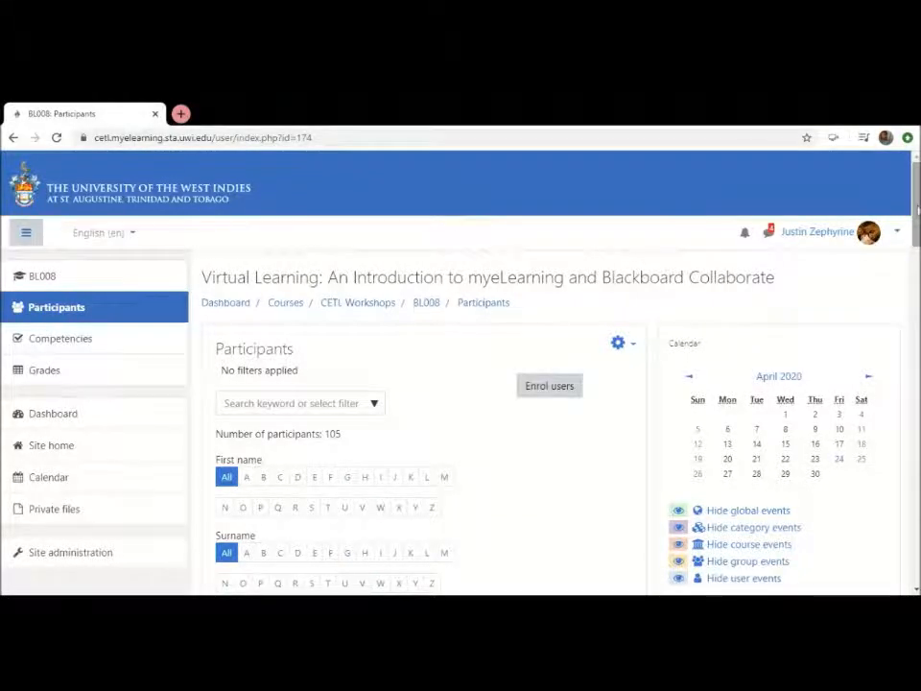
pyautogui.moveTo(919, 207); pyautogui.dragTo(897, 229)
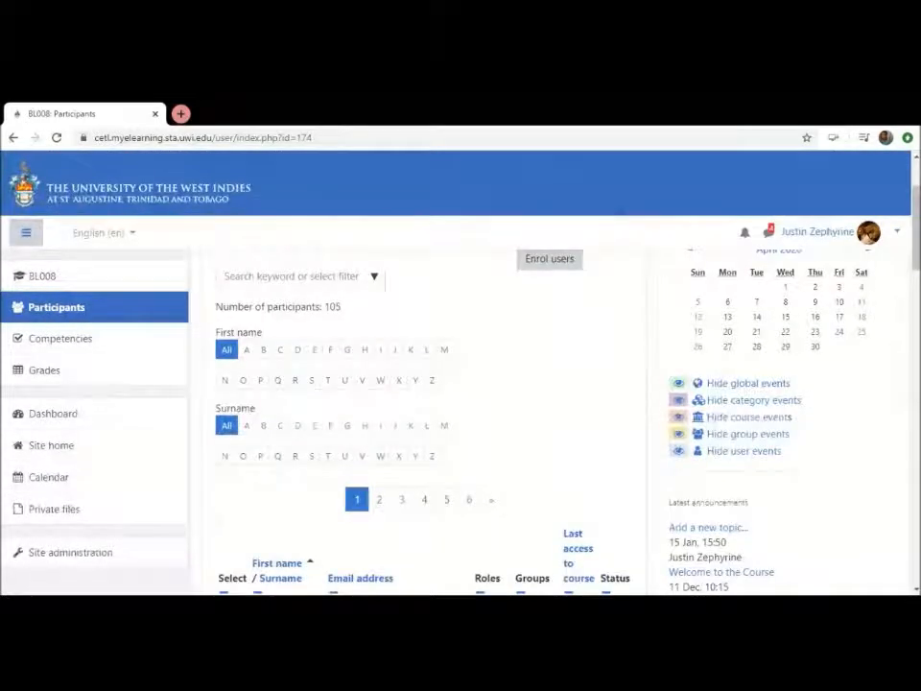
pyautogui.click(227, 275)
pyautogui.write('Sh')
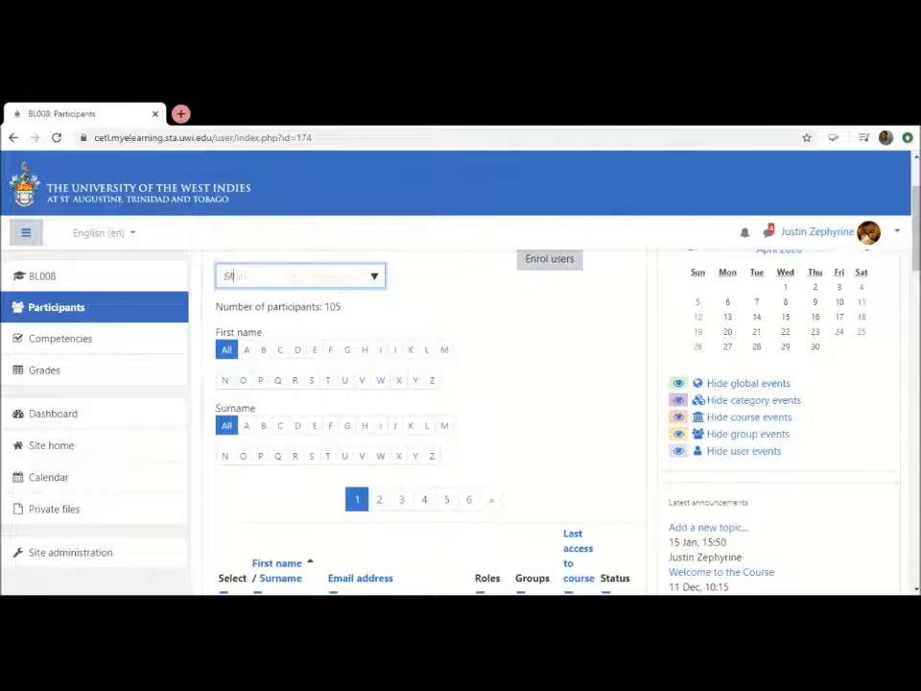
pyautogui.press('BackSpace')
pyautogui.press('BackSpace')
pyautogui.press('BackSpace')
pyautogui.write('Omar')
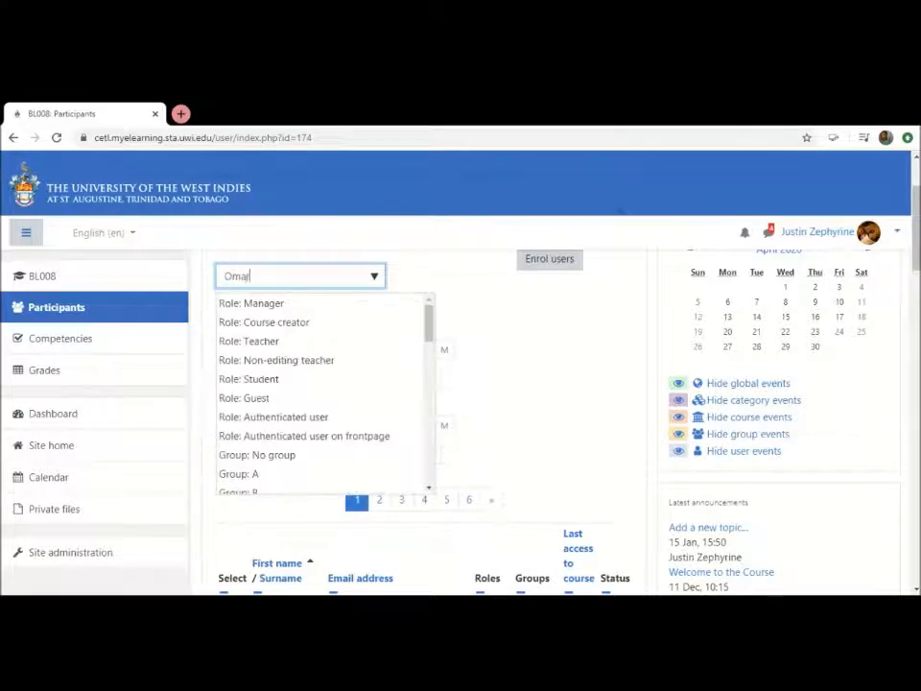
pyautogui.write('dath')
pyautogui.press('Return')
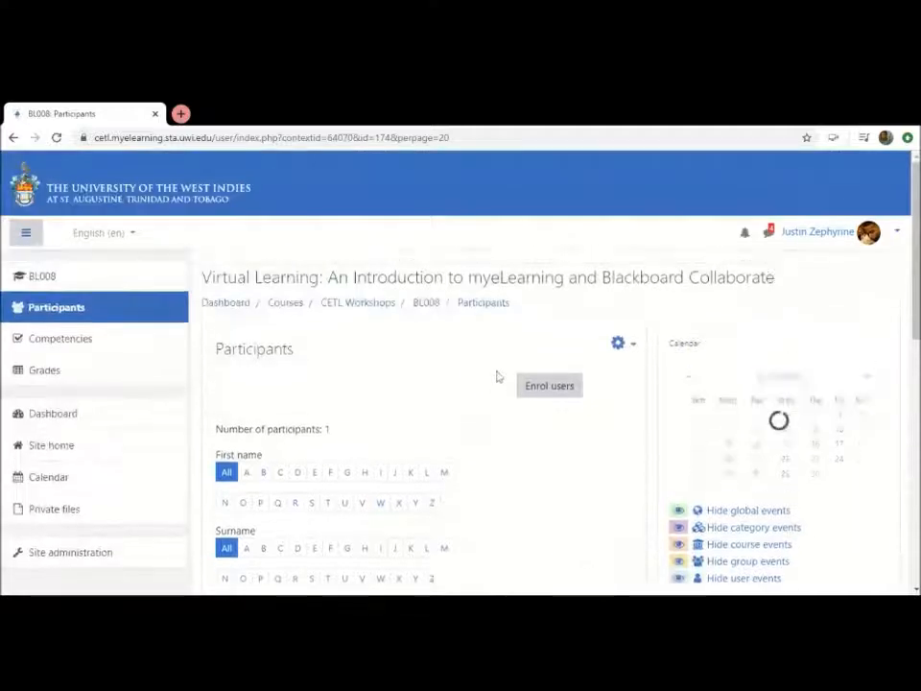
# Examine the matching participant's entry, including the profile link, e-mail, role, groups and status
pyautogui.scroll(-2, 495, 376)
pyautogui.scroll(-3, 495, 376)
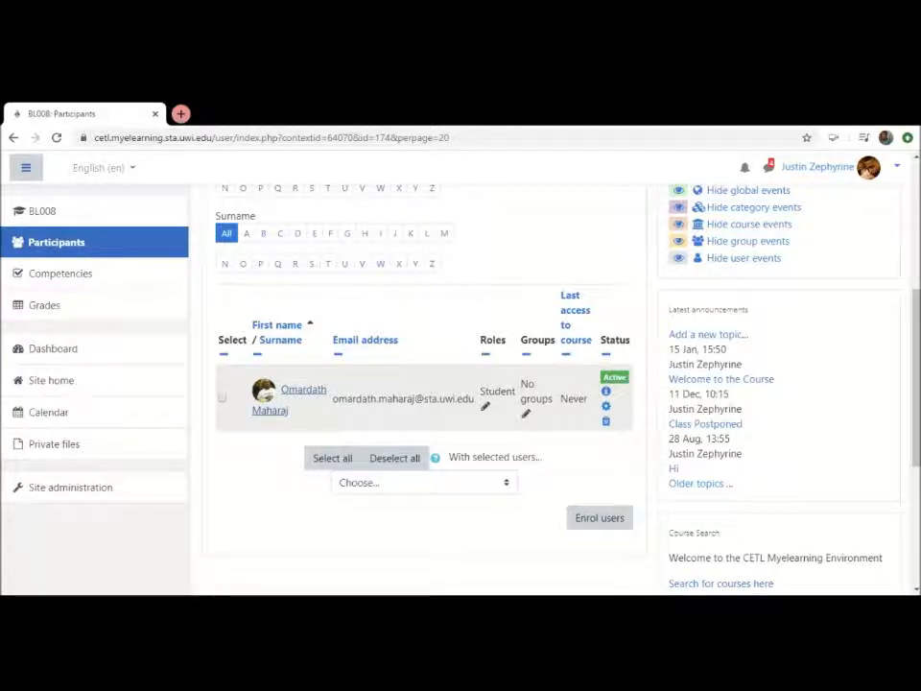
pyautogui.scroll(3, 566, 266)
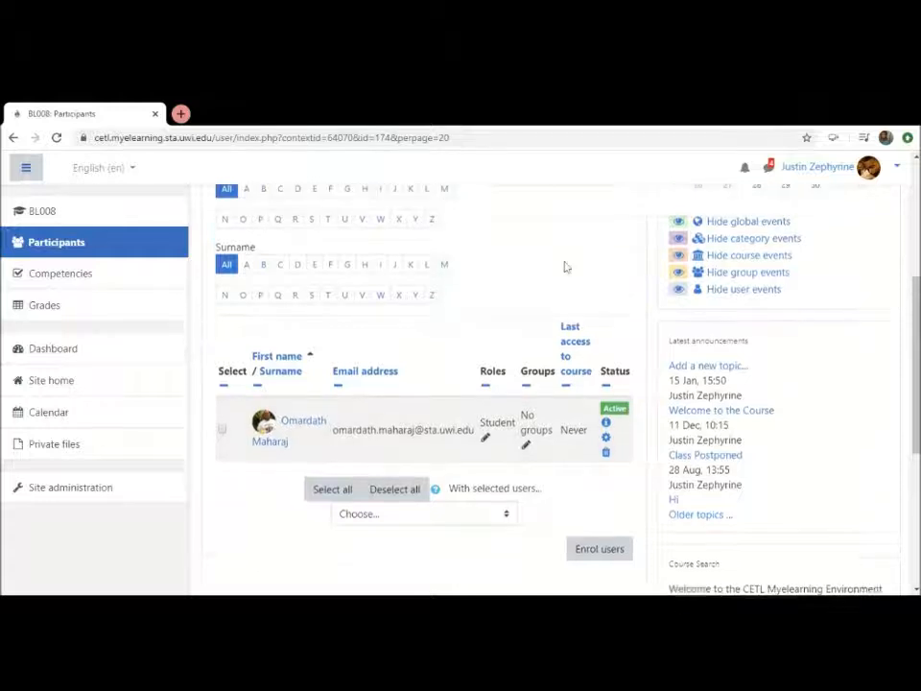
pyautogui.scroll(3, 566, 265)
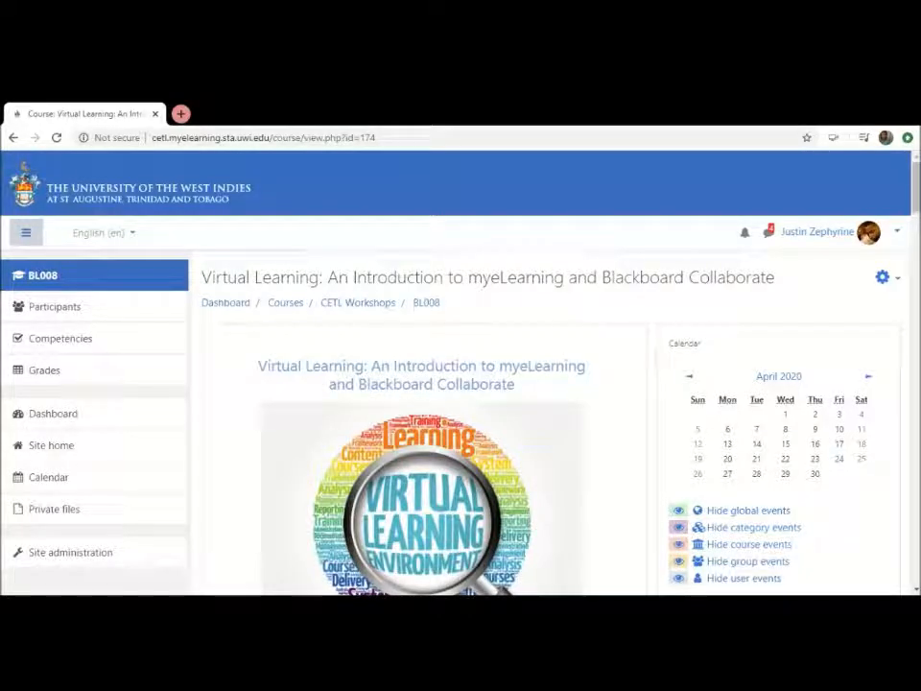
# Search Google for "cits sta" in a new browser tab and open the Campus I.T. Services website
pyautogui.click(180, 113)
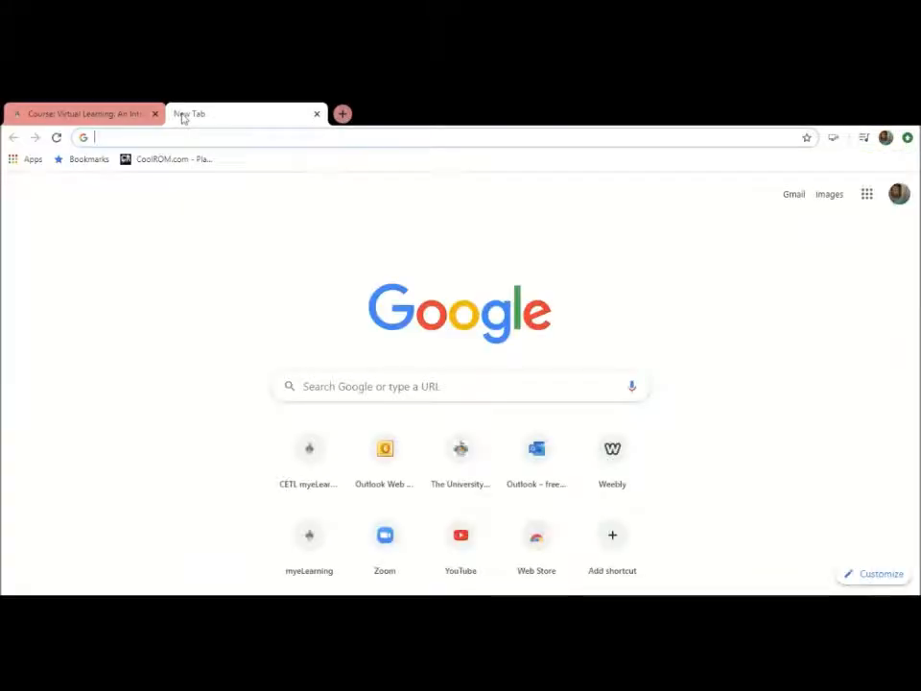
pyautogui.write('cits sta')
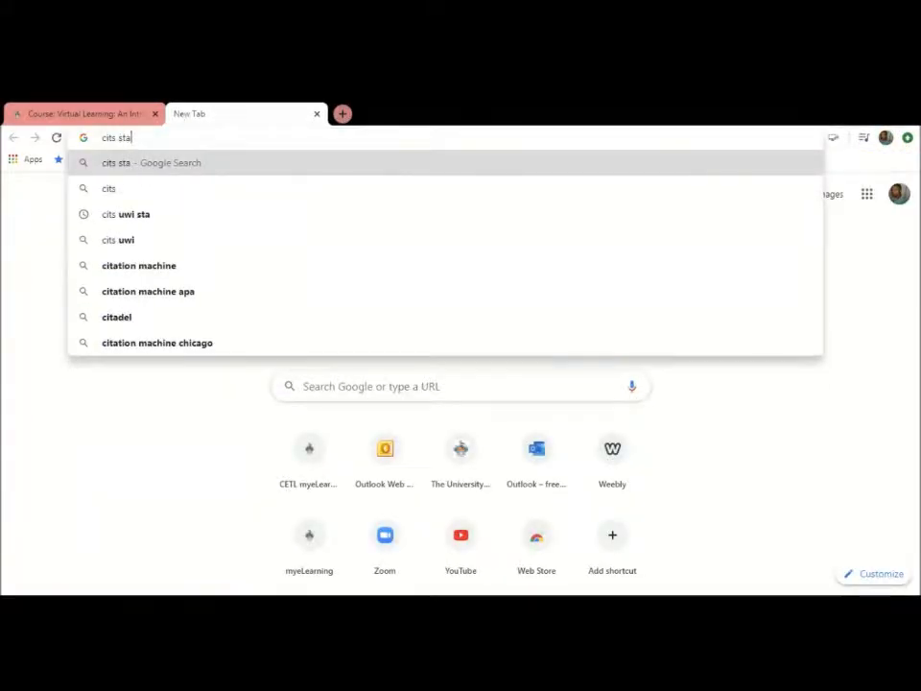
pyautogui.press('Return')
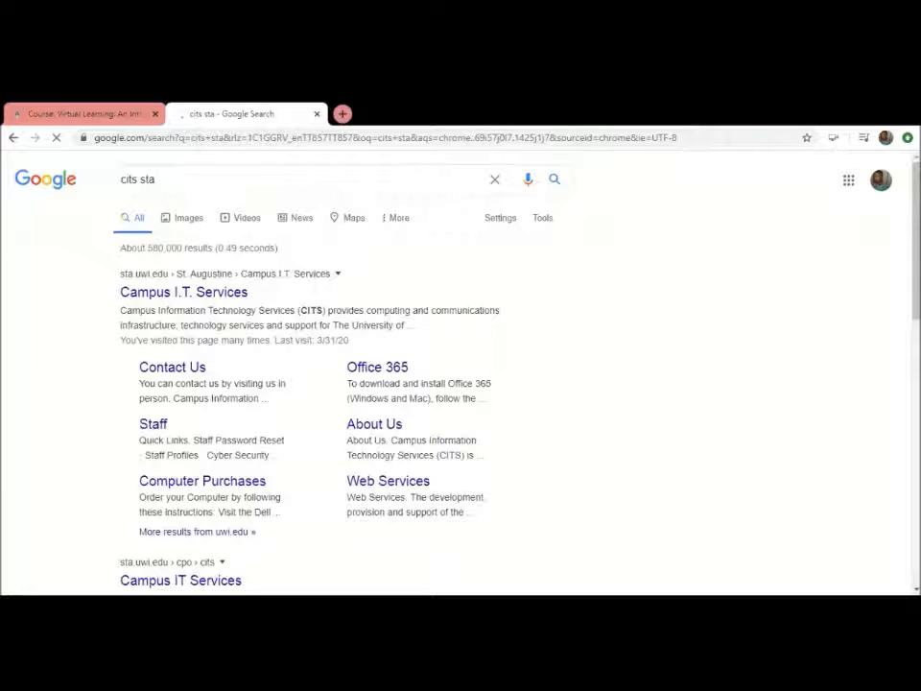
pyautogui.click(196, 296)
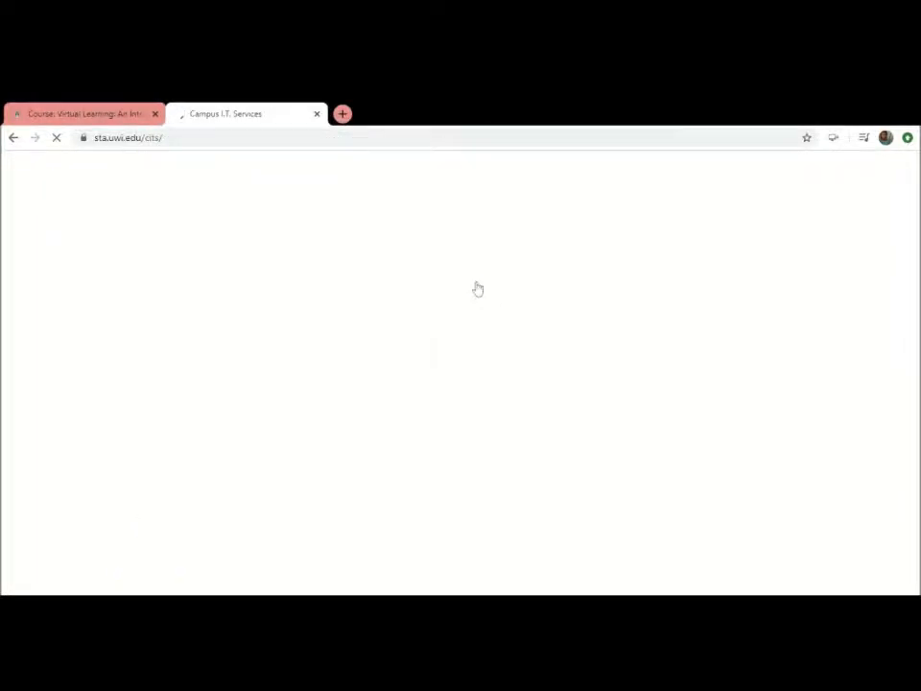
# Open the My eLearning page from the service tiles on the Campus I.T. Services home page
pyautogui.scroll(-2, 595, 340)
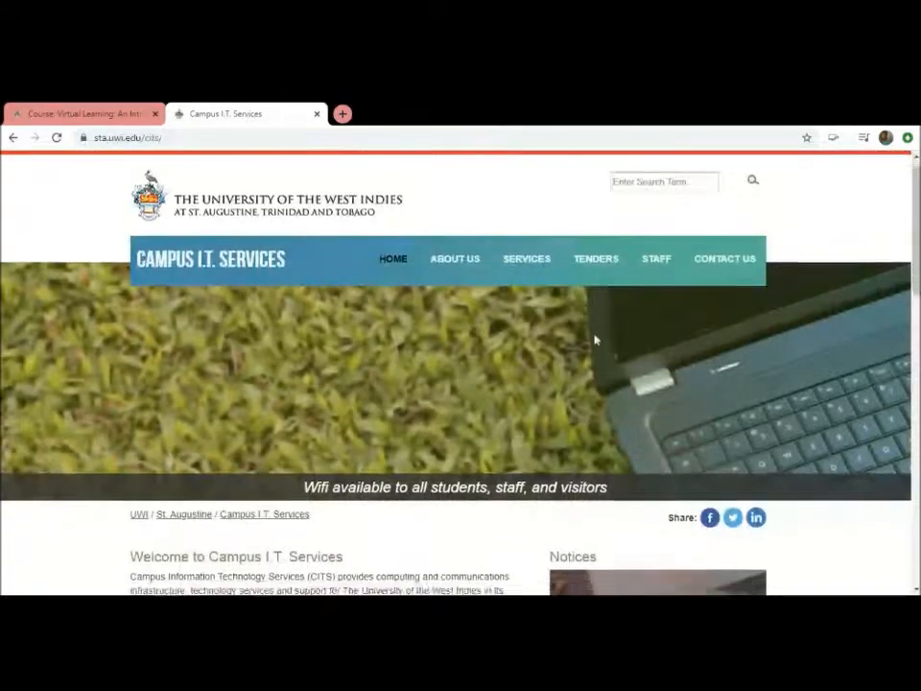
pyautogui.scroll(-3, 594, 340)
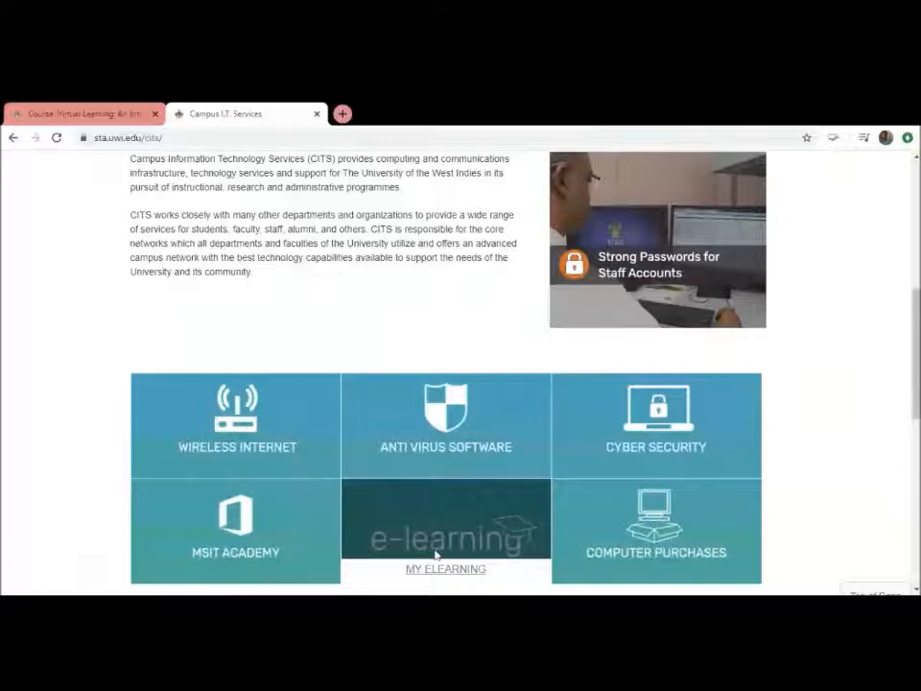
pyautogui.scroll(2, 501, 480)
pyautogui.scroll(-4, 500, 480)
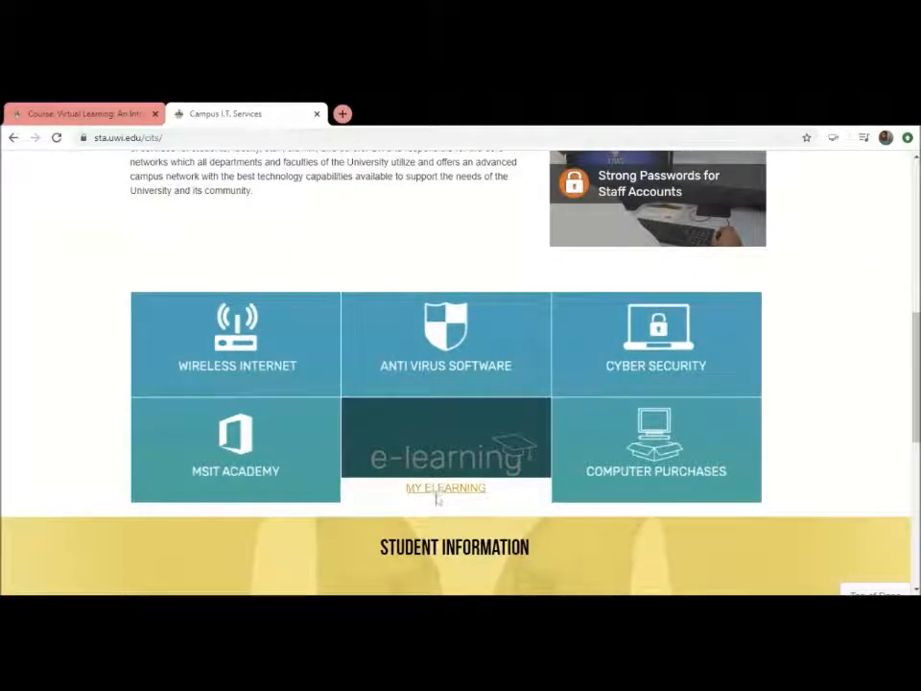
pyautogui.click(440, 489)
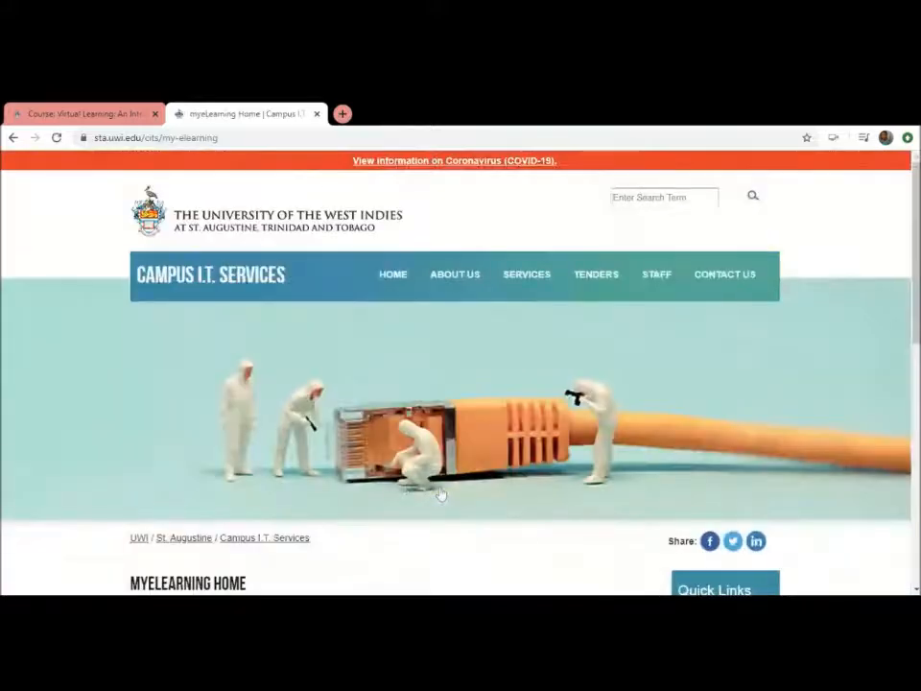
# Open the Service Catalogue linked in the myeLearning home page's list of resources
pyautogui.scroll(-3, 442, 491)
pyautogui.scroll(-1, 441, 491)
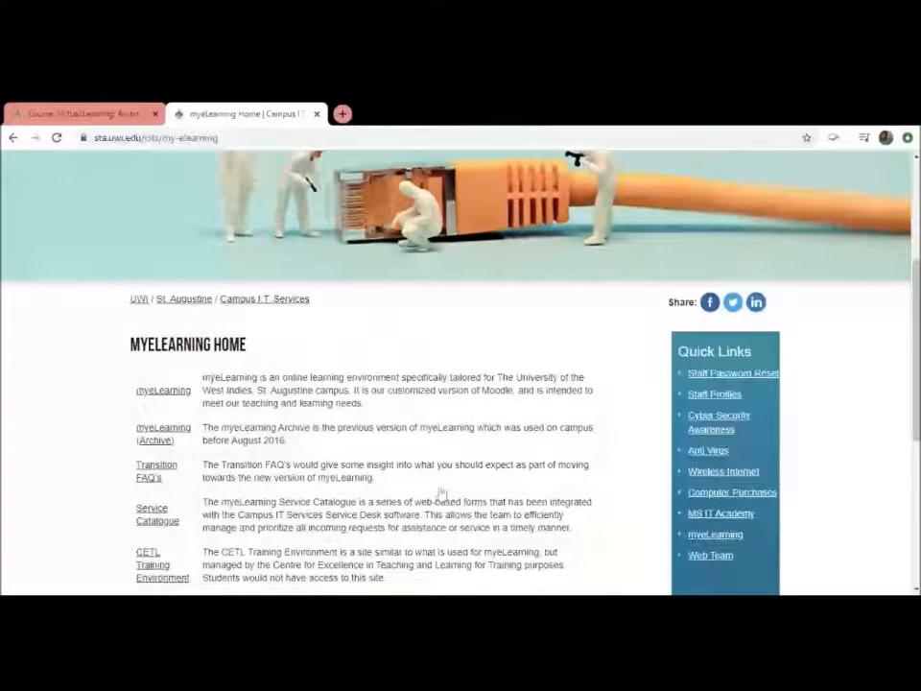
pyautogui.scroll(-1, 159, 489)
pyautogui.click(157, 463)
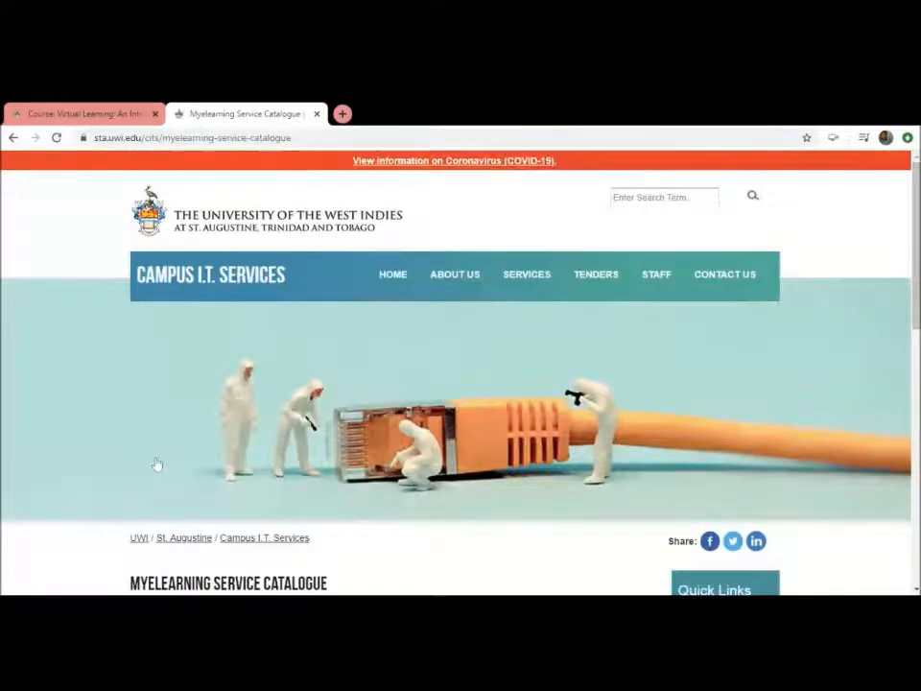
# Open the Request for Enrolment Keys form listed for course shells in the myeLearning service catalogue
pyautogui.scroll(-3, 157, 464)
pyautogui.scroll(-1, 158, 465)
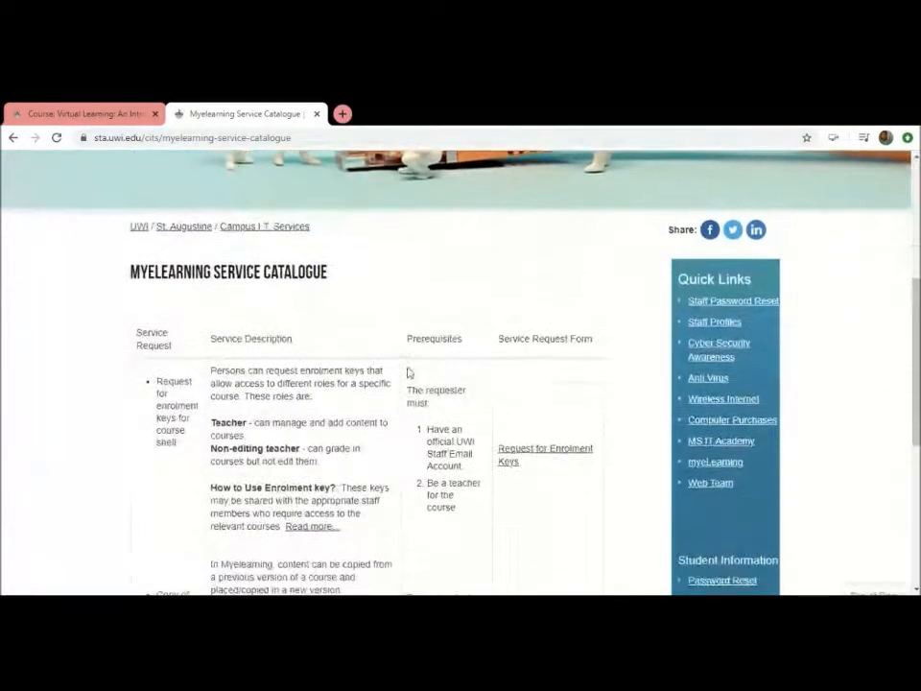
pyautogui.click(509, 462)
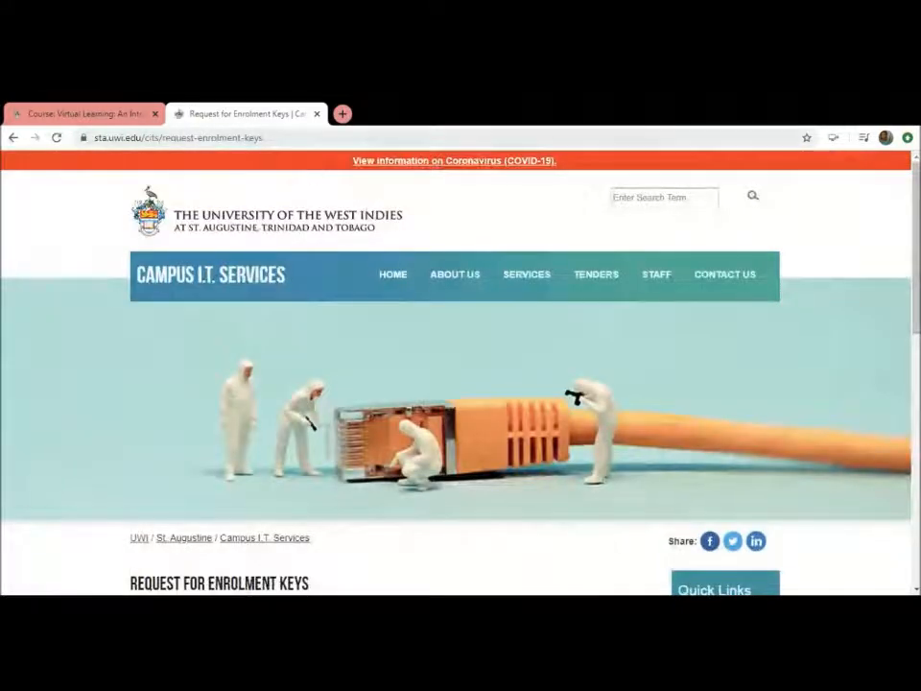
pyautogui.click(238, 138)
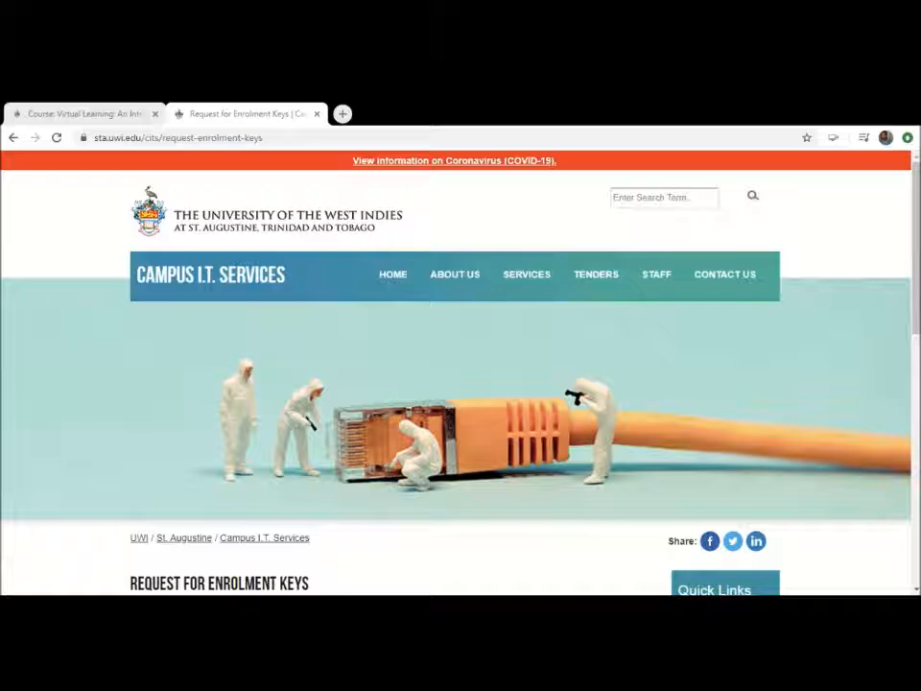
# Add a second course row to the banner course information on the Request for Enrolment Keys form
pyautogui.hotkey('alt', 'Tab')
pyautogui.moveTo(918, 285); pyautogui.dragTo(918, 447)
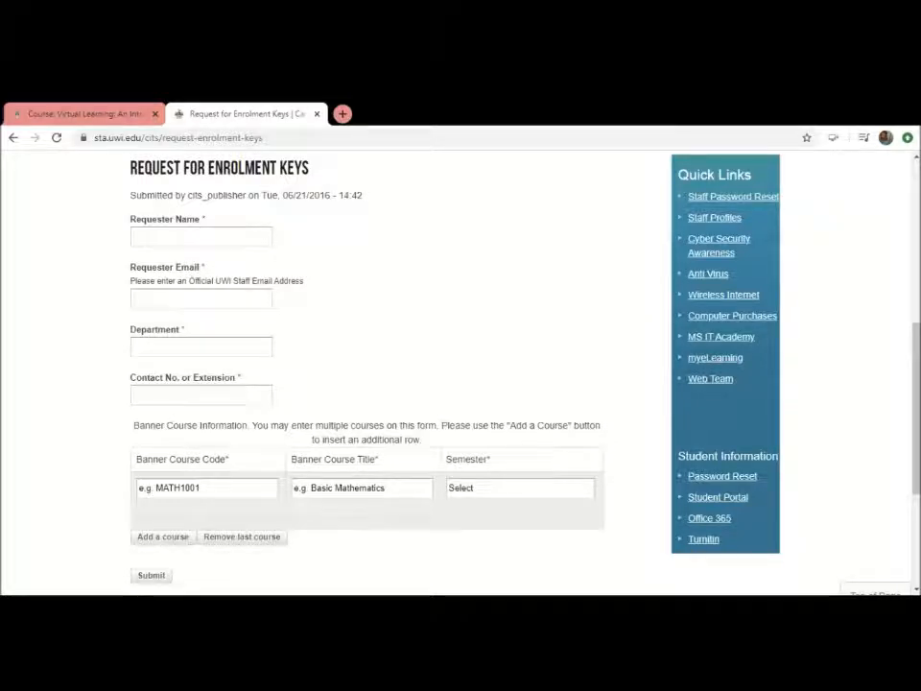
pyautogui.click(161, 539)
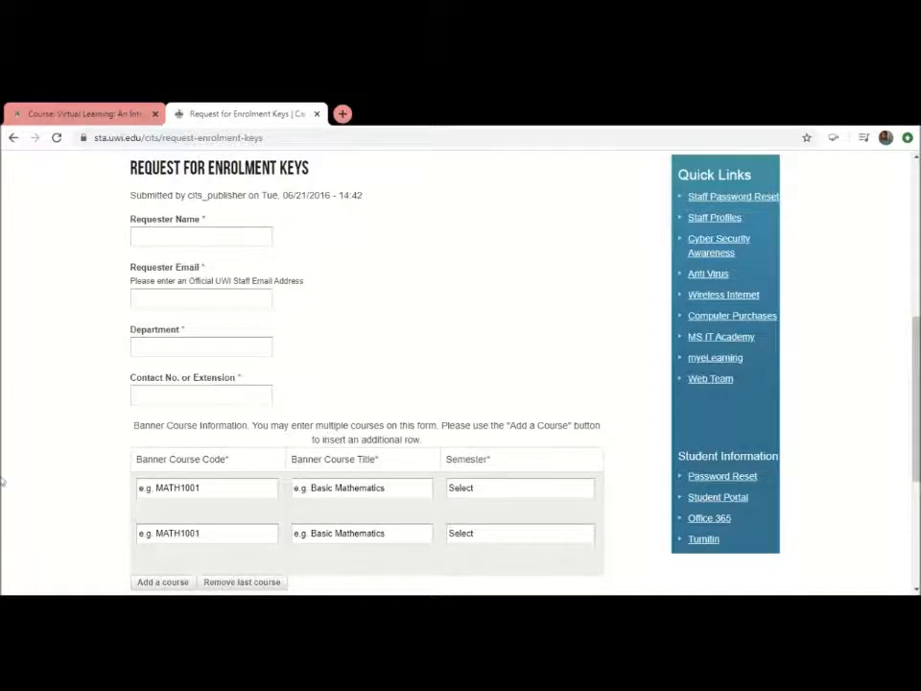
pyautogui.scroll(1, 3, 483)
pyautogui.scroll(-2, 3, 483)
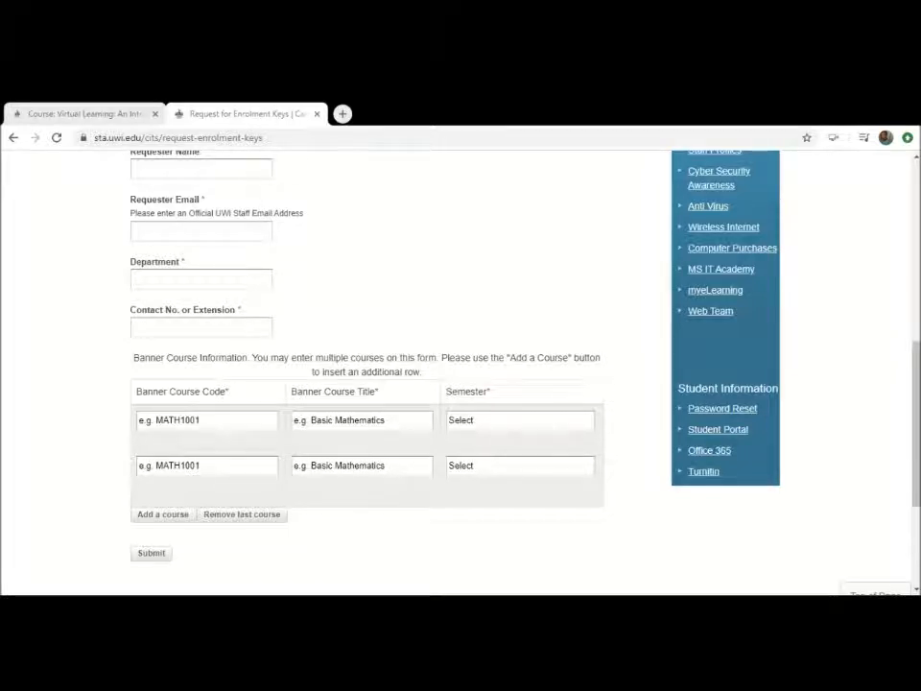
# Return to the myeLearning dashboard and open the teaching staff course search
pyautogui.click(70, 120)
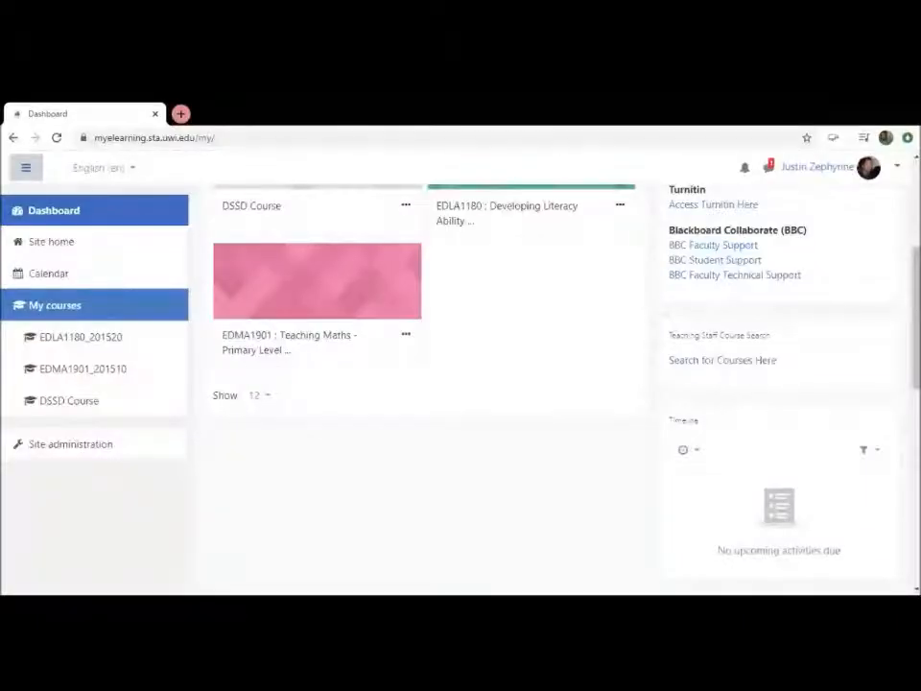
pyautogui.scroll(3, 461, 384)
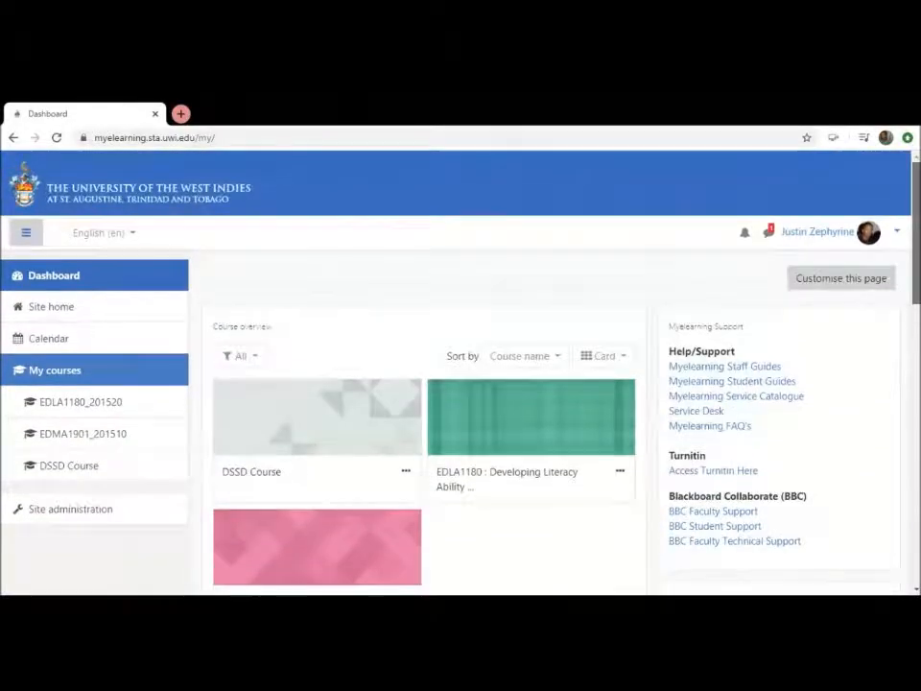
pyautogui.scroll(-3, 461, 423)
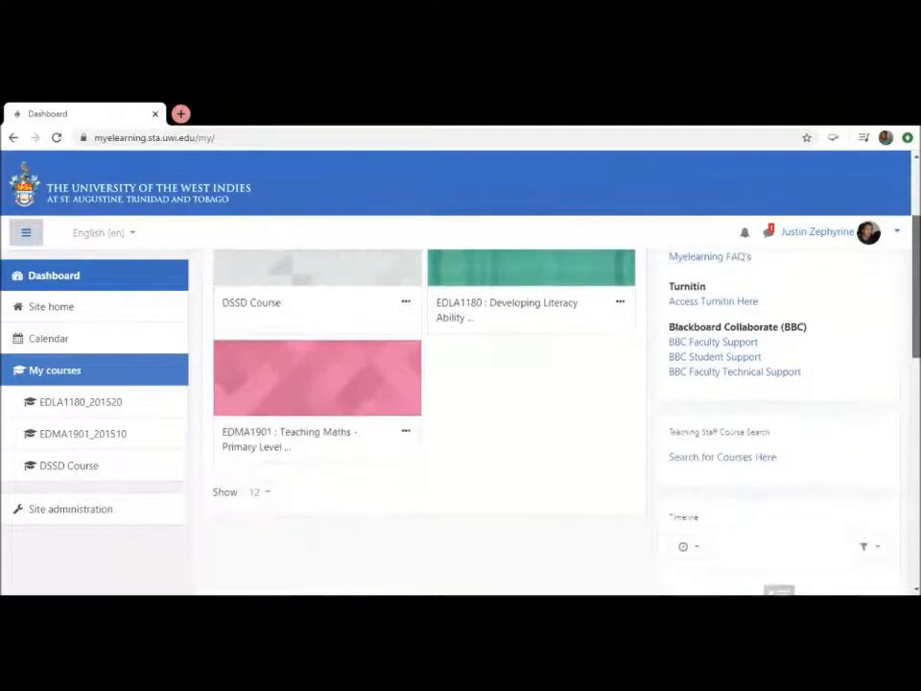
pyautogui.scroll(-2, 735, 305)
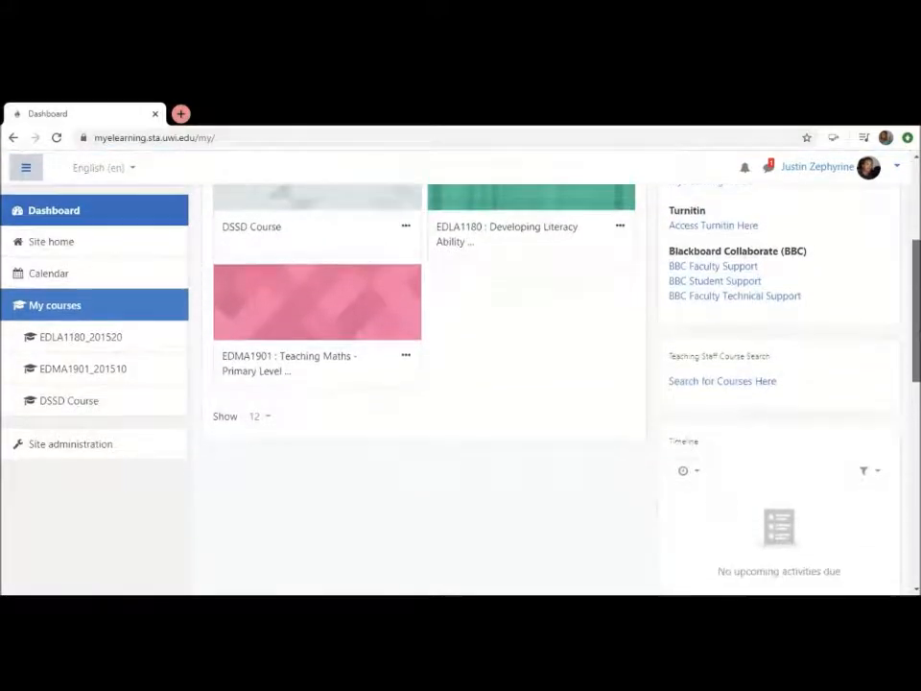
pyautogui.click(704, 382)
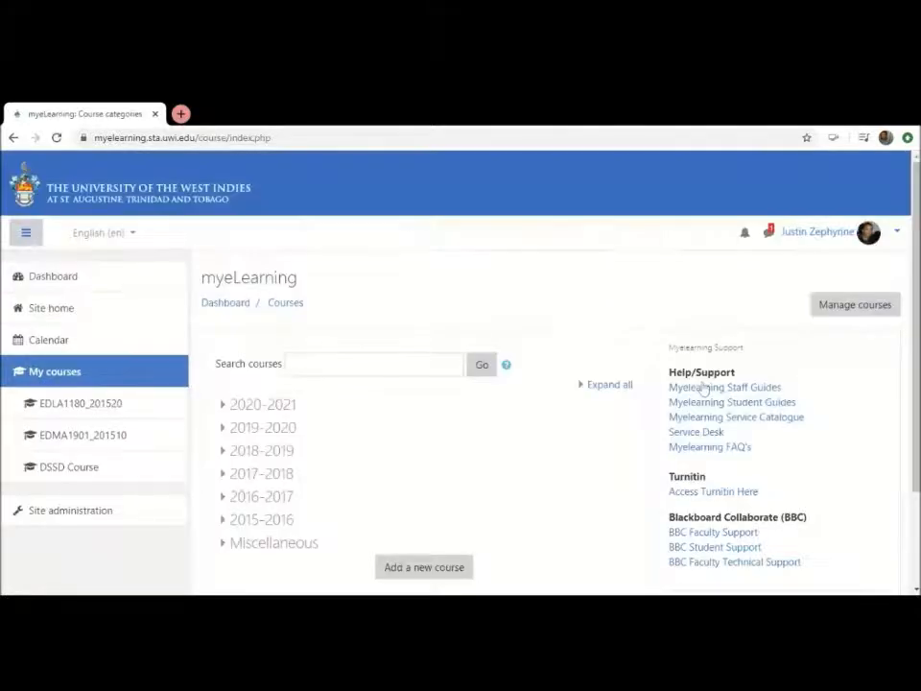
# Search the myeLearning courses for AGRI1006
pyautogui.click(403, 364)
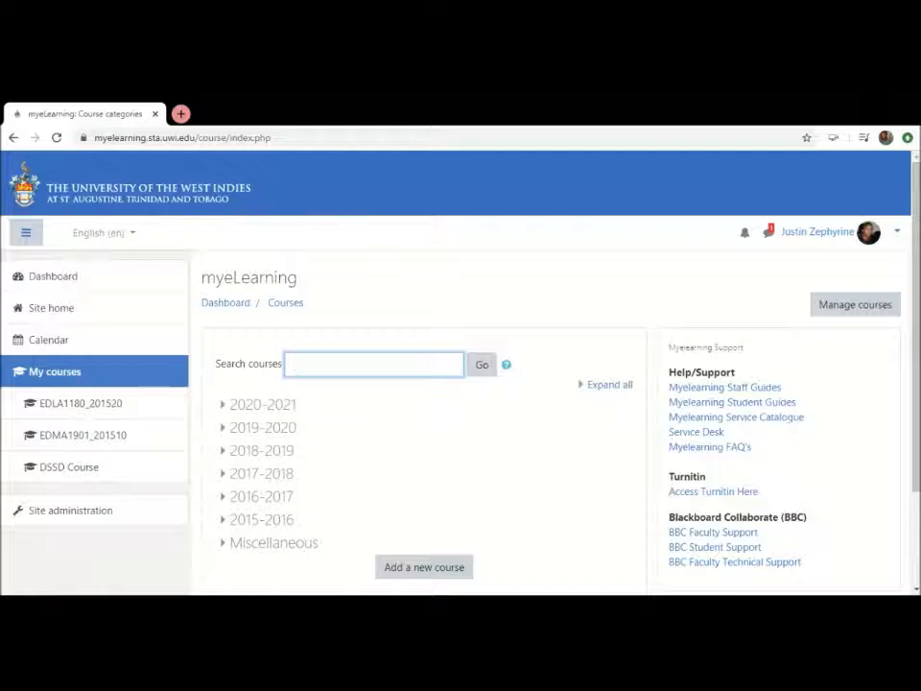
pyautogui.write('A')
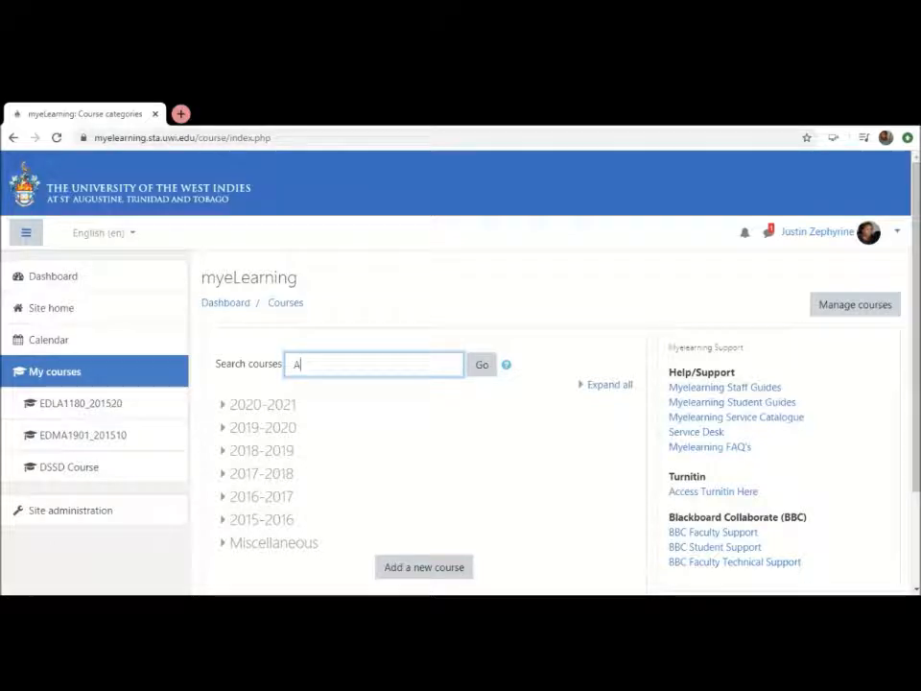
pyautogui.write('GRI')
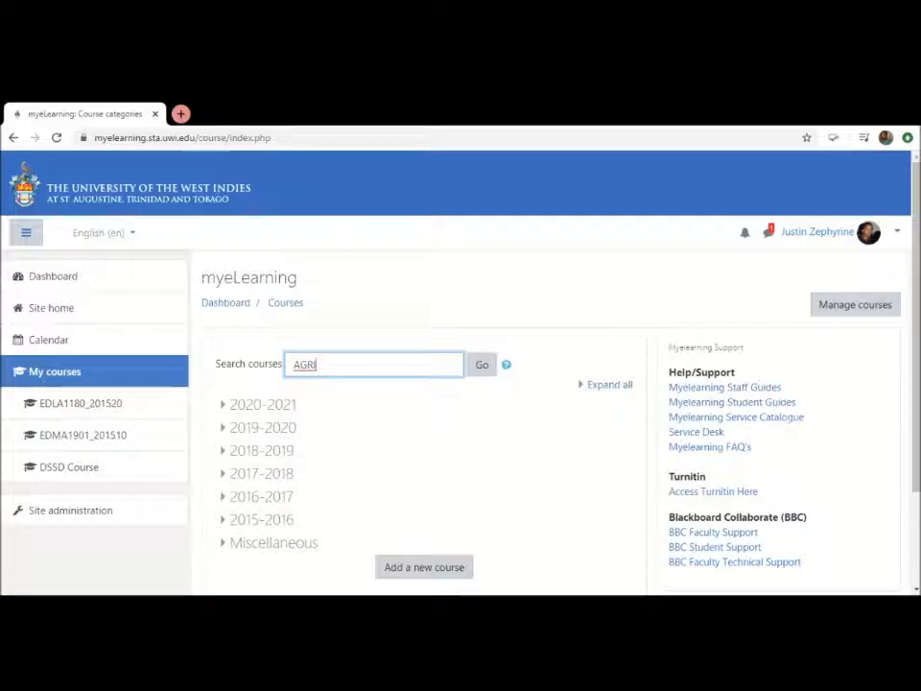
pyautogui.write('100')
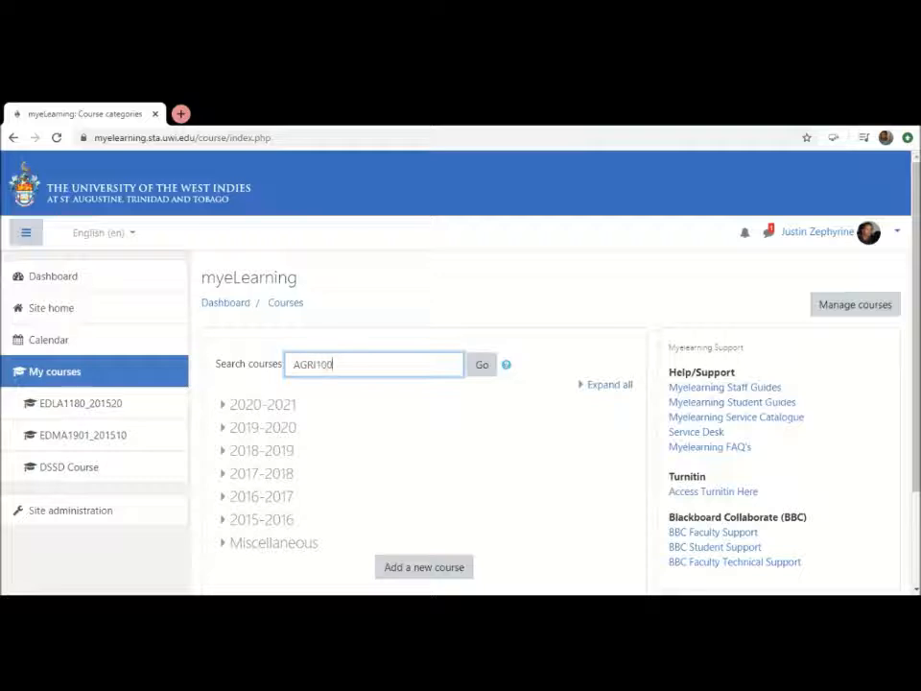
pyautogui.write('6')
pyautogui.press('Return')
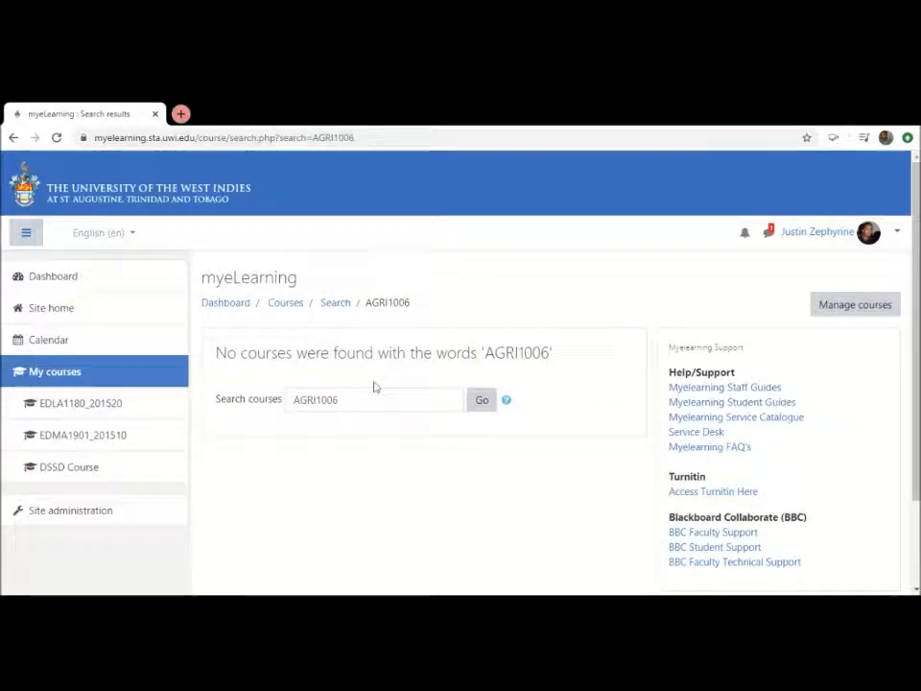
# Search the courses for AGBU1006 and look through the semester offerings in the results
pyautogui.click(318, 401)
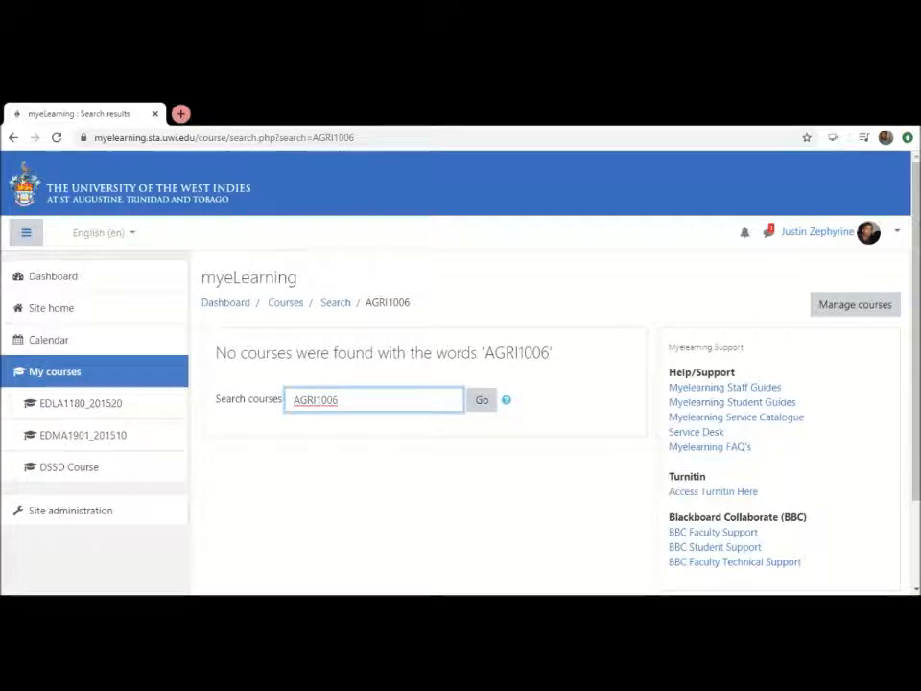
pyautogui.press('BackSpace')
pyautogui.press('BackSpace')
pyautogui.press('BackSpace')
pyautogui.press('BackSpace')
pyautogui.write('AGB')
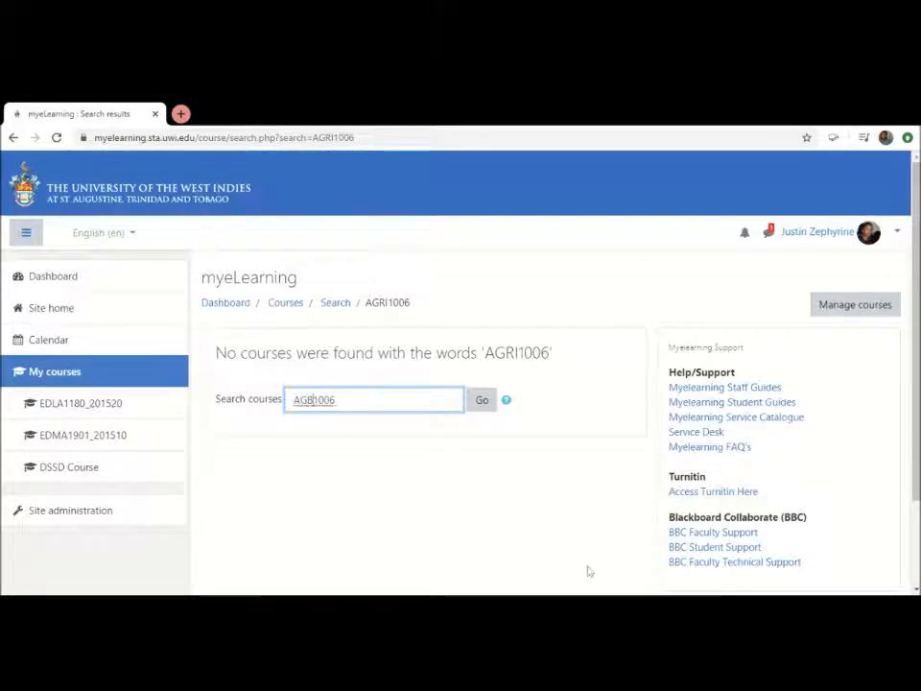
pyautogui.write('U')
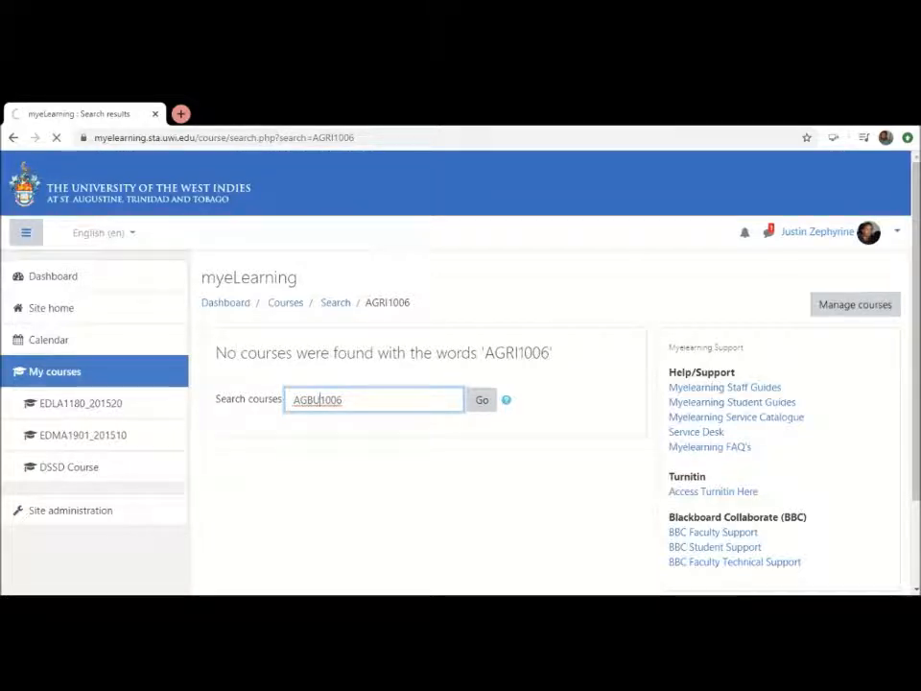
pyautogui.press('Return')
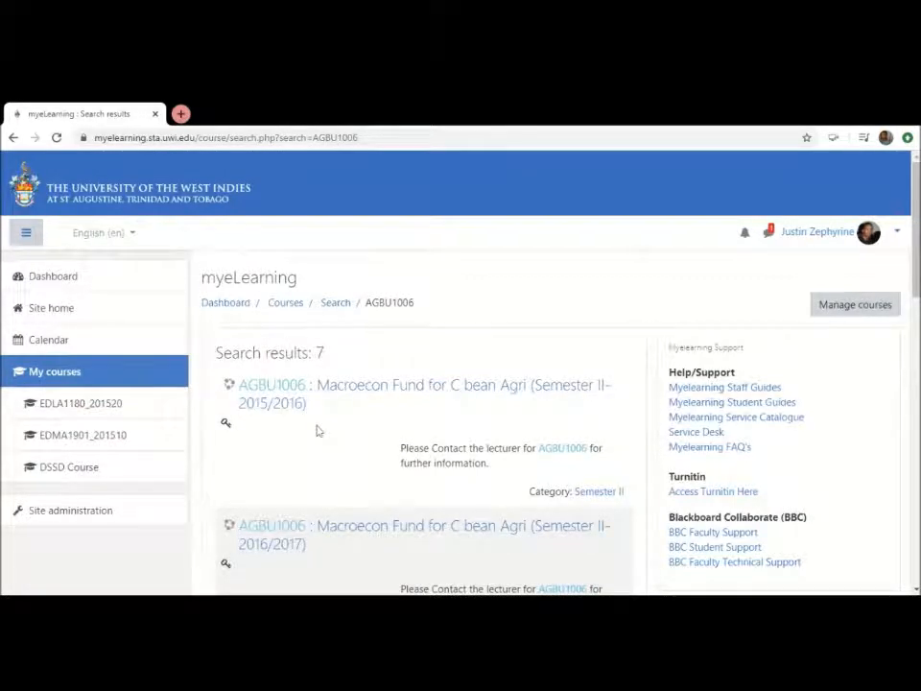
pyautogui.scroll(-1, 317, 431)
pyautogui.scroll(-3, 317, 431)
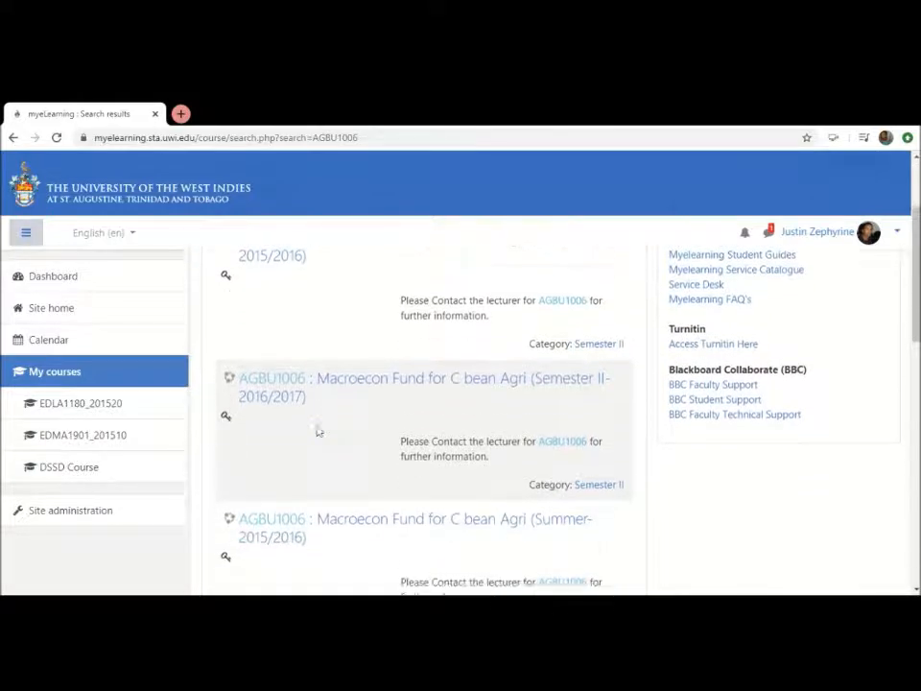
pyautogui.scroll(-2, 317, 429)
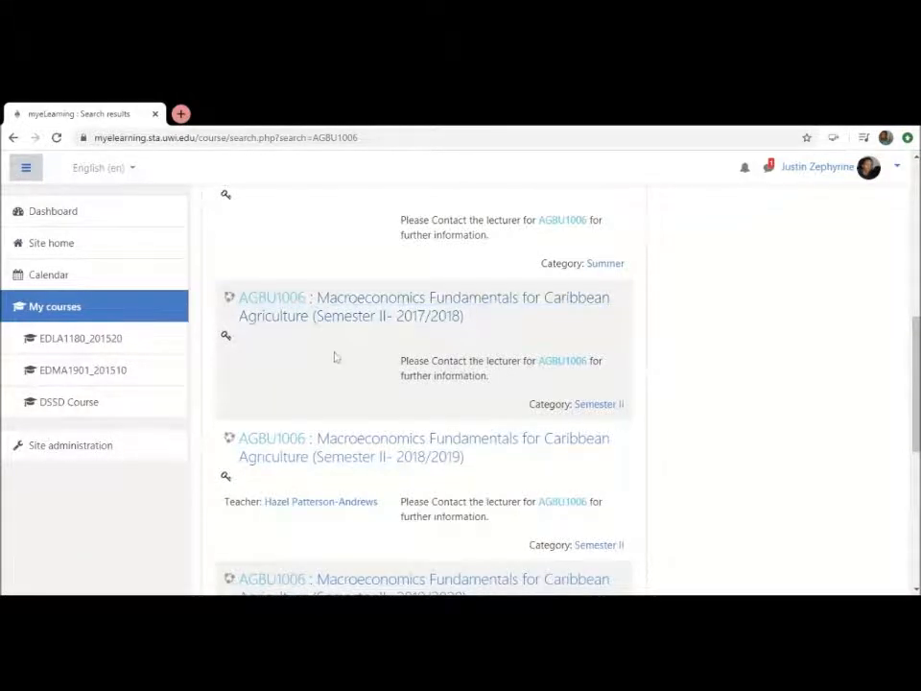
pyautogui.scroll(1, 335, 357)
pyautogui.scroll(-5, 335, 357)
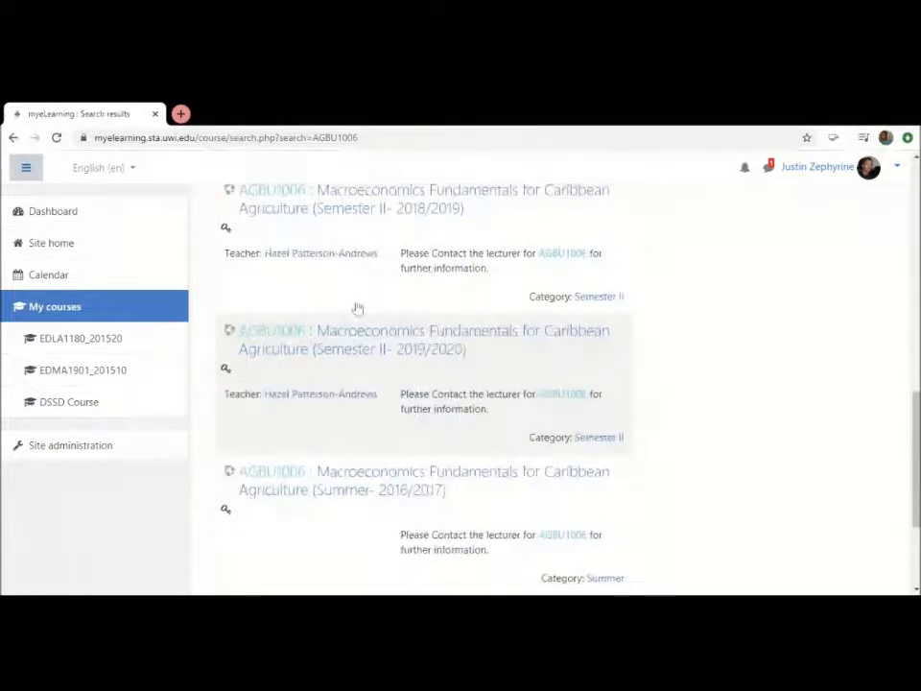
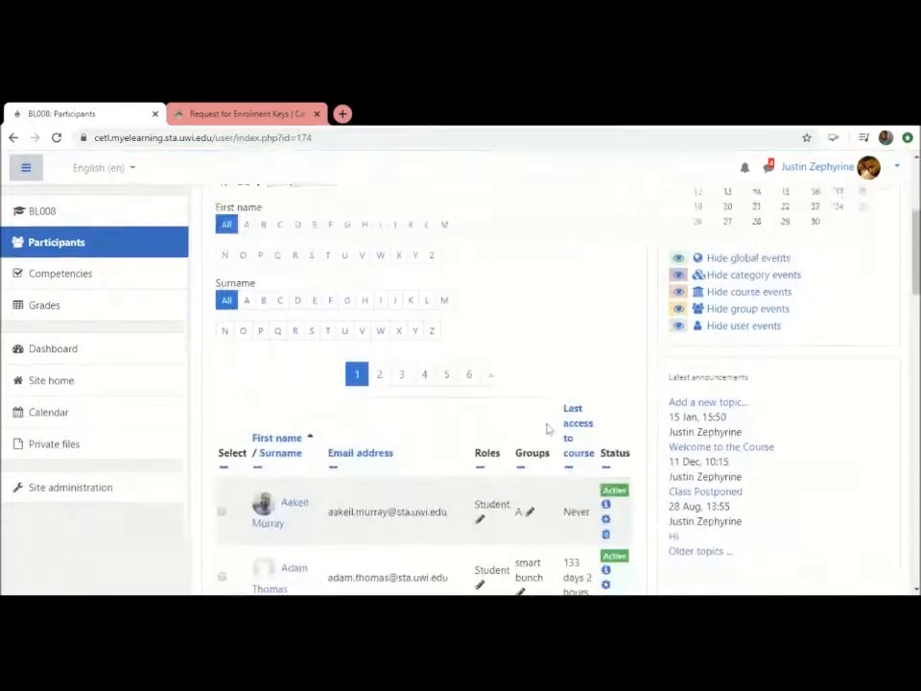
# Look through the first three pages of the BL008 participants list, checking the enrolled users' roles, groups and last access
pyautogui.scroll(-5, 548, 429)
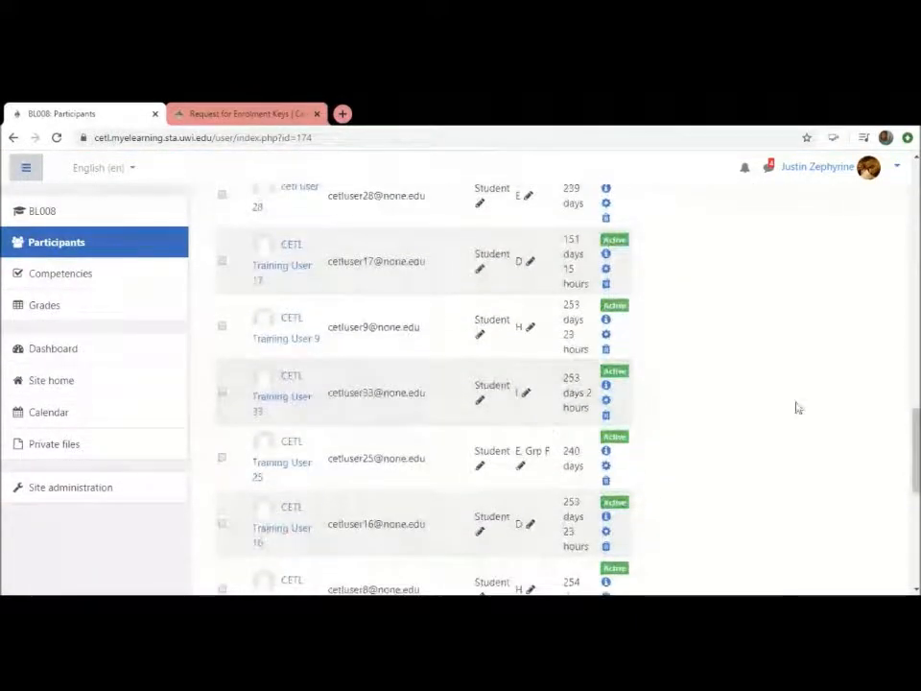
pyautogui.scroll(-5, 798, 407)
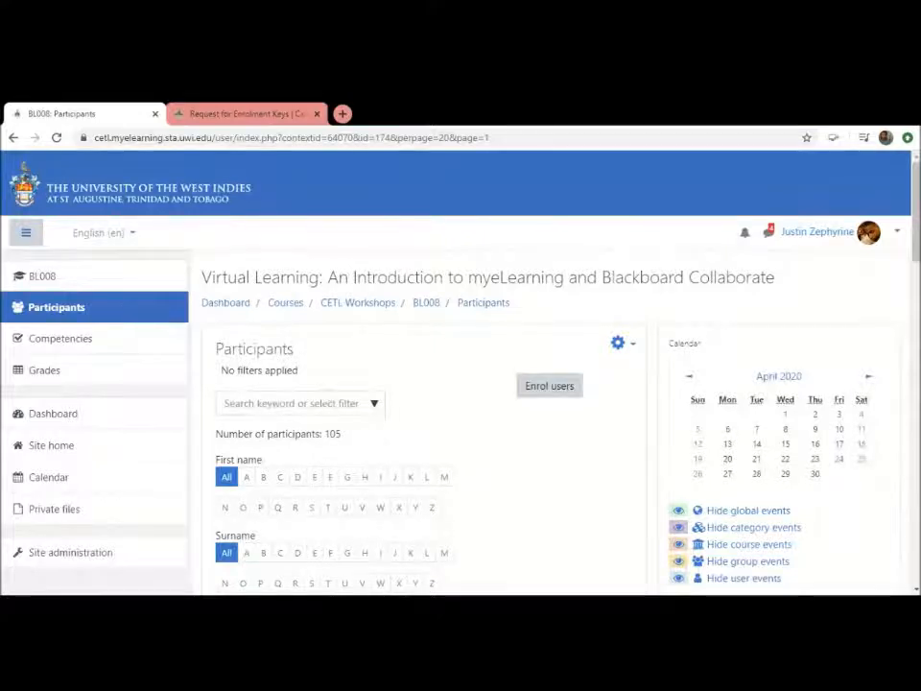
pyautogui.scroll(-5, 380, 445)
pyautogui.scroll(-12, 379, 445)
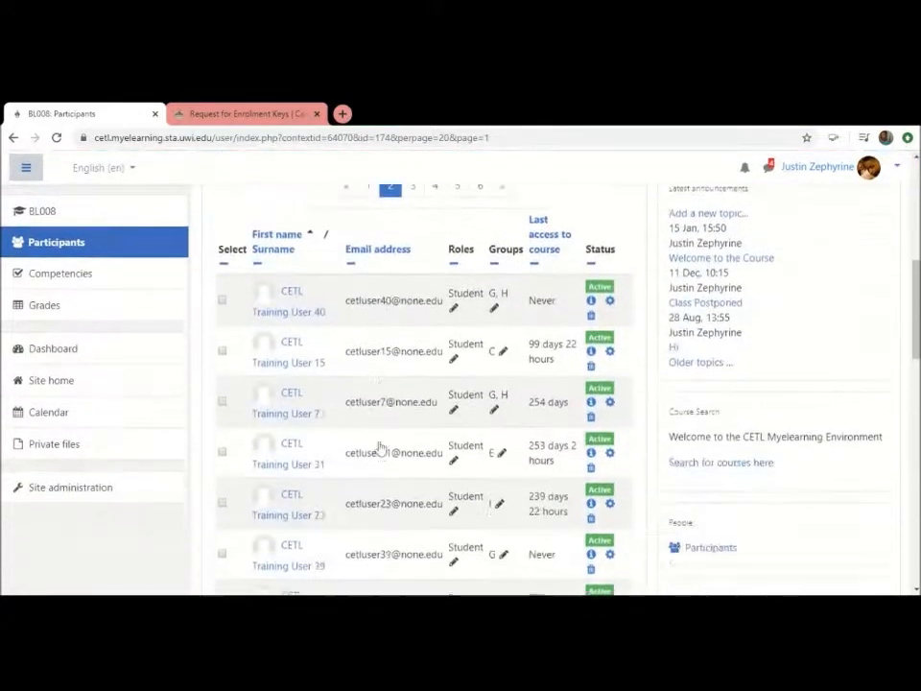
pyautogui.scroll(-4, 380, 446)
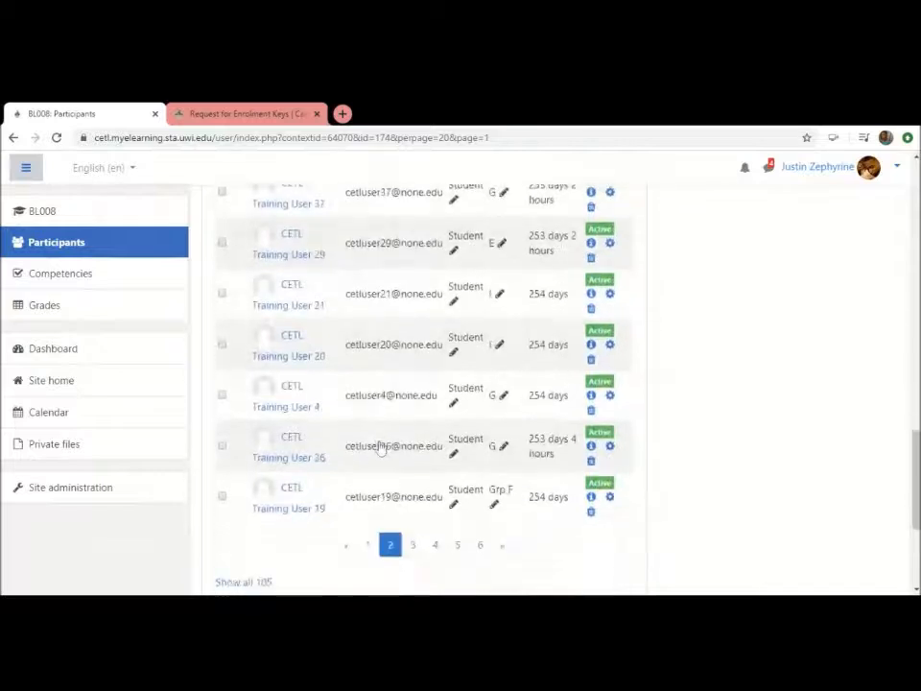
pyautogui.click(415, 403)
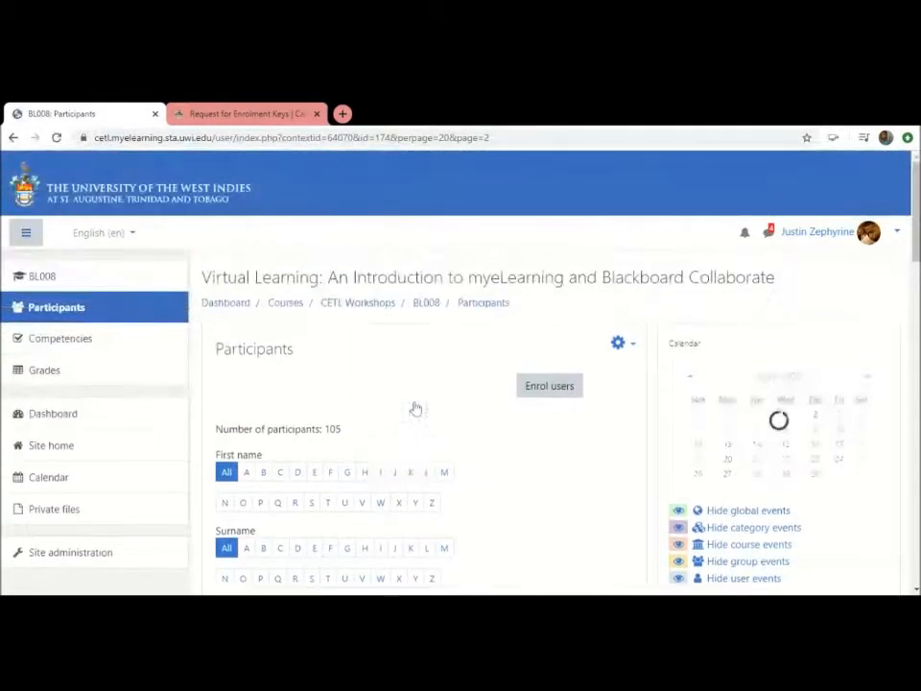
pyautogui.scroll(-3, 414, 410)
pyautogui.scroll(-8, 416, 408)
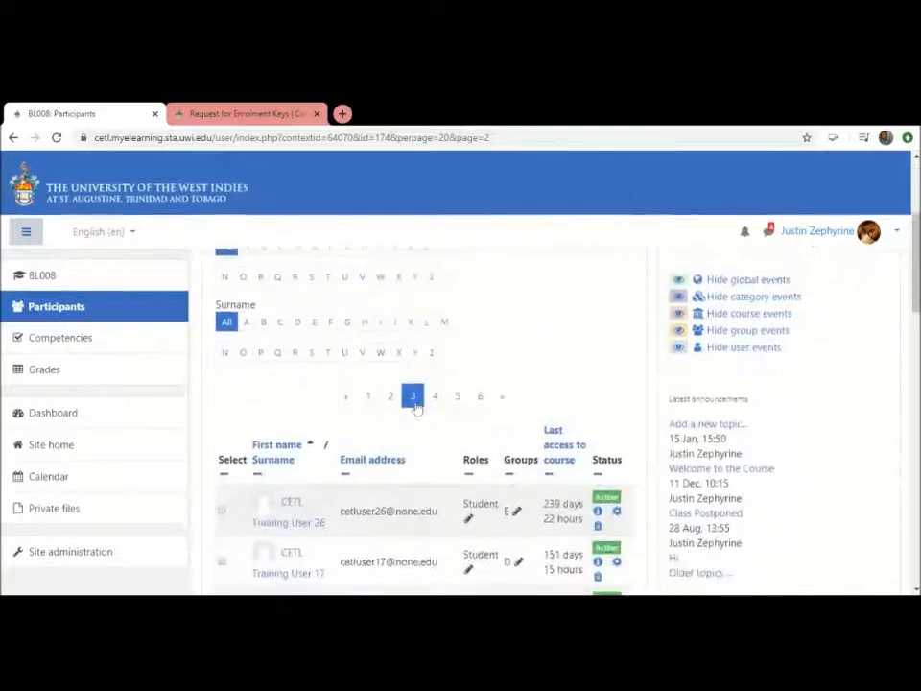
pyautogui.scroll(-6, 418, 408)
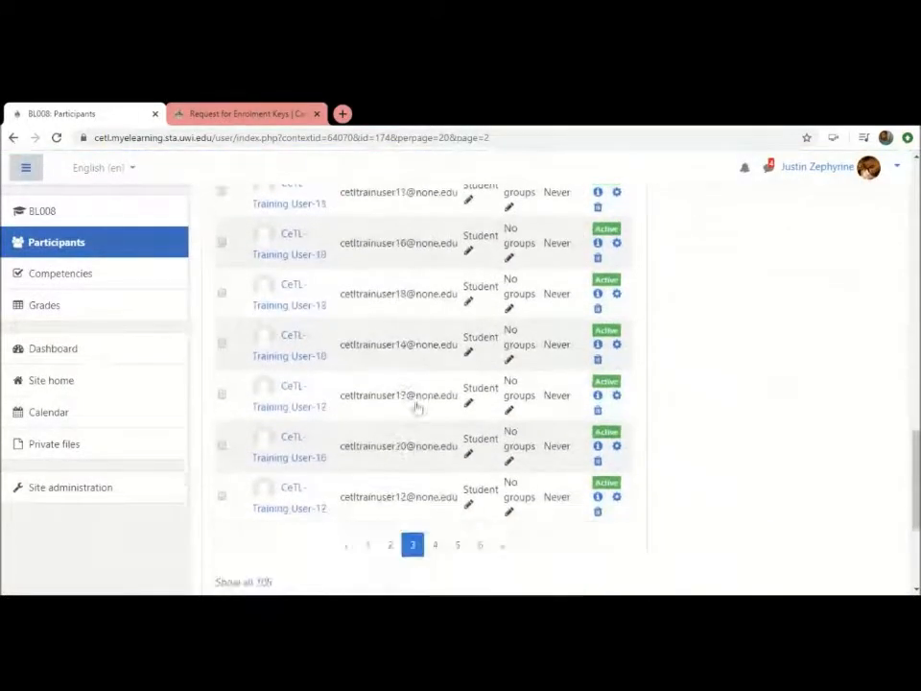
# Open page 4 of the participants list and review the roles, groups and last course access of its users
pyautogui.click(435, 414)
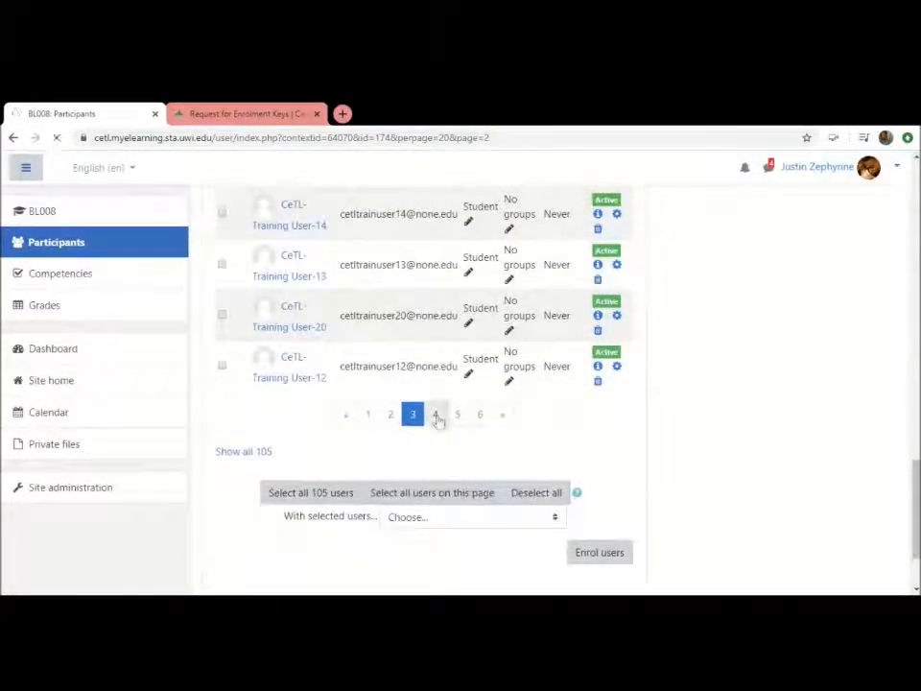
pyautogui.scroll(-10, 438, 423)
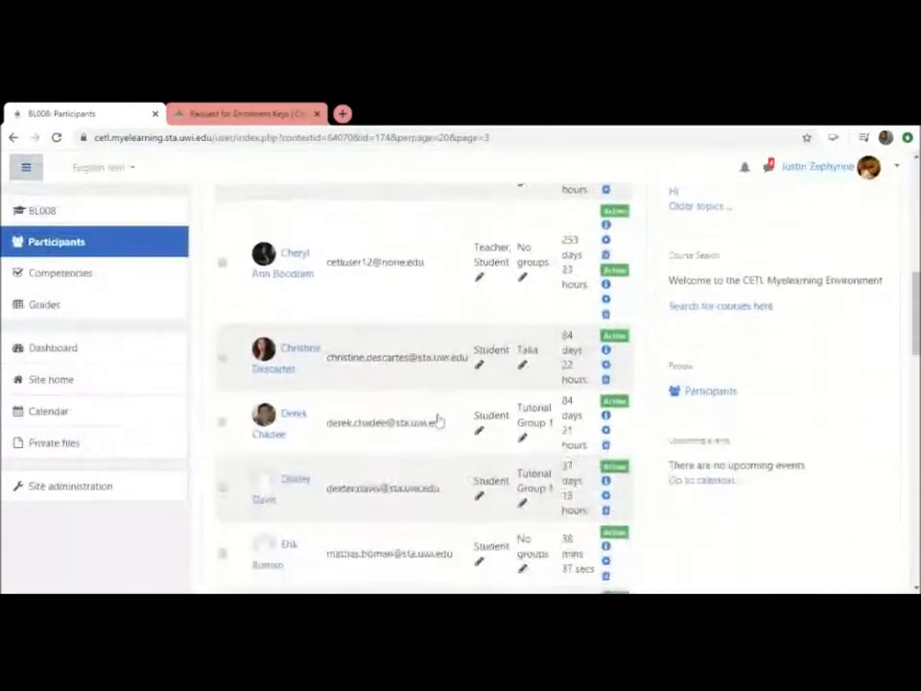
pyautogui.scroll(-2, 437, 423)
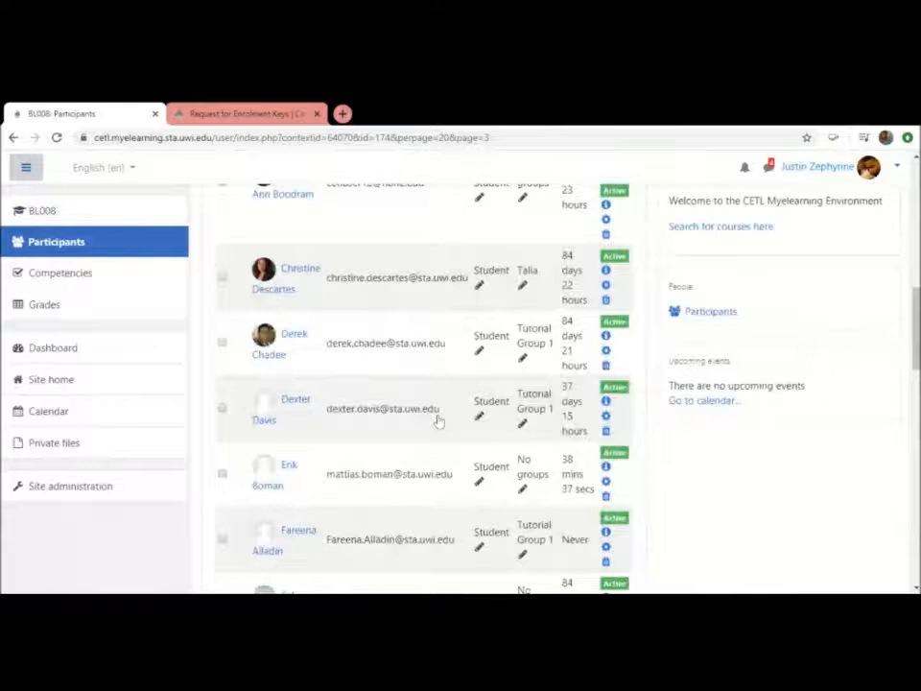
pyautogui.scroll(-1, 438, 420)
pyautogui.scroll(-5, 438, 422)
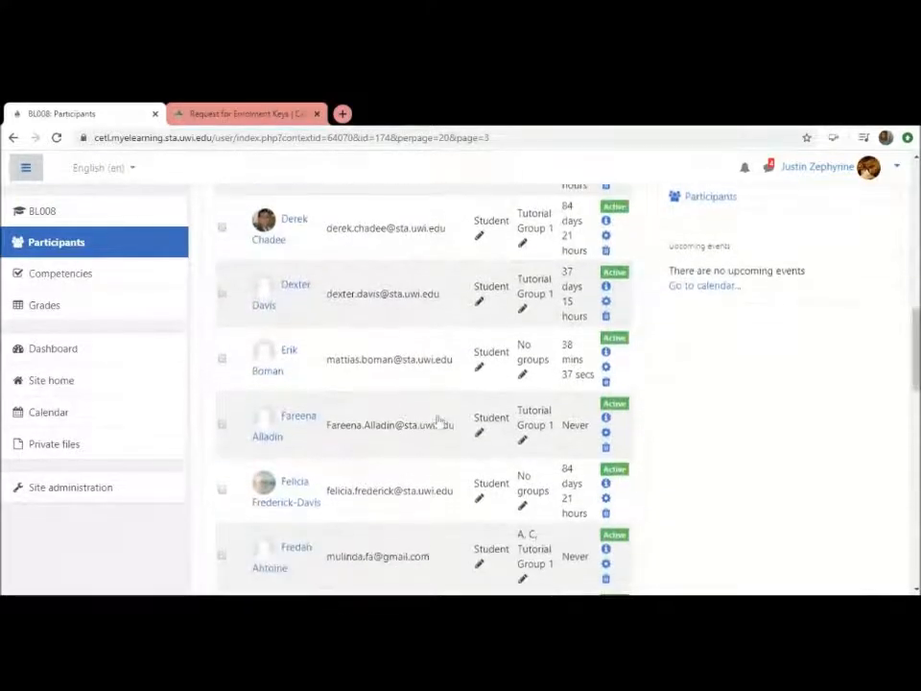
pyautogui.scroll(-3, 438, 423)
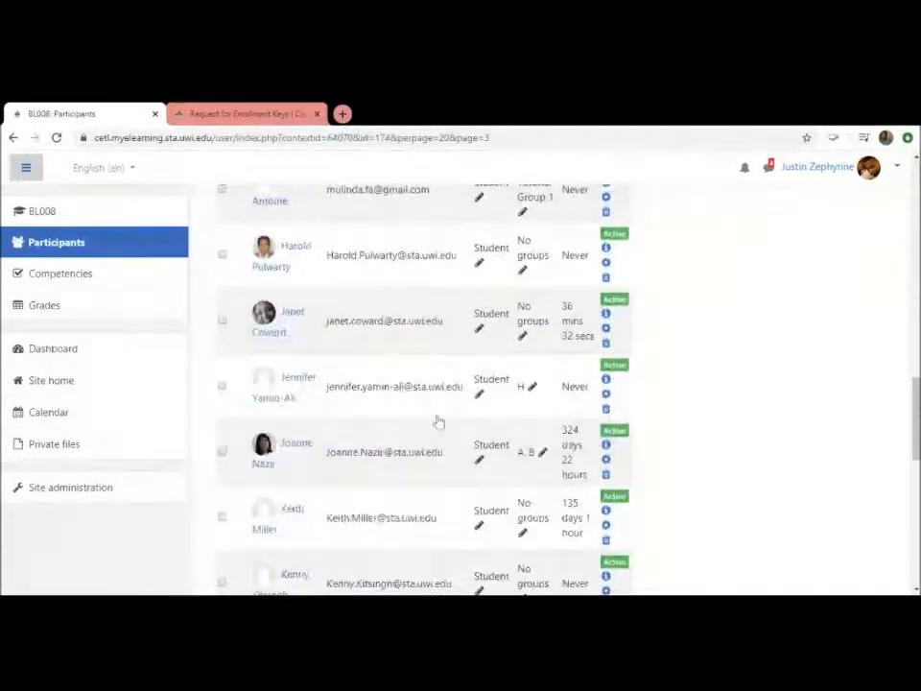
pyautogui.scroll(-5, 437, 422)
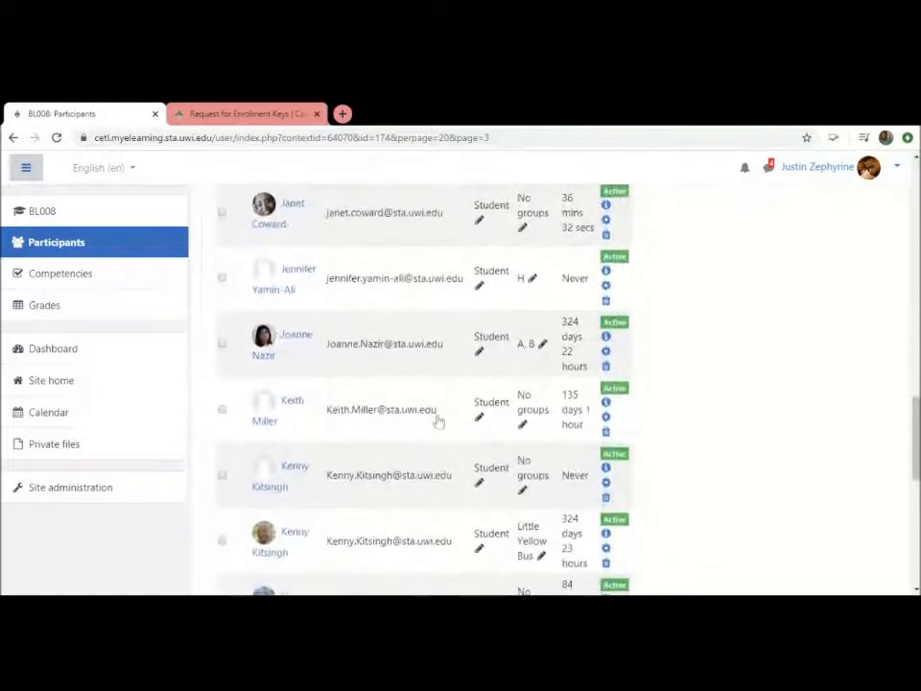
pyautogui.scroll(-3, 438, 422)
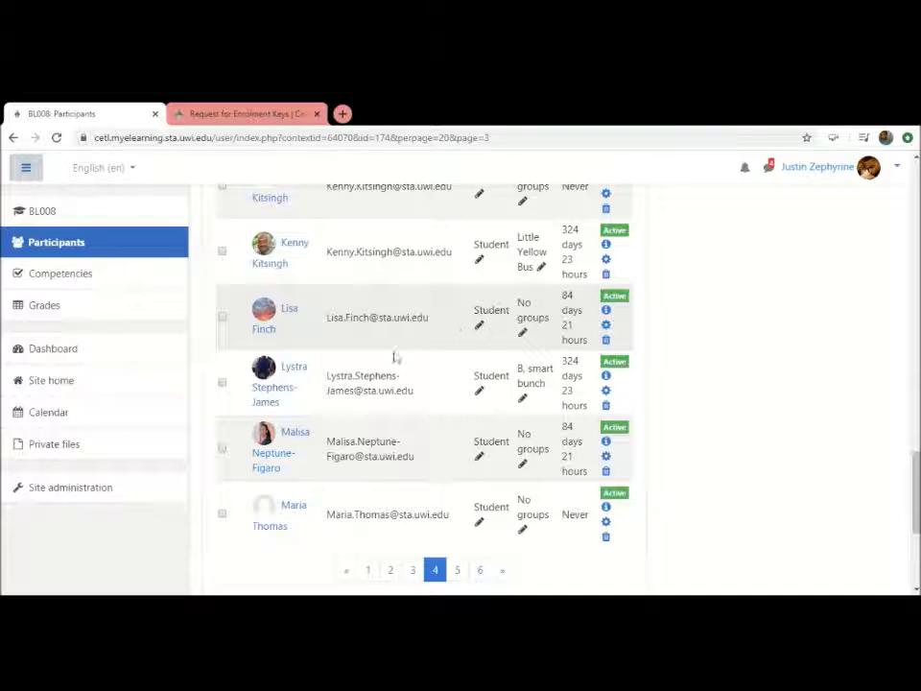
# Open page 5 of the participants list and look over the students' last access to the course
pyautogui.scroll(-2, 490, 326)
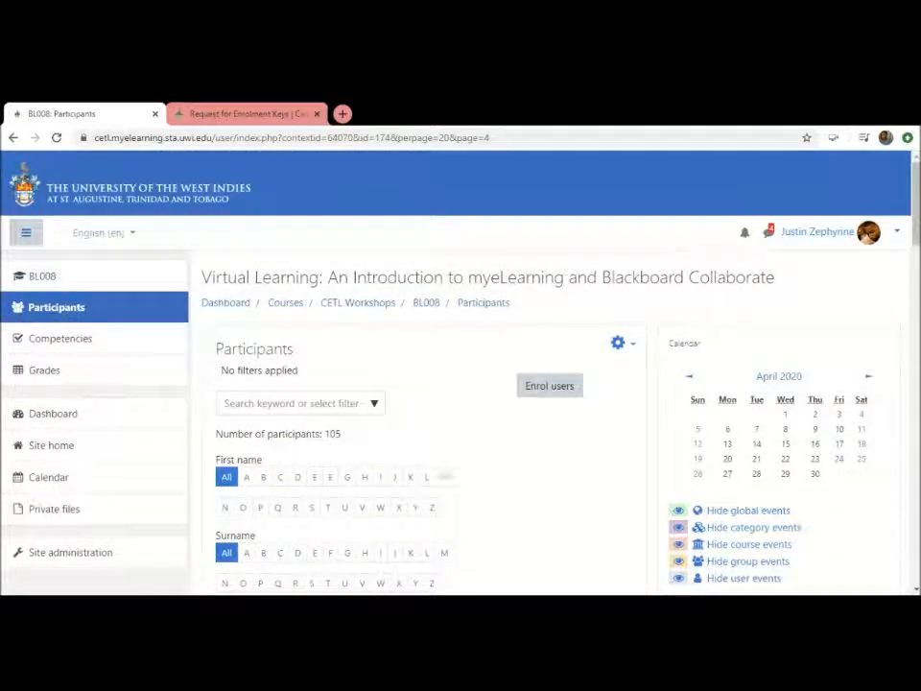
pyautogui.scroll(-5, 459, 461)
pyautogui.scroll(-5, 459, 461)
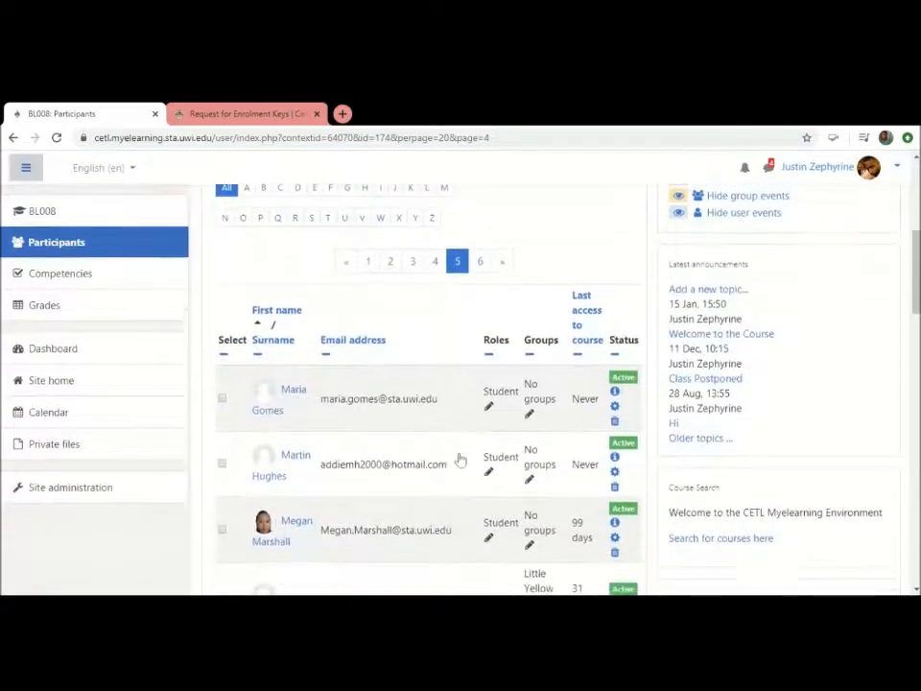
pyautogui.scroll(-4, 460, 461)
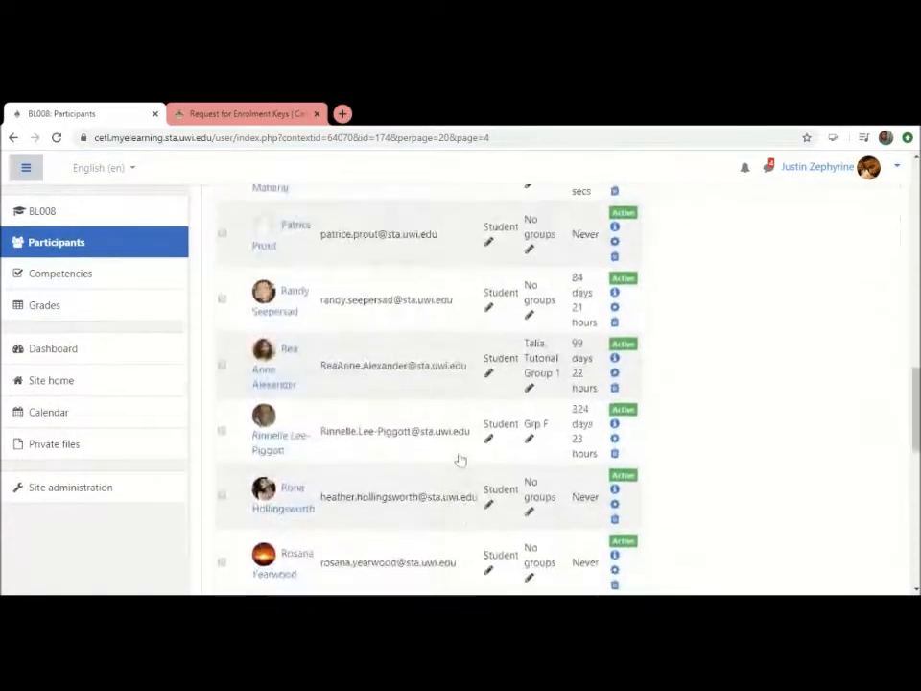
pyautogui.scroll(4, 461, 461)
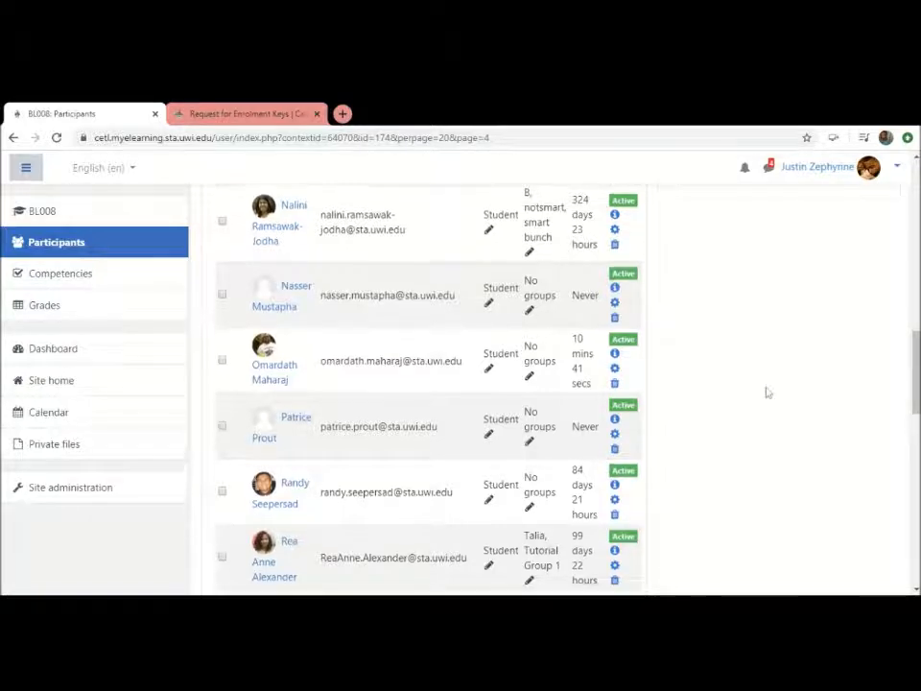
# Select two students on page 5: the one without course access listed above the 84-day entry, and the one with 10 mins 10 secs
pyautogui.scroll(-2, 765, 390)
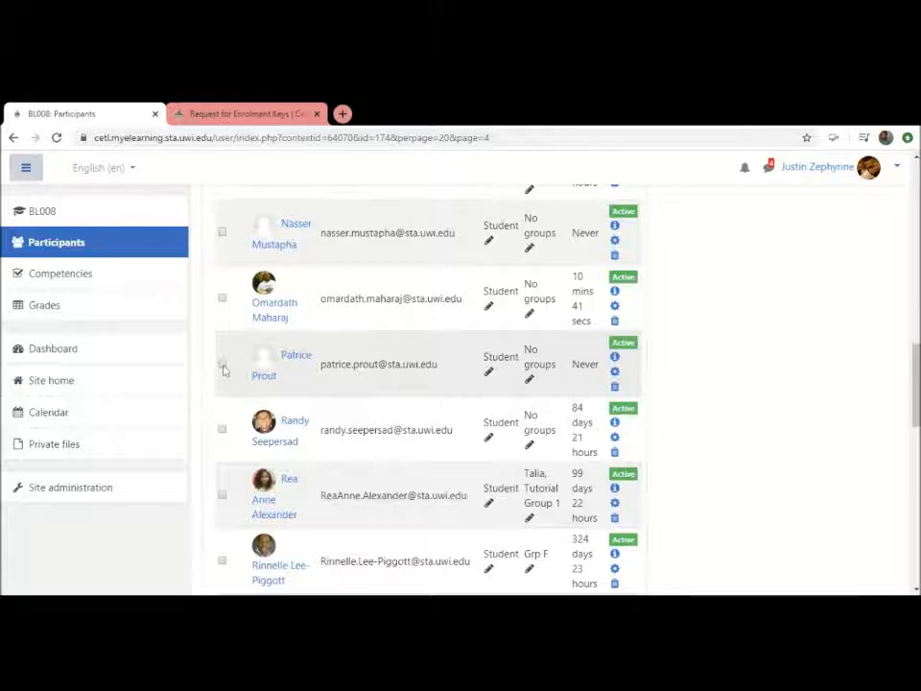
pyautogui.click(222, 364)
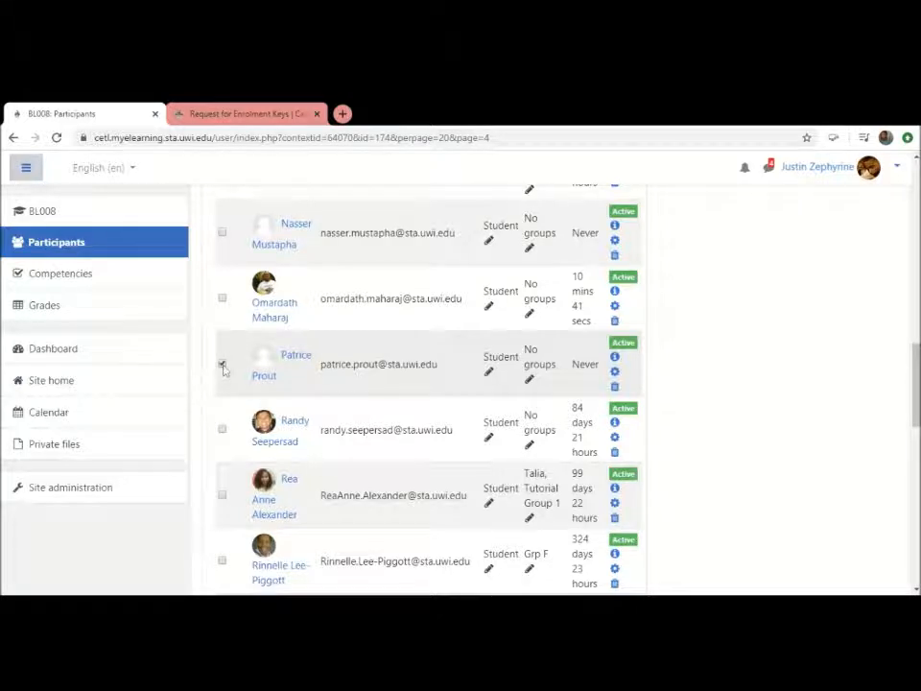
pyautogui.scroll(-5, 223, 369)
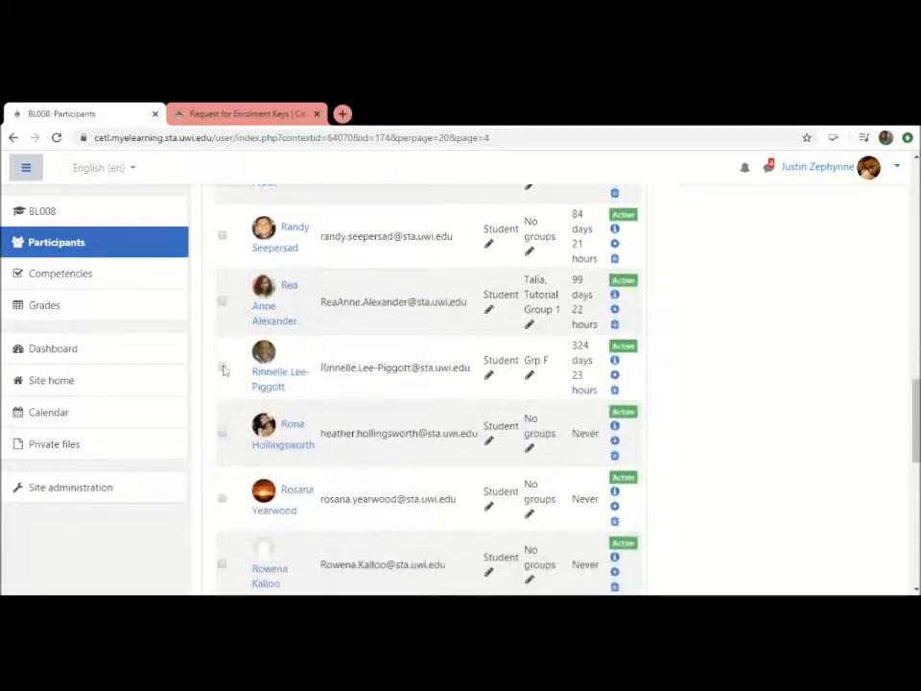
pyautogui.scroll(-5, 223, 370)
pyautogui.scroll(1, 223, 370)
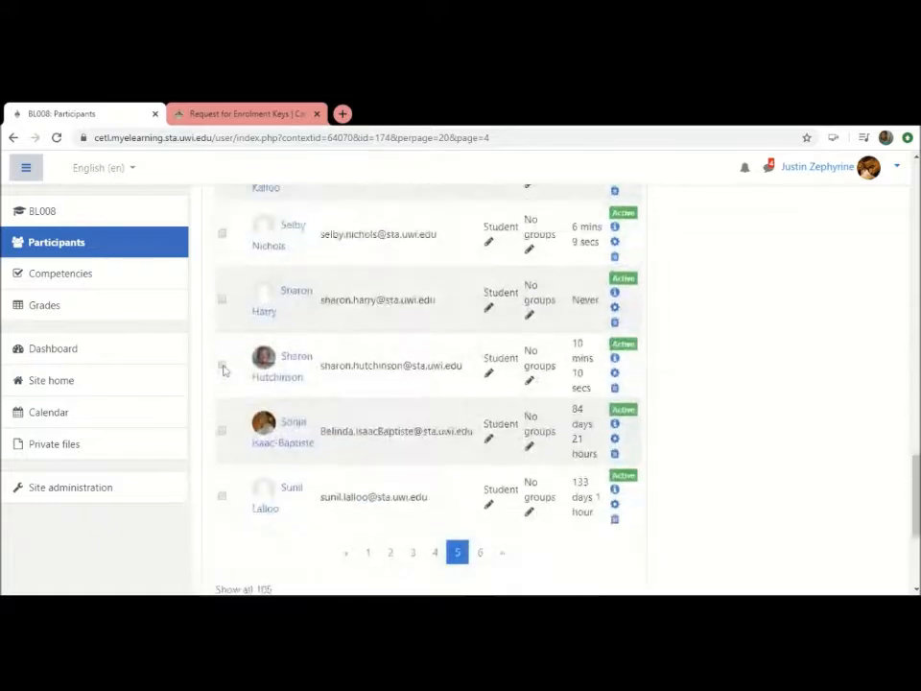
pyautogui.scroll(3, 223, 370)
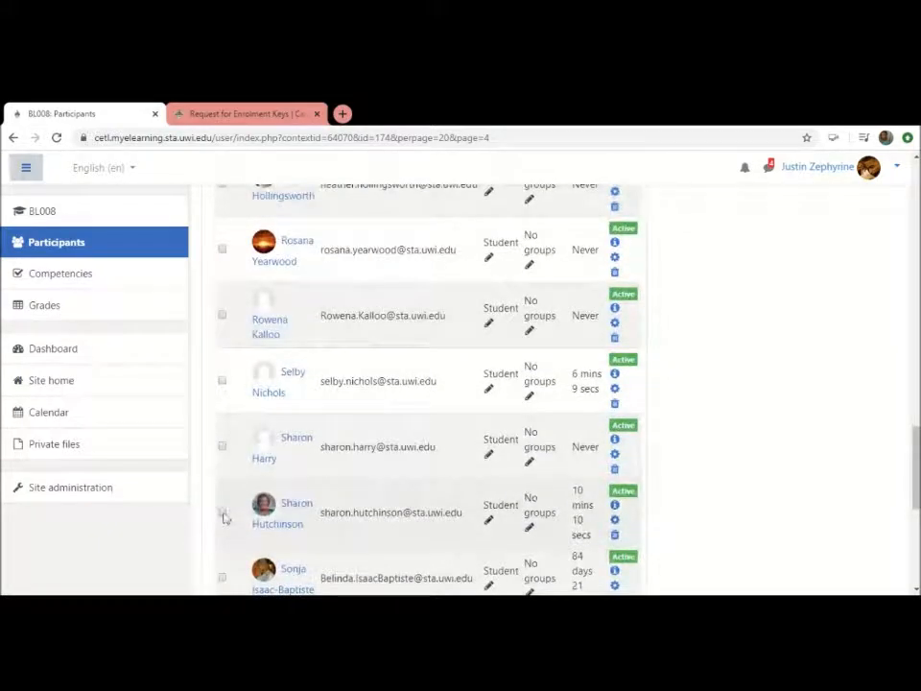
pyautogui.click(224, 515)
pyautogui.scroll(-5, 224, 519)
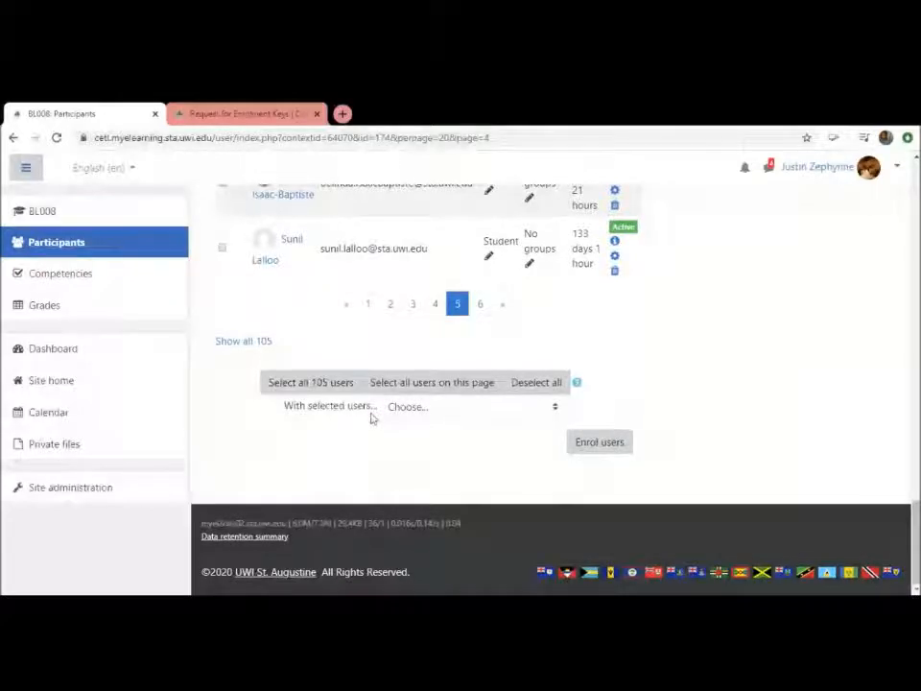
# Start a message to the selected users reading "Hello. Is everything okay? I noticed you have not yet accessed the course."
pyautogui.click(544, 398)
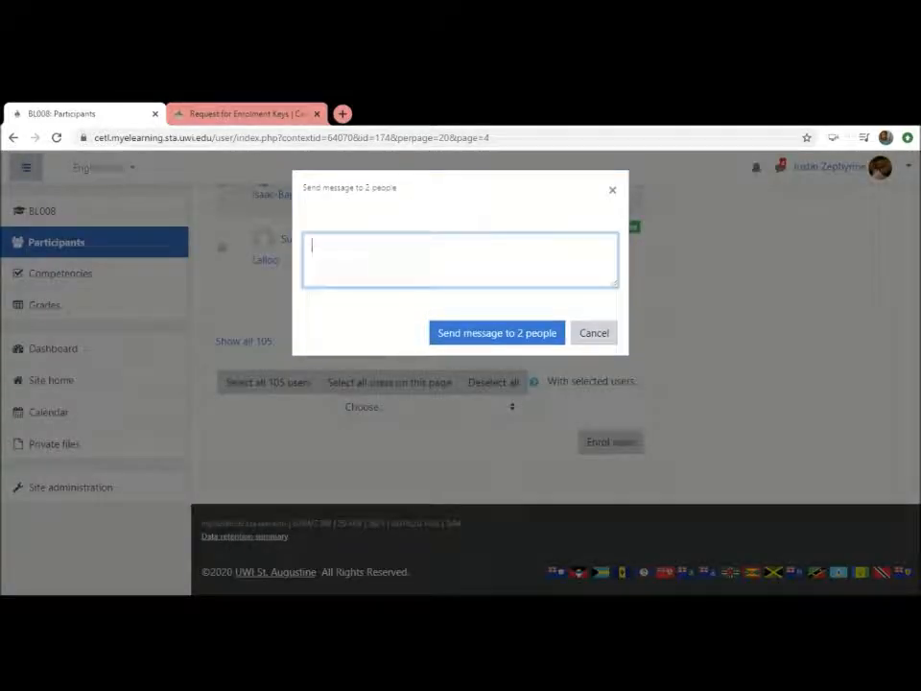
pyautogui.write('Hello. Have')
pyautogui.press('BackSpace')
pyautogui.press('BackSpace')
pyautogui.press('BackSpace')
pyautogui.press('BackSpace')
pyautogui.write('Is everythi')
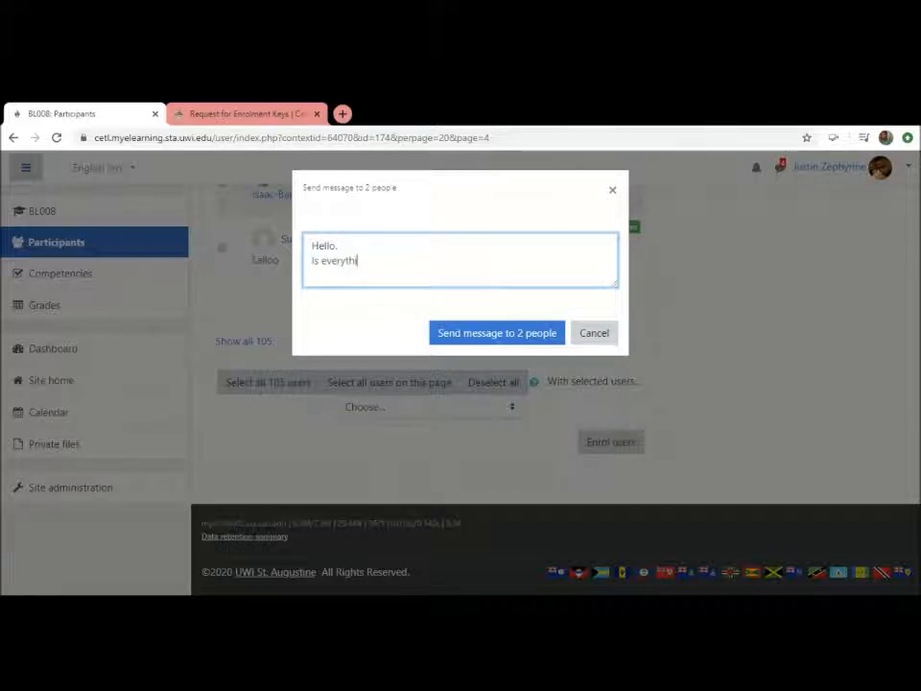
pyautogui.write('ng okay? I noticed you have not')
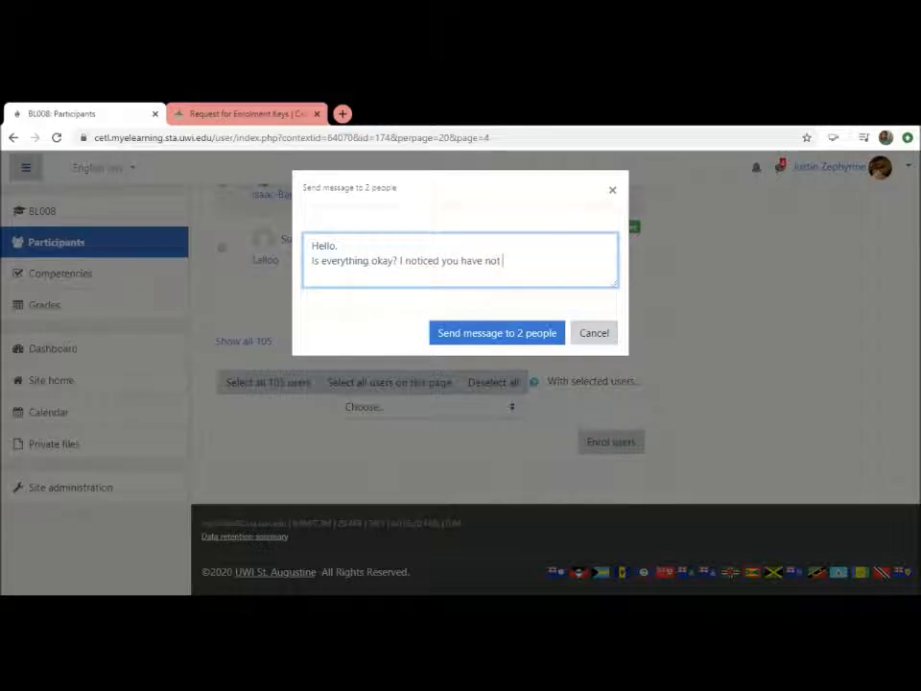
pyautogui.write(' yet accessed the course')
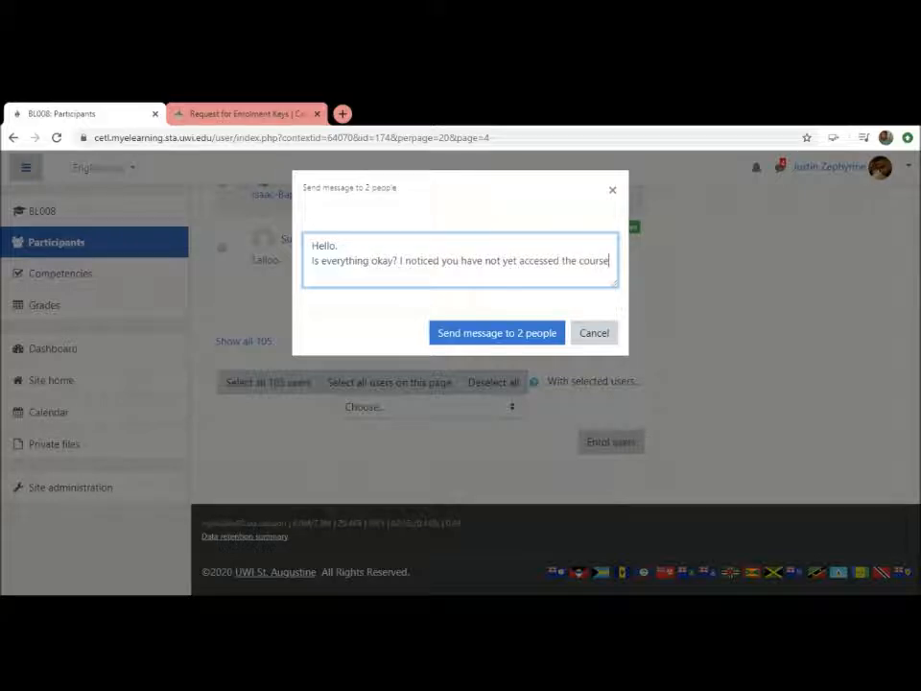
pyautogui.write('.')
pyautogui.write(' Do you')
# Add "Please feel free to contact me." and the sender's initials on a new line, and send the message to the 2 people
pyautogui.press('BackSpace')
pyautogui.press('BackSpace')
pyautogui.press('BackSpace')
pyautogui.press('BackSpace')
pyautogui.press('BackSpace')
pyautogui.press('BackSpace')
pyautogui.write('Please f')
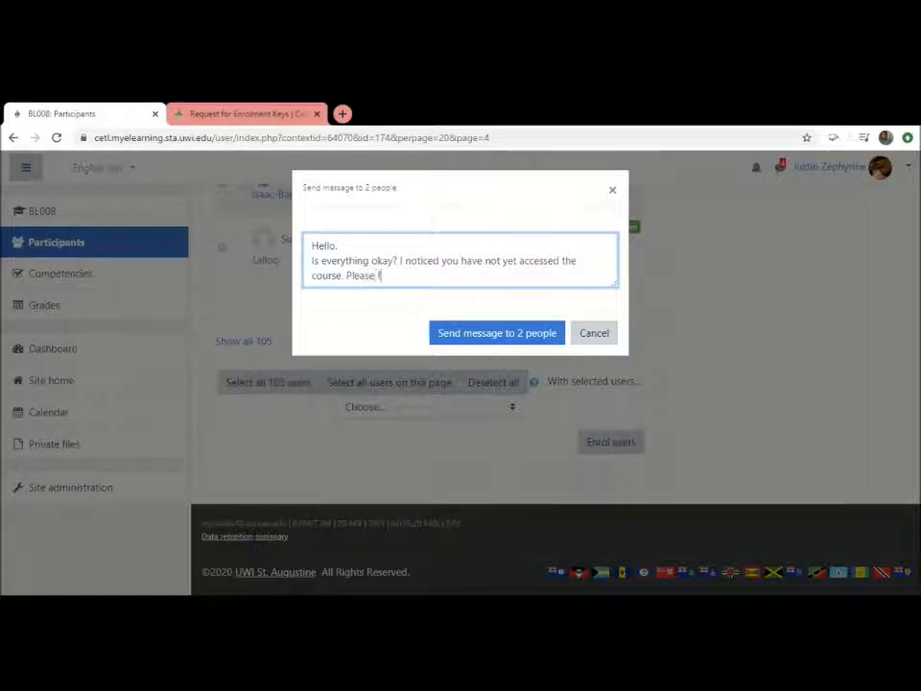
pyautogui.write('eel free to contact me')
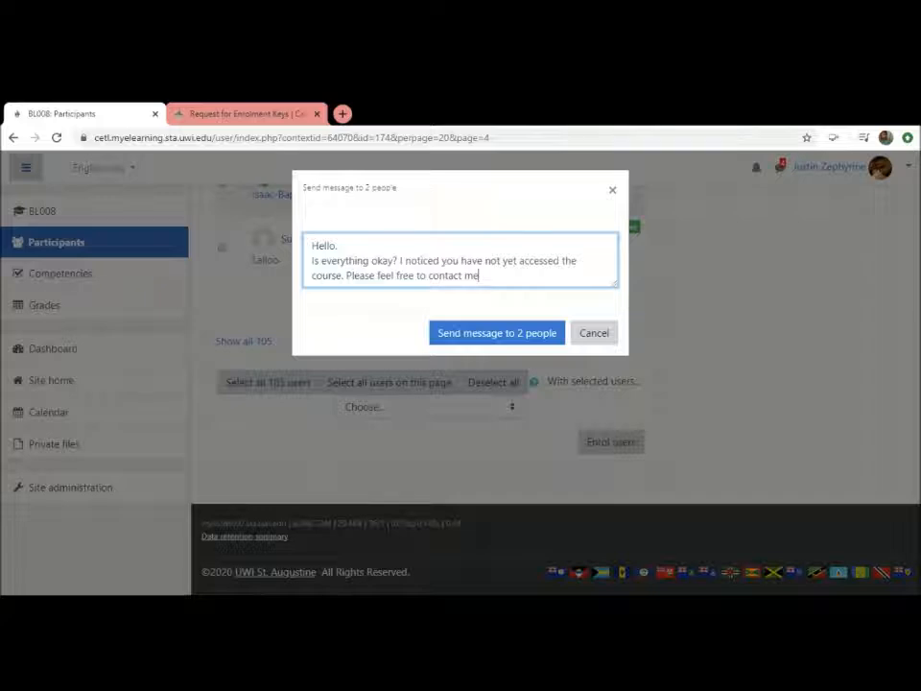
pyautogui.write('.')
pyautogui.press('Return')
pyautogui.write('I')
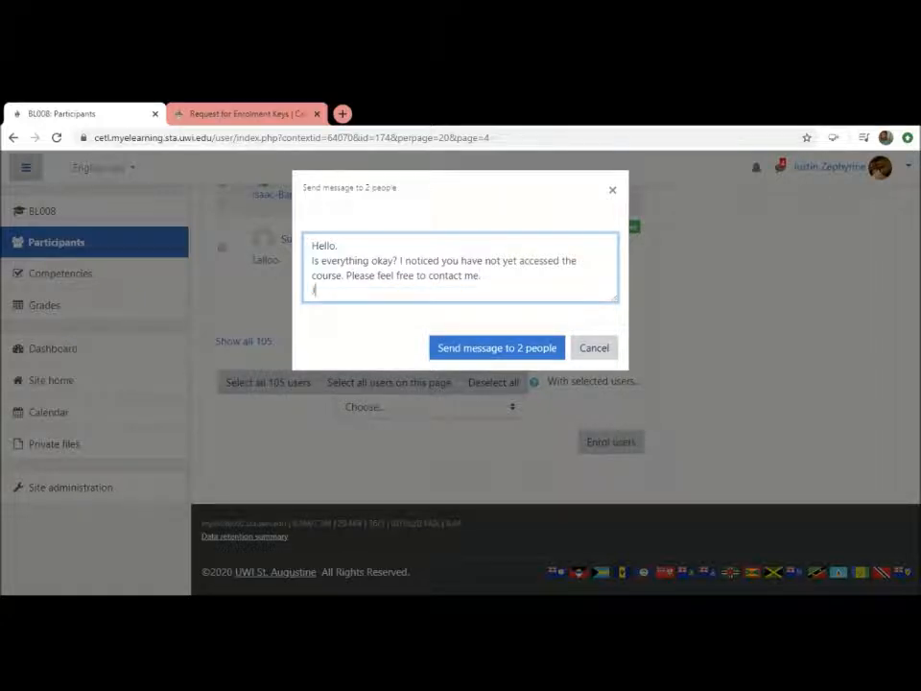
pyautogui.click(485, 351)
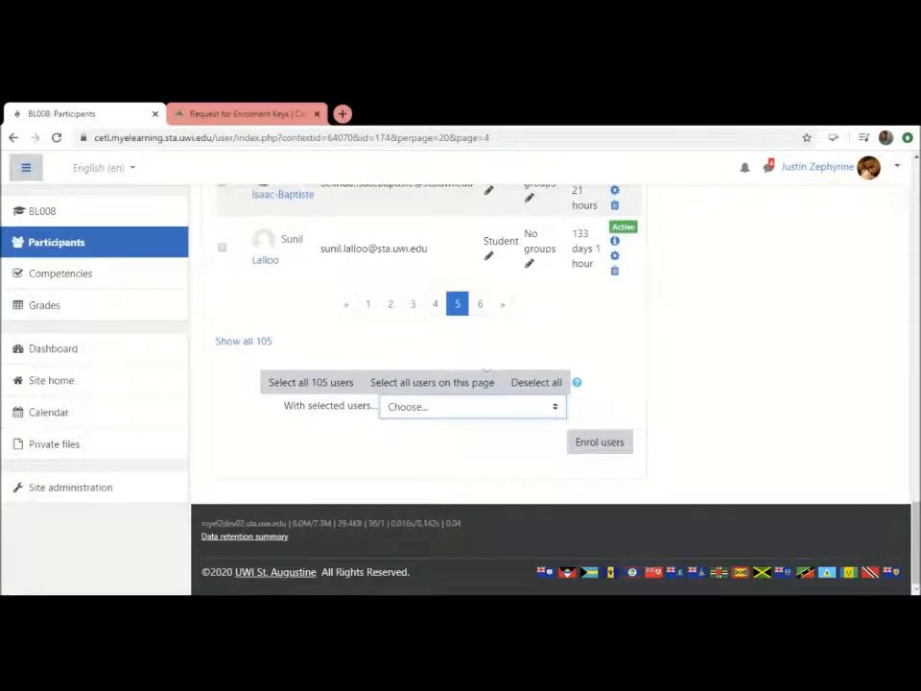
# Open the messaging drawer to view the private conversations with the message recipients
pyautogui.scroll(3, 484, 362)
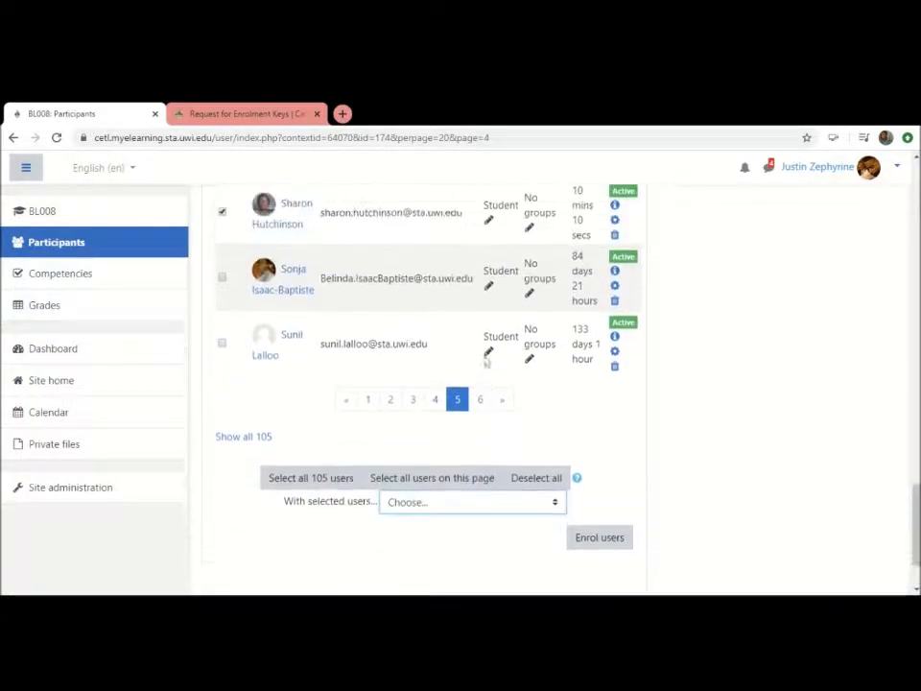
pyautogui.scroll(4, 484, 362)
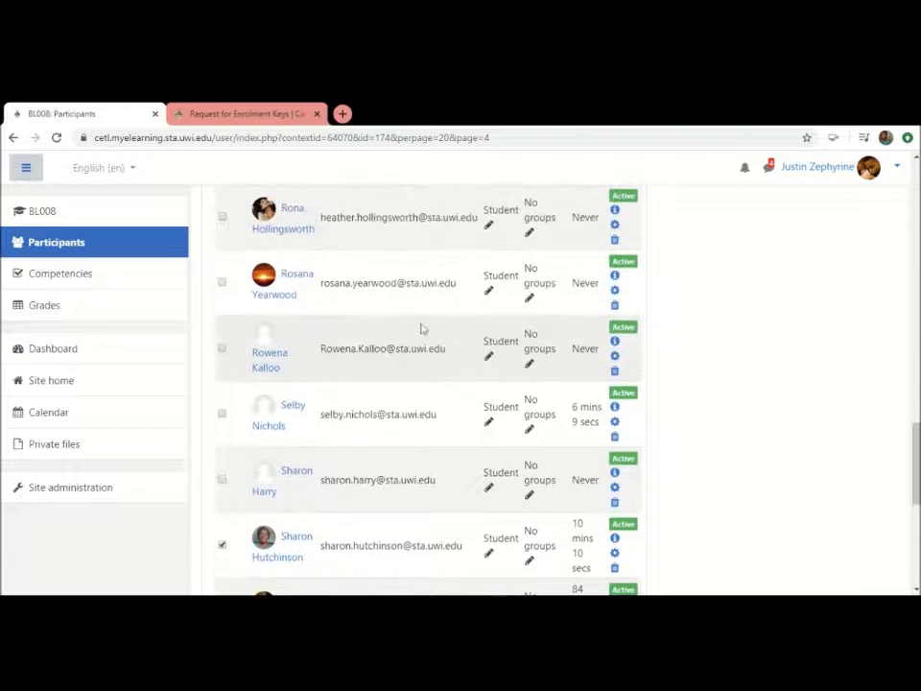
pyautogui.click(769, 173)
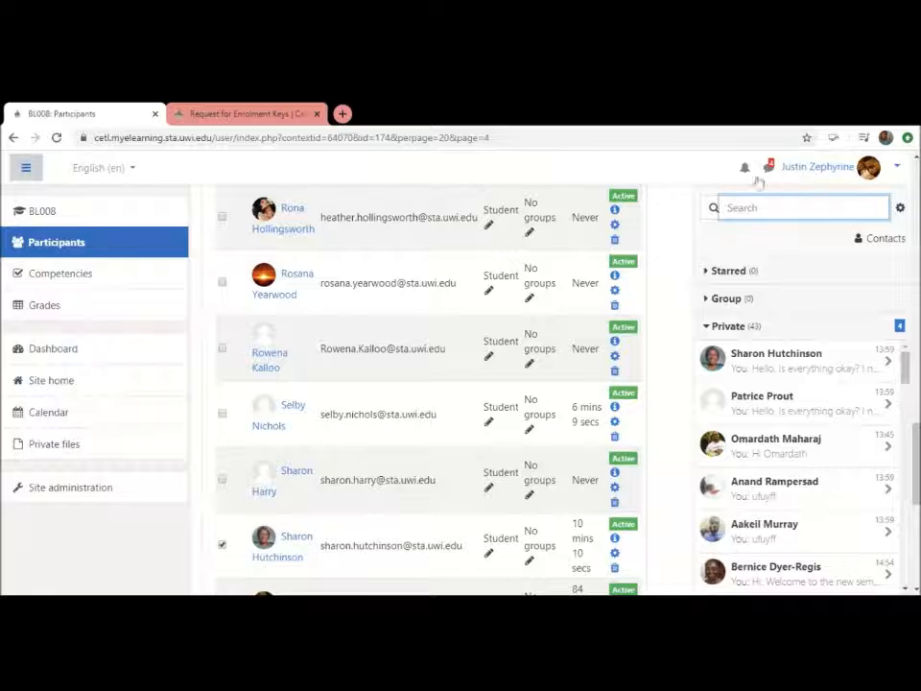
# Examine the messaging settings for privacy, email notifications and enter-to-send, and return to the conversation list
pyautogui.click(670, 182)
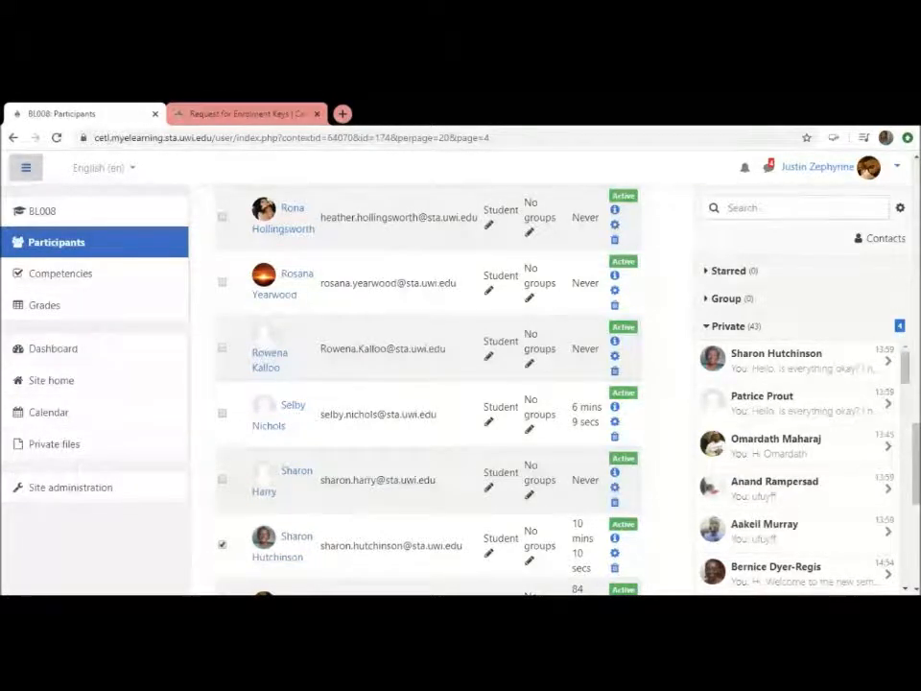
pyautogui.click(900, 209)
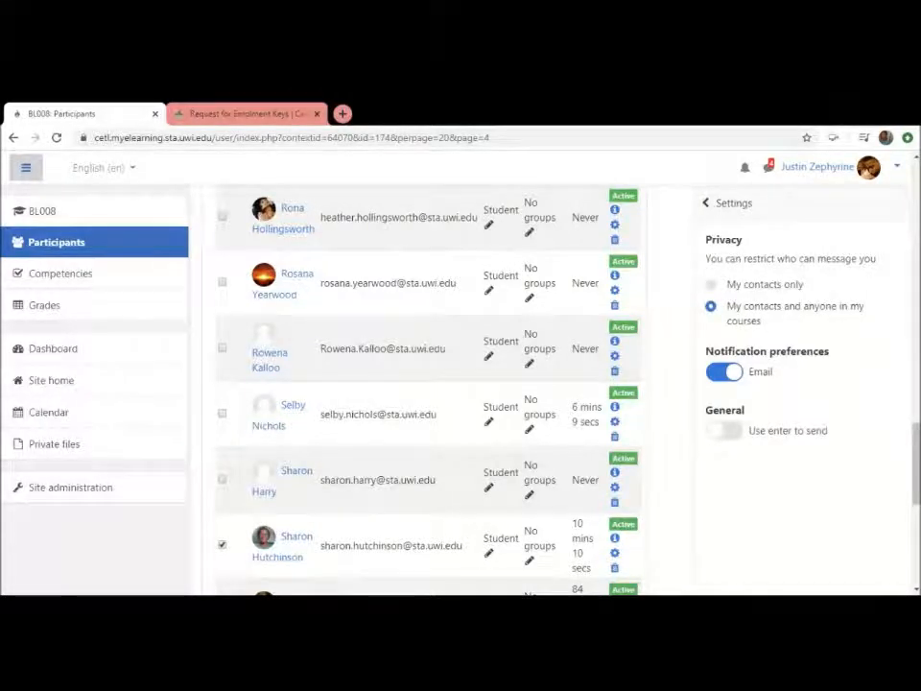
pyautogui.click(707, 204)
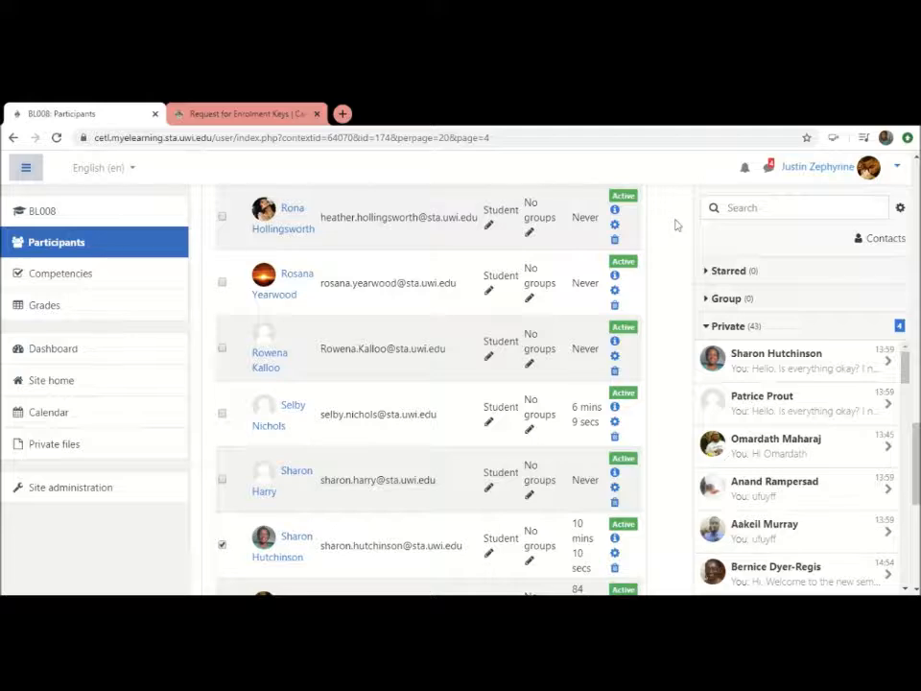
# Return from the participants list to the main page of course BL008
pyautogui.scroll(5, 675, 225)
pyautogui.scroll(10, 675, 225)
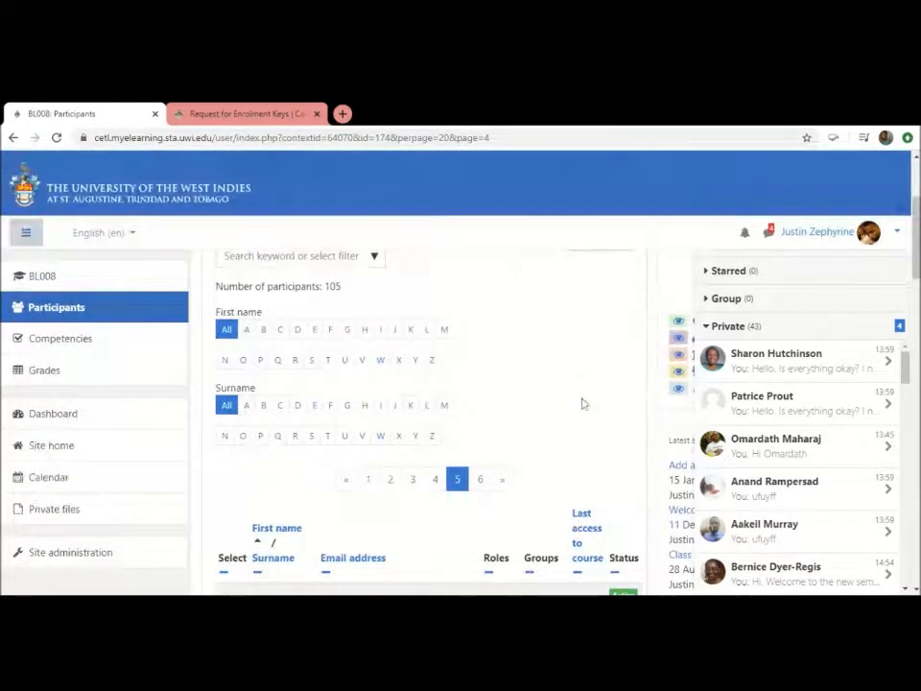
pyautogui.scroll(-8, 582, 403)
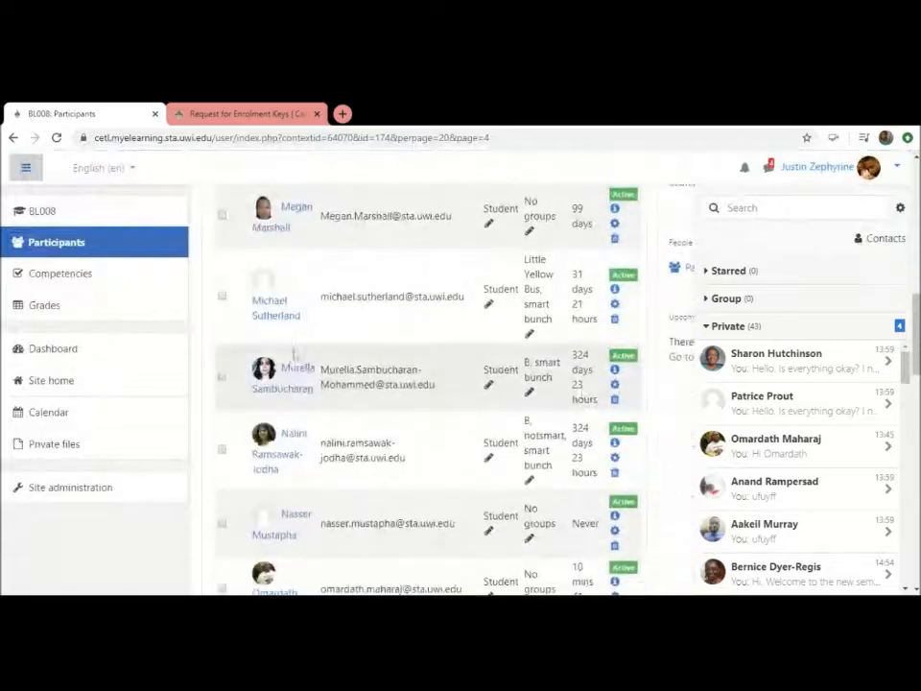
pyautogui.scroll(4, 499, 413)
pyautogui.scroll(5, 528, 373)
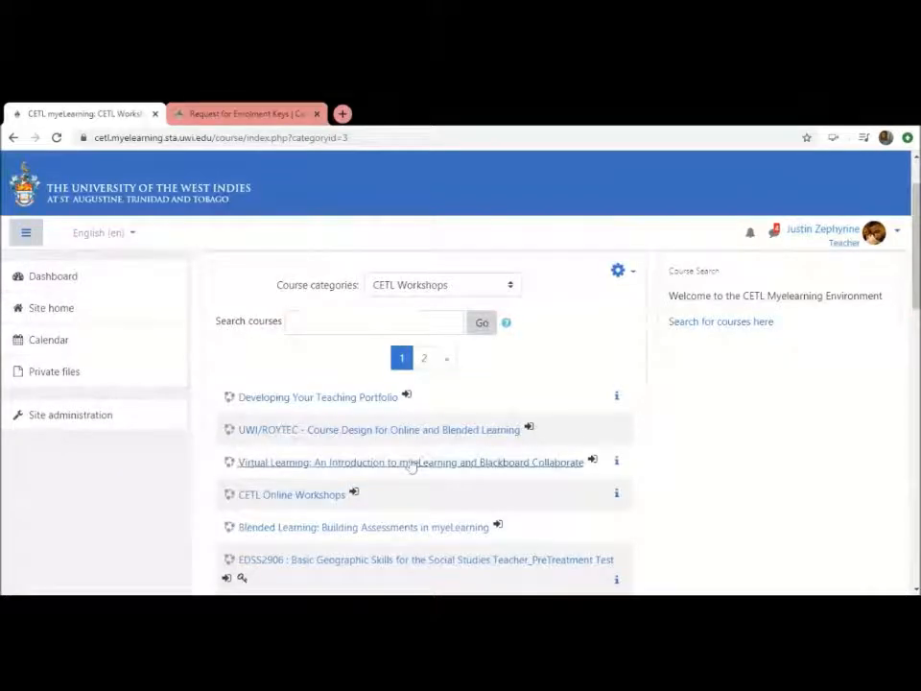
pyautogui.click(410, 463)
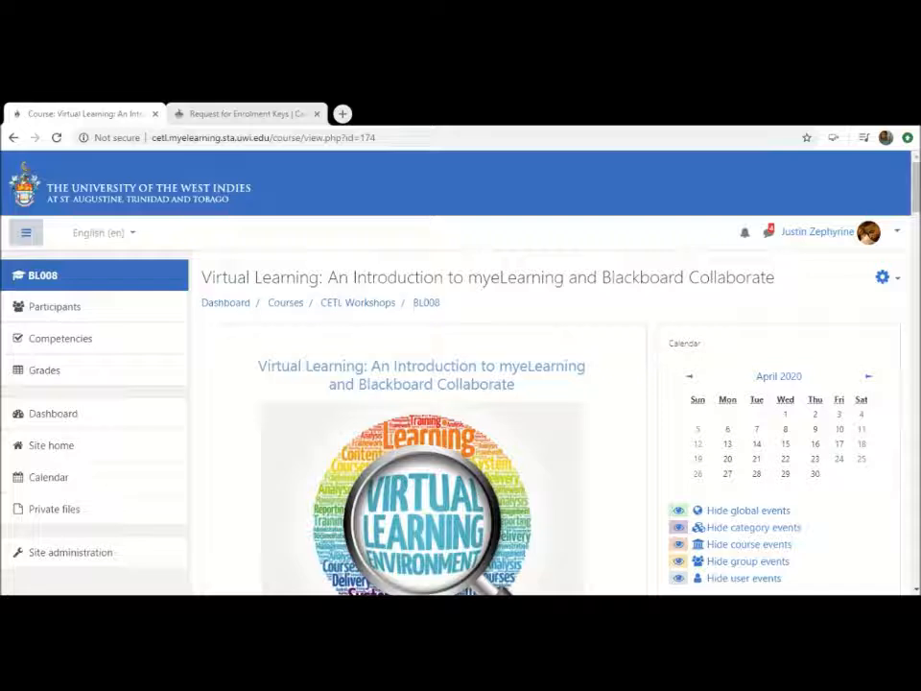
# Turn editing on for the BL008 course and check the course option for turning it off
pyautogui.click(883, 279)
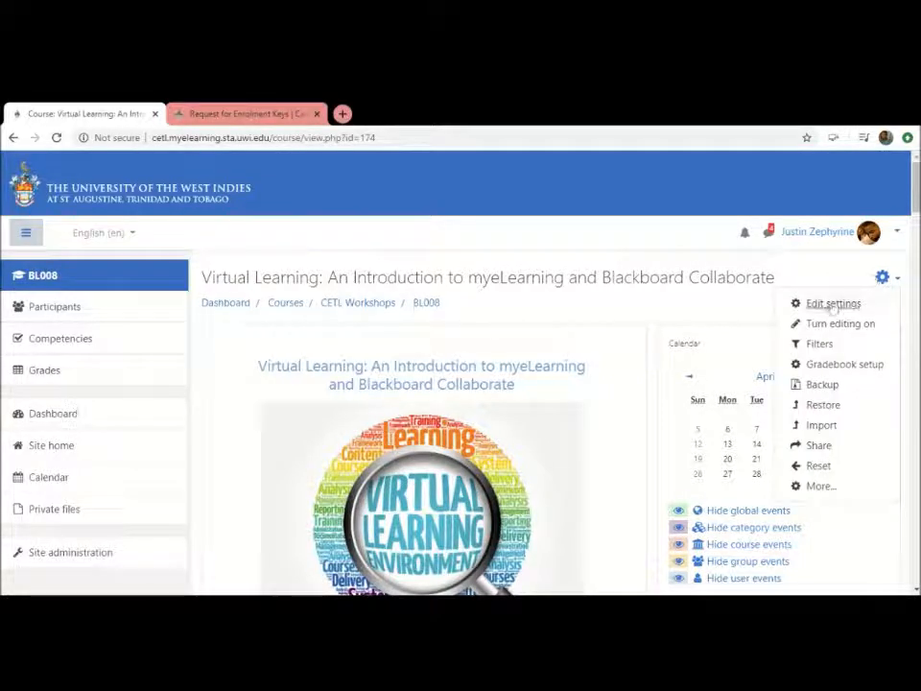
pyautogui.click(885, 279)
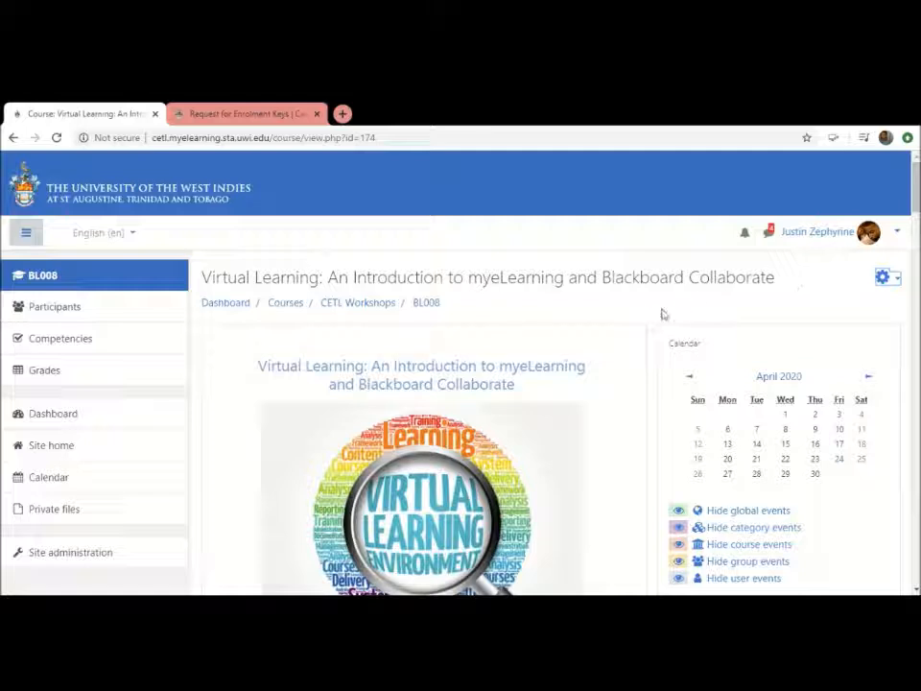
pyautogui.click(883, 280)
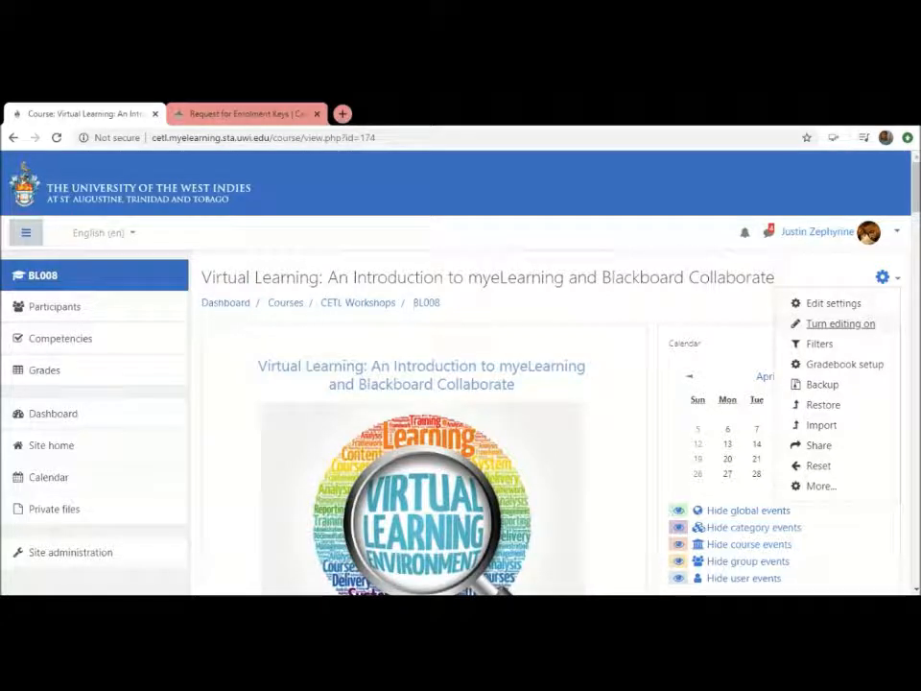
pyautogui.click(843, 324)
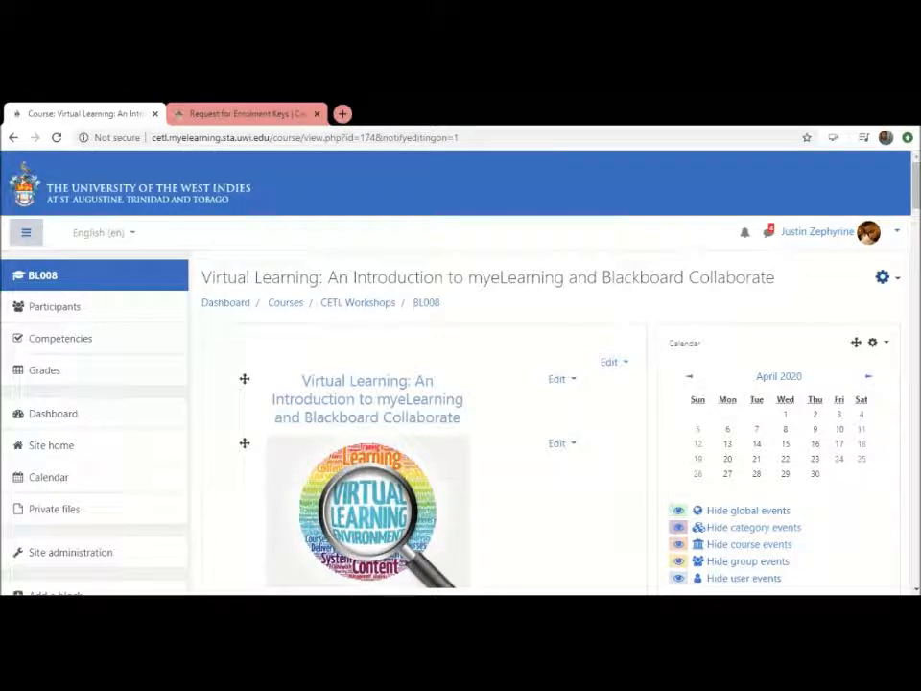
pyautogui.click(885, 280)
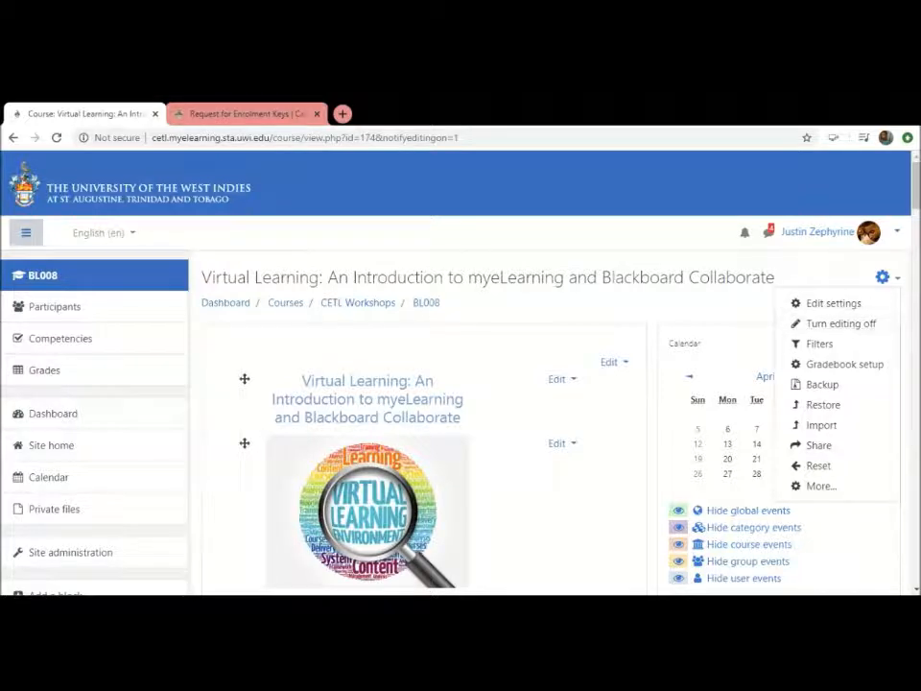
pyautogui.click(656, 310)
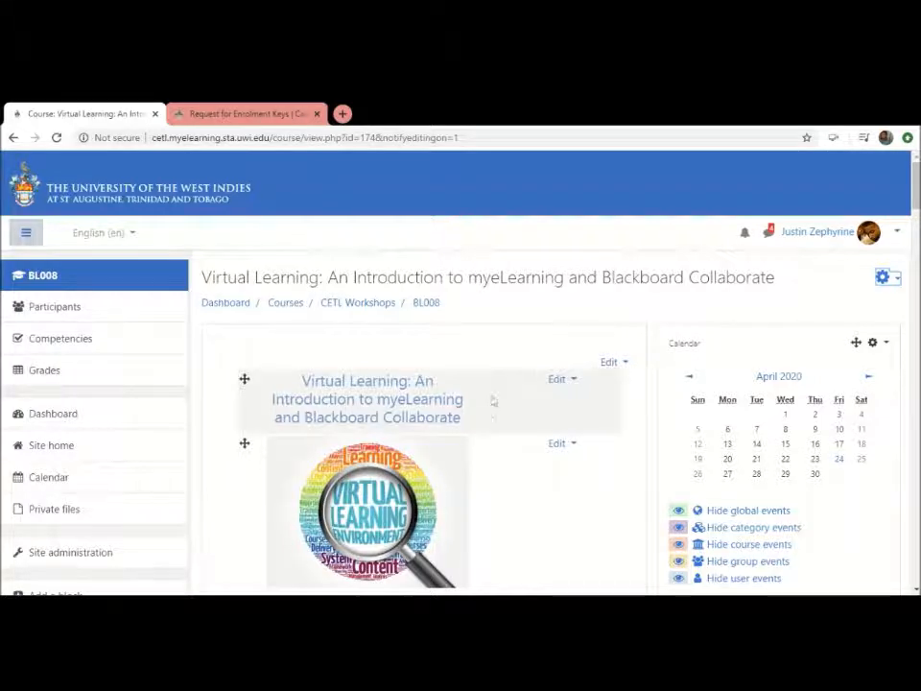
# Examine the course page in editing mode, from the introductory section to the Assignments above Topic 3
pyautogui.scroll(-1, 487, 416)
pyautogui.scroll(-1, 486, 415)
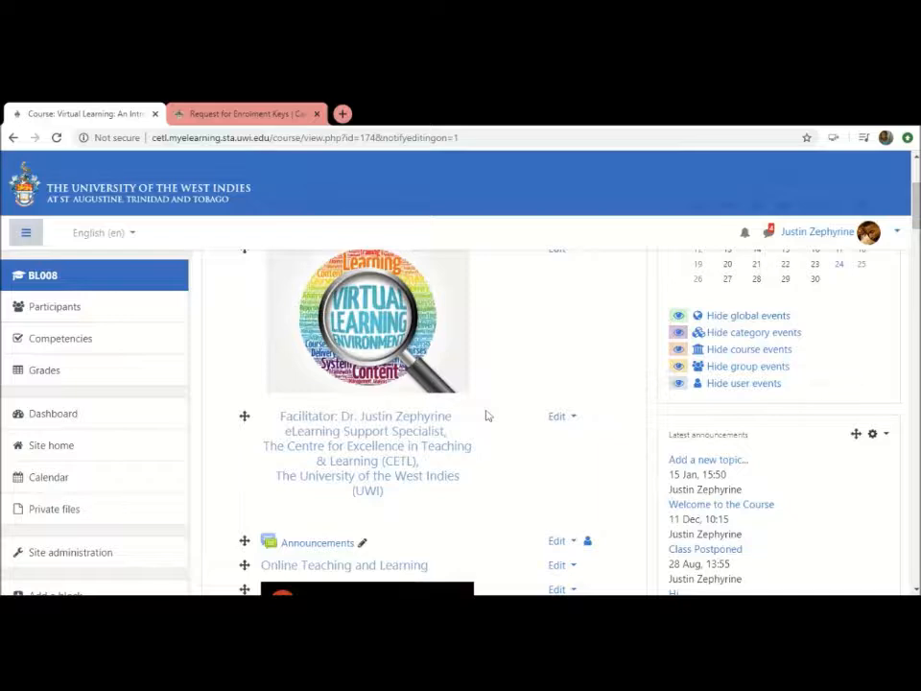
pyautogui.scroll(-10, 486, 416)
pyautogui.scroll(-1, 487, 415)
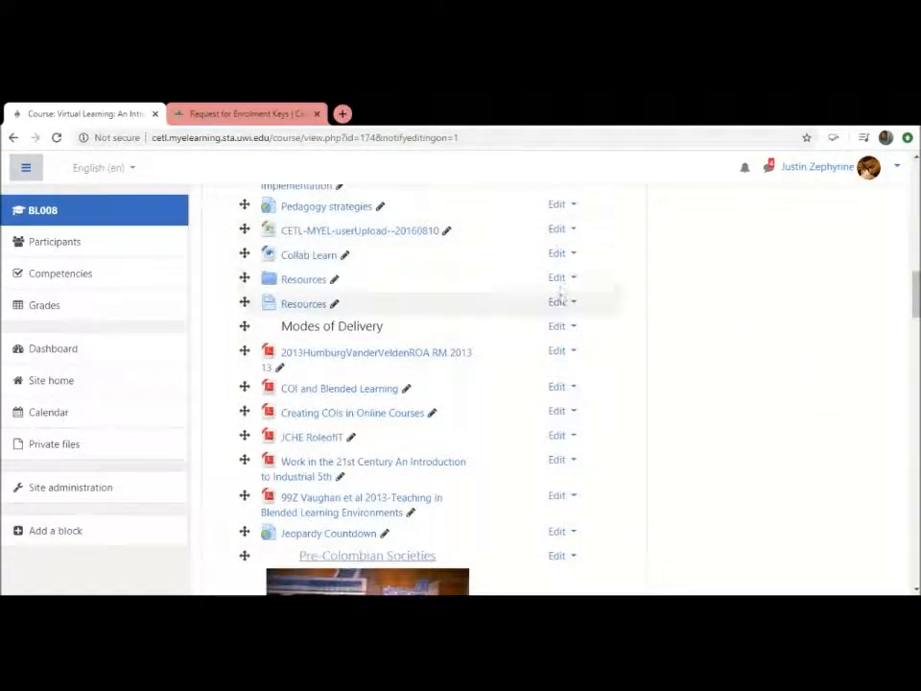
pyautogui.scroll(-3, 567, 344)
pyautogui.scroll(-6, 567, 344)
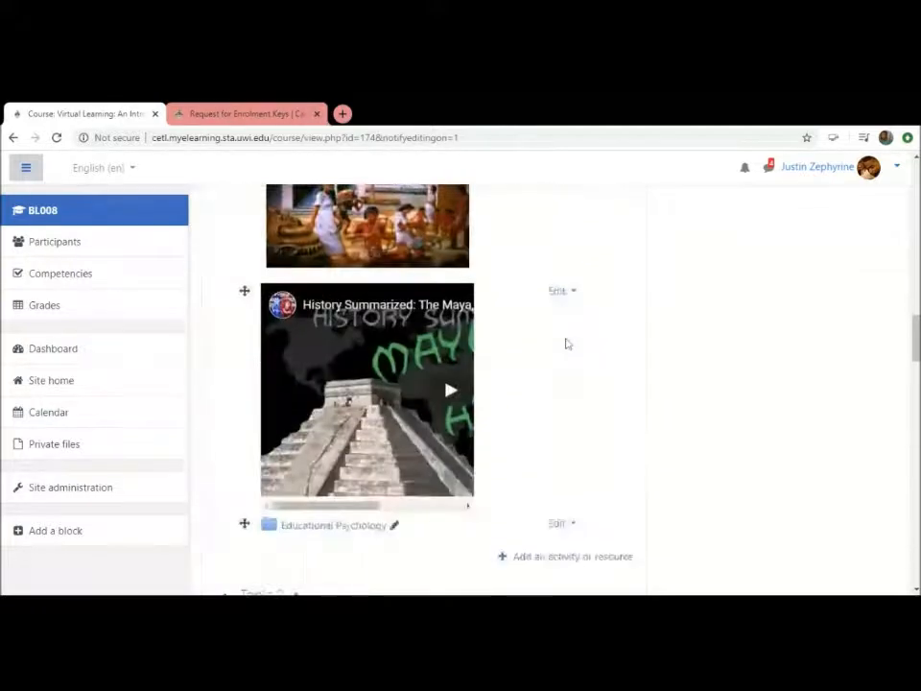
pyautogui.scroll(-4, 566, 343)
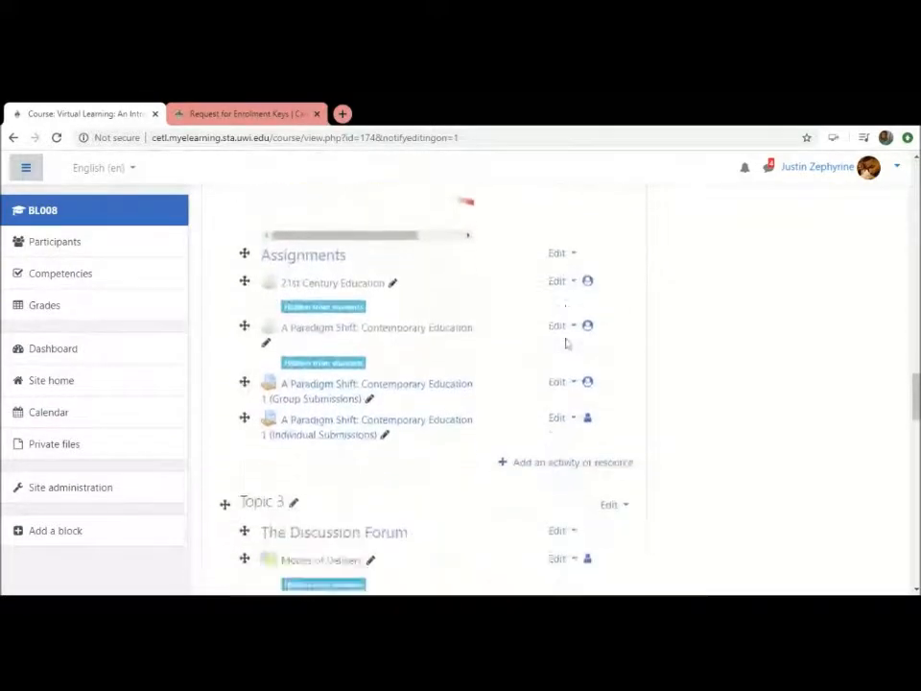
pyautogui.scroll(3, 566, 343)
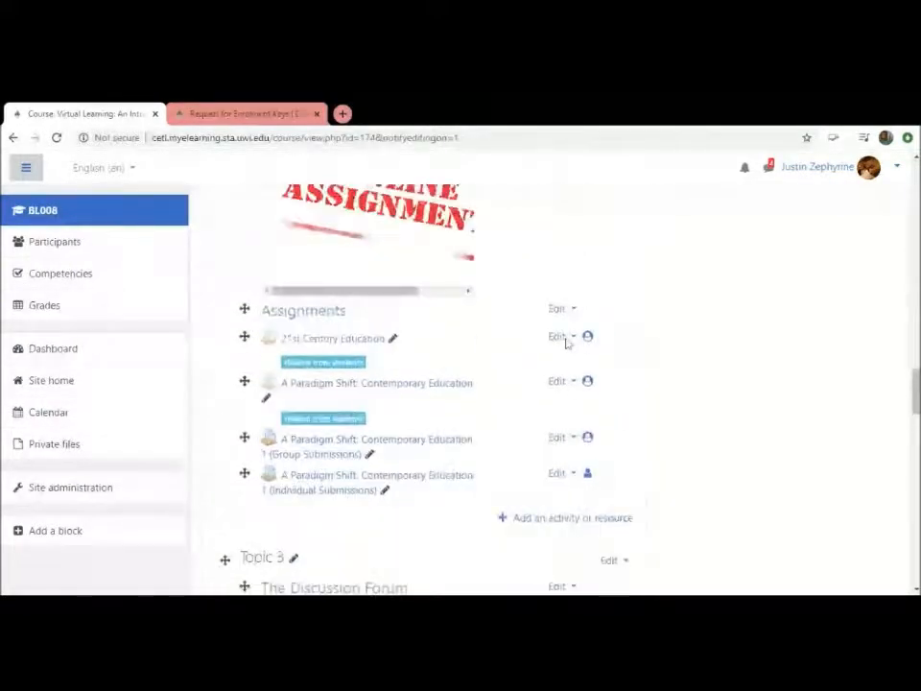
pyautogui.scroll(1, 567, 344)
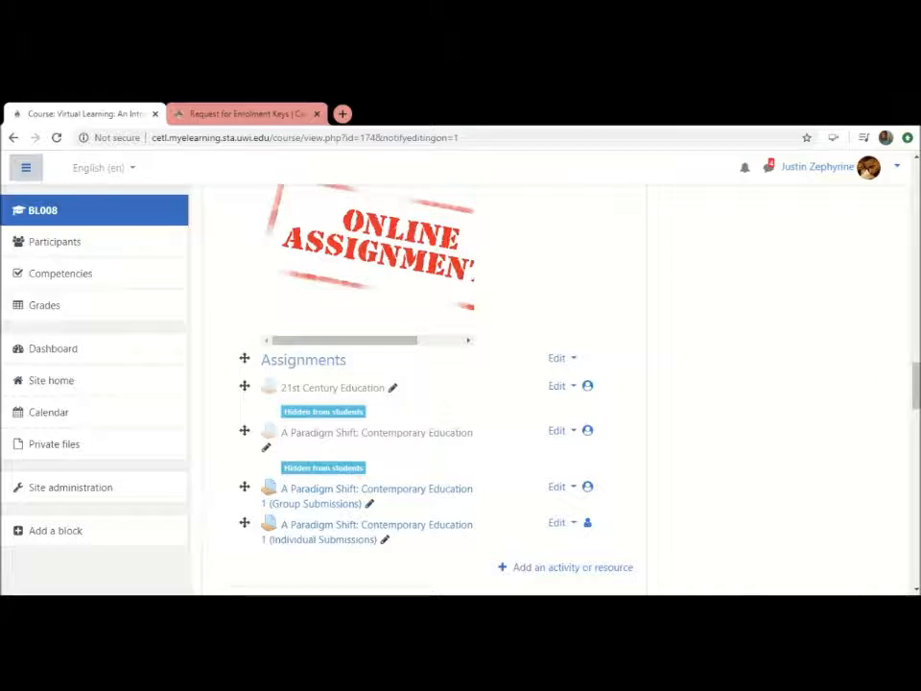
# Open the list of activities and resources that can be added to the section containing Assignments, and browse it
pyautogui.moveTo(917, 382); pyautogui.dragTo(917, 393)
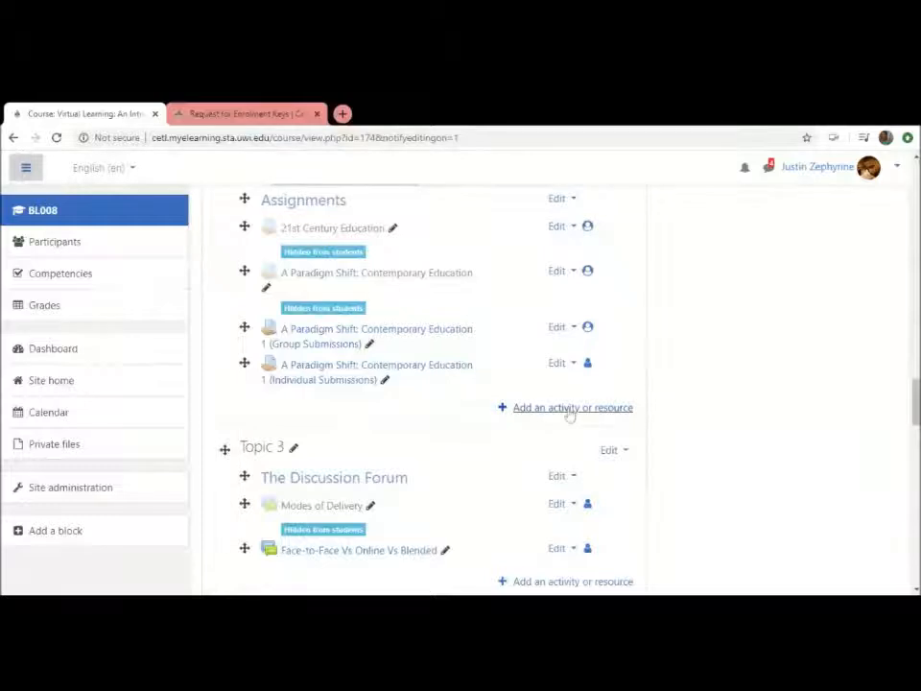
pyautogui.click(571, 409)
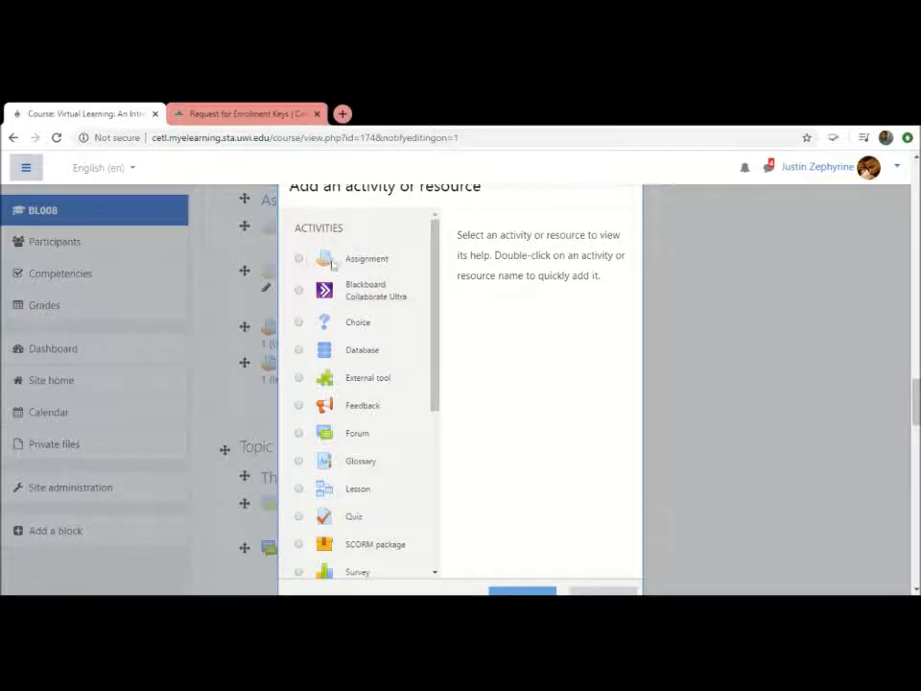
pyautogui.moveTo(438, 277)
pyautogui.mouseDown()
pyautogui.moveTo(442, 378)
pyautogui.moveTo(443, 267)
pyautogui.moveTo(432, 290)
pyautogui.mouseUp()
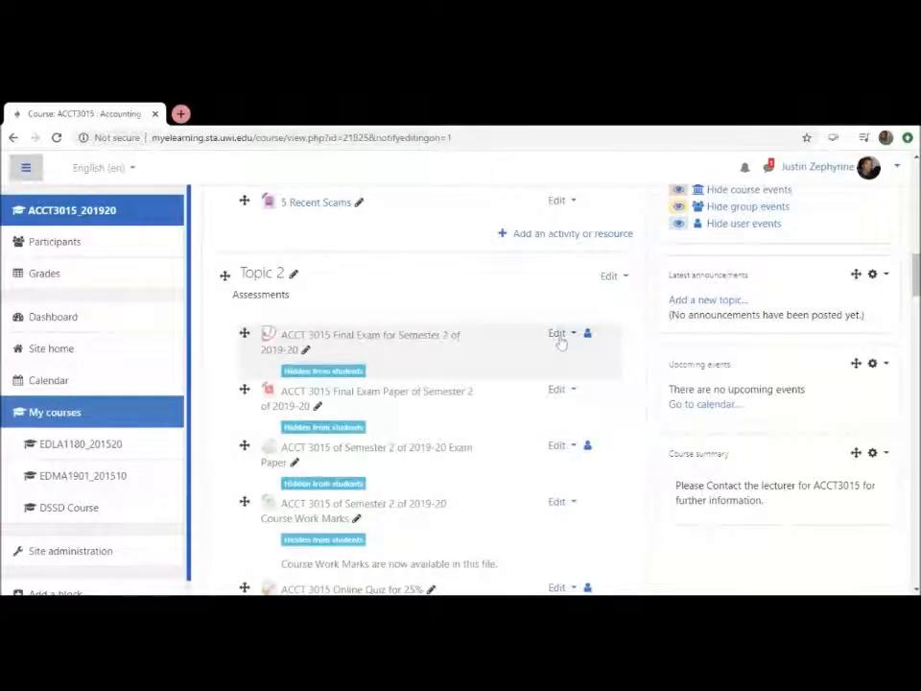
# Add a new Turnitin Assignment 2 activity to Topic 1 of the ACCT3015 course
pyautogui.click(583, 237)
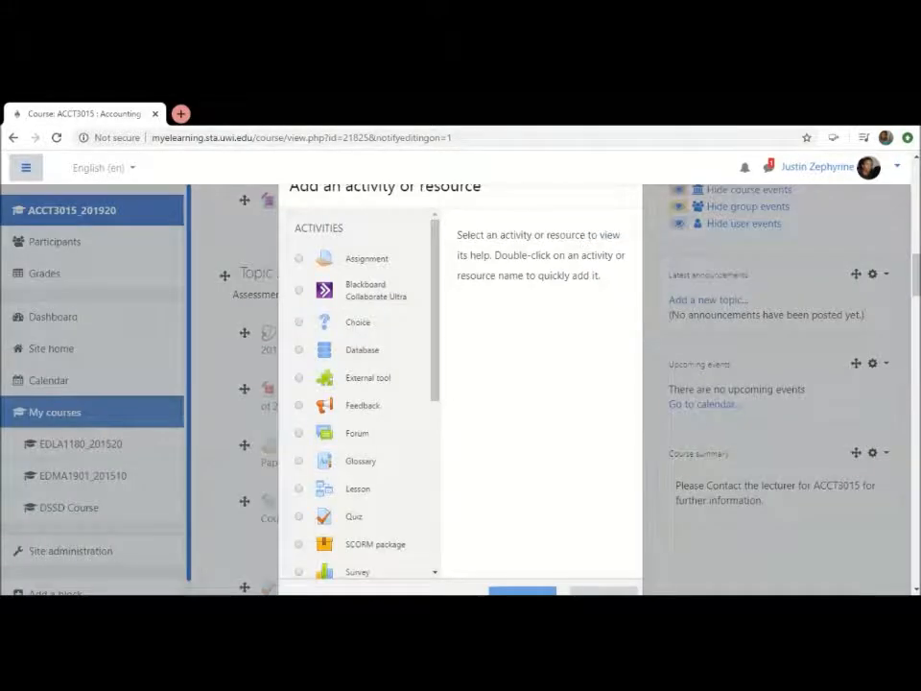
pyautogui.moveTo(437, 274); pyautogui.dragTo(440, 380)
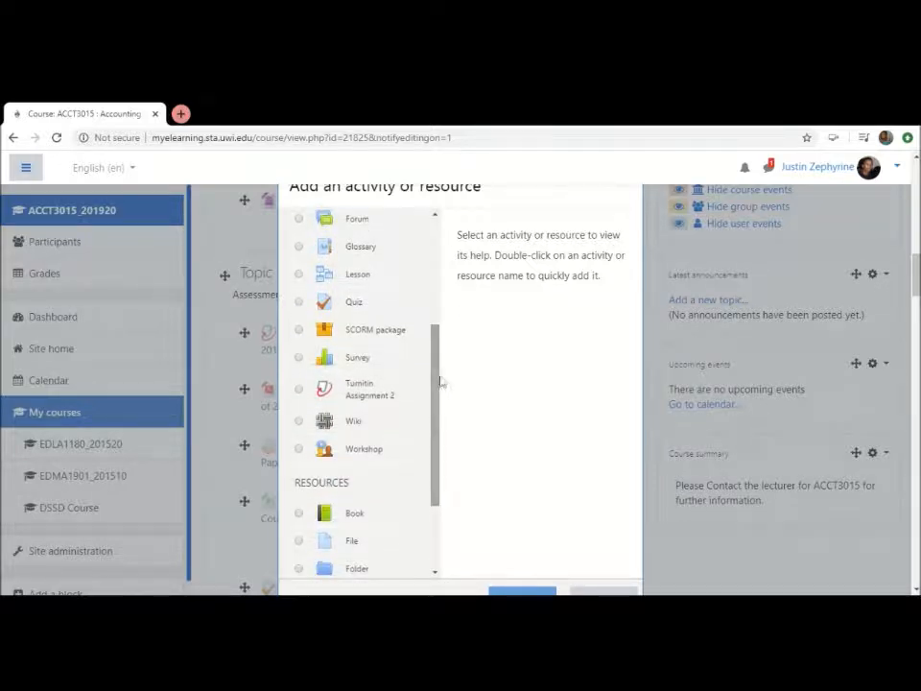
pyautogui.click(361, 393)
pyautogui.doubleClick(361, 392)
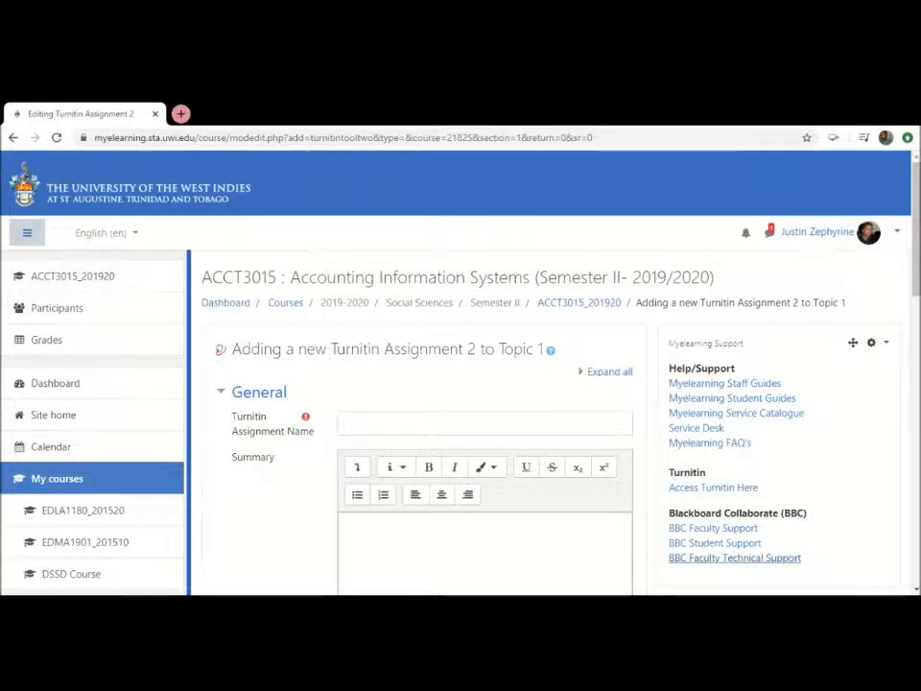
# Name the new Turnitin assignment "Test"
pyautogui.scroll(-1, 461, 432)
pyautogui.scroll(-1, 490, 307)
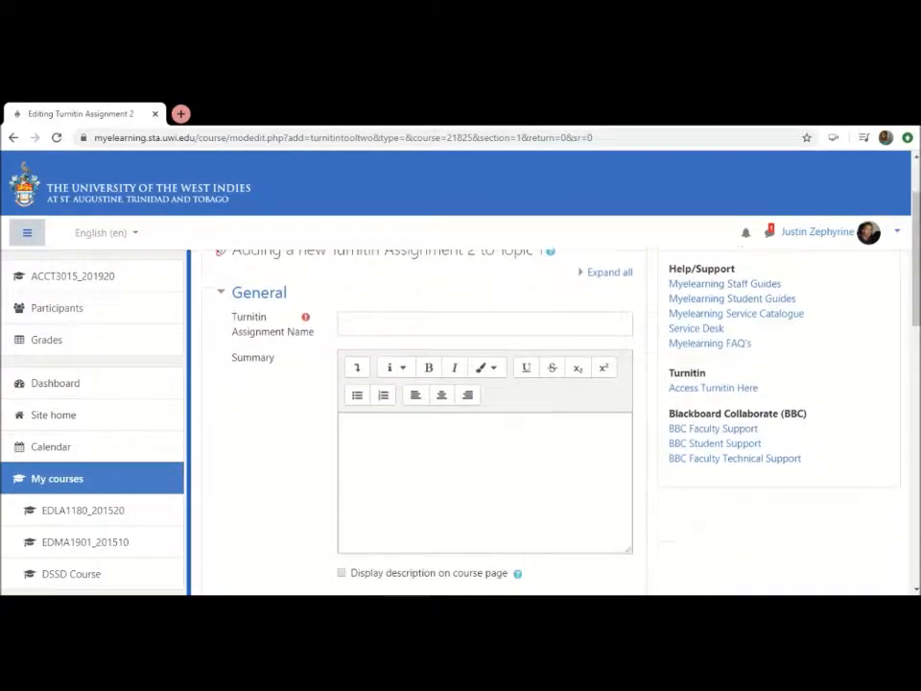
pyautogui.click(490, 323)
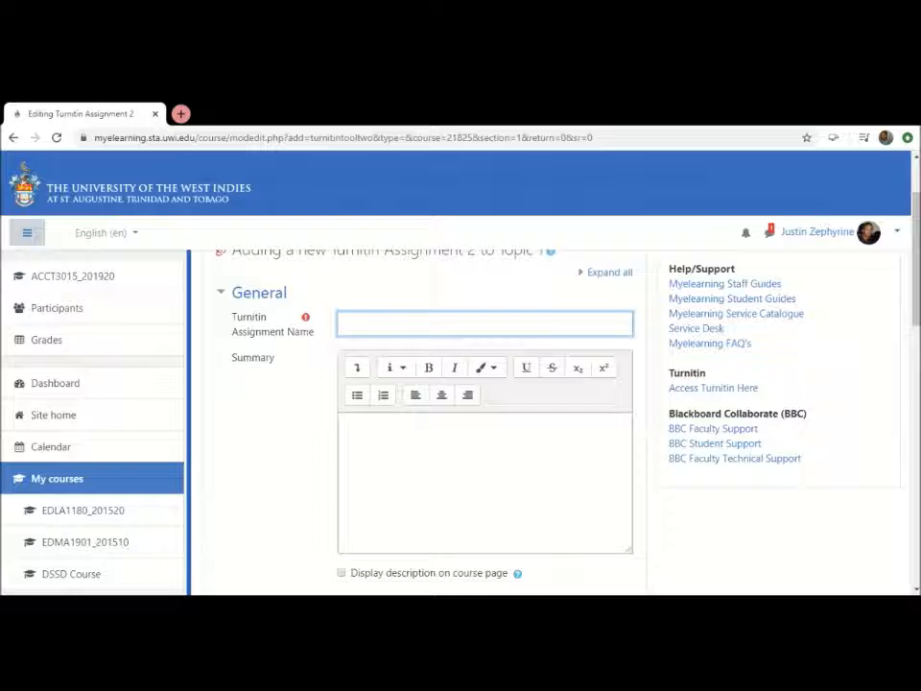
pyautogui.write('Test')
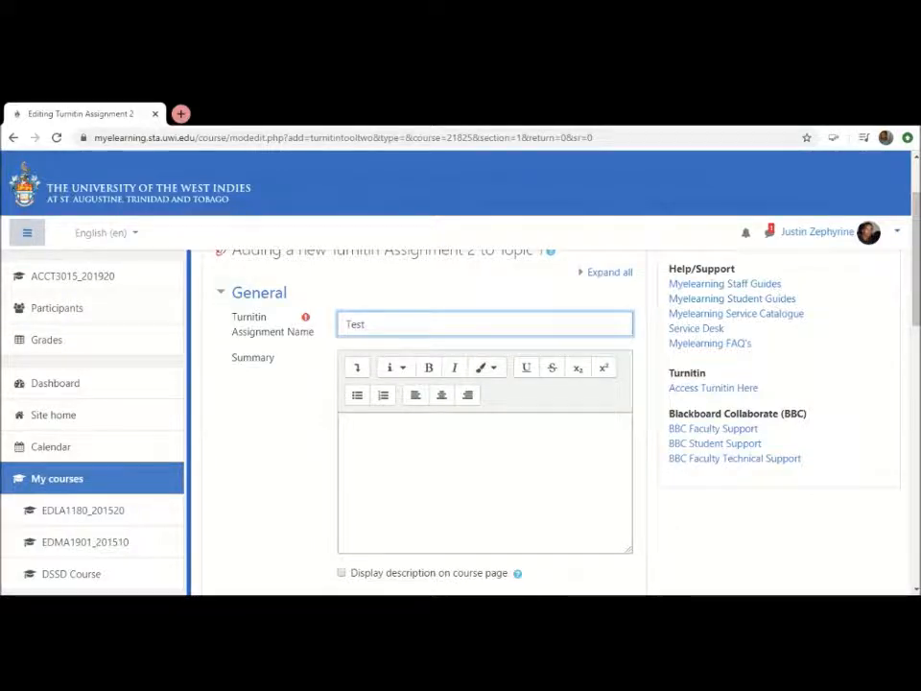
# Enter "Please click here for further information." as the Turnitin assignment's summary, and move on to its submission settings
pyautogui.scroll(-1, 427, 423)
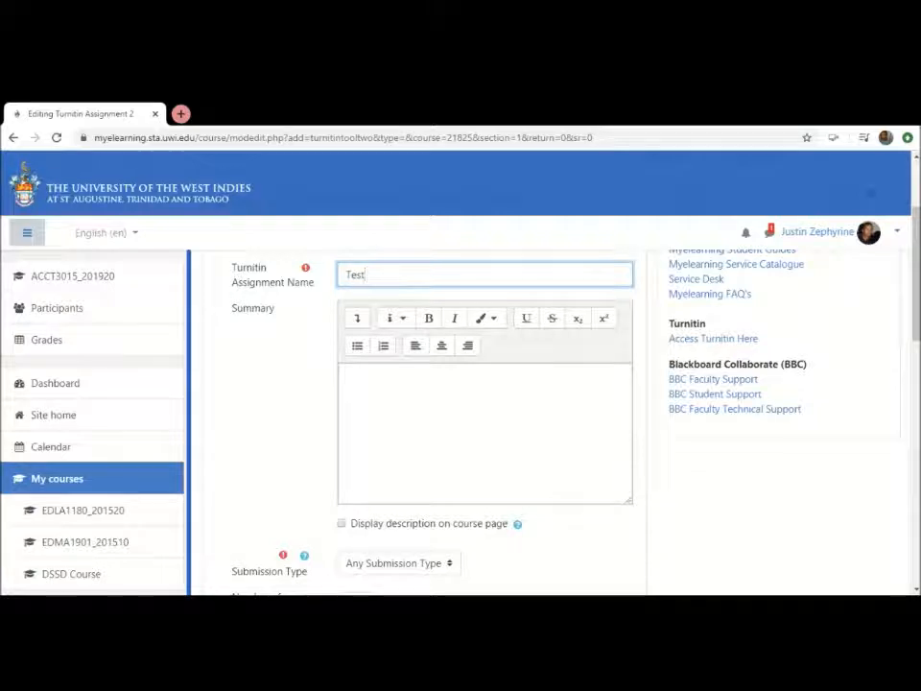
pyautogui.click(401, 400)
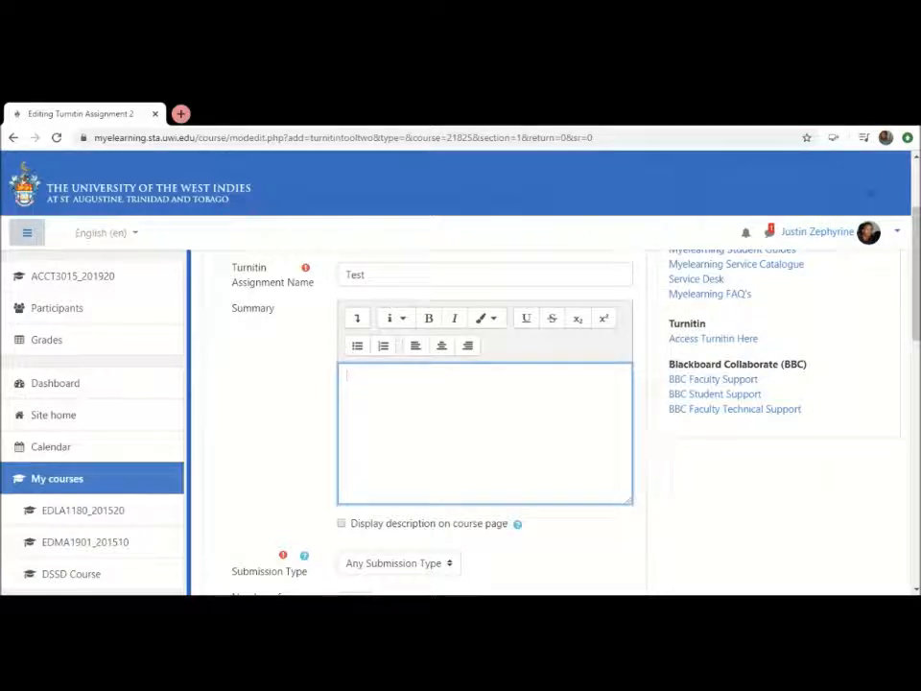
pyautogui.write('Please click her')
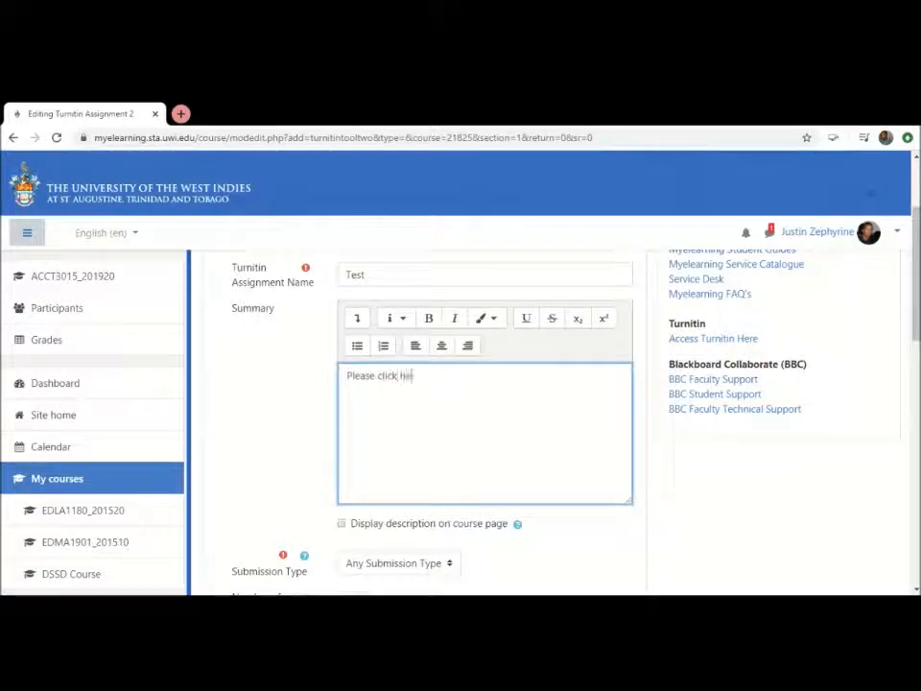
pyautogui.write('e for further')
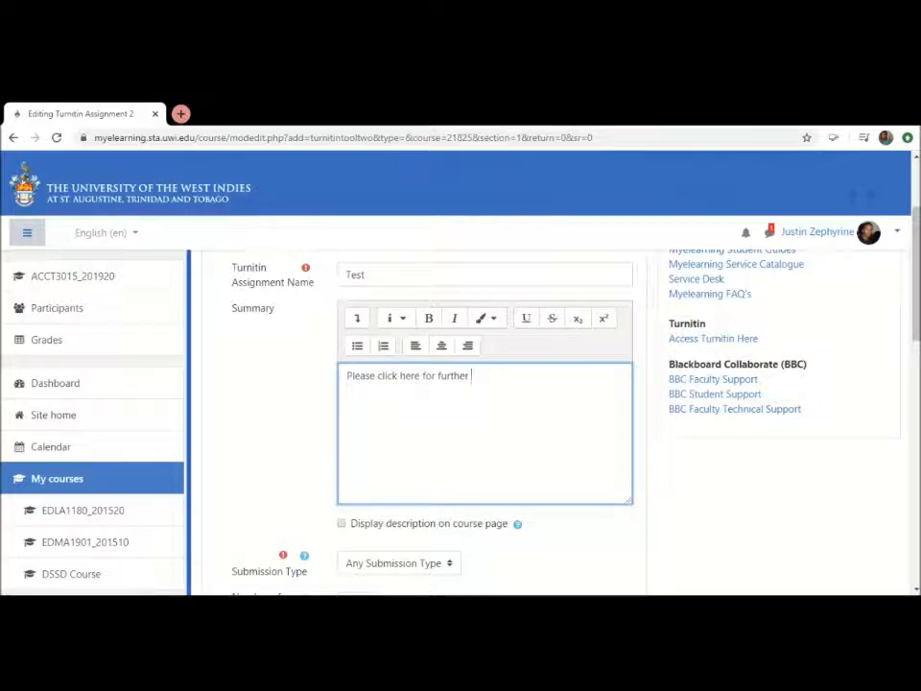
pyautogui.write('information.')
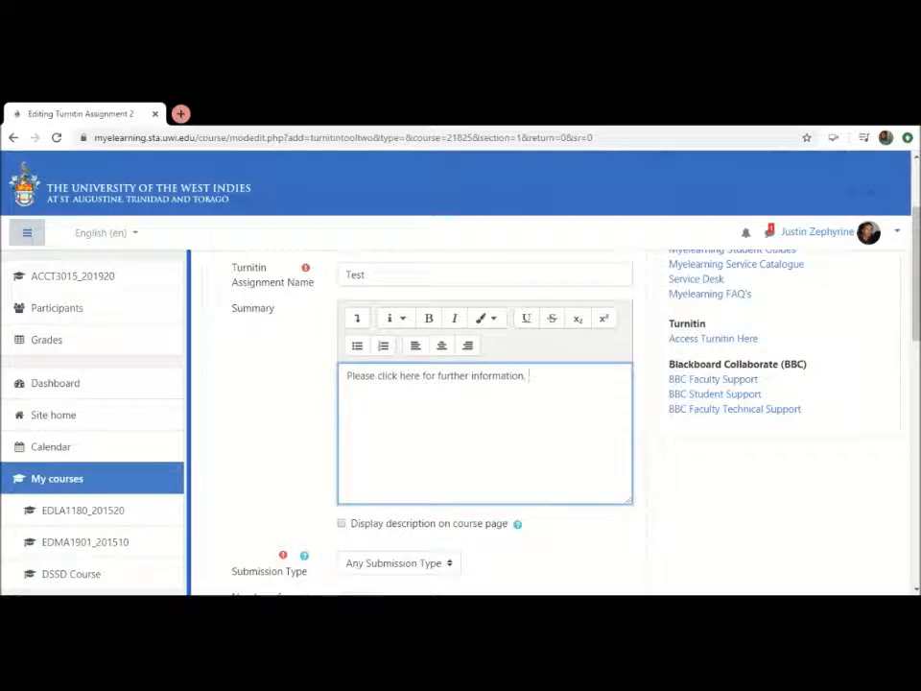
pyautogui.scroll(-1, 479, 384)
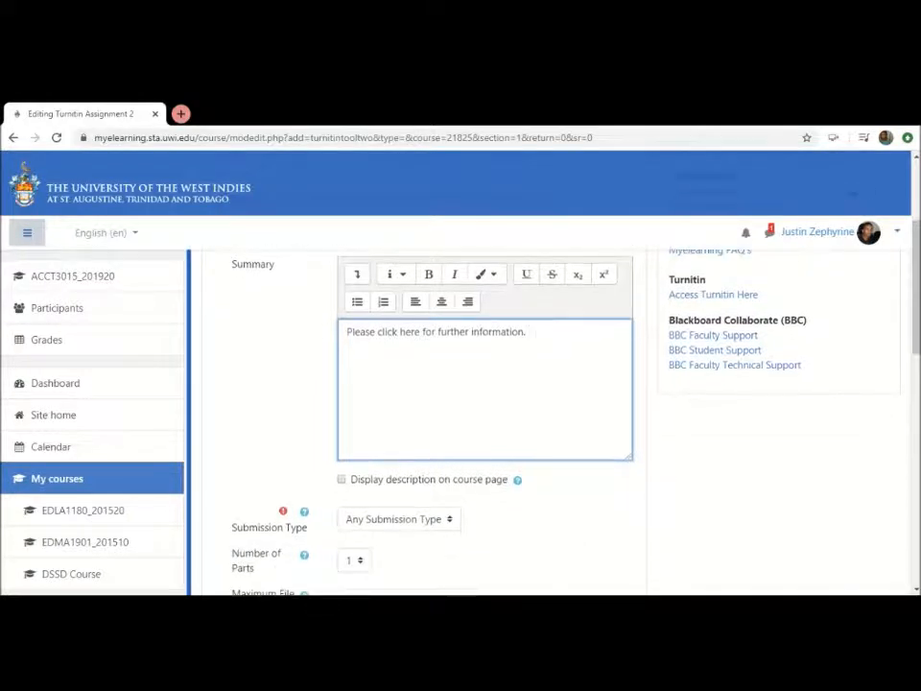
pyautogui.scroll(-1, 480, 384)
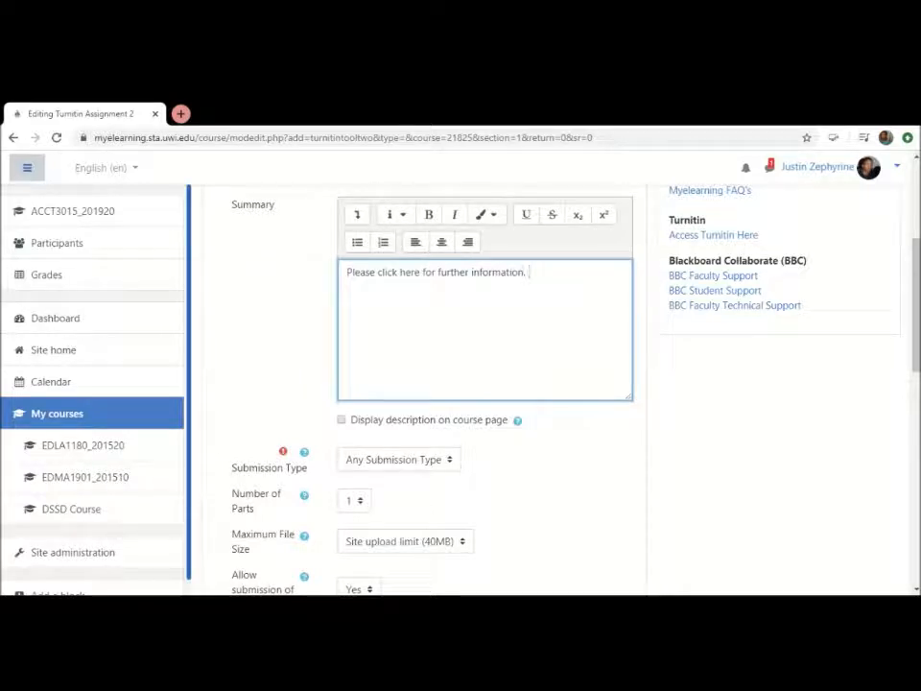
# Expand the assignment summary editor to show its additional formatting and linking tools
pyautogui.scroll(1, 275, 278)
pyautogui.scroll(1, 275, 278)
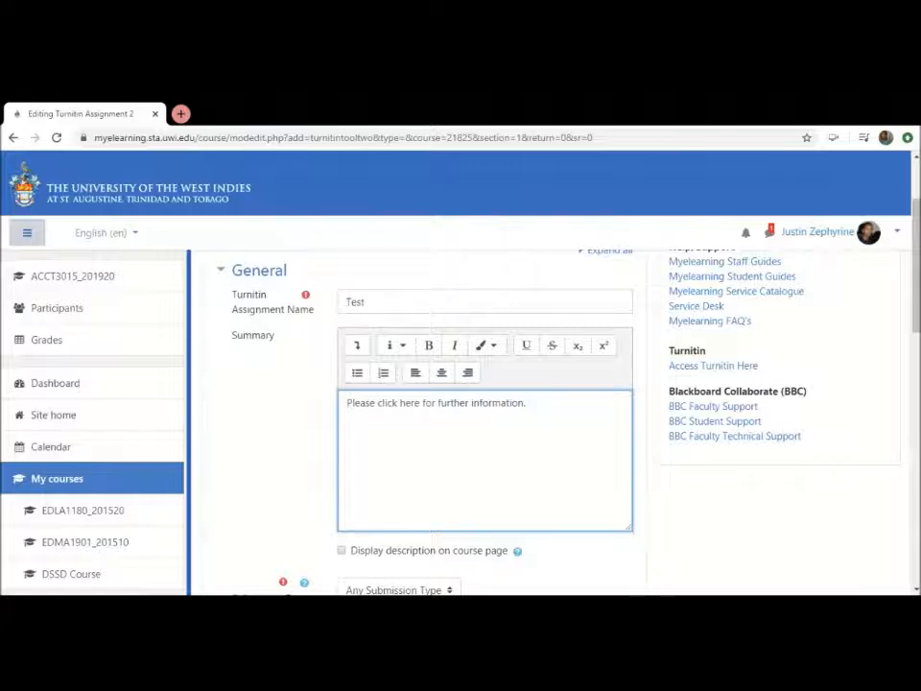
pyautogui.click(356, 346)
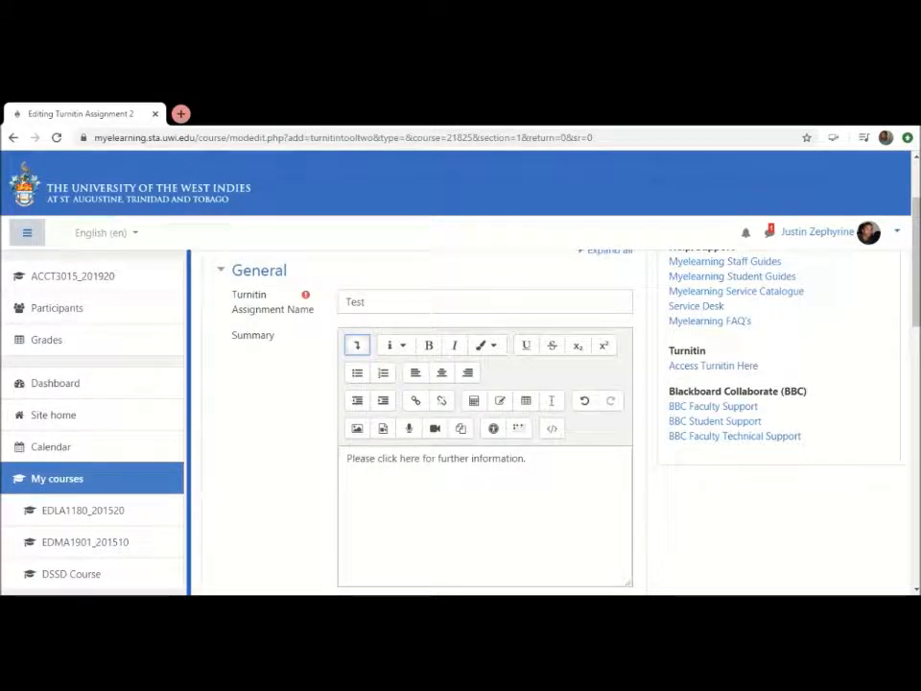
# Start a link on the words "click here" in the summary and set it to open in a new window
pyautogui.click(450, 458)
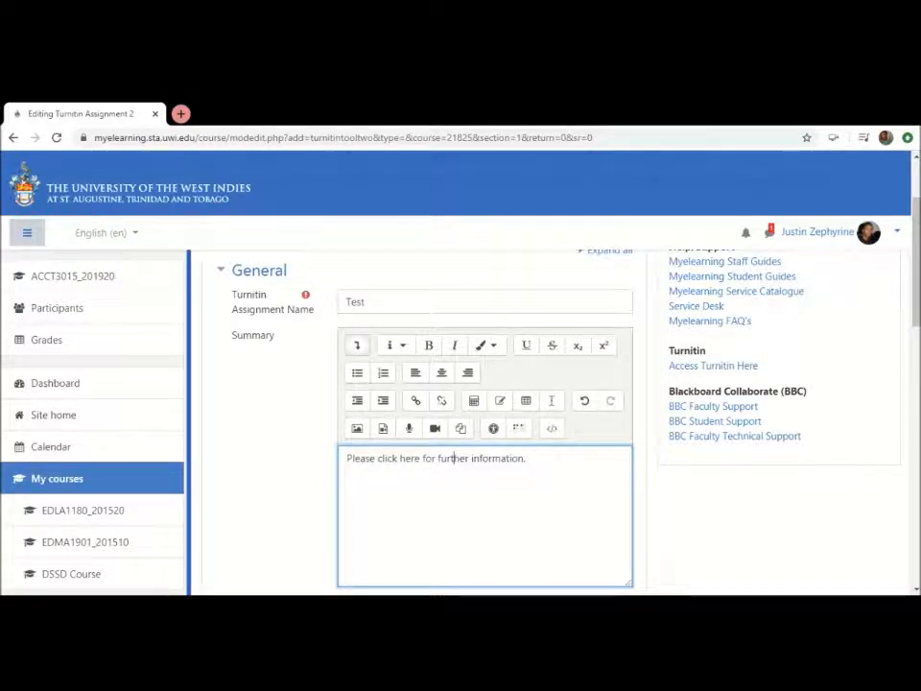
pyautogui.hotkey('shift', 'Left')
pyautogui.hotkey('shift', 'Left')
pyautogui.hotkey('shift', 'Left')
pyautogui.hotkey('shift', 'Left')
pyautogui.hotkey('shift', 'Left')
pyautogui.hotkey('shift', 'Left')
pyautogui.hotkey('shift', 'Left')
pyautogui.hotkey('shift', 'Left')
pyautogui.hotkey('shift', 'Left')
pyautogui.hotkey('shift', 'Left')
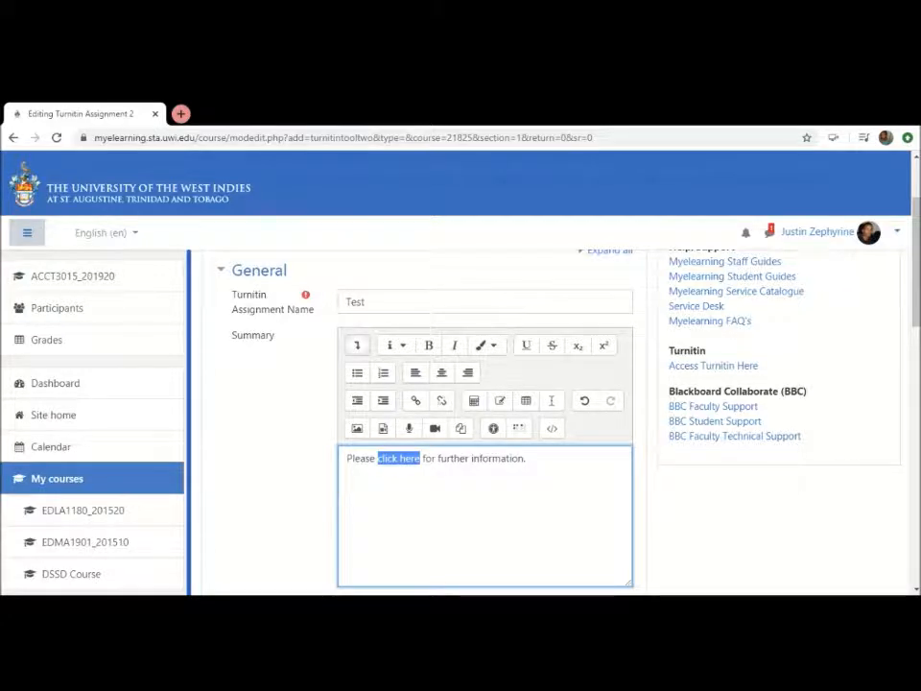
pyautogui.scroll(-2, 461, 432)
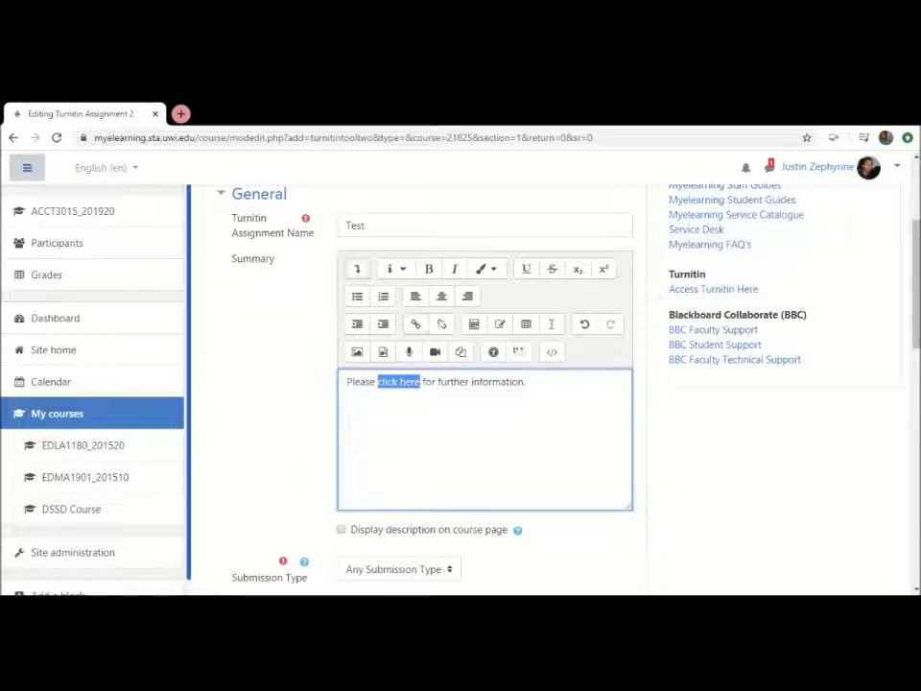
pyautogui.click(415, 323)
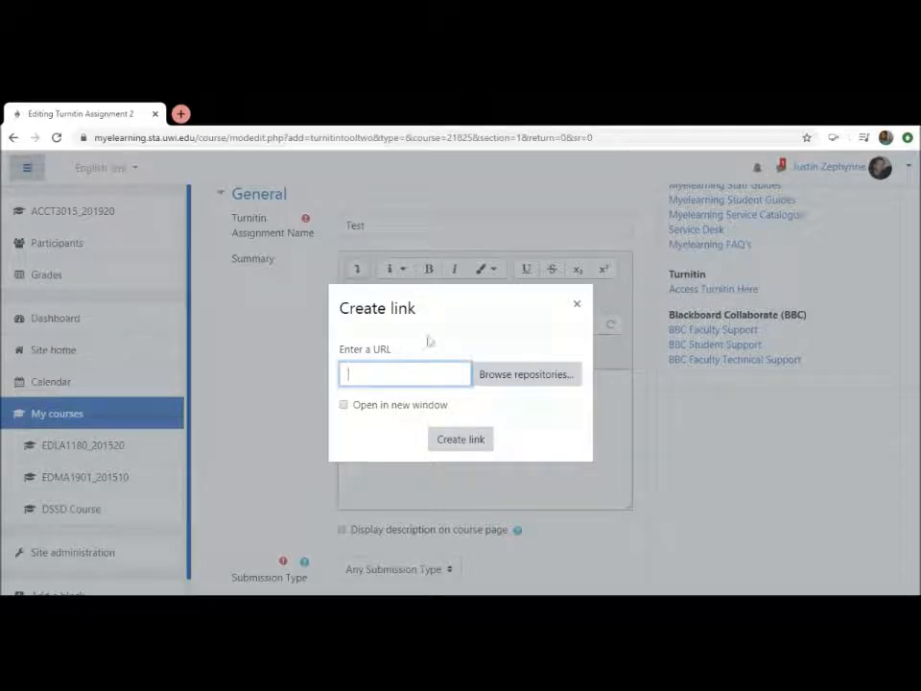
pyautogui.click(354, 407)
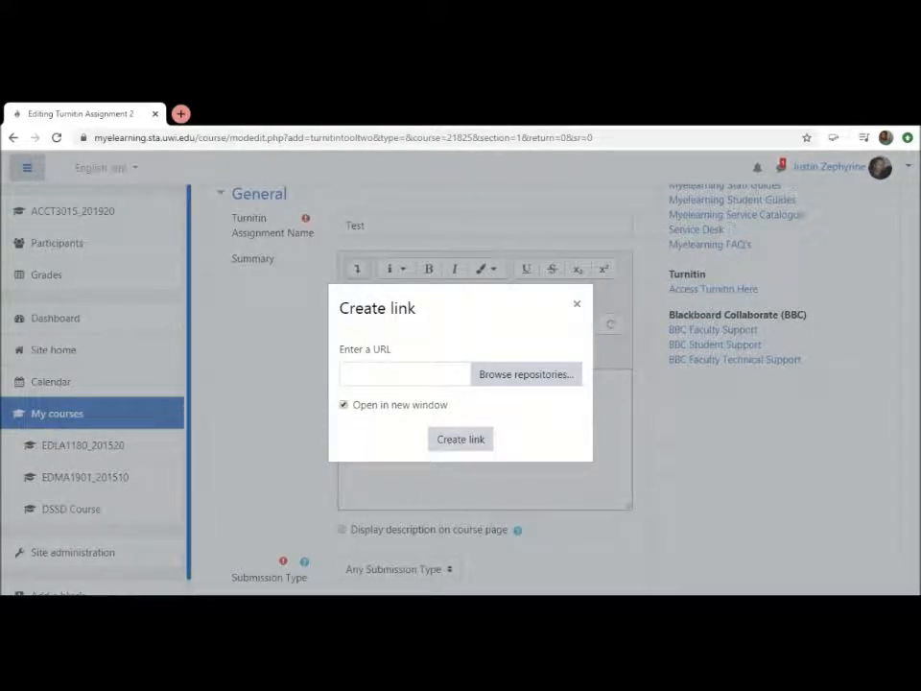
# Upload the PDF "admissions_a...2015-16.pdf" from the computer as the link's target file
pyautogui.click(530, 375)
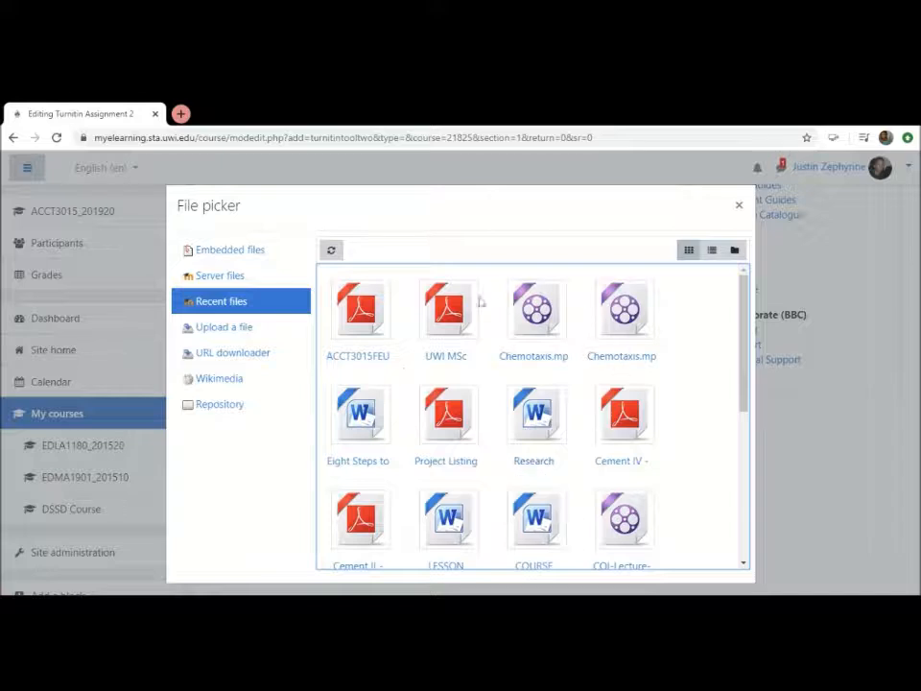
pyautogui.click(228, 332)
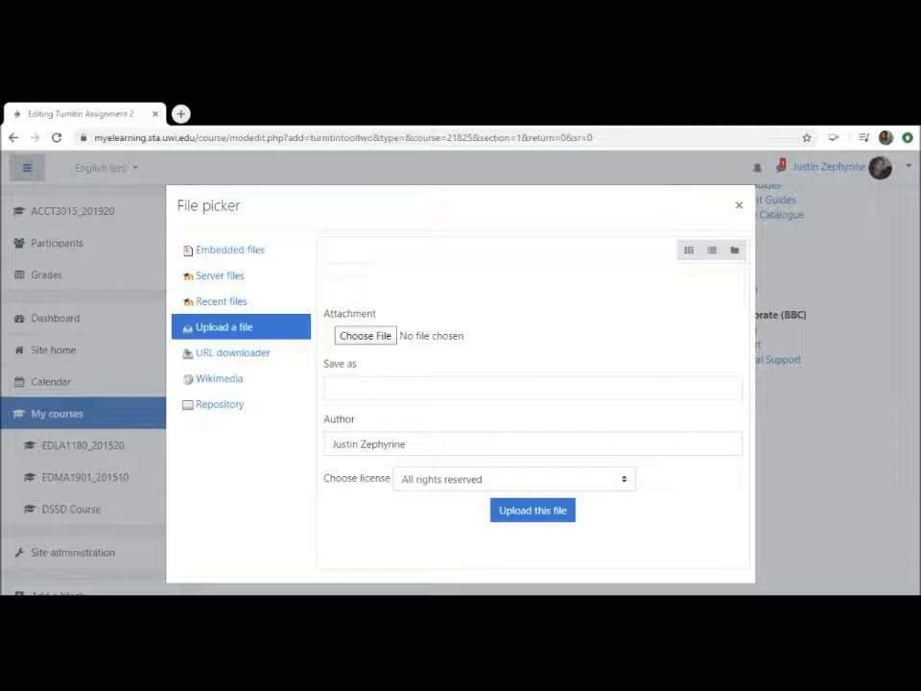
pyautogui.press('Return')
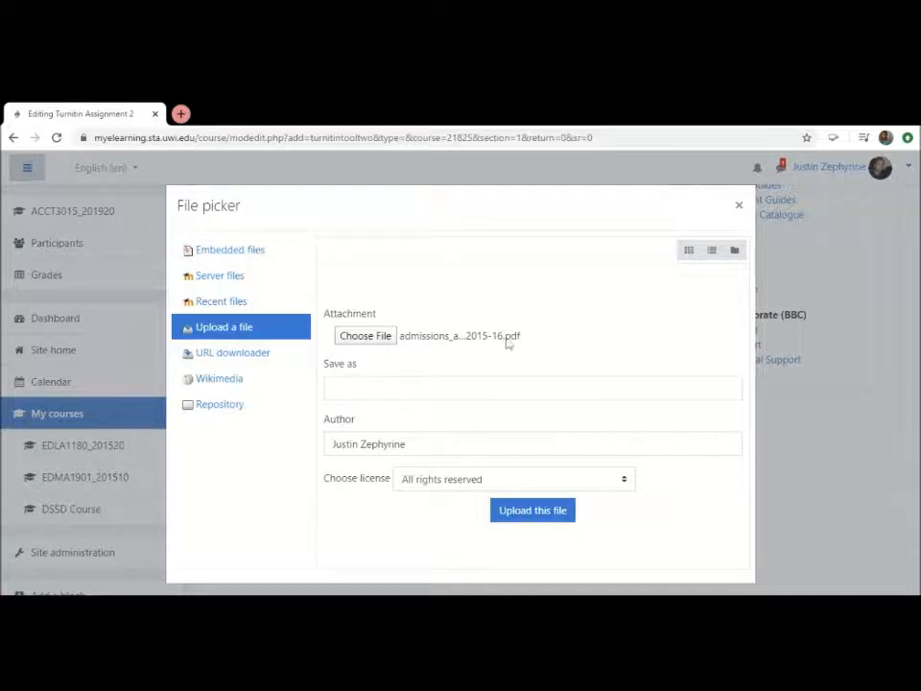
pyautogui.click(521, 514)
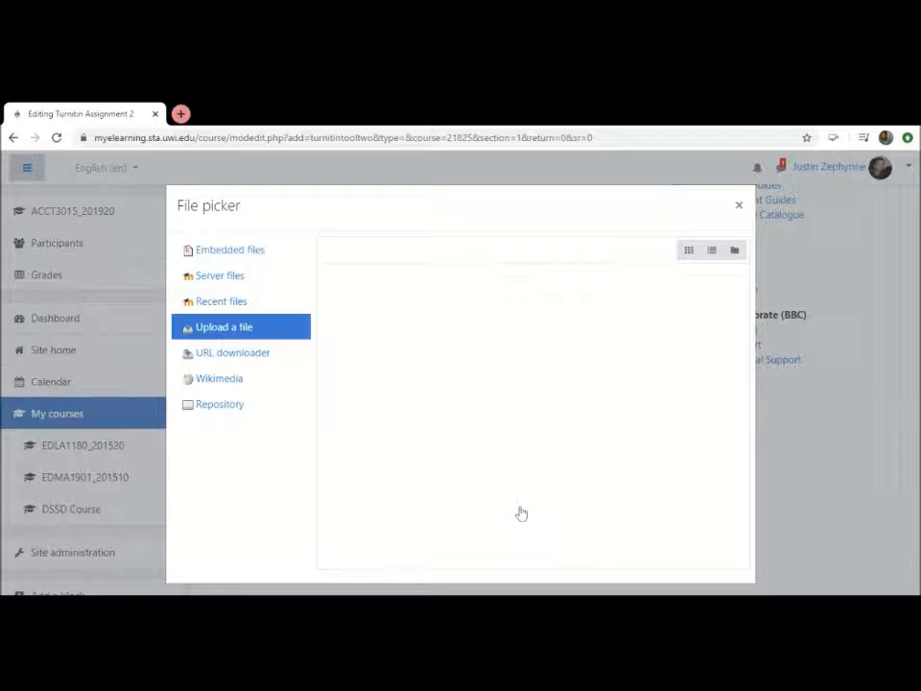
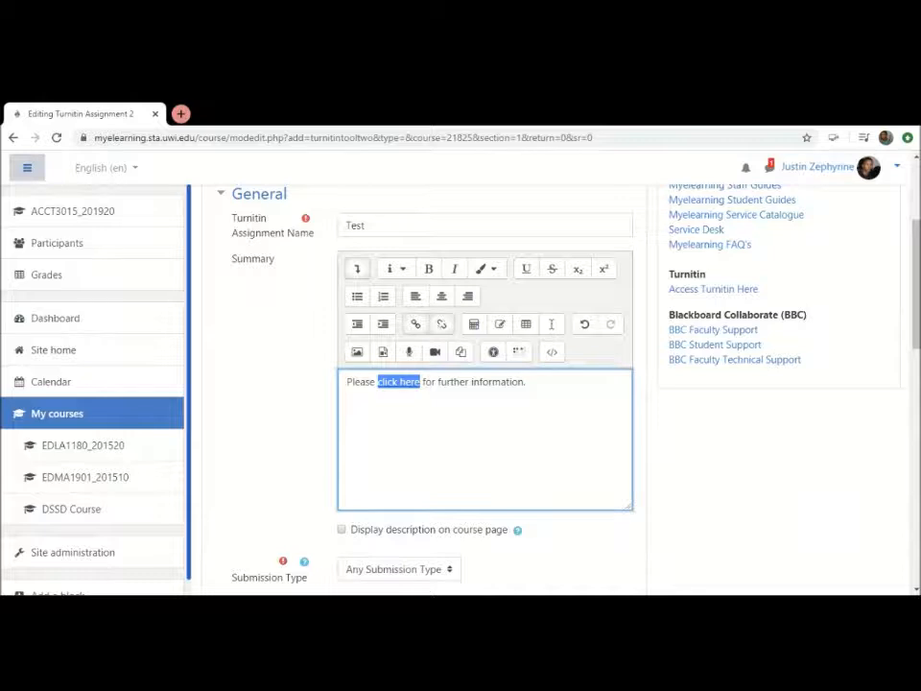
# Colour the linked words "click here" in the assignment summary blue and underline them
pyautogui.click(529, 382)
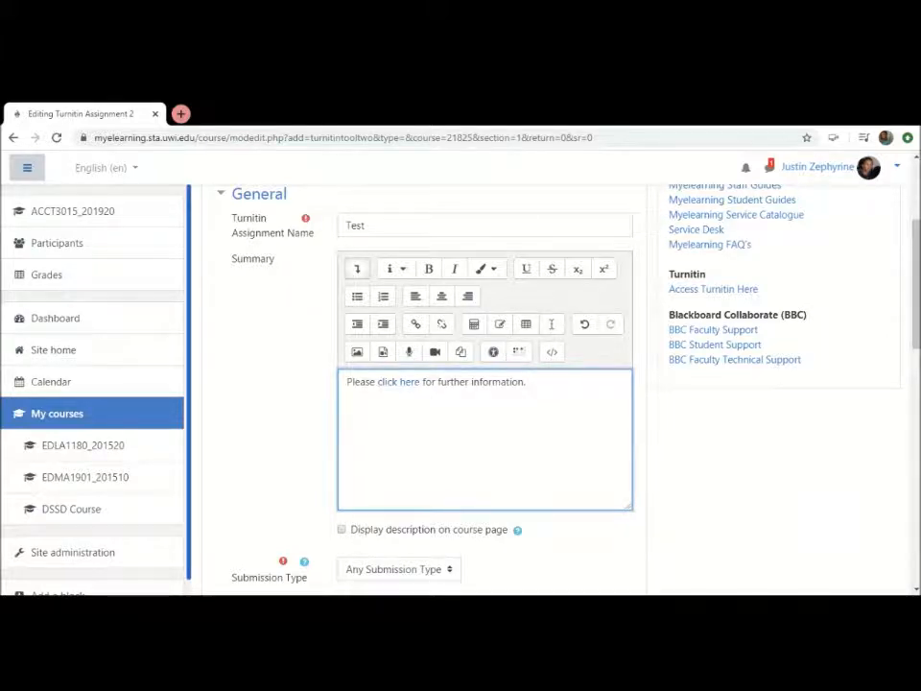
pyautogui.moveTo(420, 382); pyautogui.dragTo(378, 382)
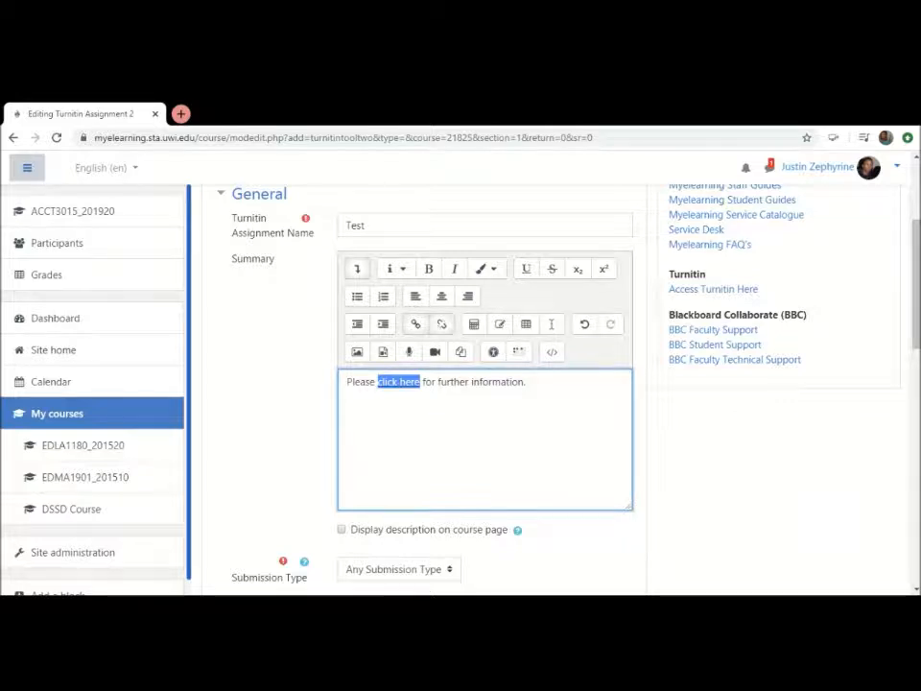
pyautogui.click(493, 272)
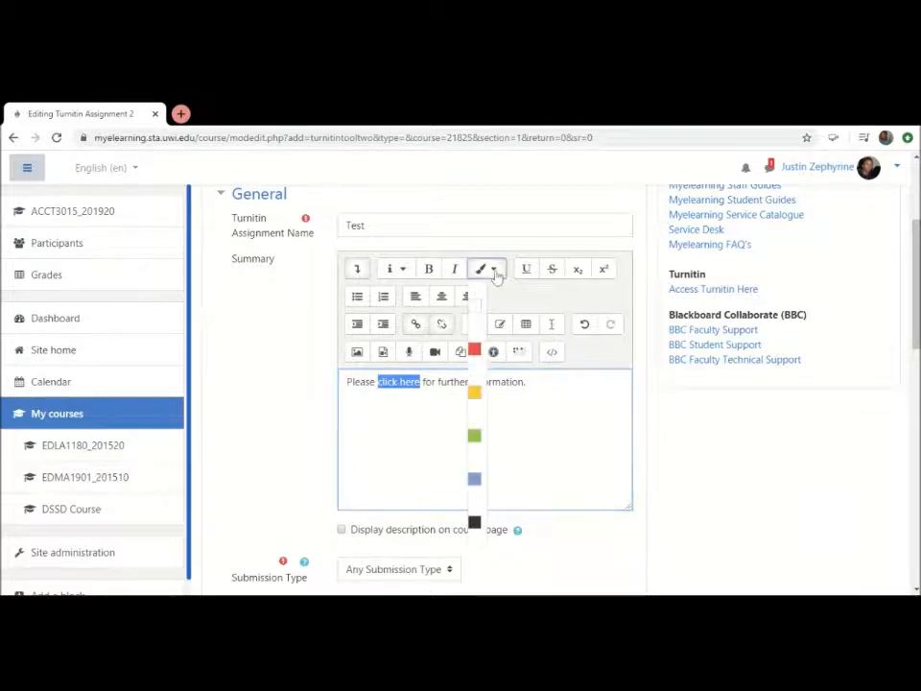
pyautogui.click(474, 482)
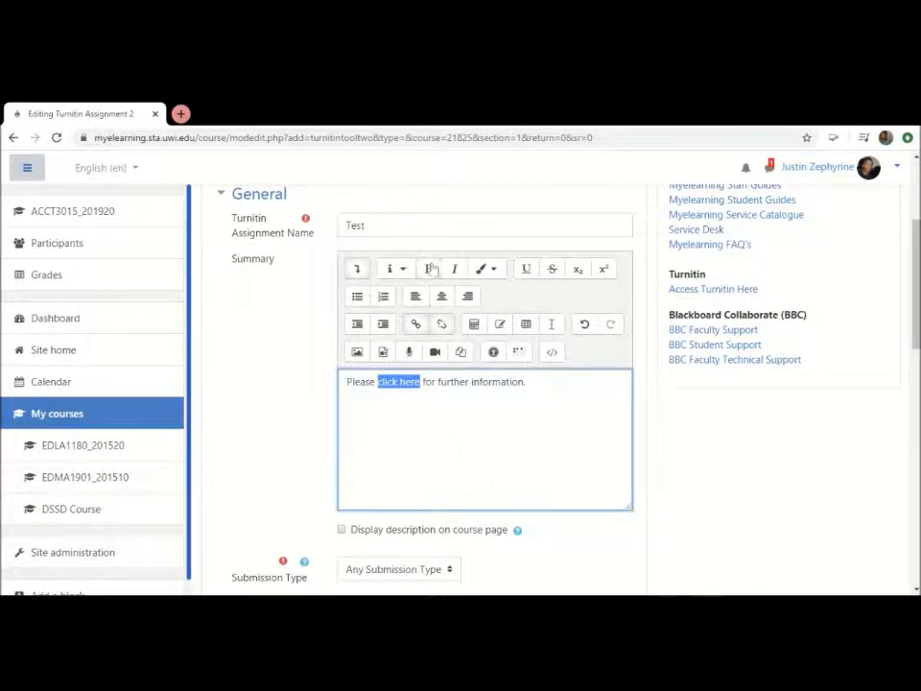
pyautogui.click(527, 272)
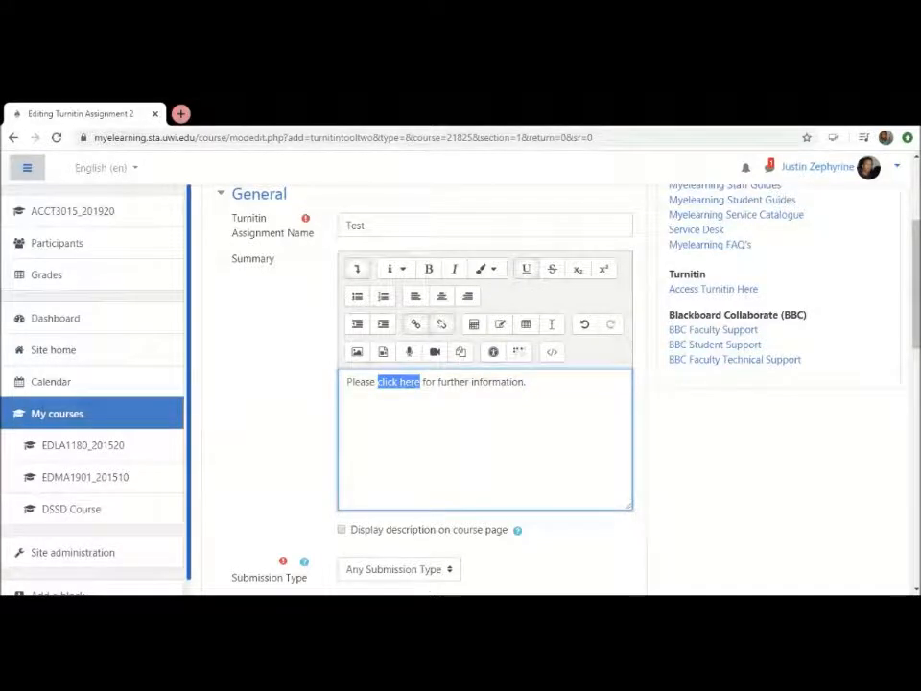
pyautogui.click(529, 382)
# Set the Turnitin assignment's submission type to File Upload
pyautogui.scroll(-2, 485, 384)
pyautogui.scroll(-3, 484, 384)
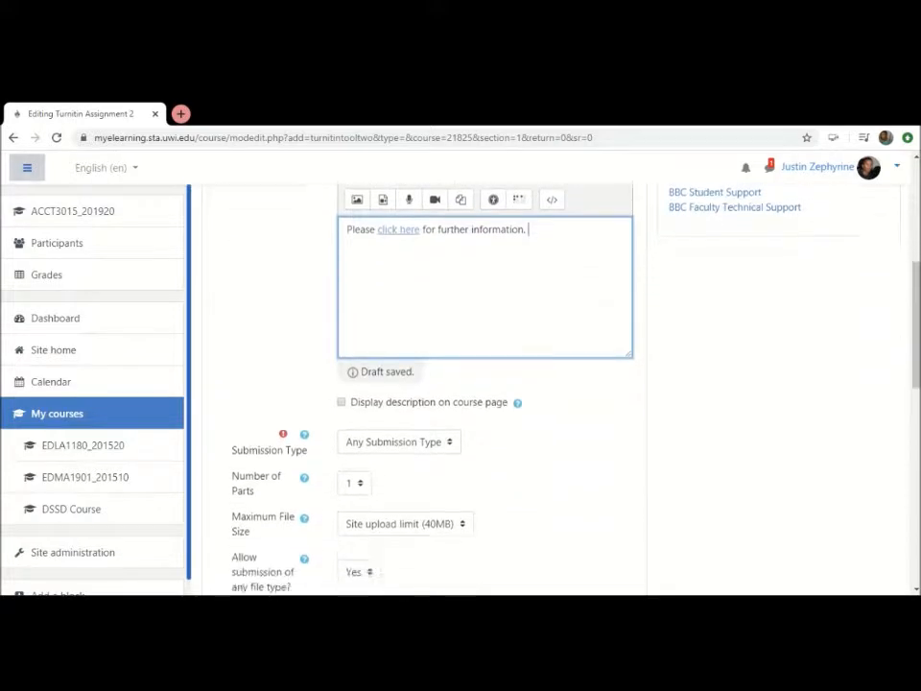
pyautogui.scroll(-1, 485, 384)
pyautogui.scroll(-1, 484, 384)
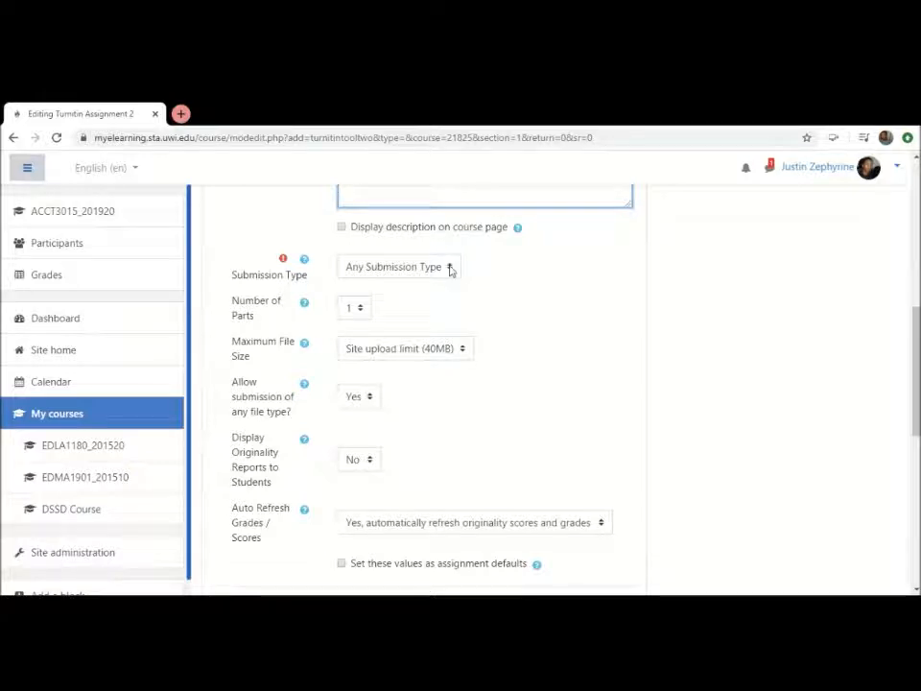
pyautogui.click(450, 269)
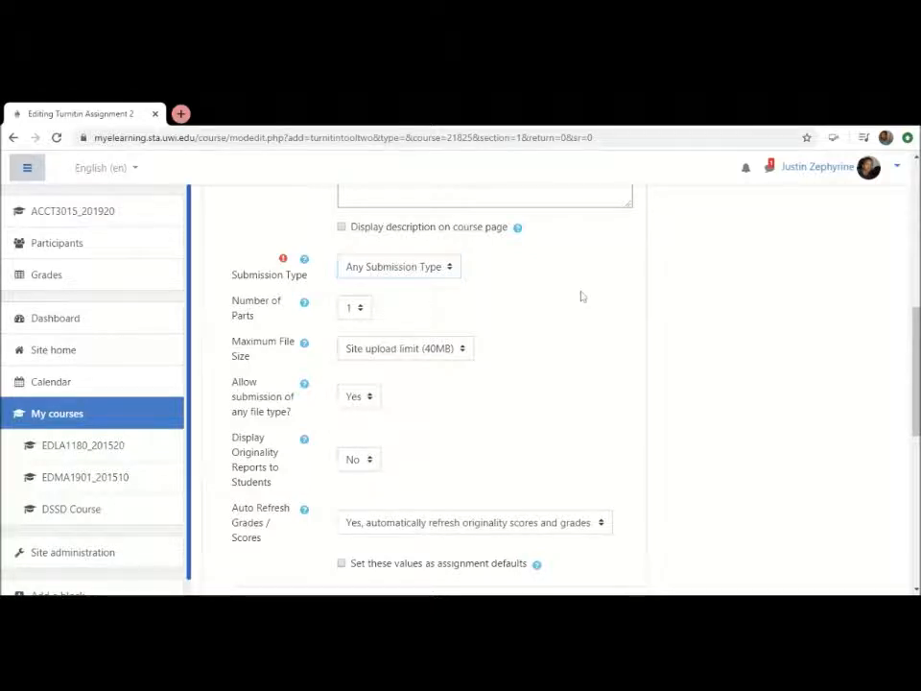
pyautogui.scroll(2, 580, 297)
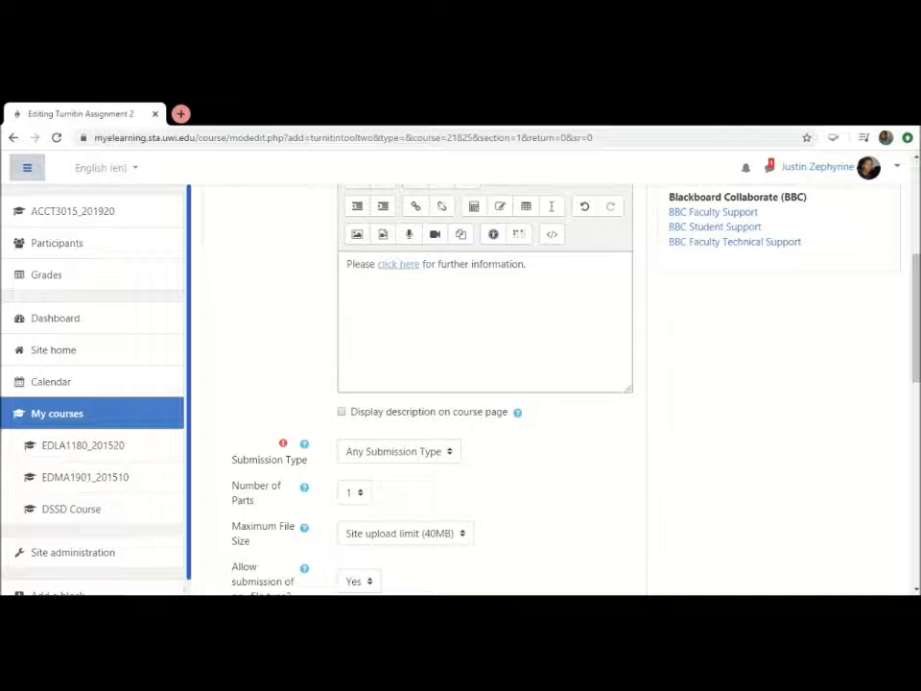
pyautogui.click(528, 264)
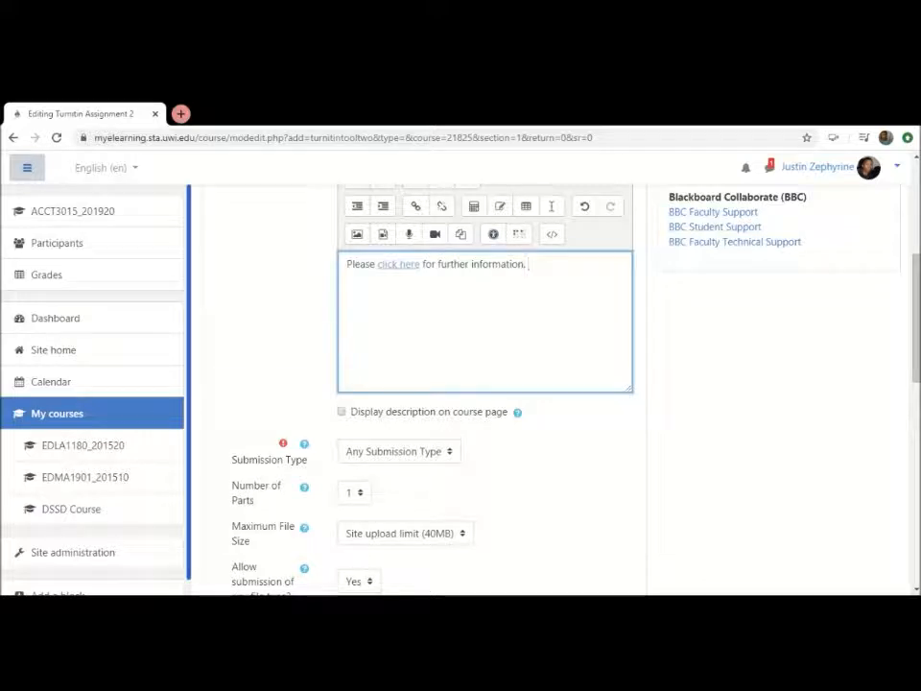
pyautogui.scroll(-2, 573, 464)
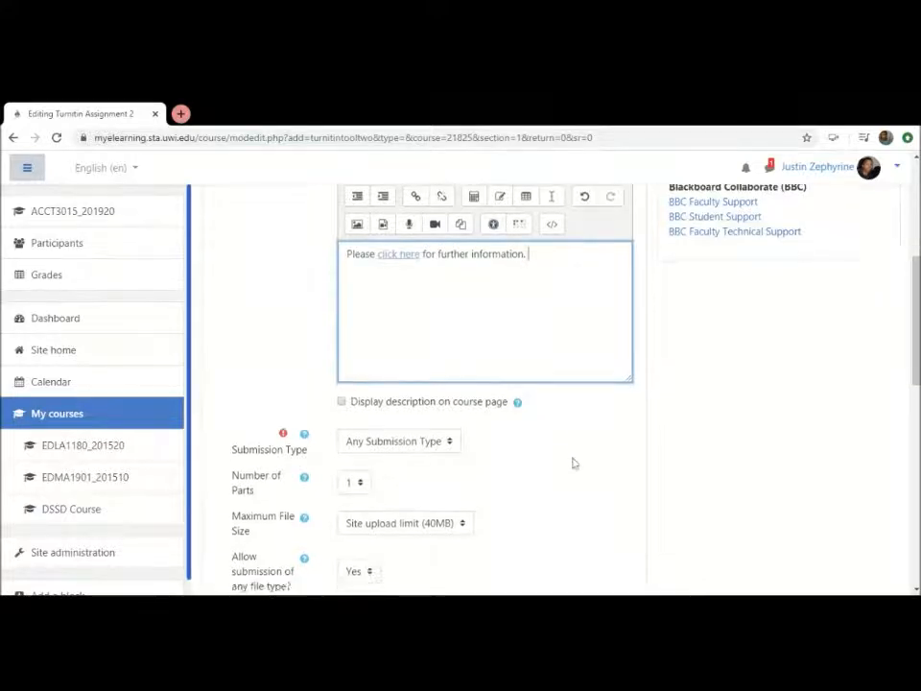
pyautogui.scroll(-2, 573, 463)
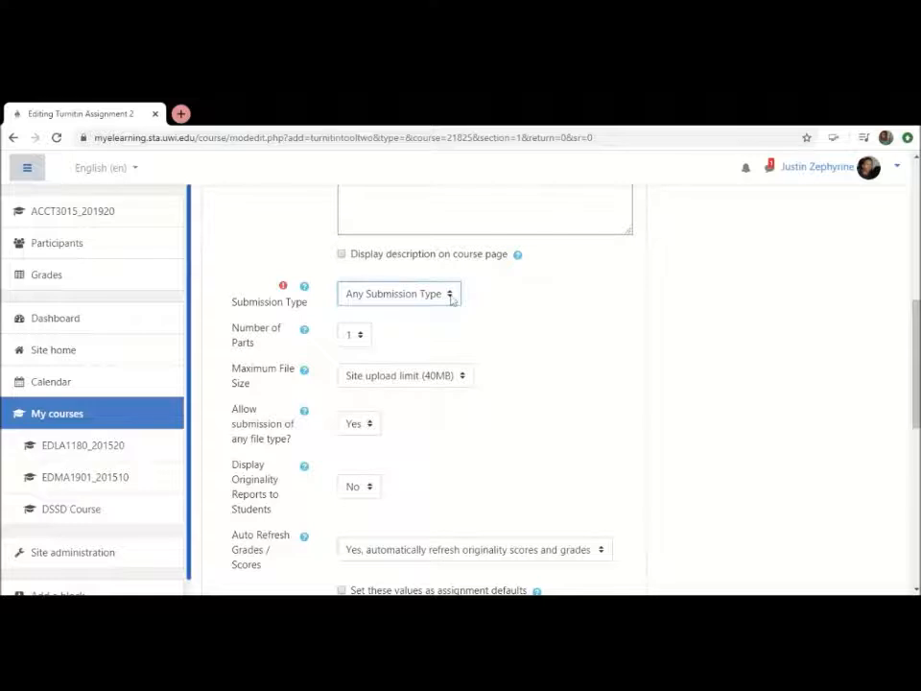
pyautogui.click(396, 327)
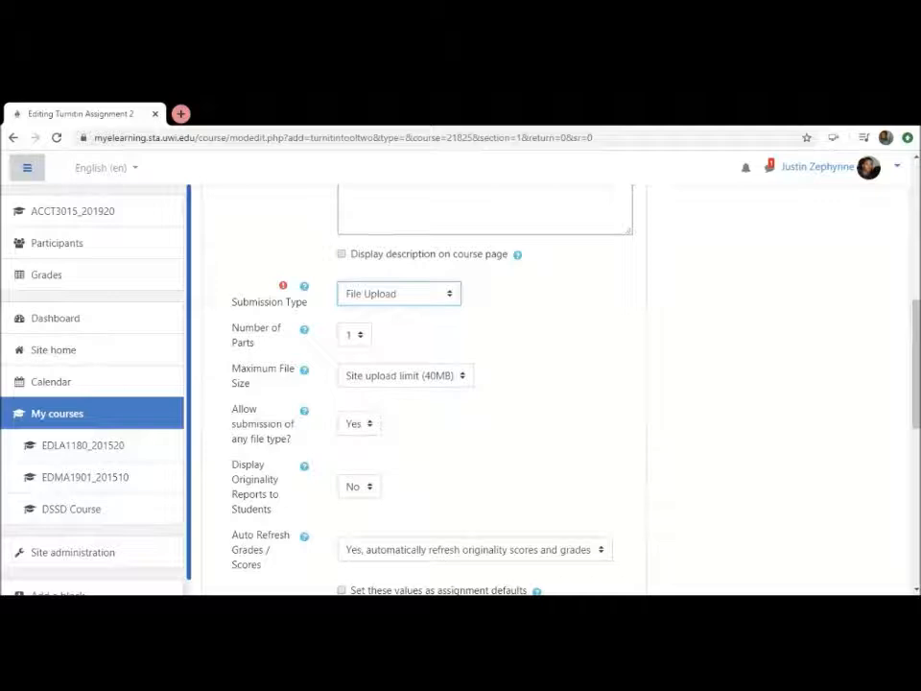
# Set the display of originality reports to students to Yes
pyautogui.scroll(-1, 381, 345)
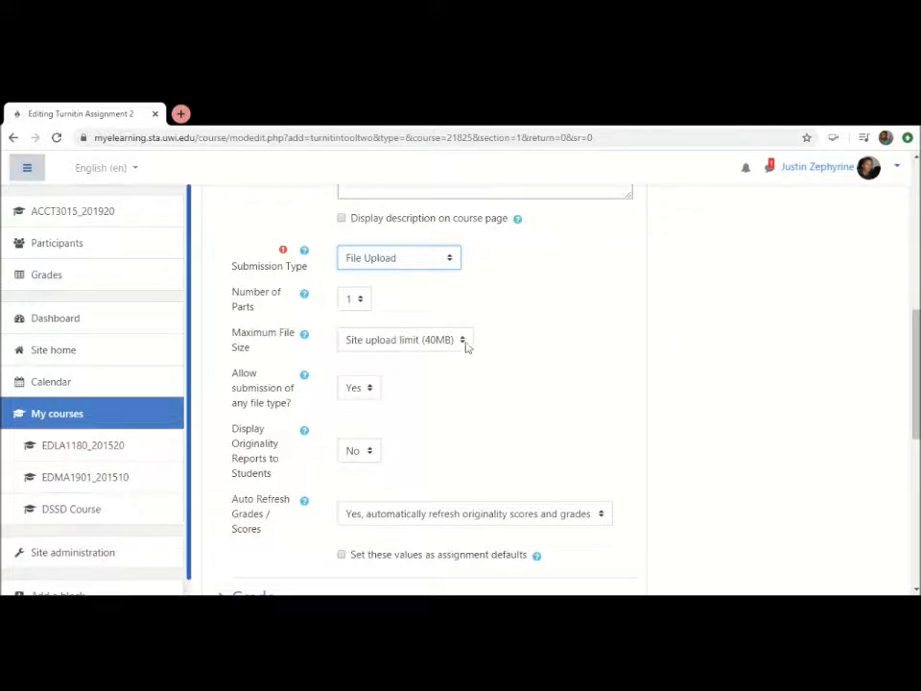
pyautogui.scroll(-1, 466, 347)
pyautogui.scroll(-2, 466, 347)
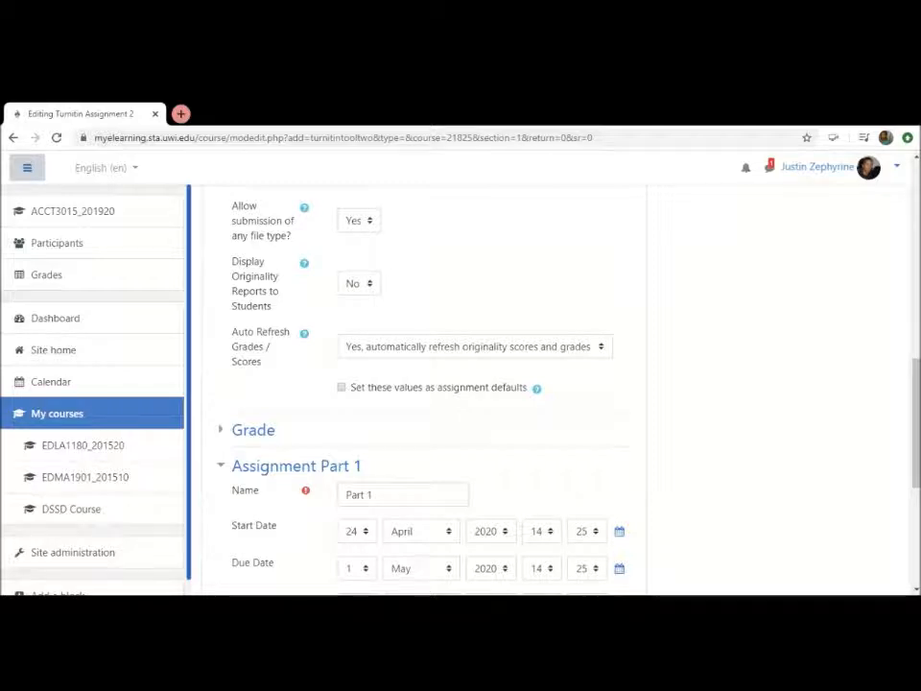
pyautogui.click(371, 286)
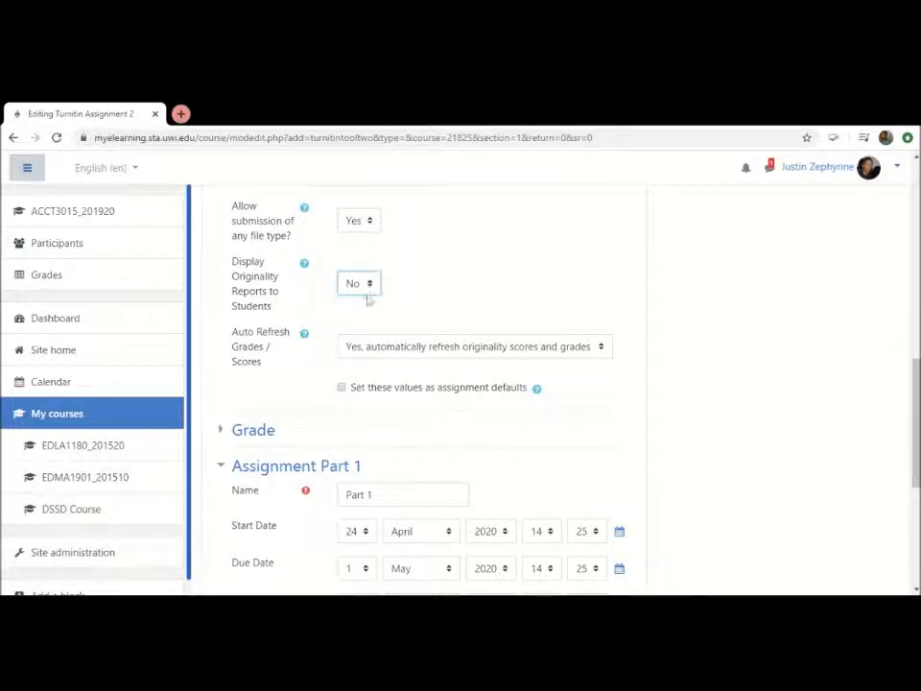
pyautogui.click(367, 308)
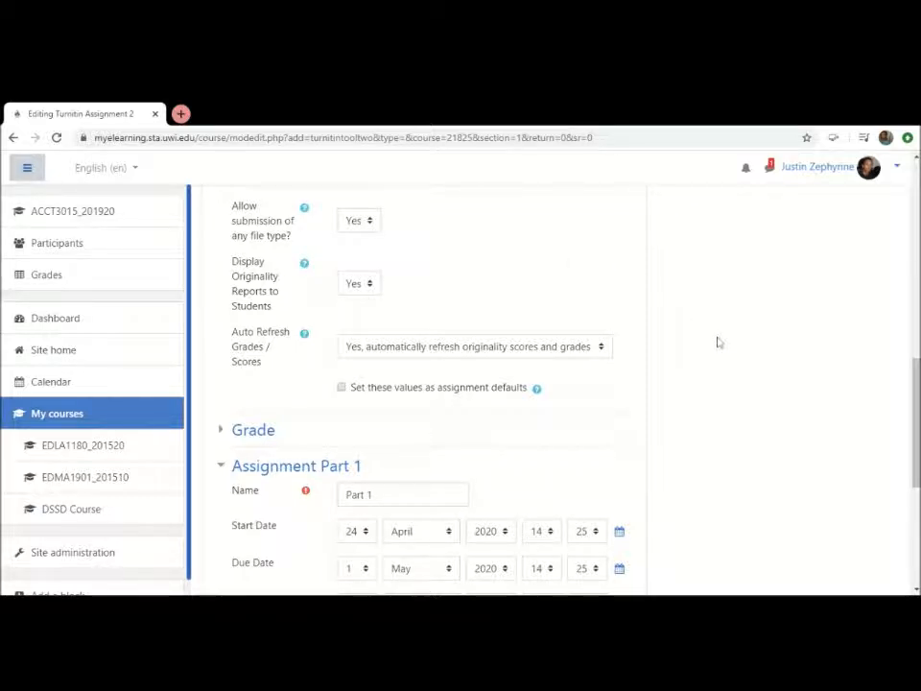
# Expand the assignment's Grade settings and set the maximum grade to 40
pyautogui.scroll(-1, 641, 319)
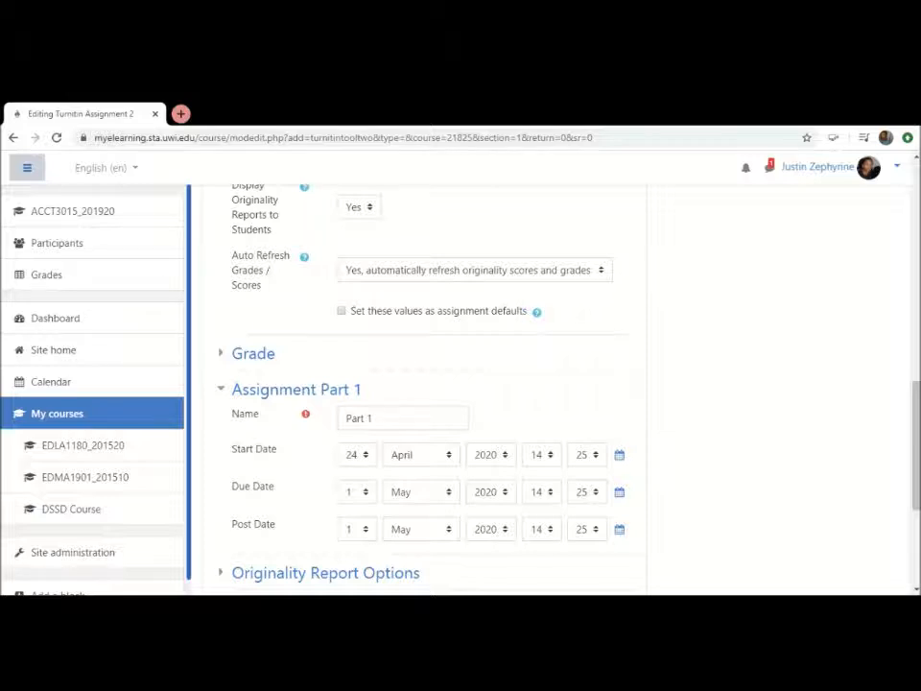
pyautogui.scroll(-1, 621, 288)
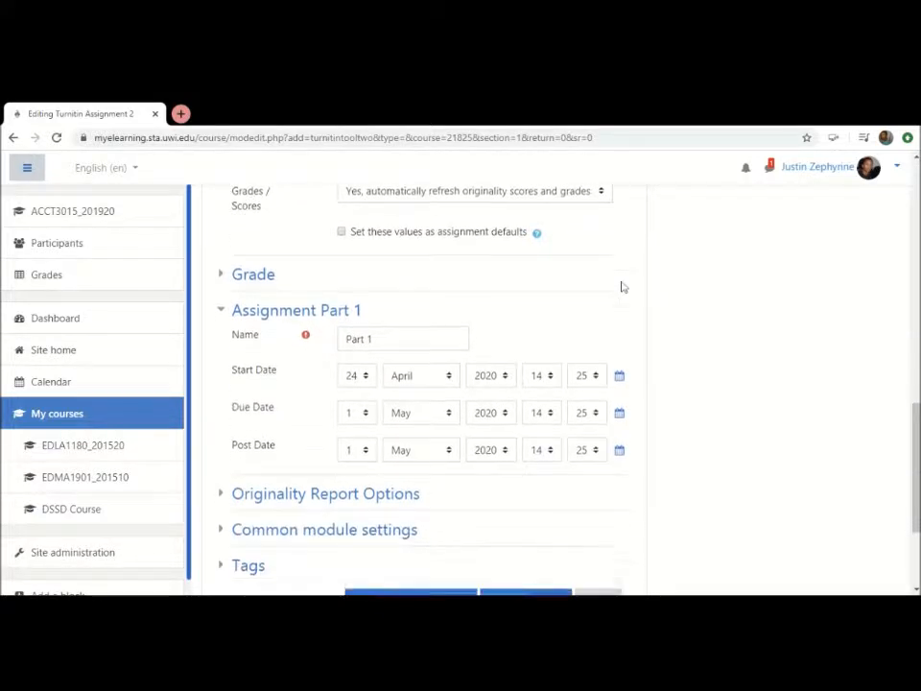
pyautogui.click(254, 264)
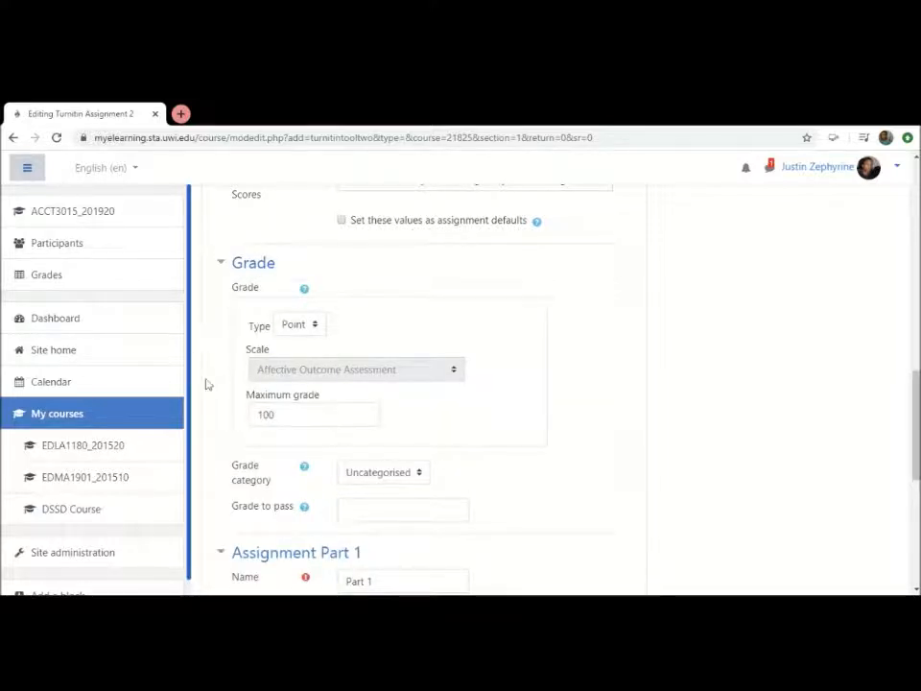
pyautogui.scroll(-1, 206, 384)
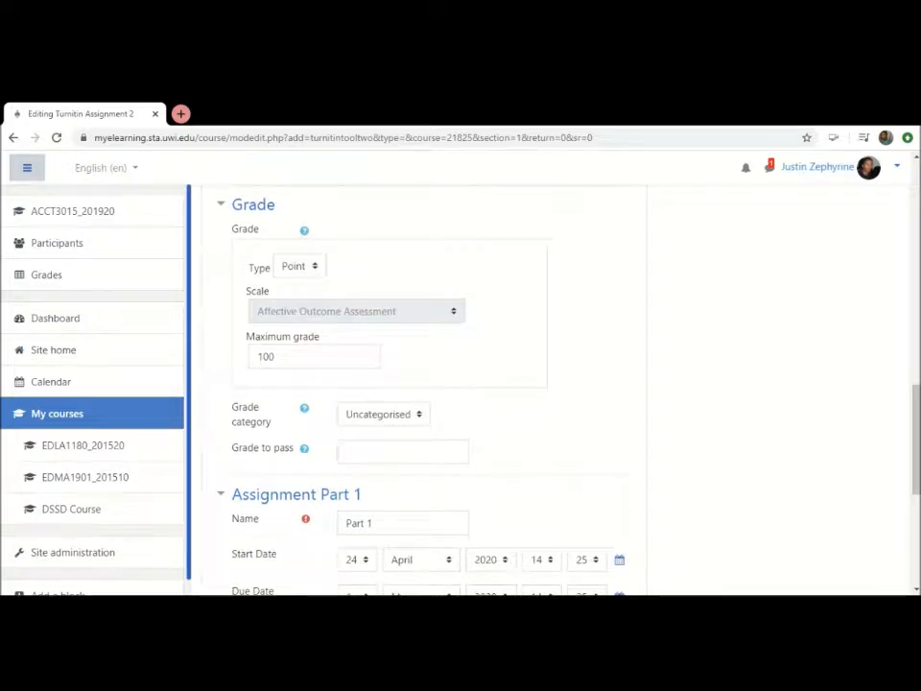
pyautogui.click(271, 357)
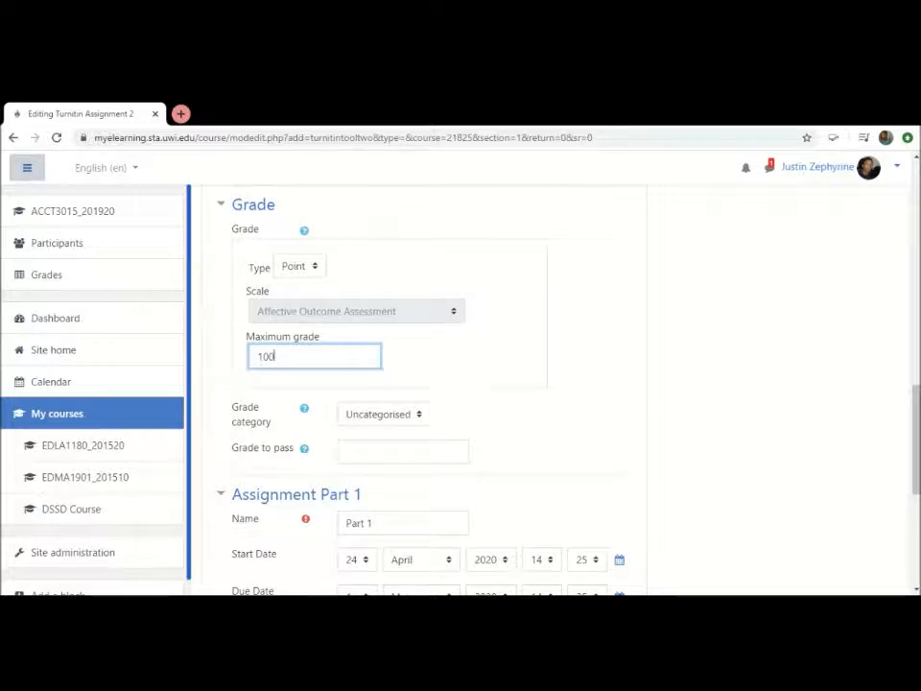
pyautogui.press('BackSpace')
pyautogui.press('BackSpace')
pyautogui.press('BackSpace')
pyautogui.write('40')
pyautogui.scroll(-2, 460, 378)
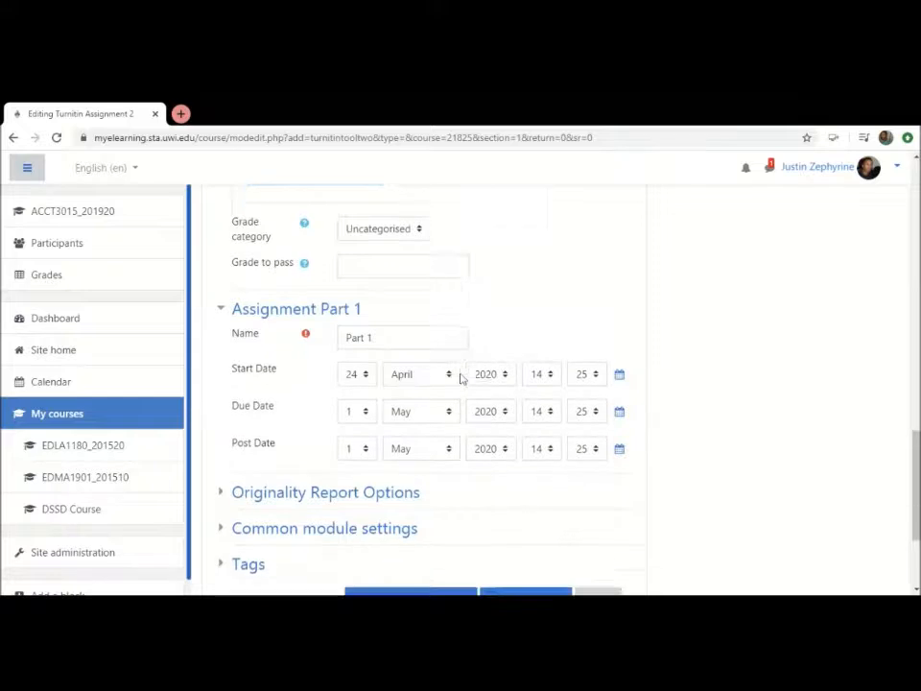
pyautogui.scroll(2, 461, 379)
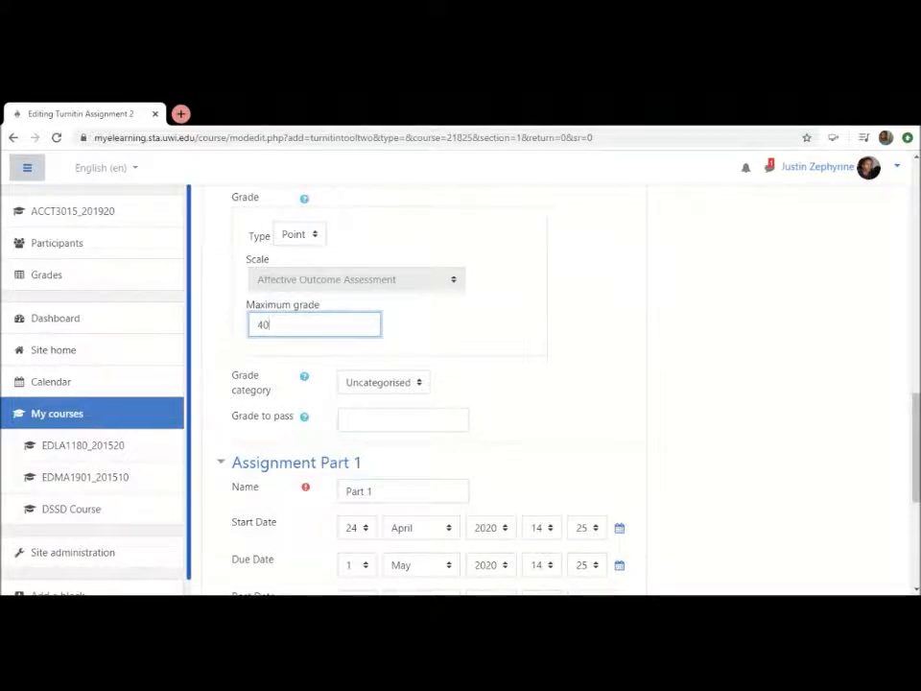
pyautogui.scroll(-5, 552, 384)
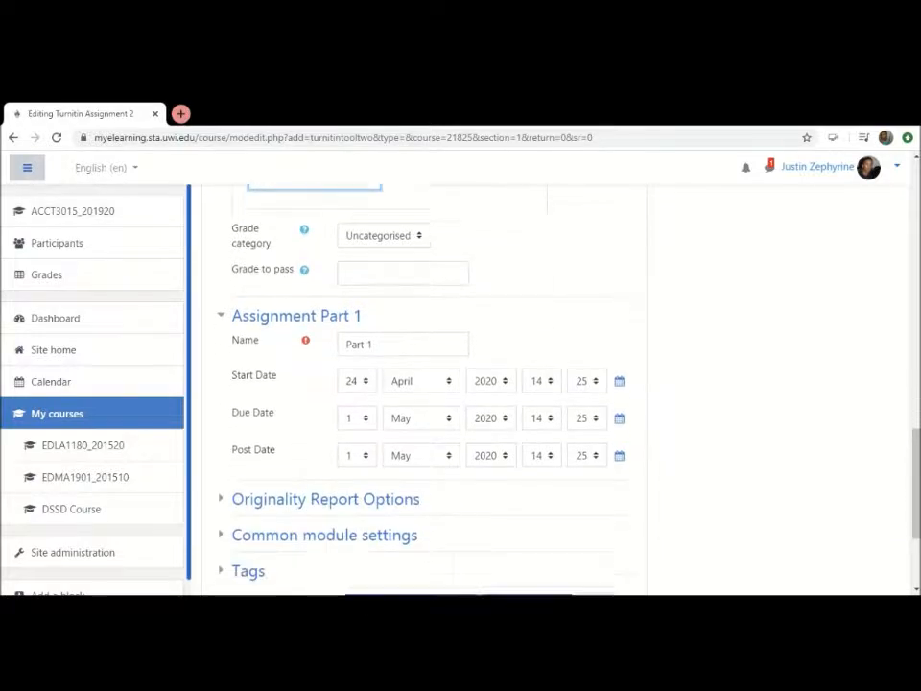
# Set the due time of Assignment Part 1 to 23:59, leaving its due day as it is
pyautogui.scroll(1, 552, 383)
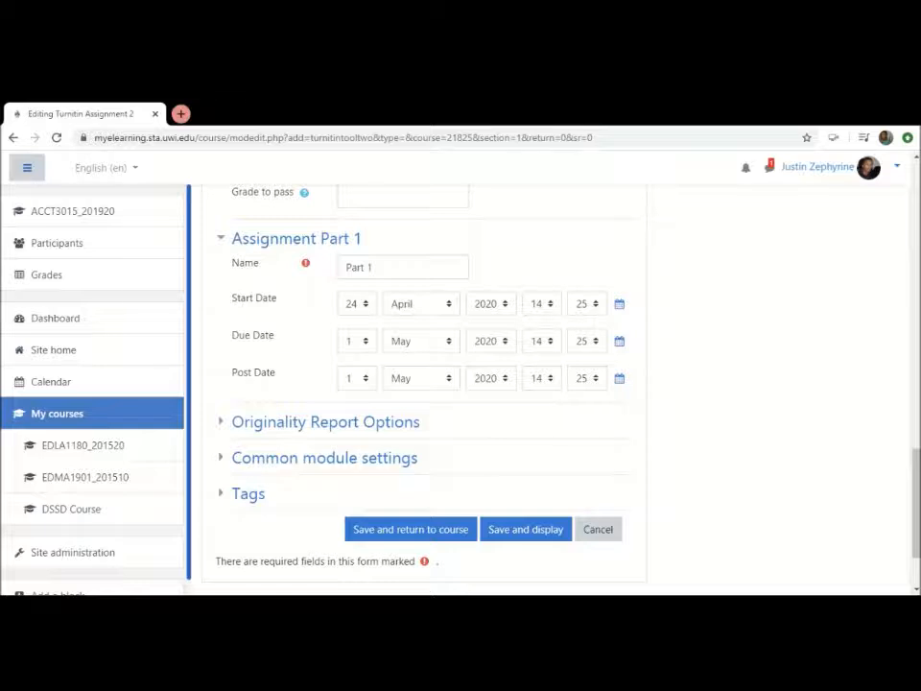
pyautogui.click(541, 305)
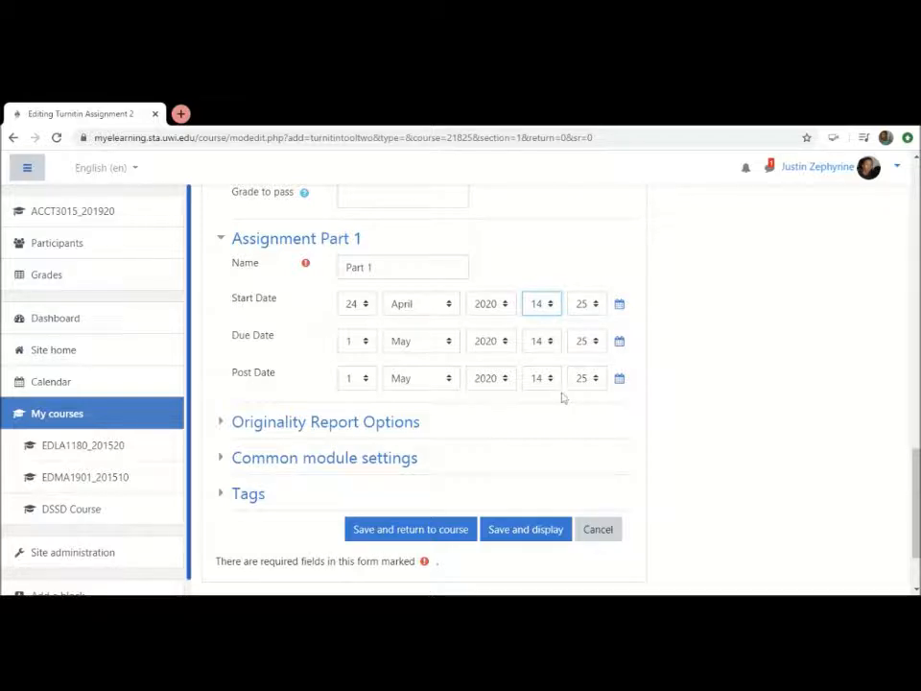
pyautogui.scroll(2, 650, 500)
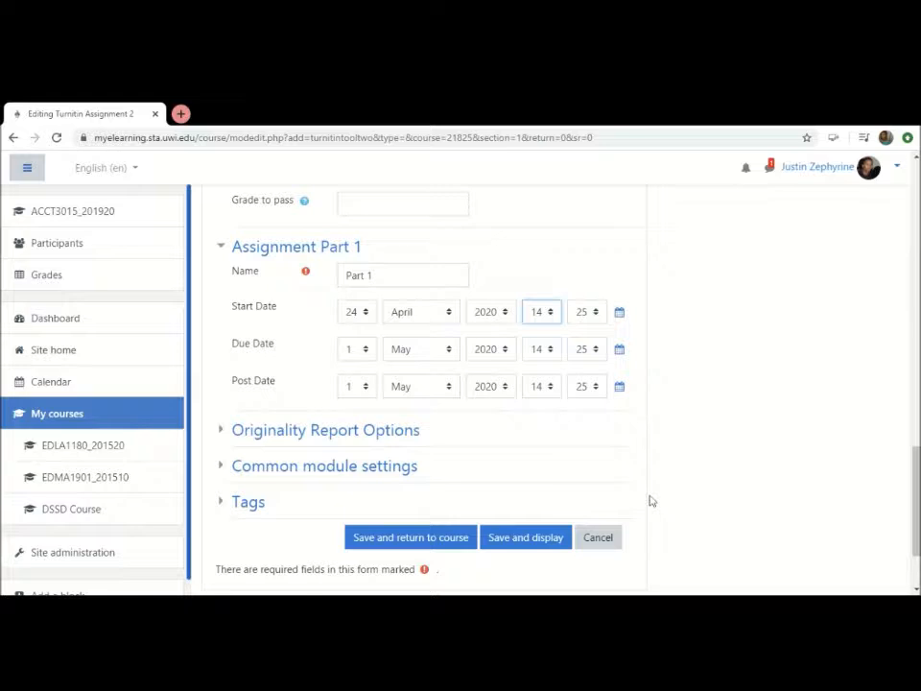
pyautogui.scroll(-3, 650, 499)
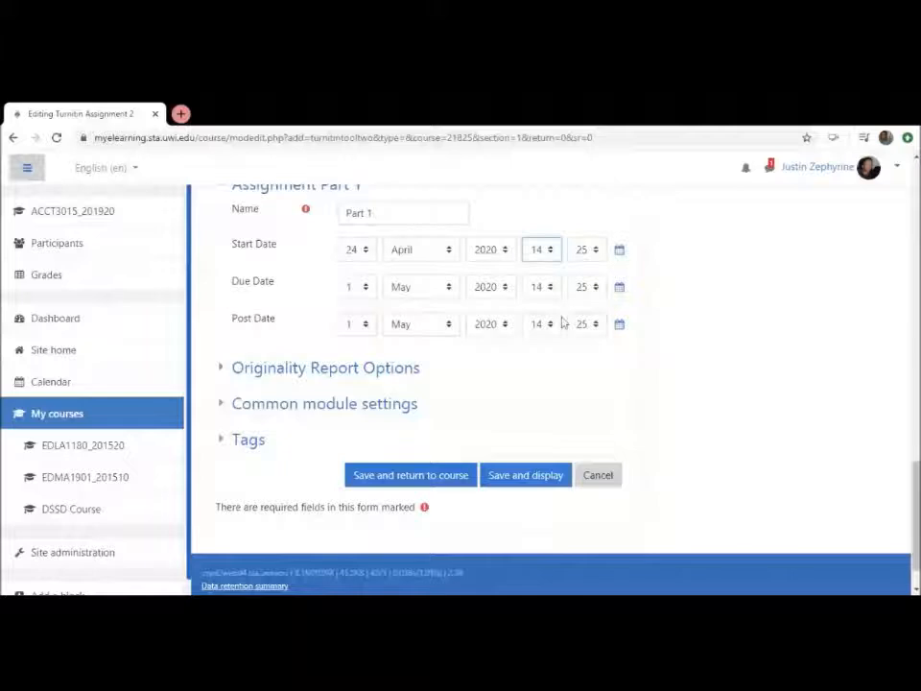
pyautogui.scroll(2, 595, 516)
pyautogui.scroll(-1, 595, 515)
pyautogui.scroll(-2, 597, 516)
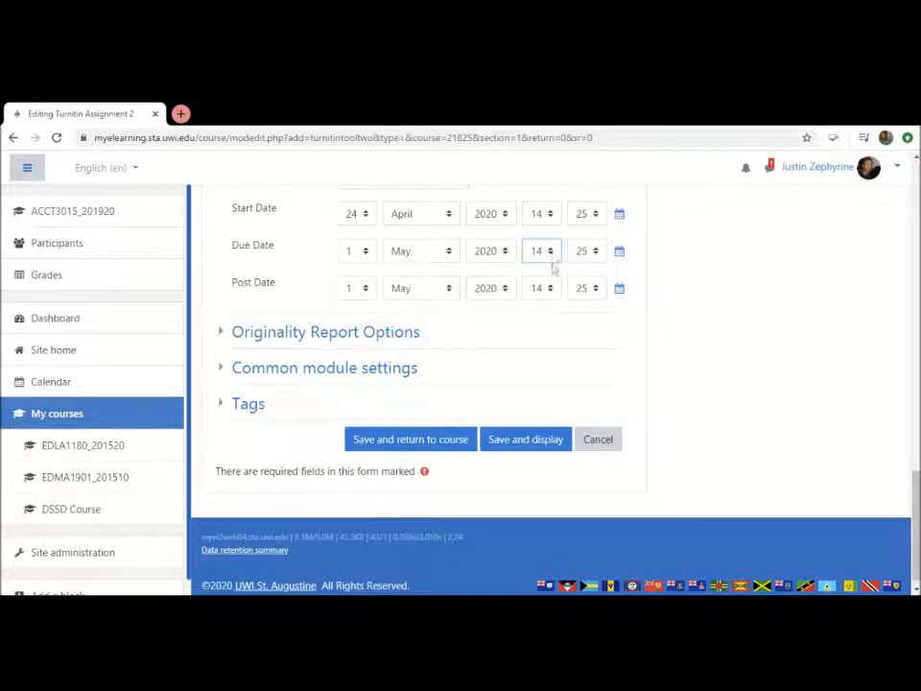
pyautogui.scroll(1, 574, 494)
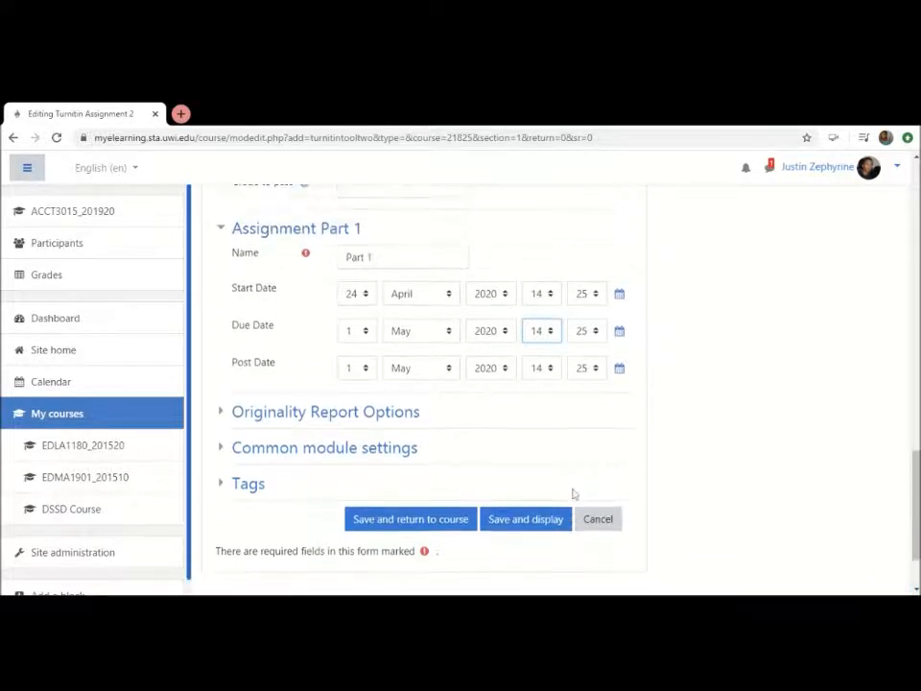
pyautogui.scroll(-1, 574, 491)
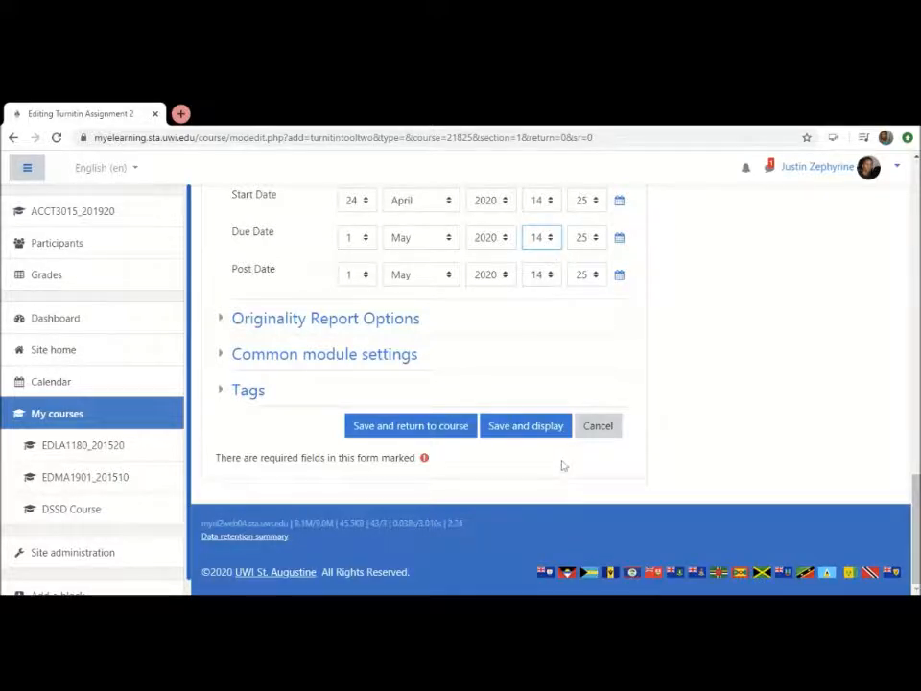
pyautogui.write('22')
pyautogui.press('Tab')
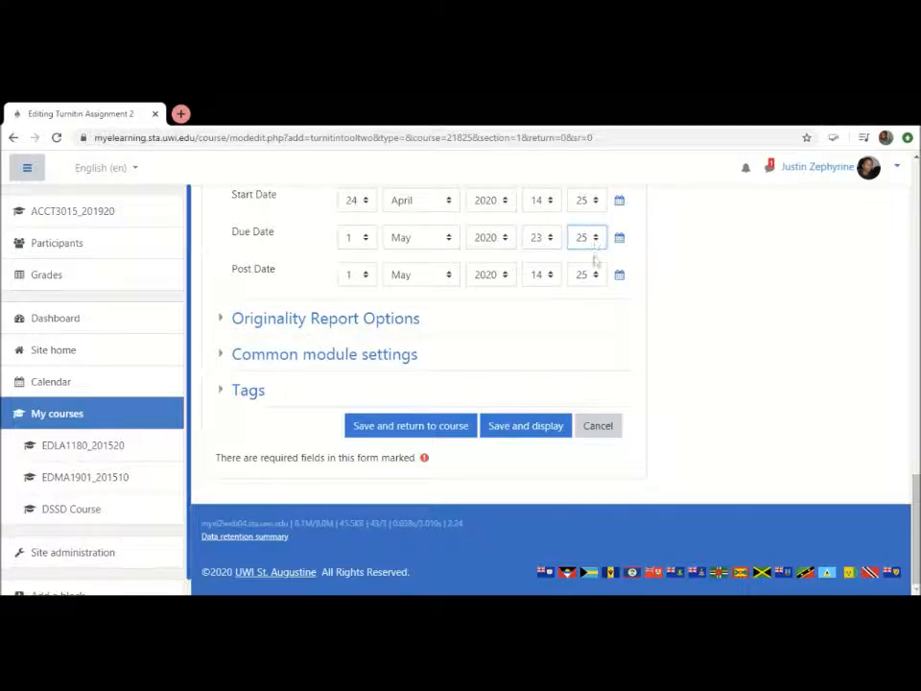
pyautogui.write('57')
pyautogui.write('59')
pyautogui.click(713, 351)
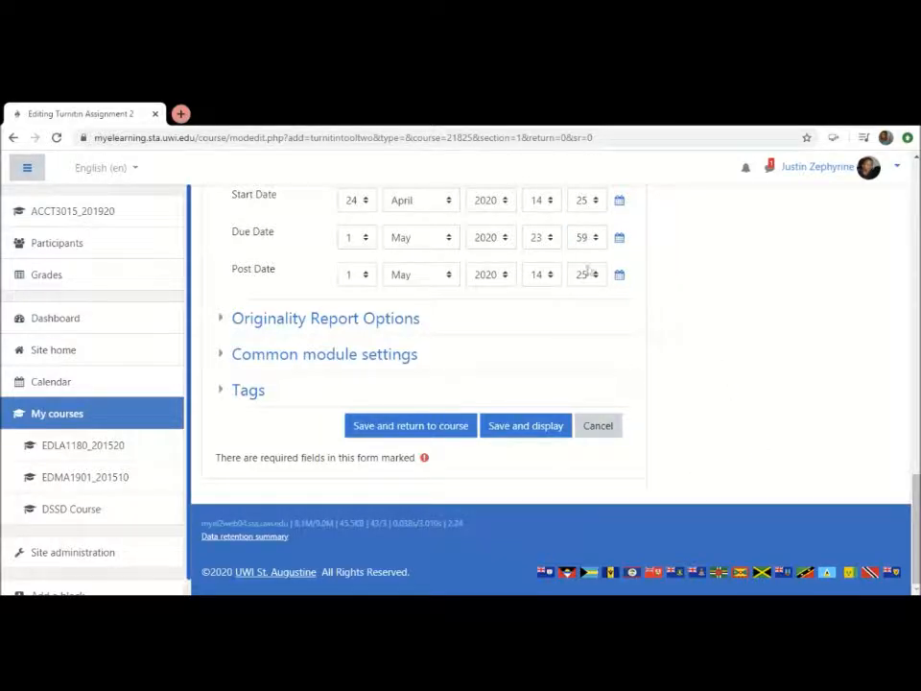
# Set the post date of Assignment Part 1 to 24 April, the same day as its start date
pyautogui.click(365, 276)
pyautogui.write('24')
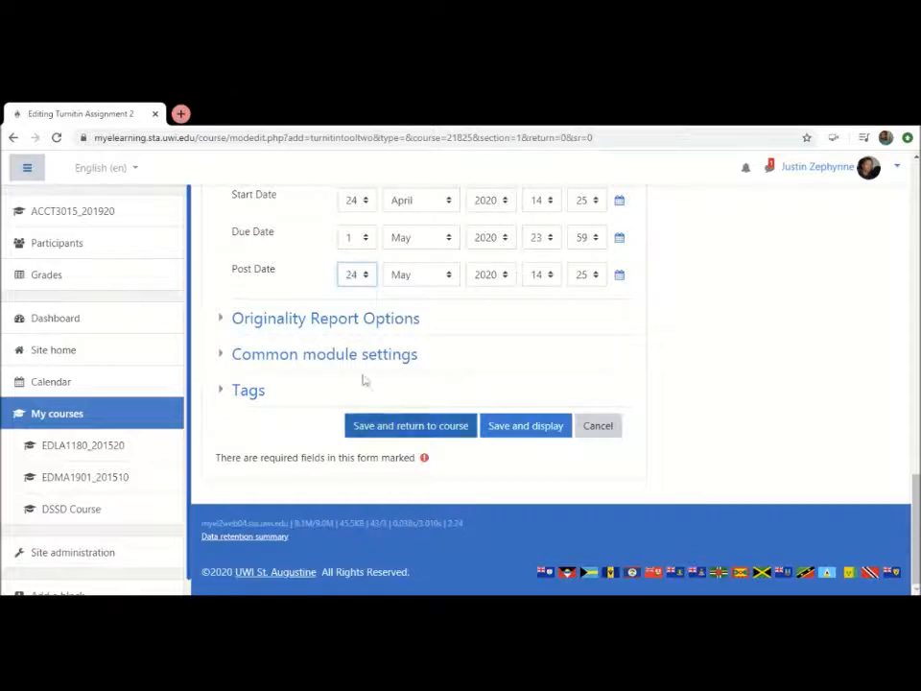
pyautogui.press('Tab')
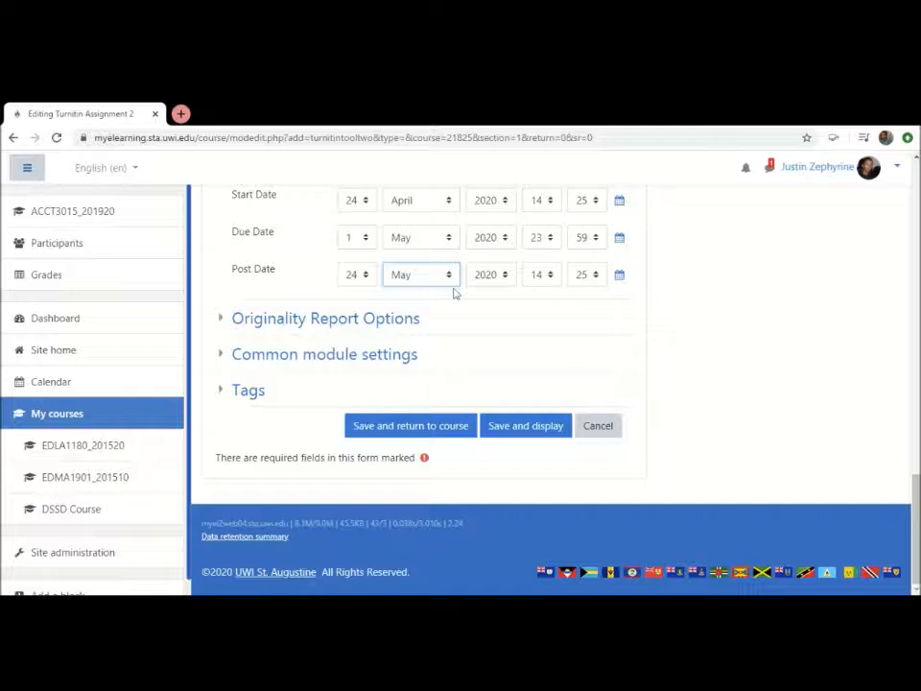
pyautogui.press('Up')
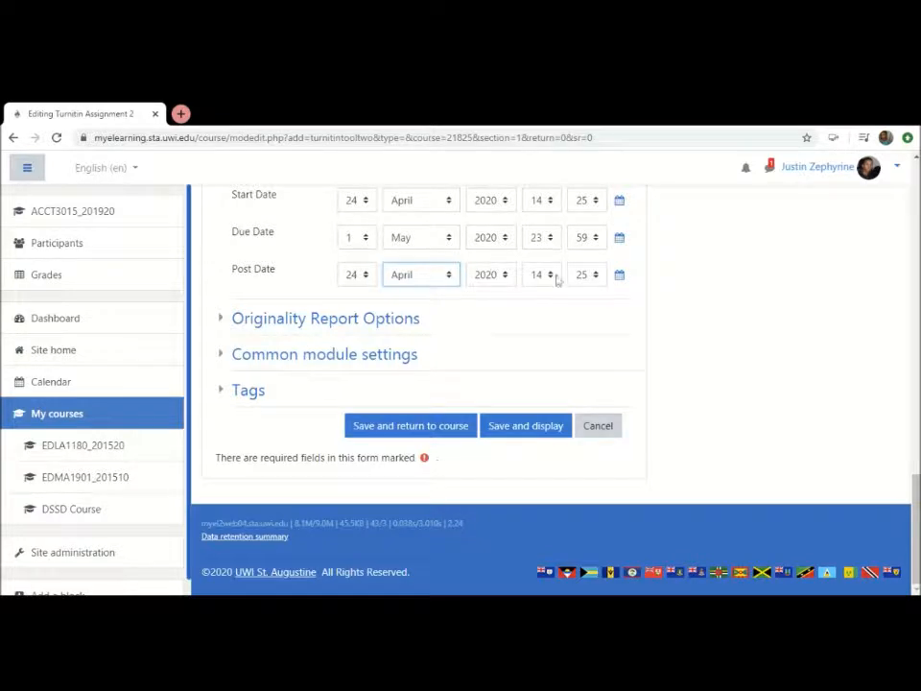
pyautogui.click(723, 295)
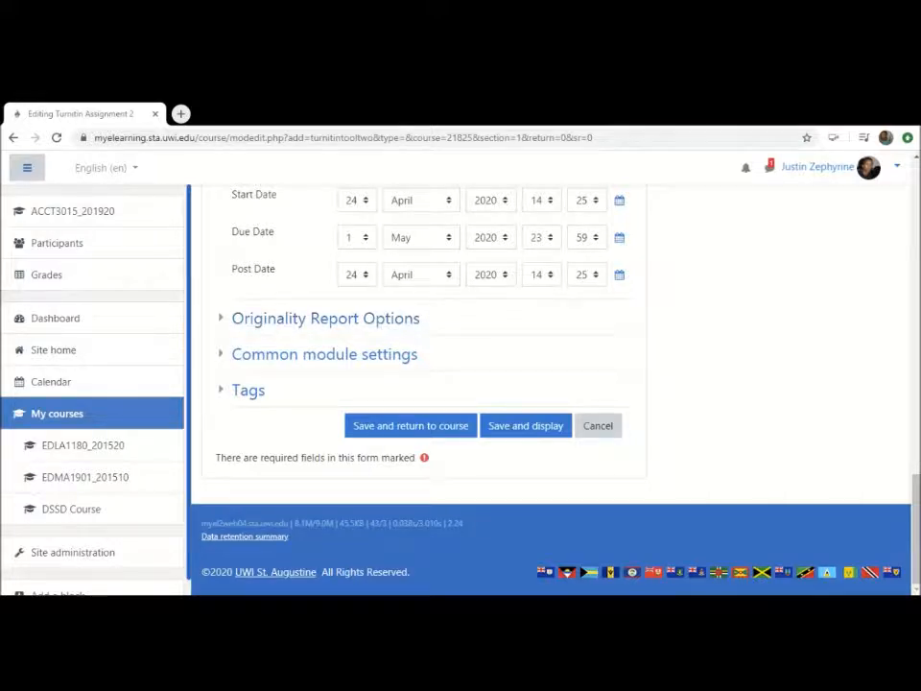
# Go back to the submission settings and view the choices for the number of parts, keeping it at 1
pyautogui.scroll(9, 919, 303)
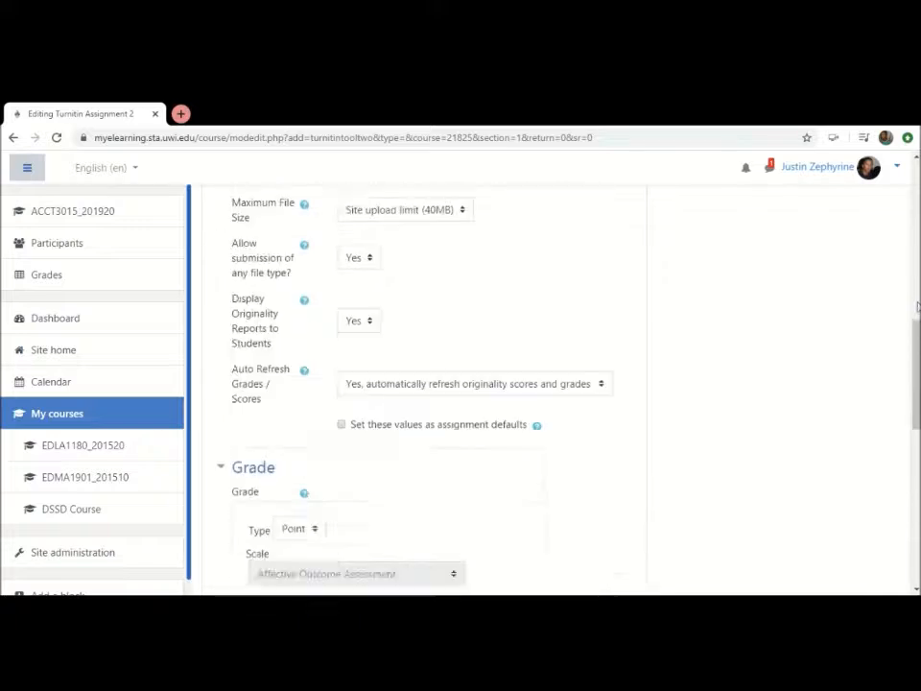
pyautogui.scroll(5, 918, 305)
pyautogui.scroll(-2, 919, 305)
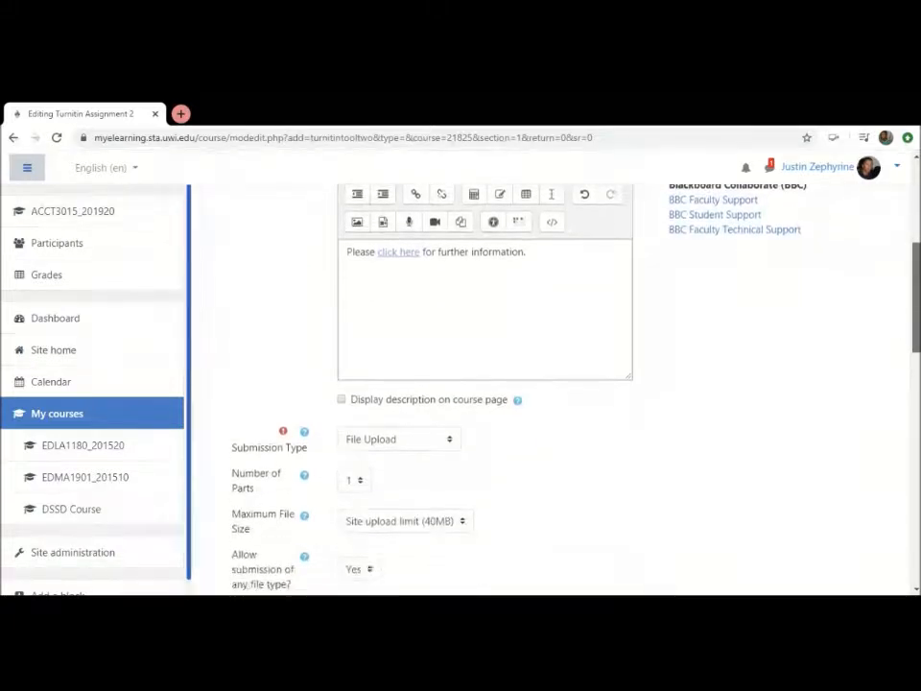
pyautogui.scroll(-1, 919, 305)
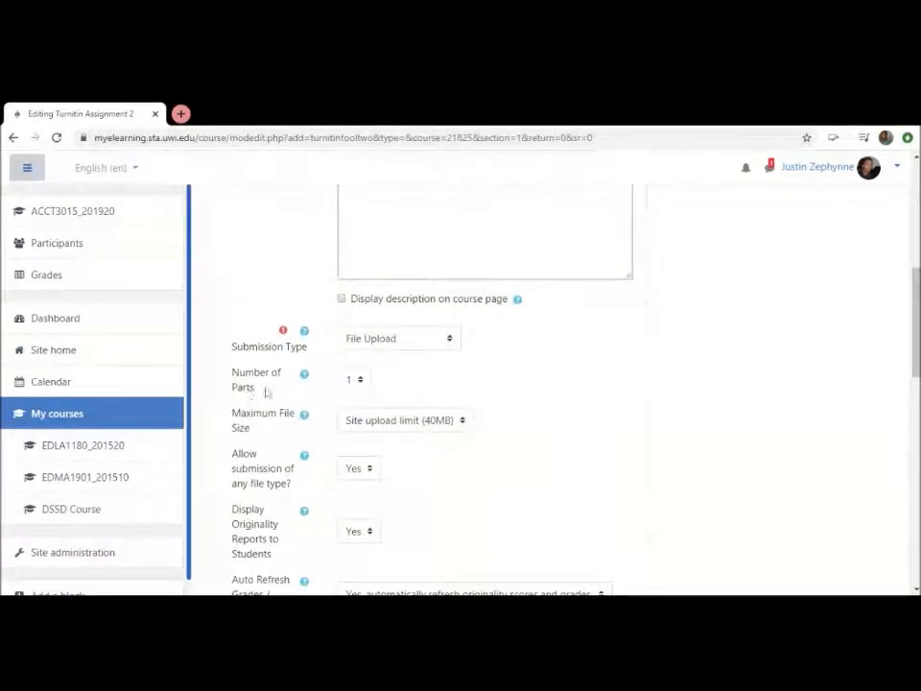
pyautogui.click(360, 394)
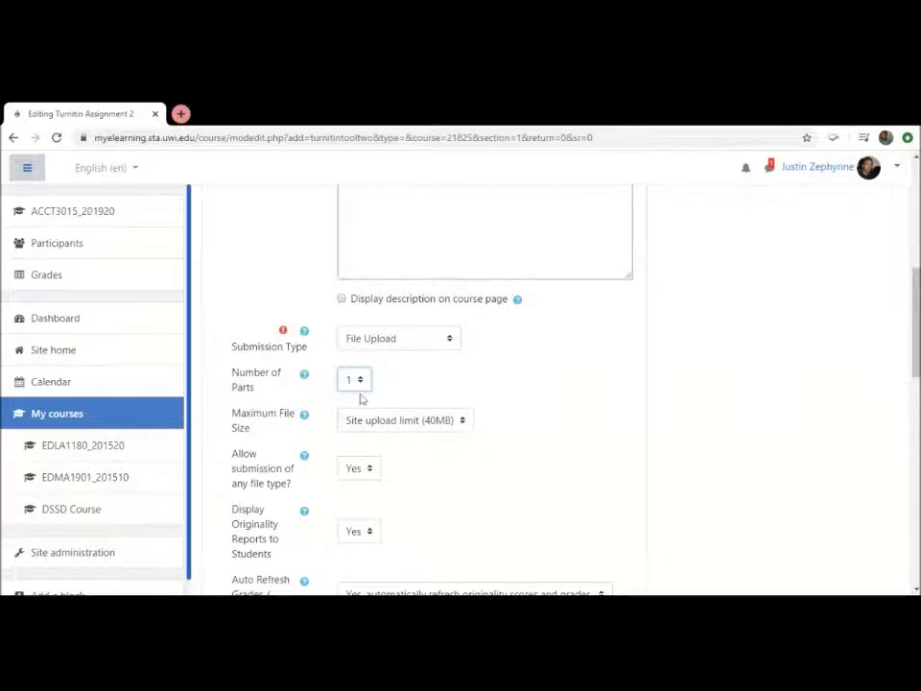
pyautogui.click(575, 339)
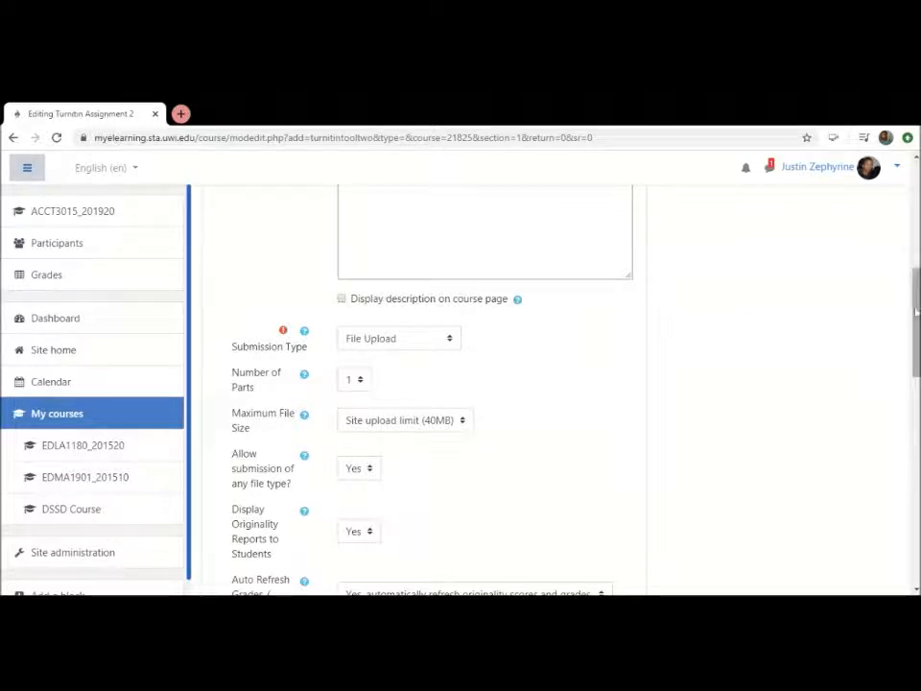
# Expand the Originality Report Options and review the late submission, report generation, paper storage, source check and exclusion settings
pyautogui.moveTo(916, 309); pyautogui.dragTo(918, 498)
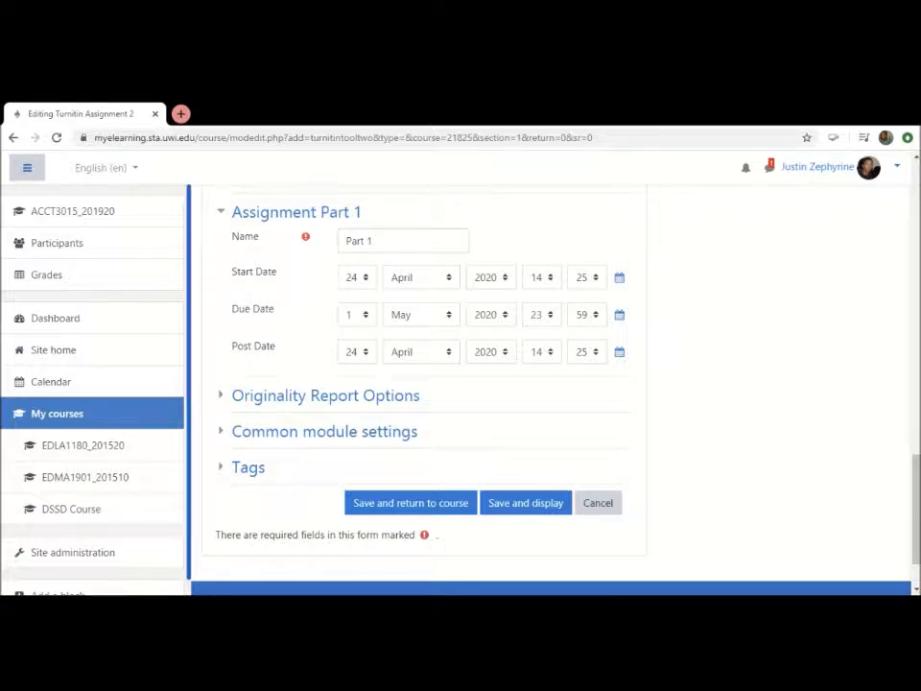
pyautogui.click(387, 402)
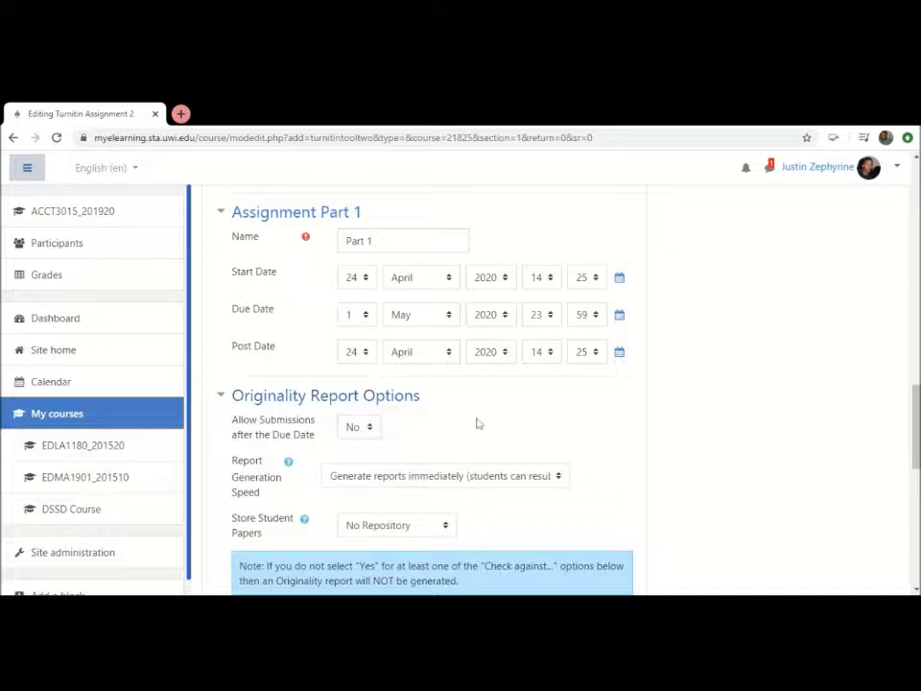
pyautogui.scroll(-2, 457, 418)
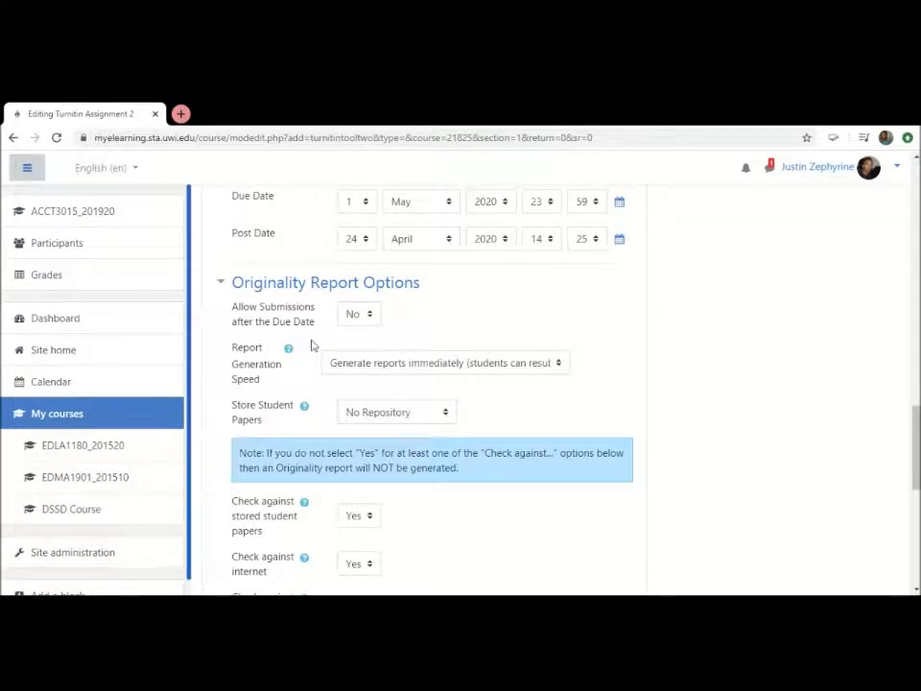
pyautogui.scroll(-1, 311, 346)
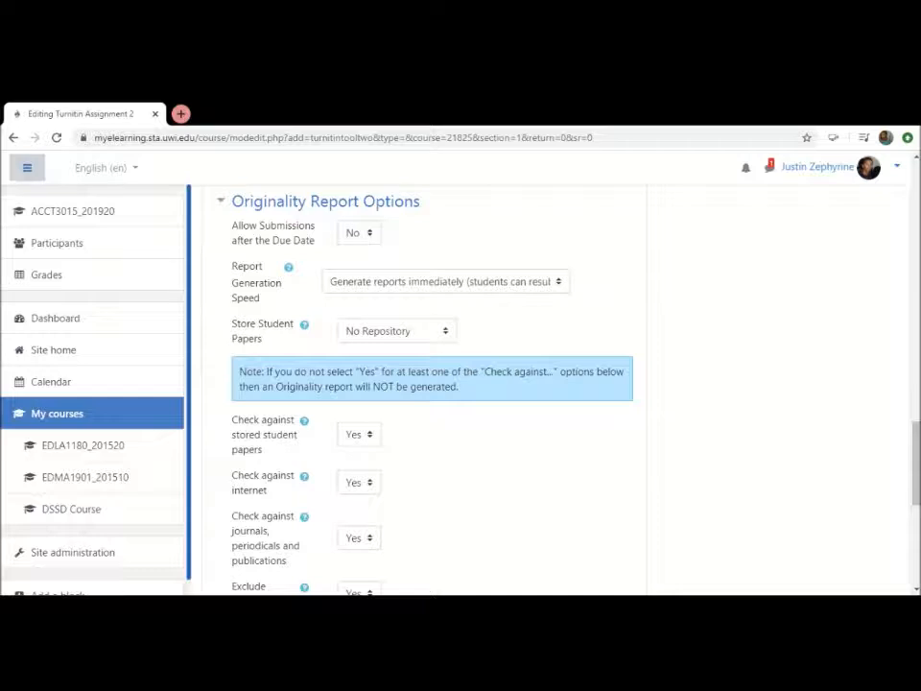
pyautogui.scroll(-1, 490, 484)
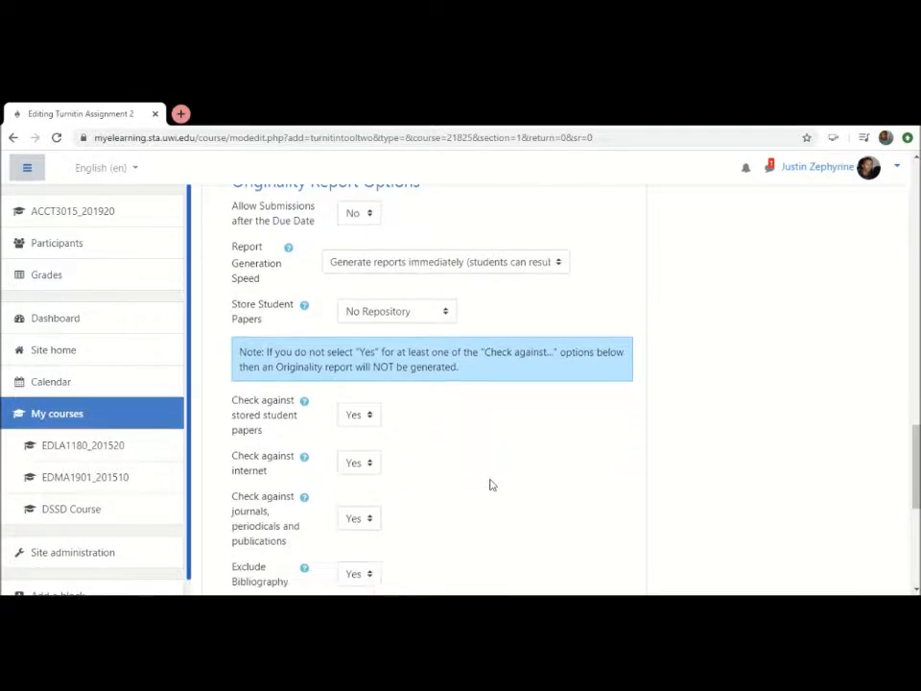
pyautogui.scroll(-3, 489, 485)
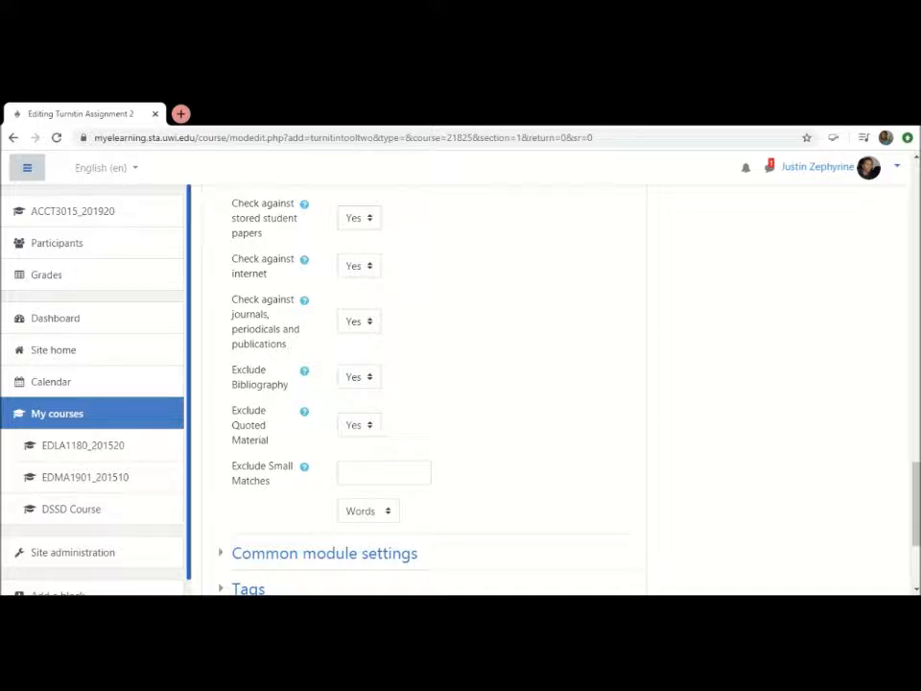
pyautogui.scroll(-3, 454, 438)
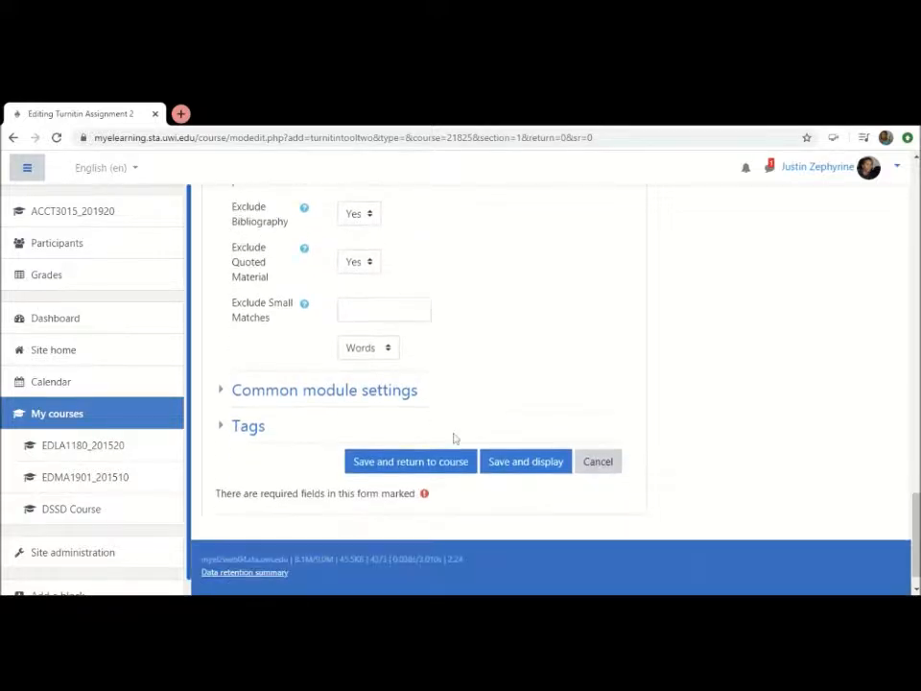
pyautogui.scroll(10, 454, 438)
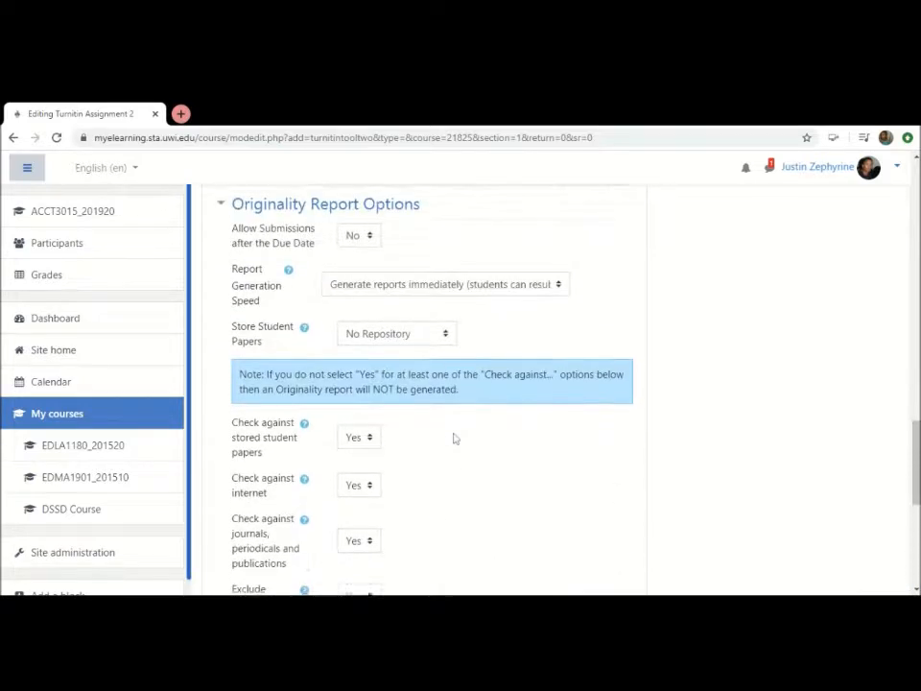
pyautogui.scroll(-7, 454, 437)
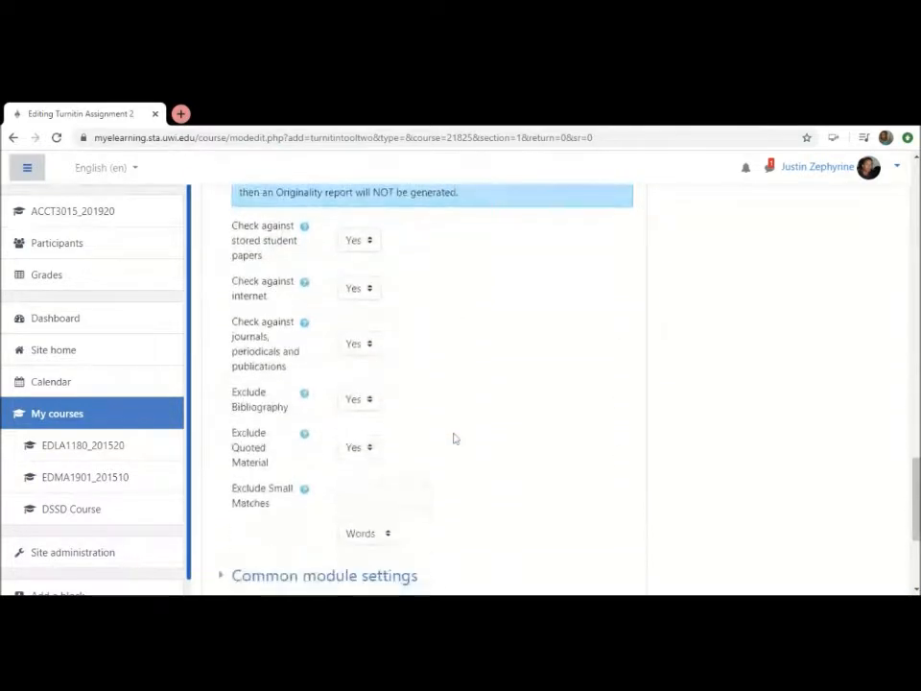
pyautogui.scroll(-3, 454, 438)
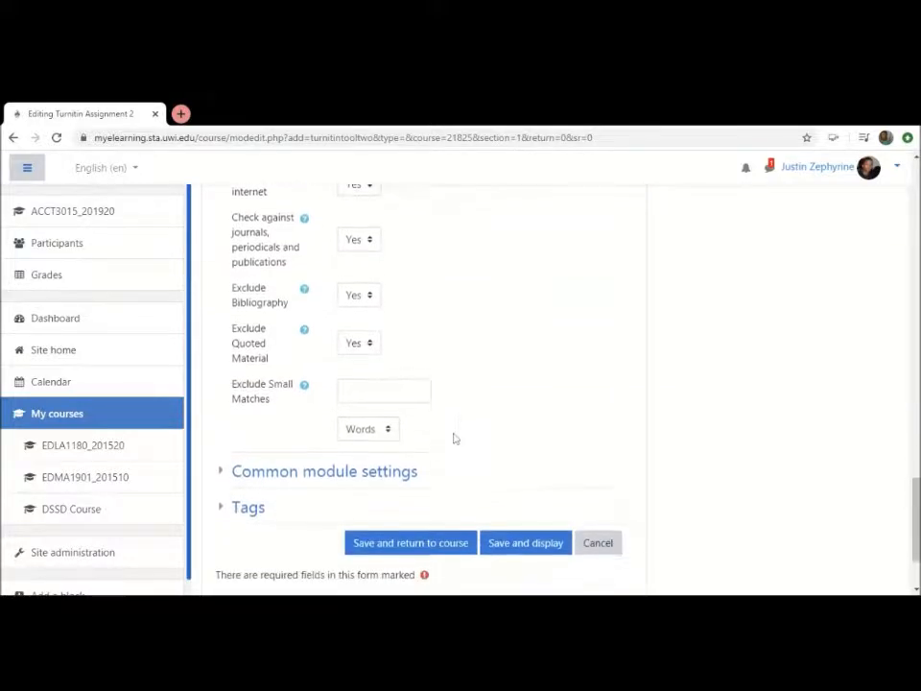
pyautogui.scroll(-3, 455, 438)
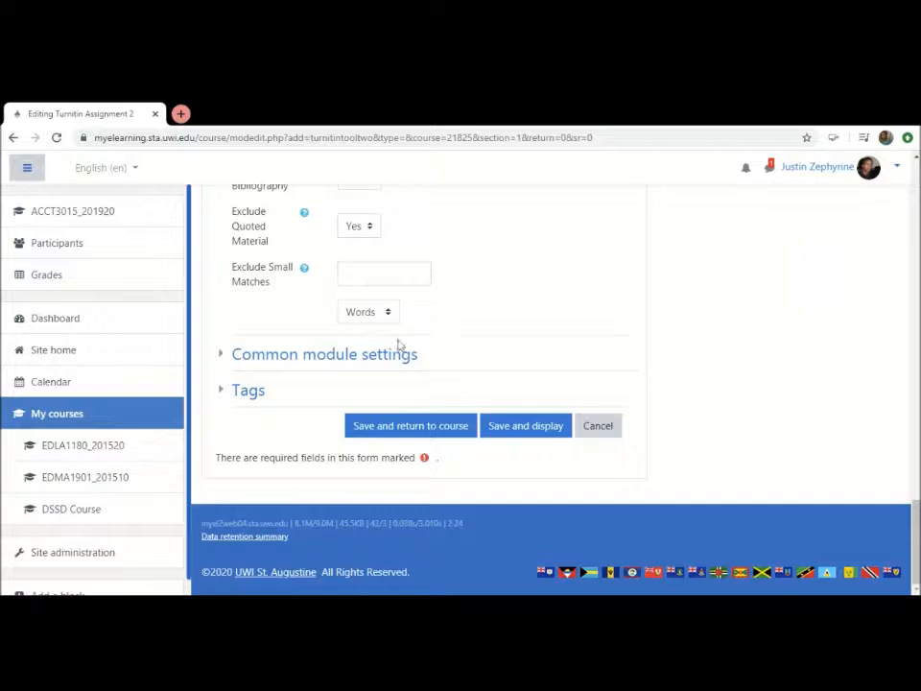
# Expand the Common module settings and set the assignment's availability to Hide from students
pyautogui.click(374, 355)
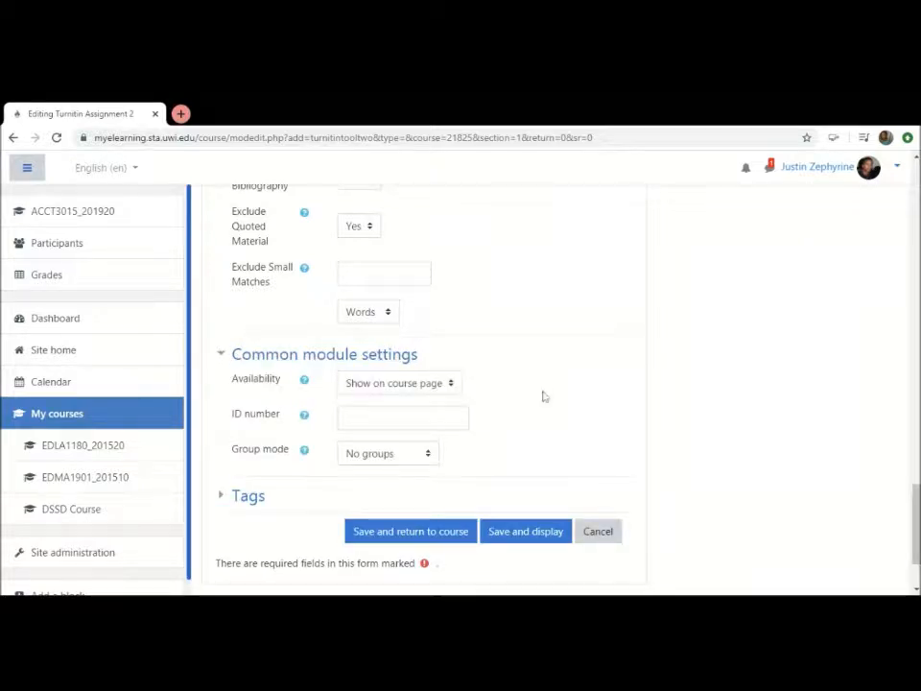
pyautogui.click(453, 389)
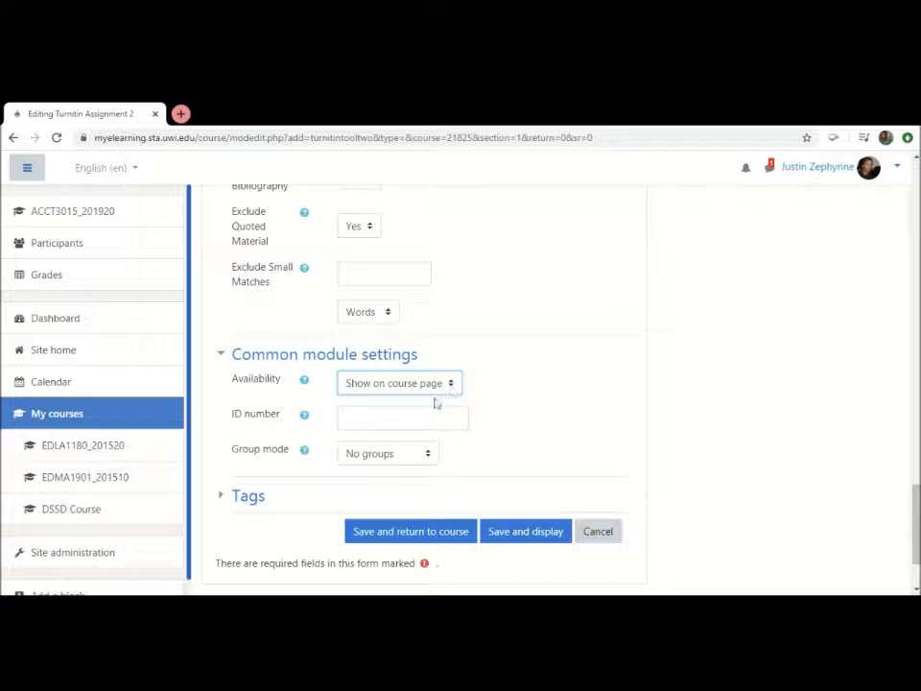
pyautogui.click(403, 434)
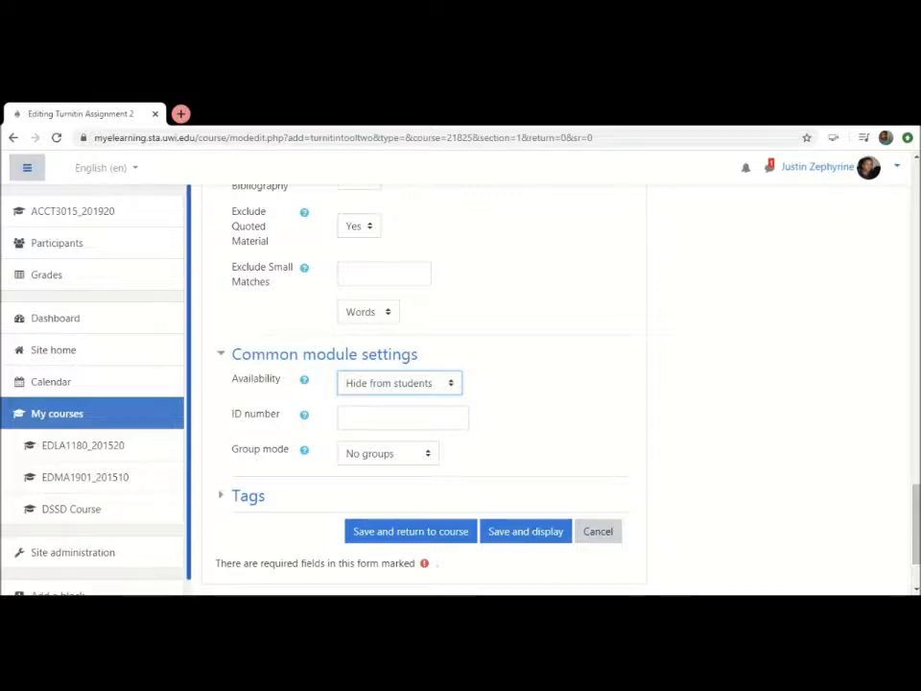
# Keep the group mode at No groups, and save and display the Turnitin assignment
pyautogui.click(429, 458)
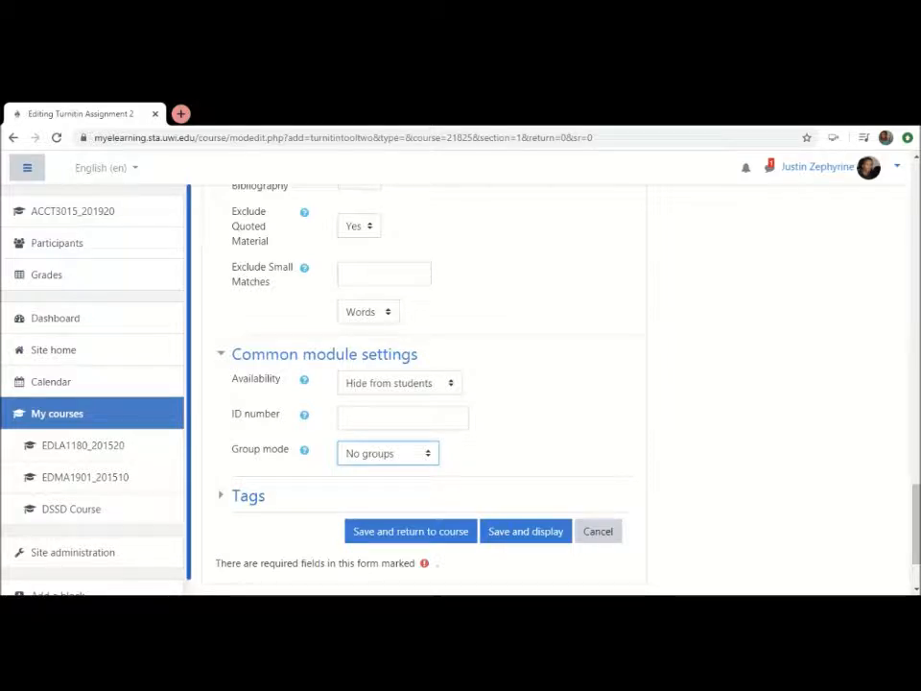
pyautogui.click(782, 462)
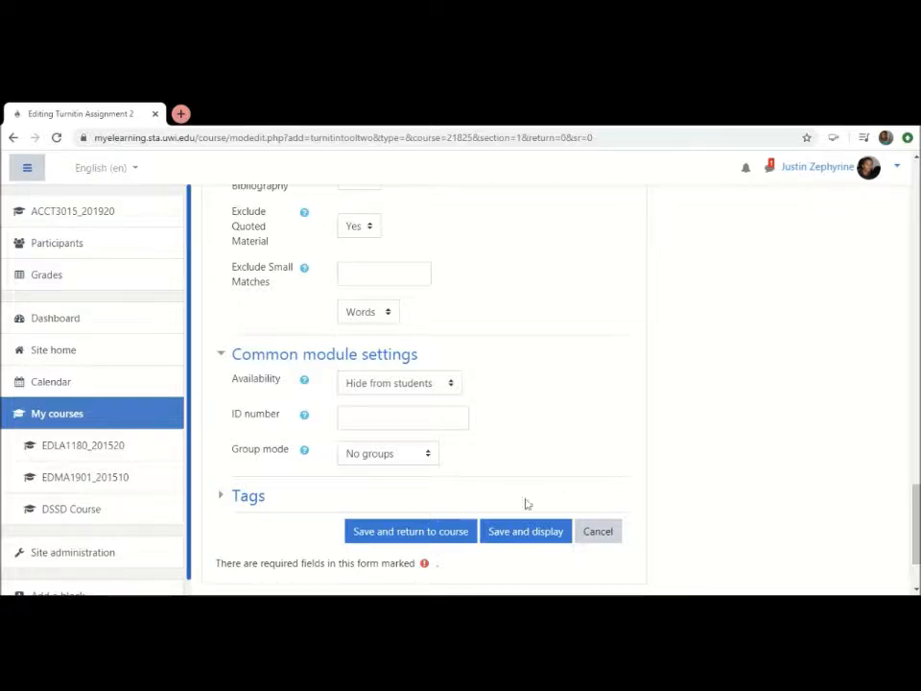
pyautogui.click(504, 534)
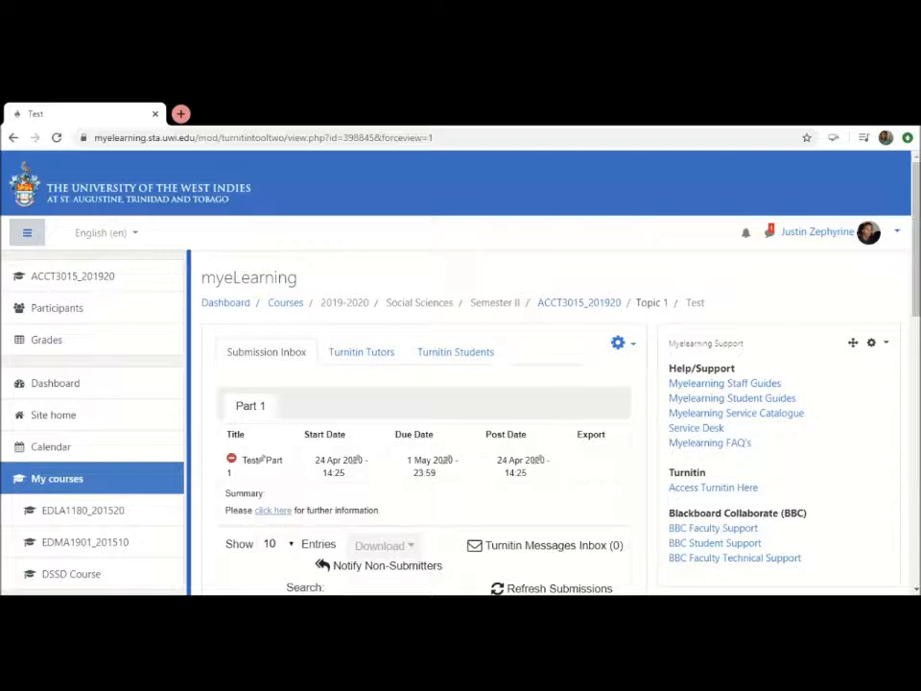
# Test the "click here" link in the assignment's summary by opening its PDF, and close the PDF again
pyautogui.scroll(-2, 502, 534)
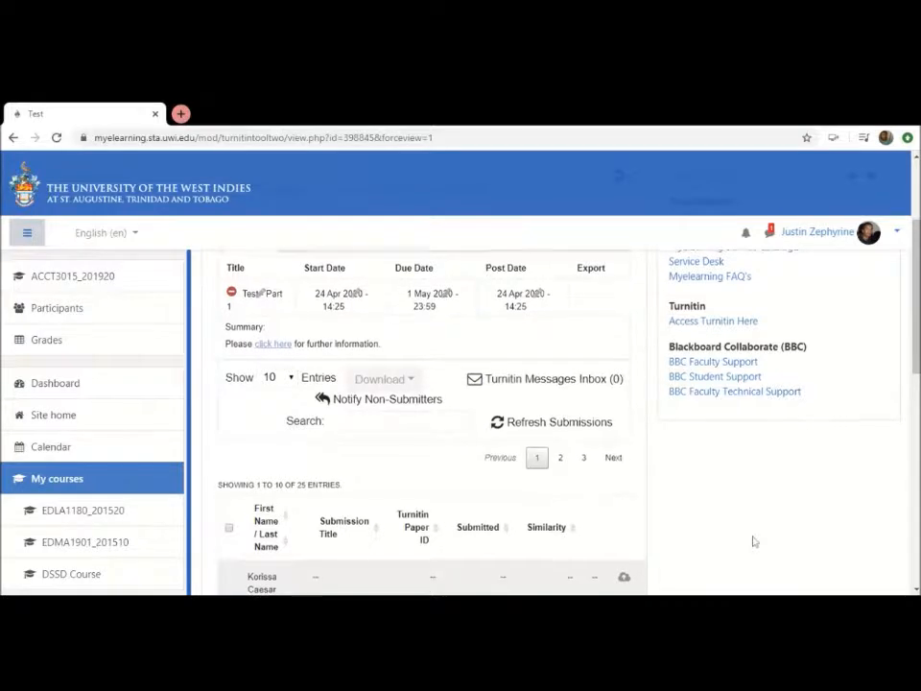
pyautogui.scroll(1, 754, 542)
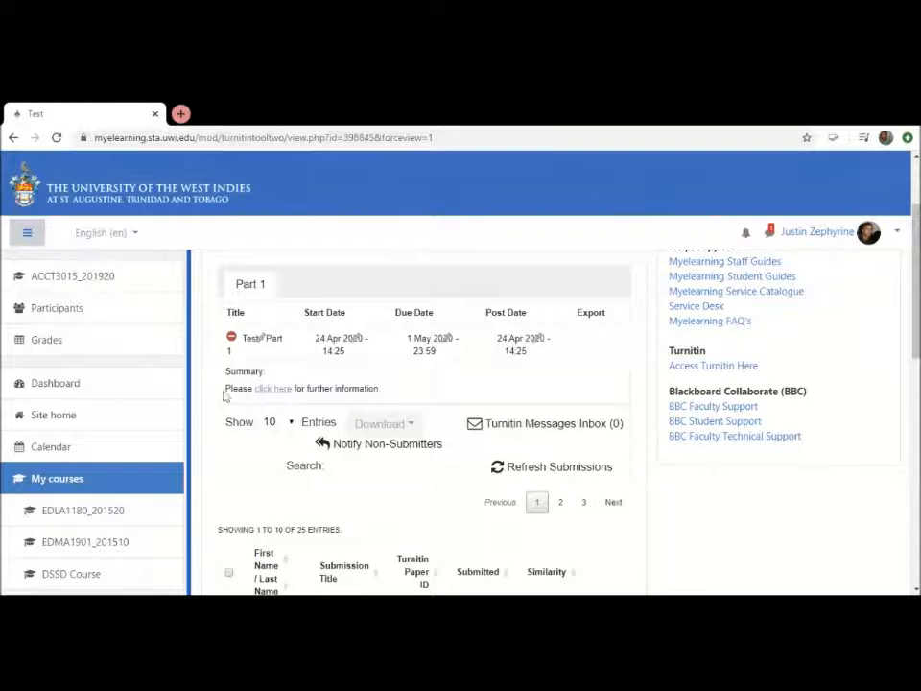
pyautogui.click(271, 391)
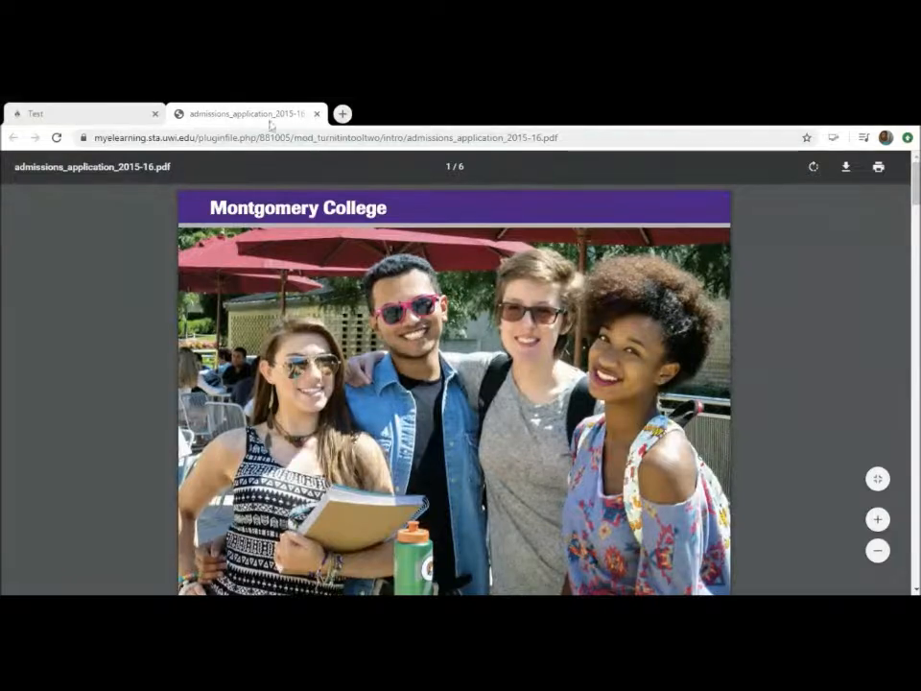
pyautogui.click(317, 113)
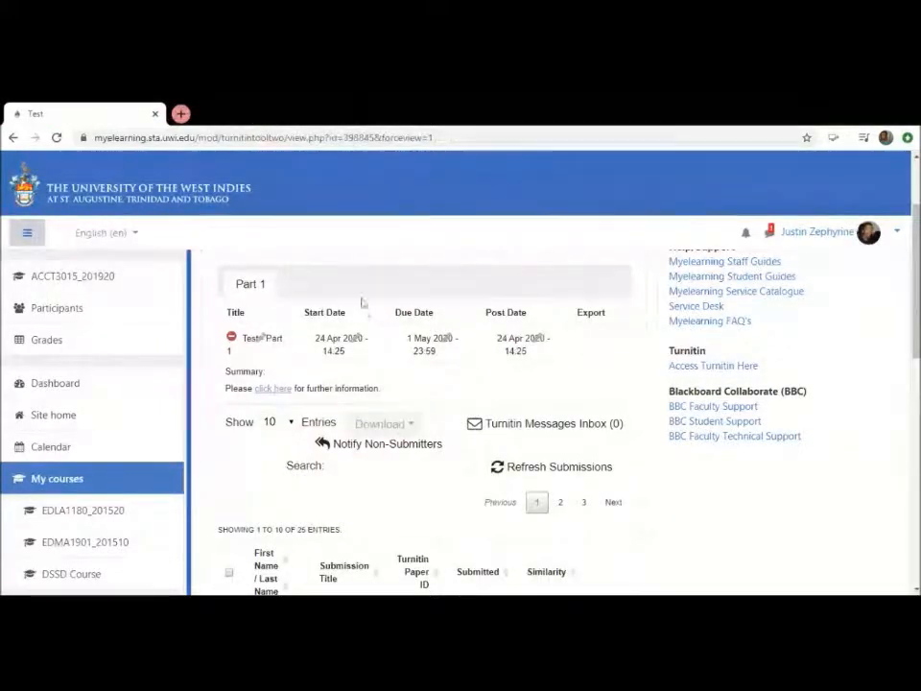
# Look through the list of students and their submission entries in the assignment's Submission Inbox
pyautogui.scroll(-5, 445, 431)
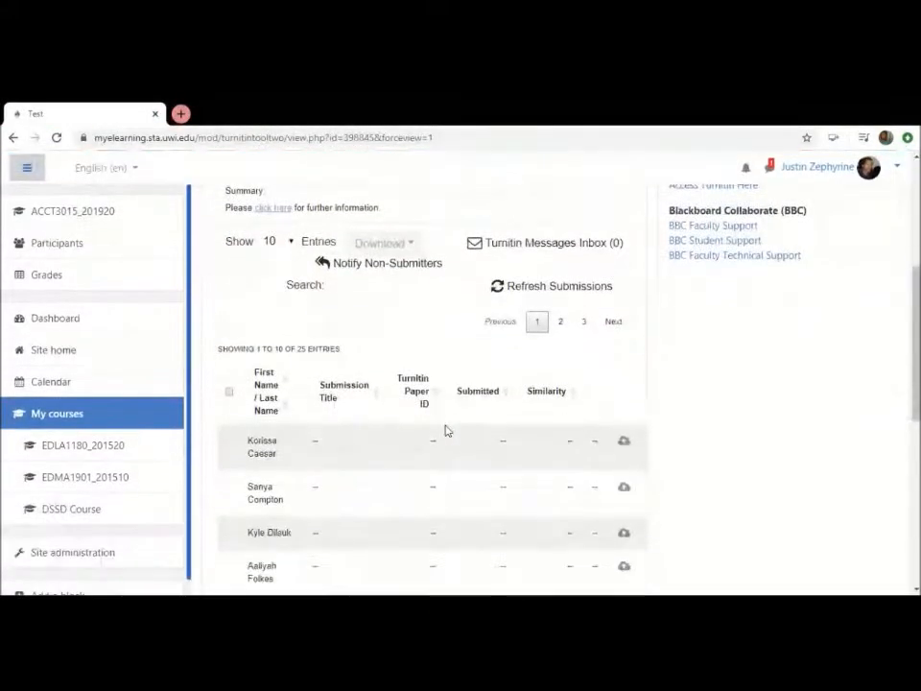
pyautogui.scroll(-4, 446, 431)
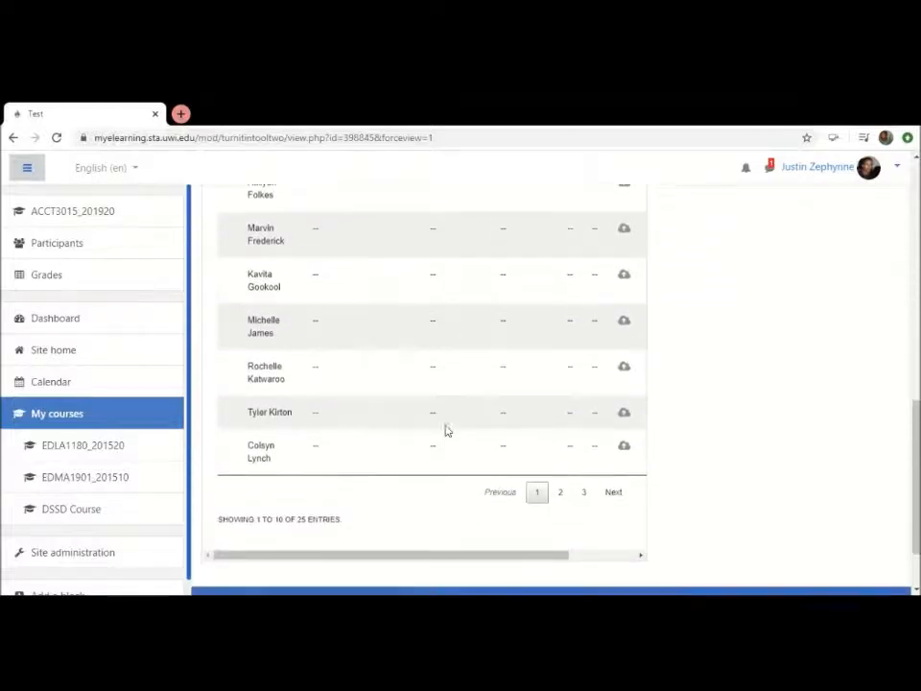
pyautogui.scroll(8, 446, 431)
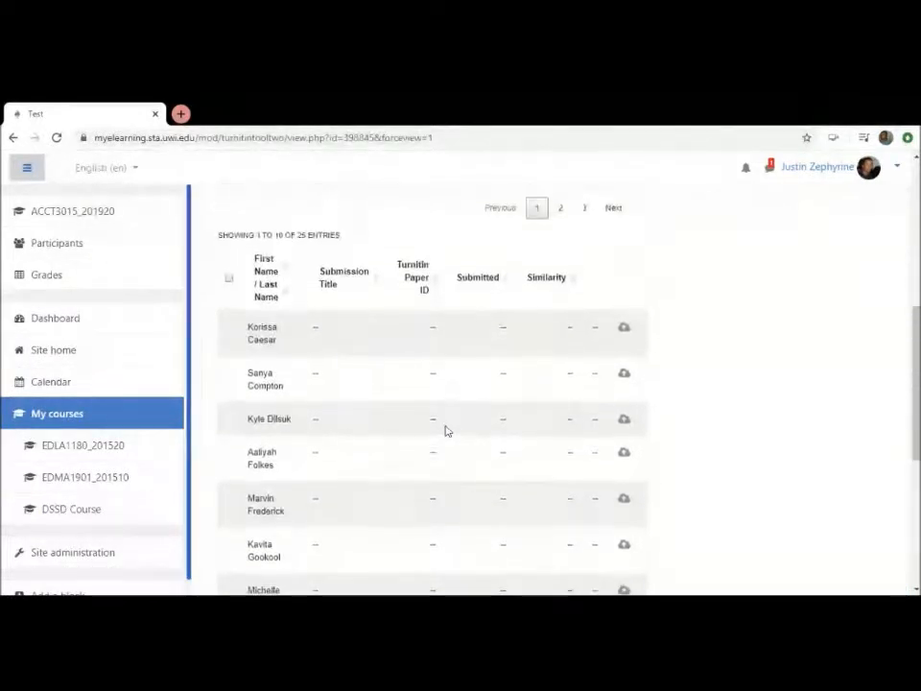
pyautogui.scroll(1, 445, 430)
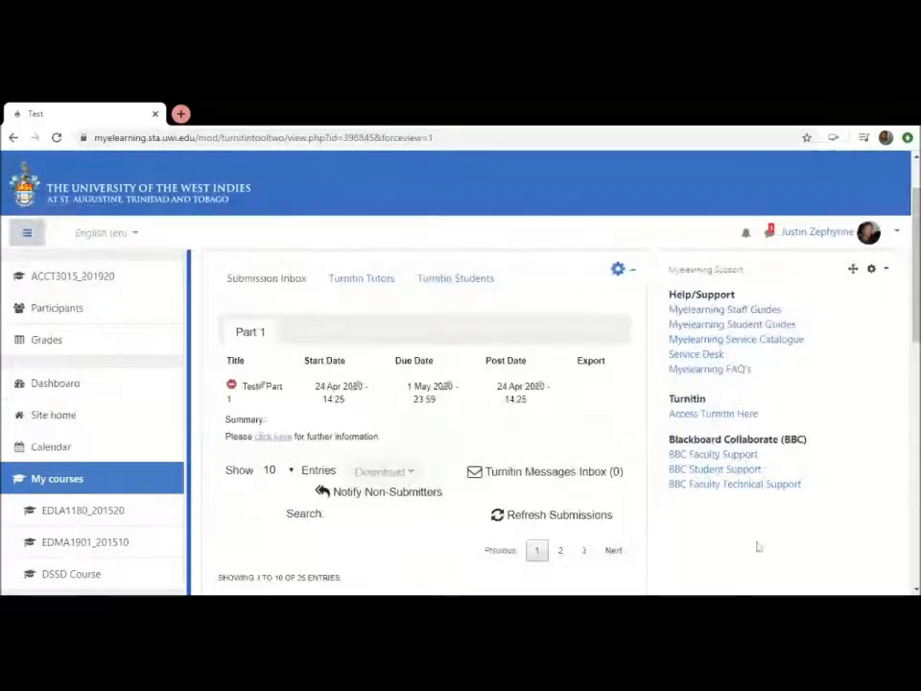
# Review the Part 1 details, submission tools and student submission columns in the Test assignment's Submission Inbox
pyautogui.scroll(-2, 757, 547)
pyautogui.scroll(-6, 757, 547)
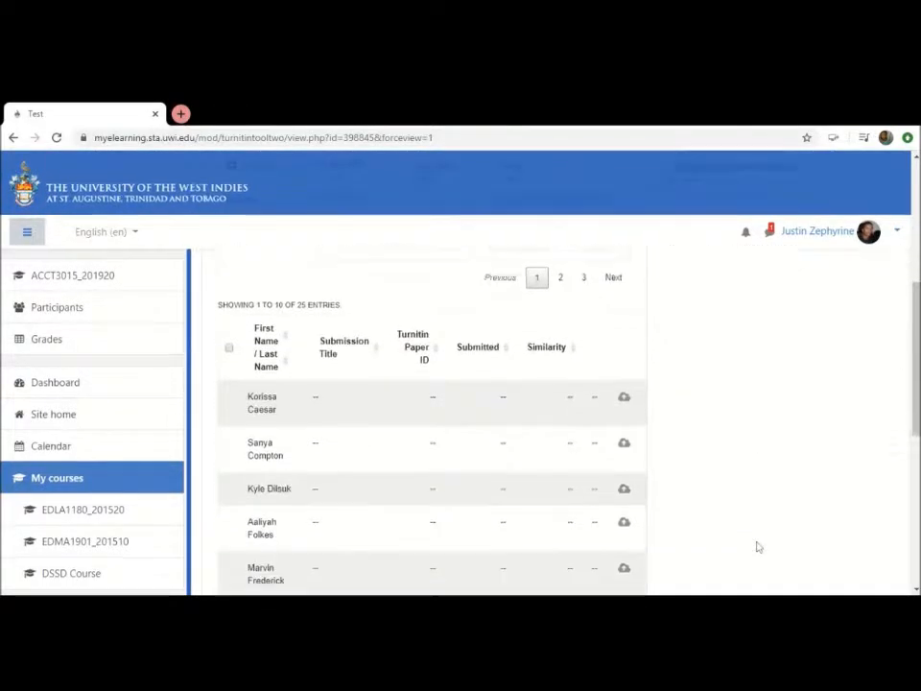
pyautogui.scroll(4, 757, 547)
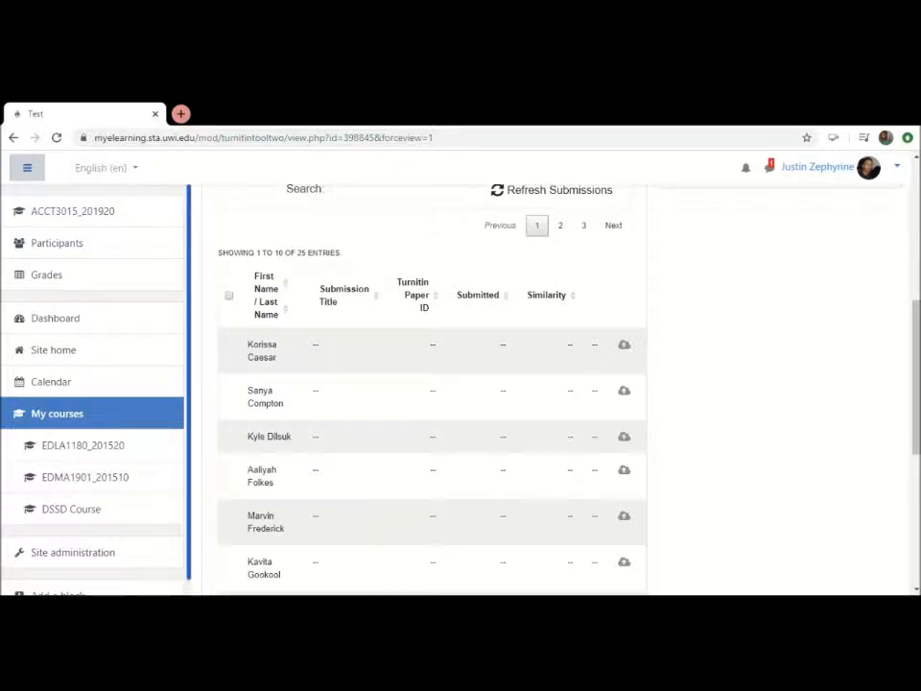
pyautogui.scroll(3, 916, 235)
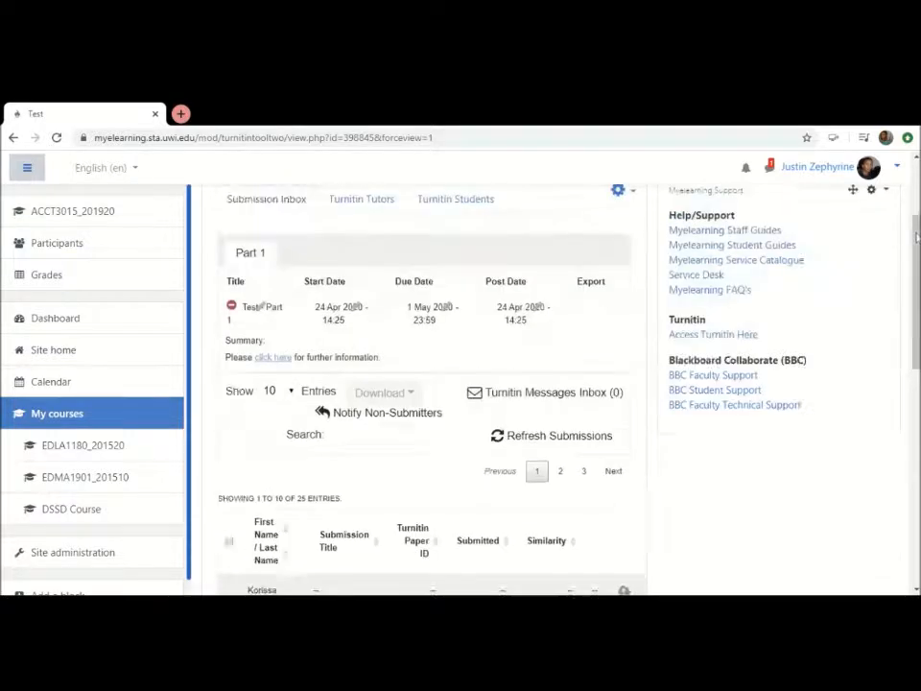
pyautogui.scroll(2, 917, 235)
pyautogui.moveTo(916, 237); pyautogui.dragTo(917, 284)
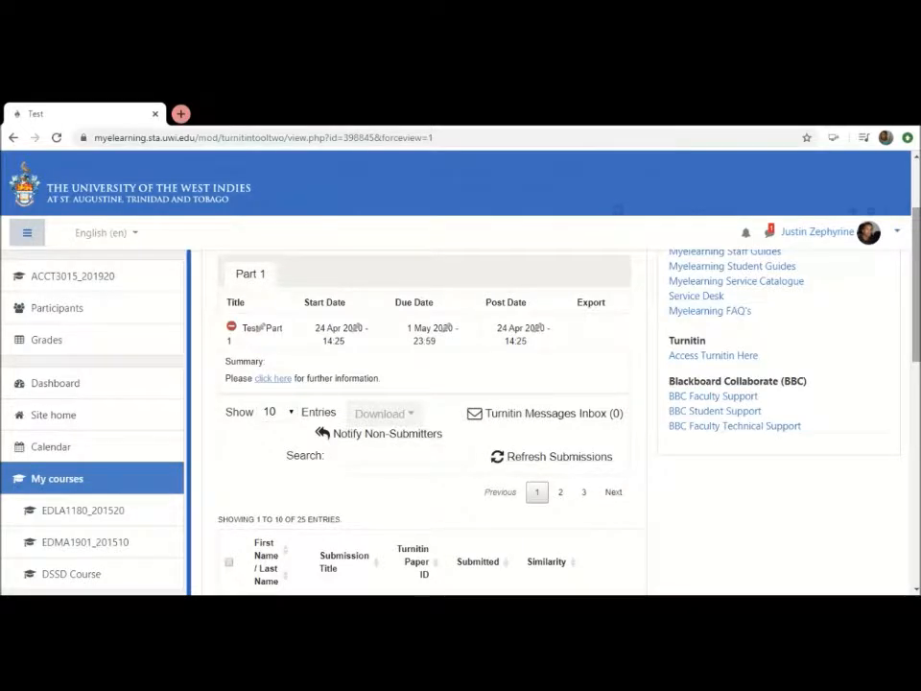
pyautogui.scroll(-2, 432, 384)
pyautogui.moveTo(917, 316); pyautogui.dragTo(917, 374)
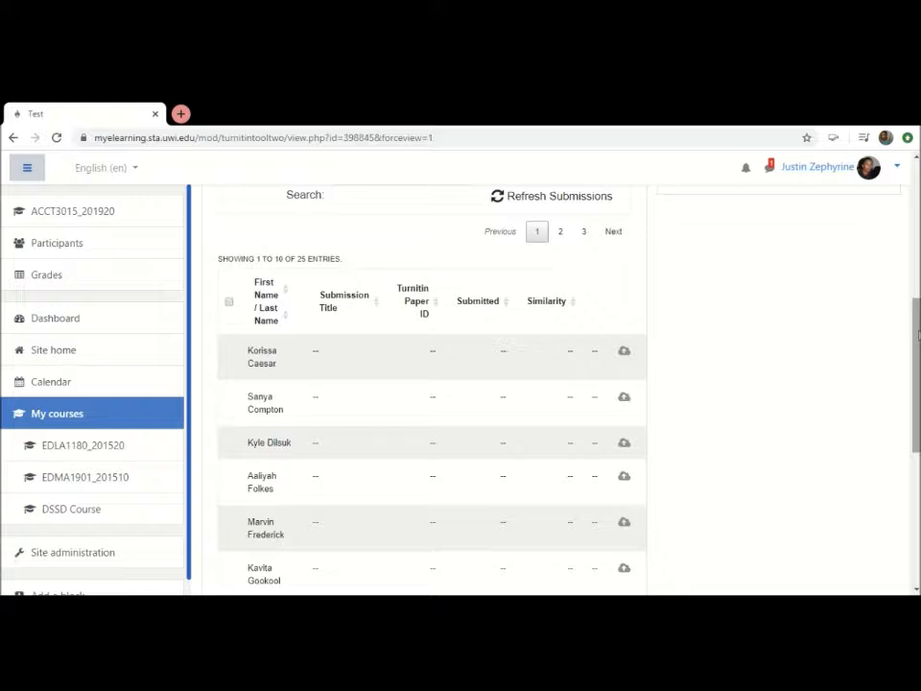
pyautogui.scroll(5, 427, 384)
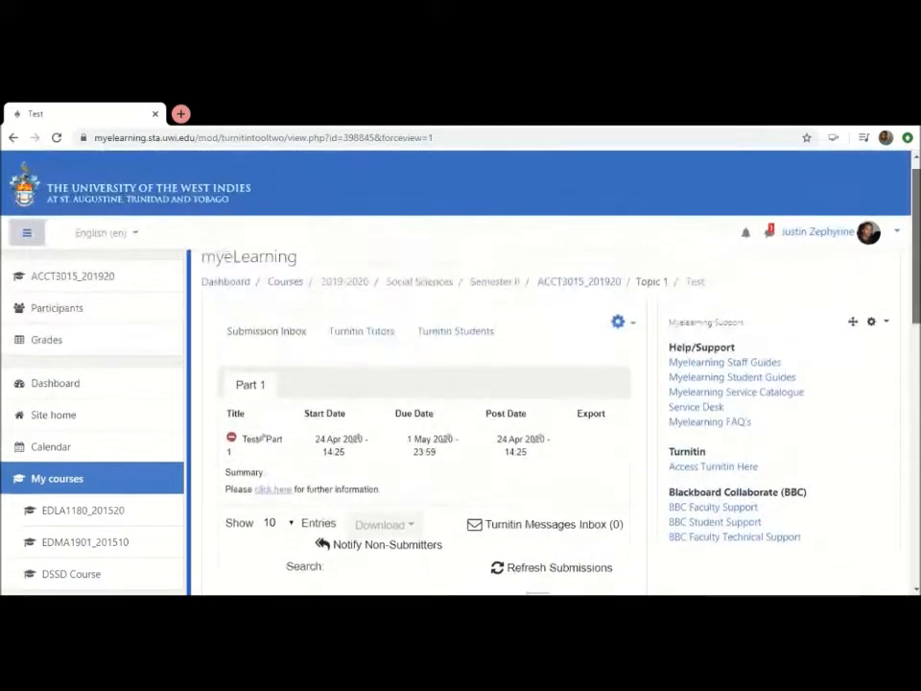
# Open the Test assignment's settings for editing and show the full set of formatting tools for its summary
pyautogui.click(617, 329)
pyautogui.click(574, 359)
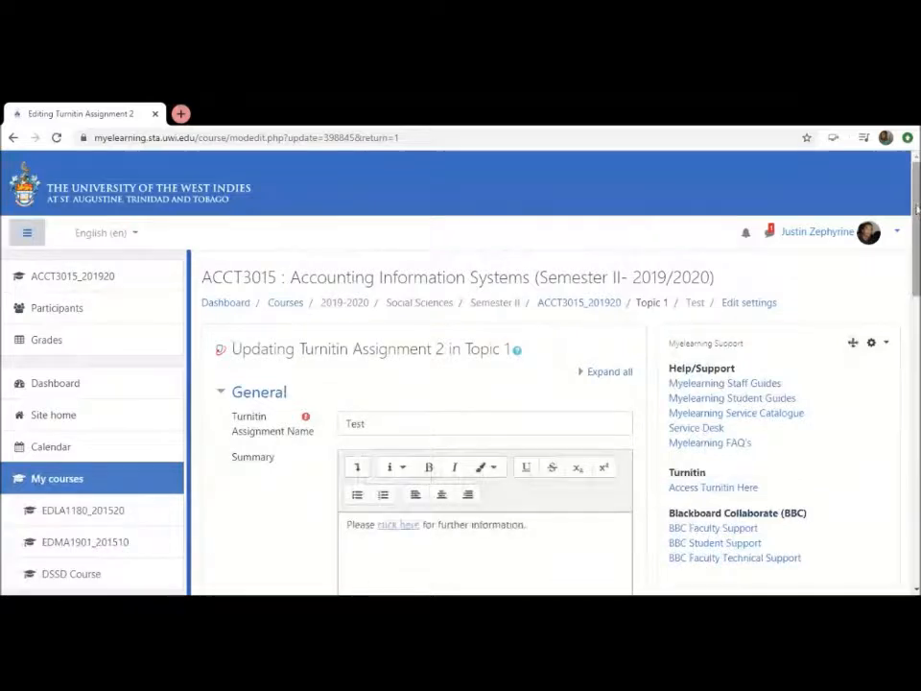
pyautogui.moveTo(918, 228); pyautogui.dragTo(919, 268)
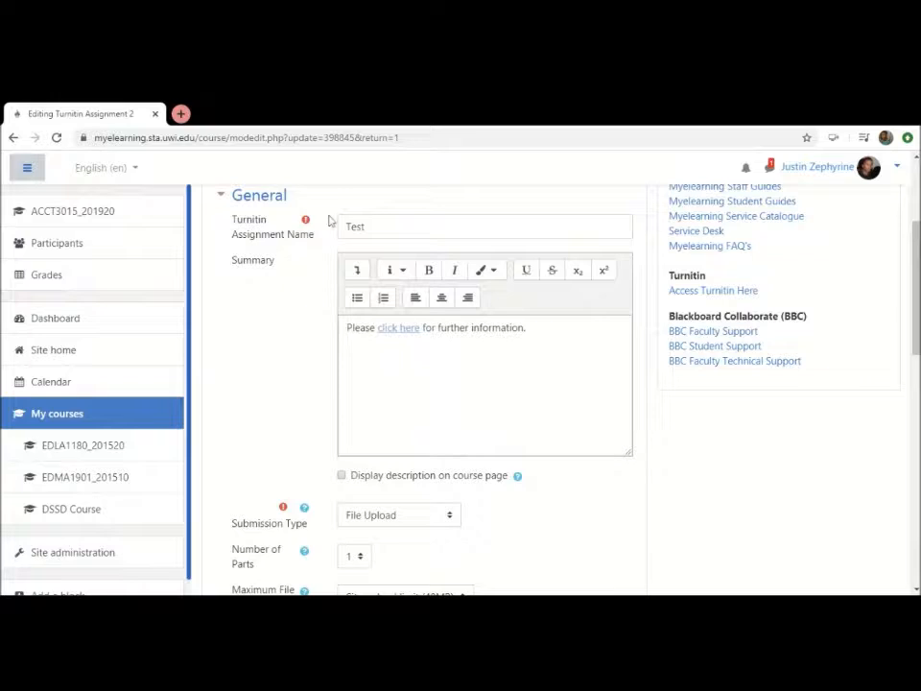
pyautogui.click(529, 328)
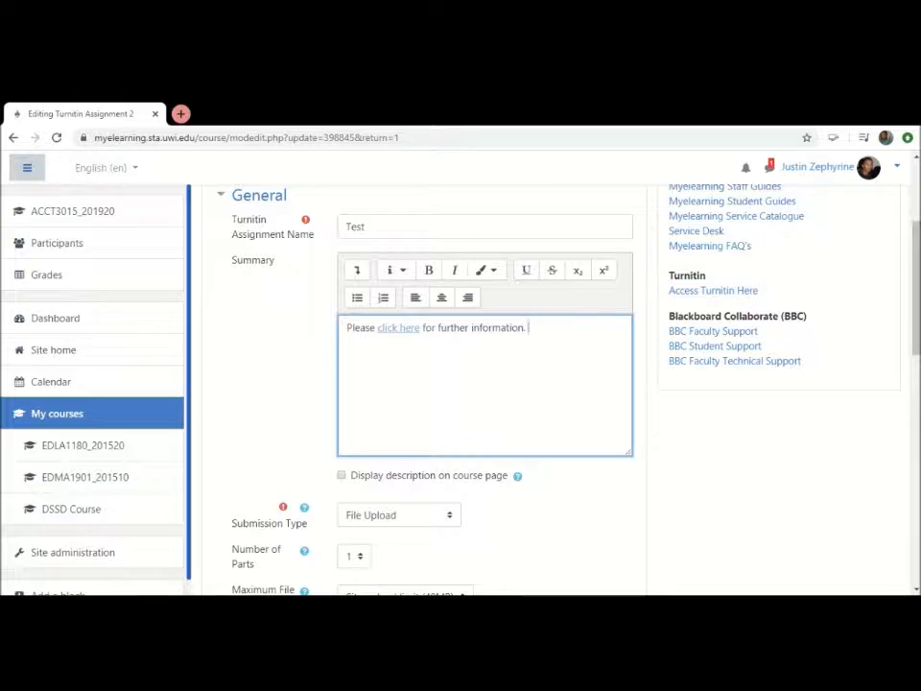
pyautogui.click(356, 271)
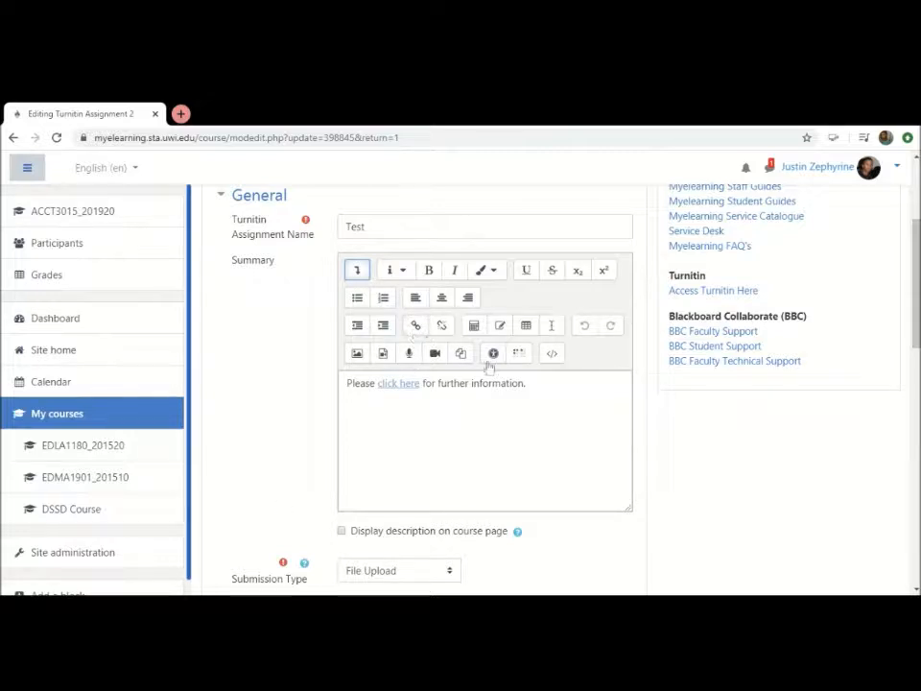
# Start a link on the word "information" that opens in a new window, view the file upload options, and cancel the link
pyautogui.moveTo(523, 383); pyautogui.dragTo(471, 383)
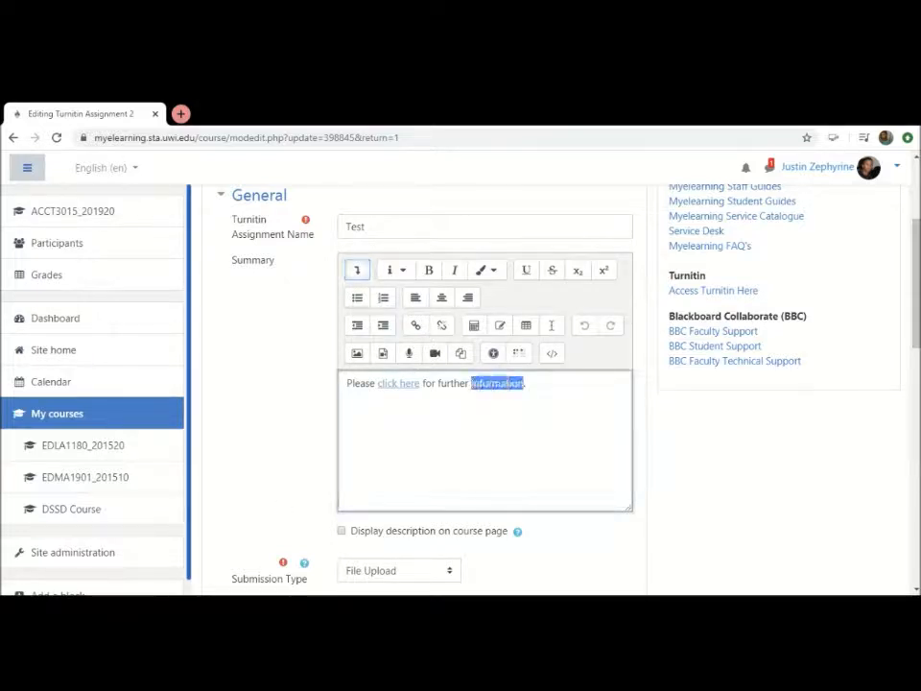
pyautogui.click(416, 325)
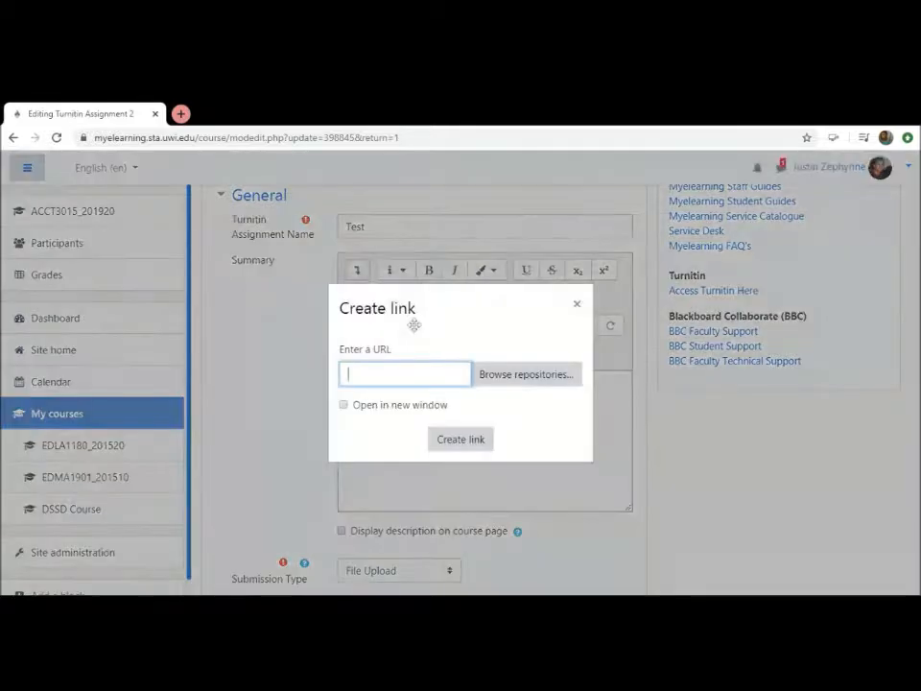
pyautogui.click(422, 410)
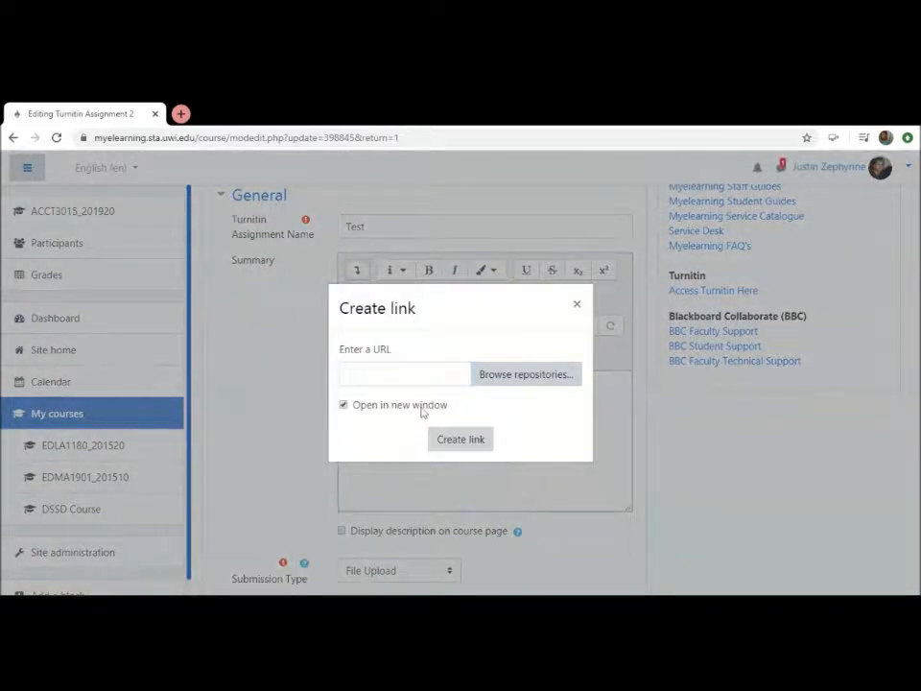
pyautogui.click(518, 377)
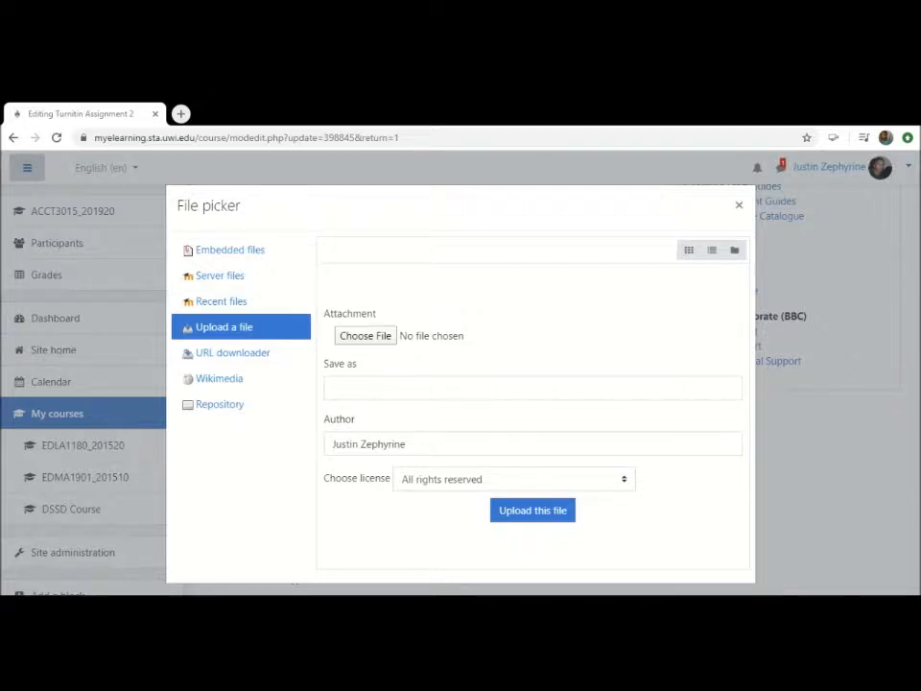
pyautogui.click(740, 206)
pyautogui.click(577, 305)
# Examine the Assignment Part 1 dates and the expanded Originality Report Options in the assignment settings
pyautogui.scroll(-1, 661, 434)
pyautogui.scroll(-8, 660, 435)
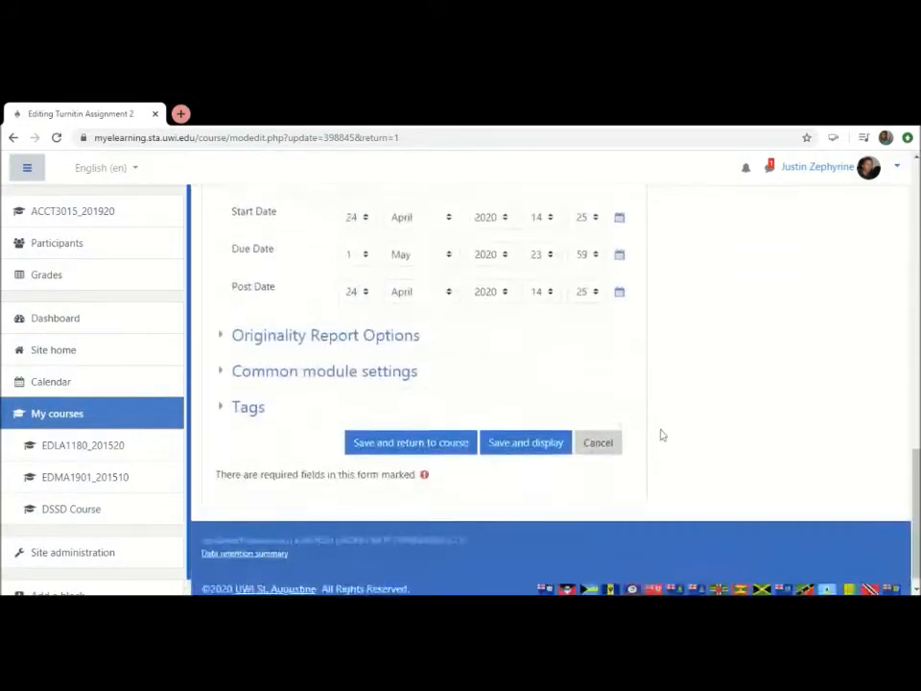
pyautogui.scroll(3, 661, 434)
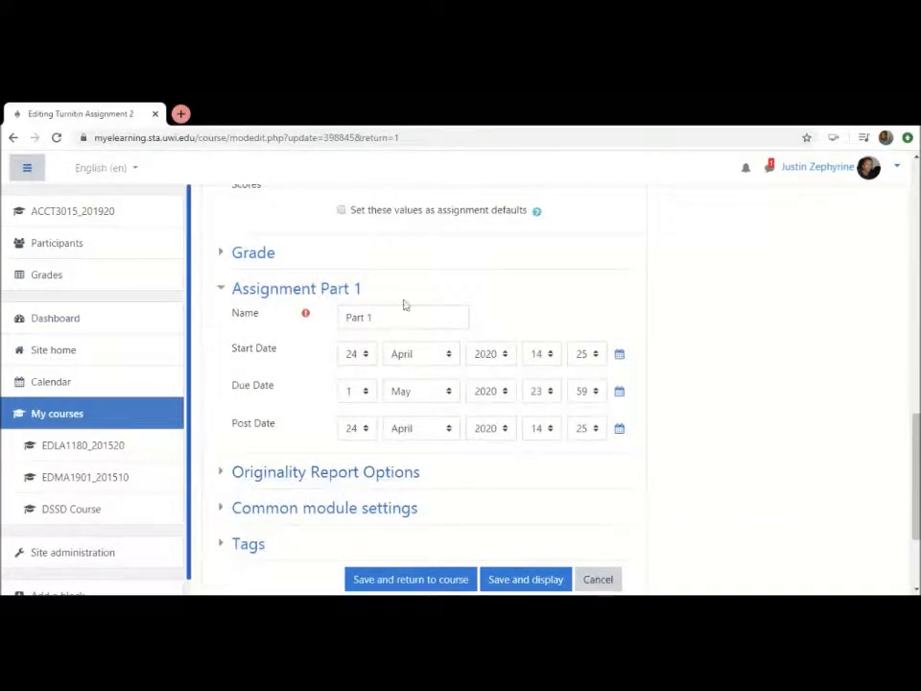
pyautogui.click(404, 475)
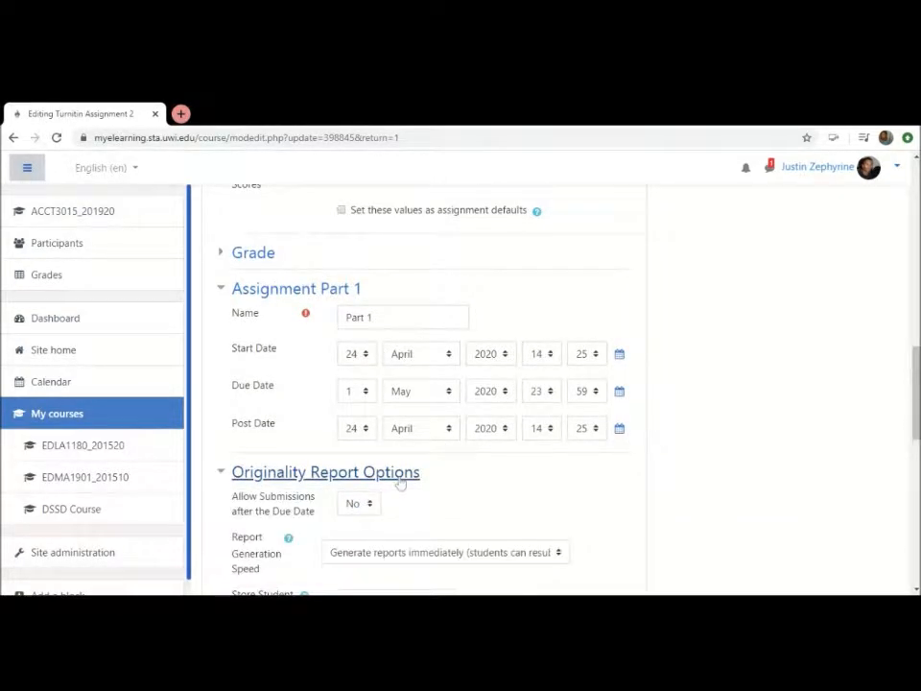
pyautogui.scroll(-2, 510, 479)
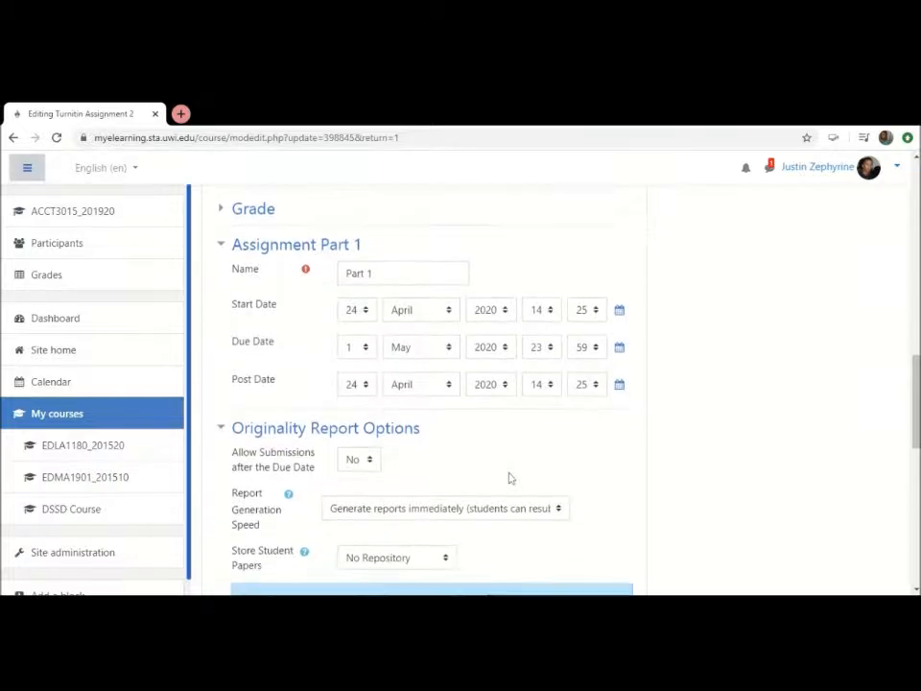
pyautogui.scroll(-4, 509, 479)
pyautogui.scroll(2, 510, 479)
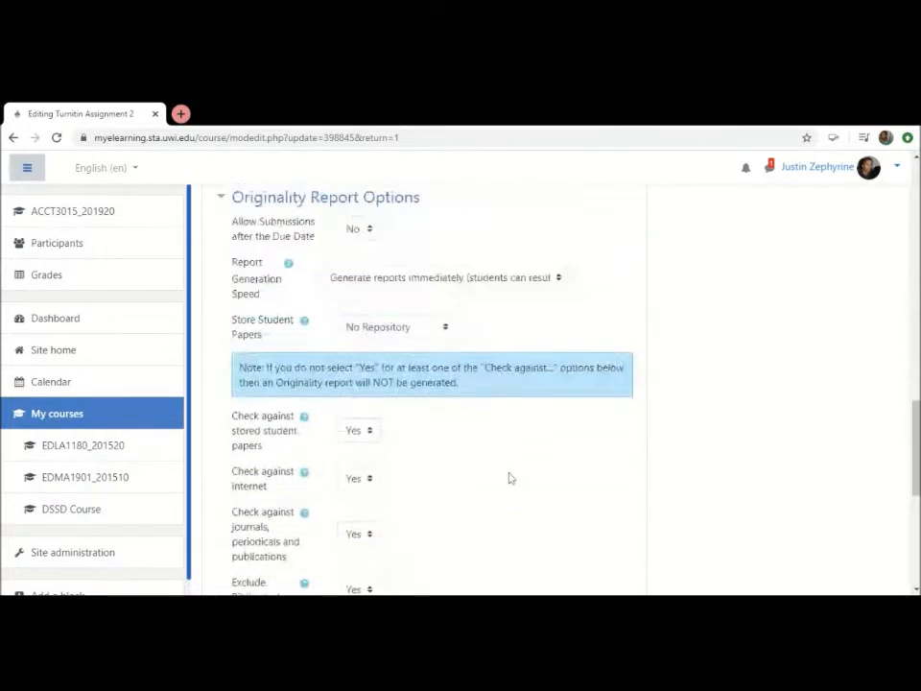
pyautogui.scroll(3, 509, 479)
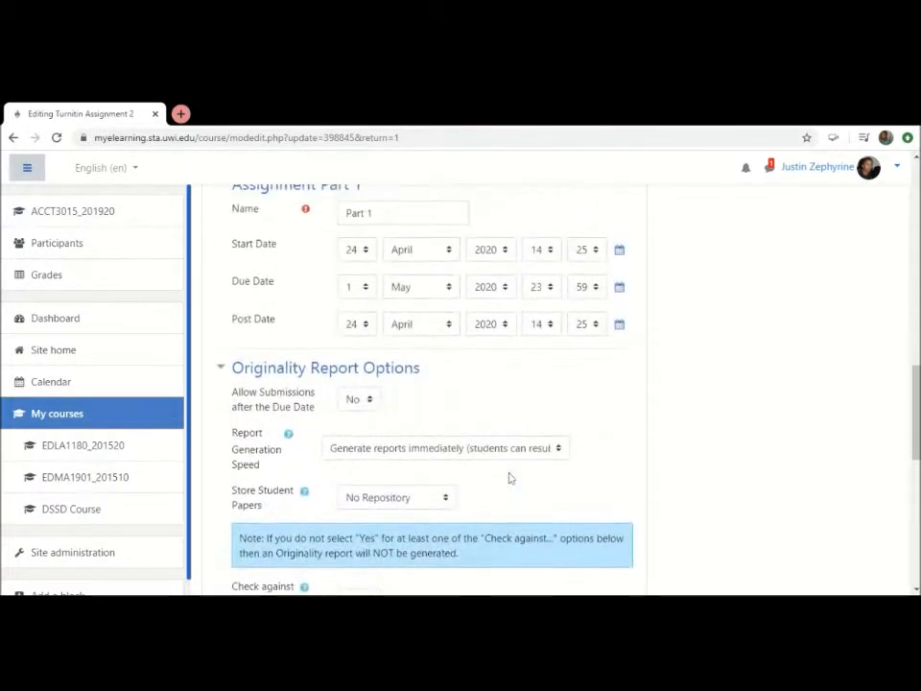
pyautogui.scroll(1, 510, 479)
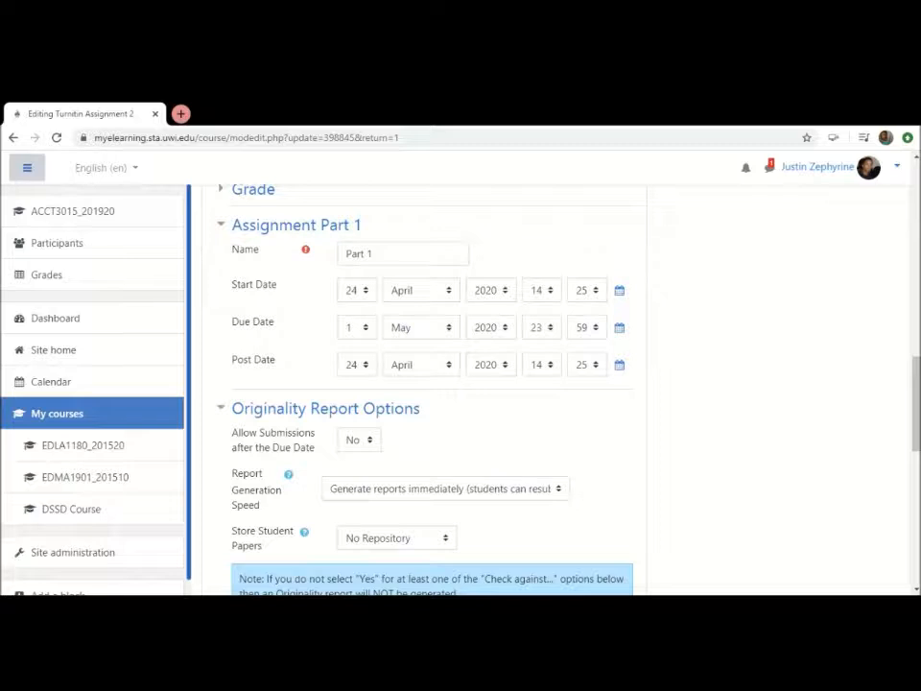
pyautogui.scroll(-3, 510, 478)
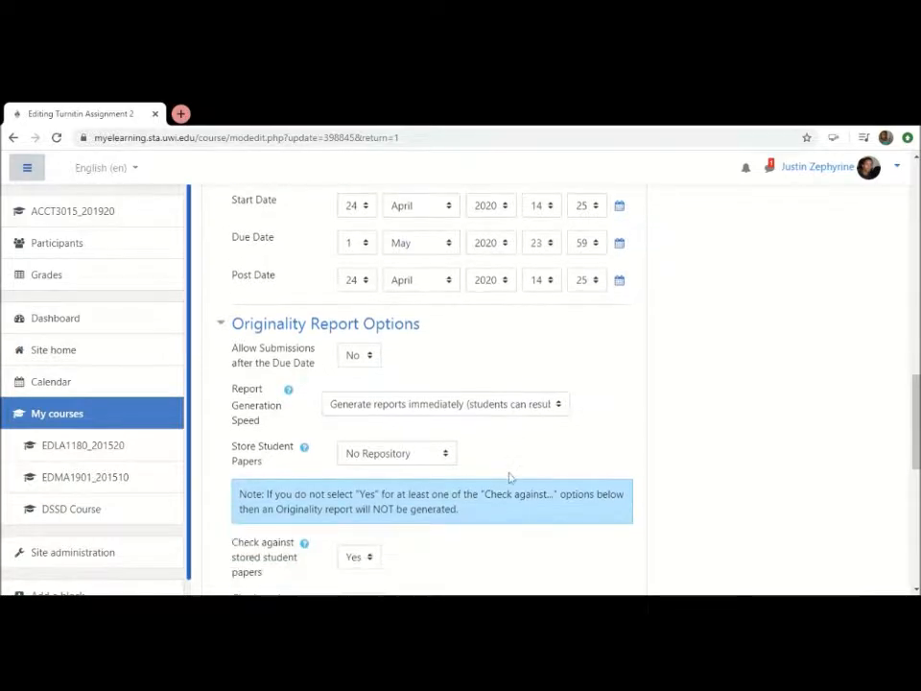
pyautogui.scroll(-8, 510, 478)
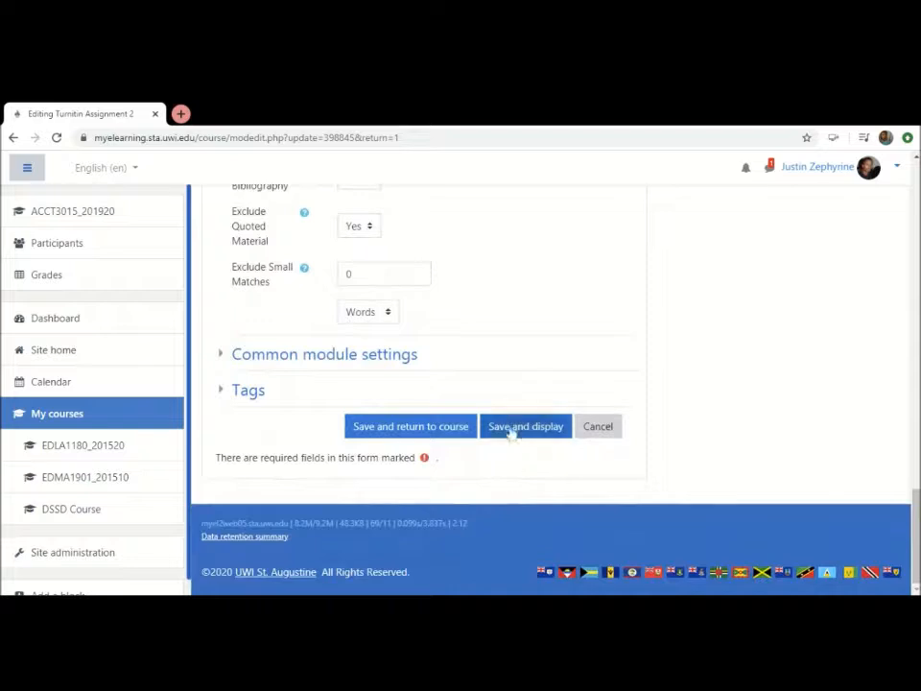
pyautogui.scroll(2, 511, 432)
pyautogui.scroll(5, 512, 434)
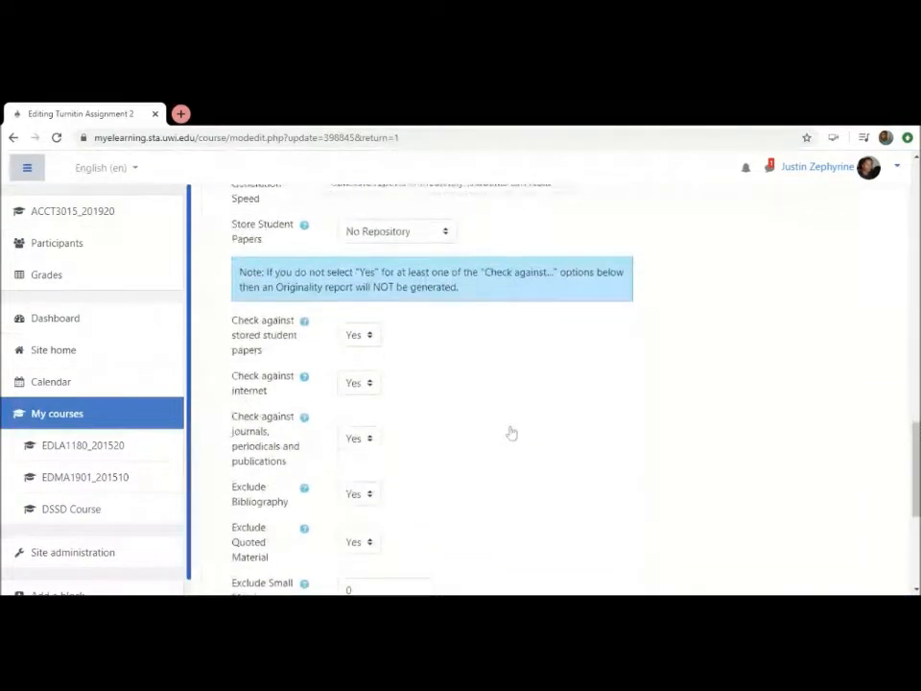
# Expand the Common module settings to check availability and group mode, and save and display the assignment
pyautogui.scroll(-6, 511, 434)
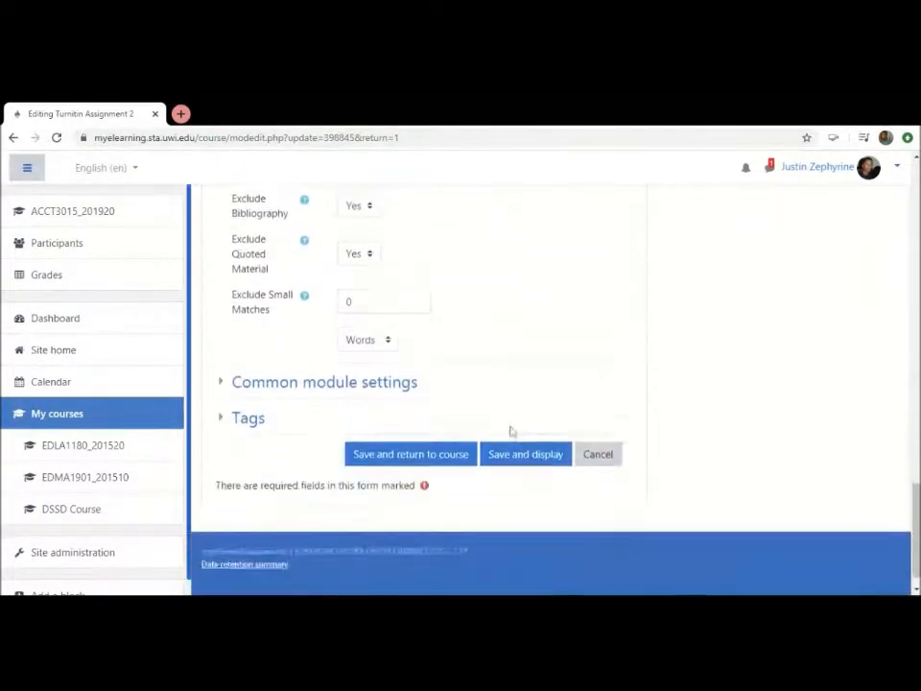
pyautogui.click(391, 355)
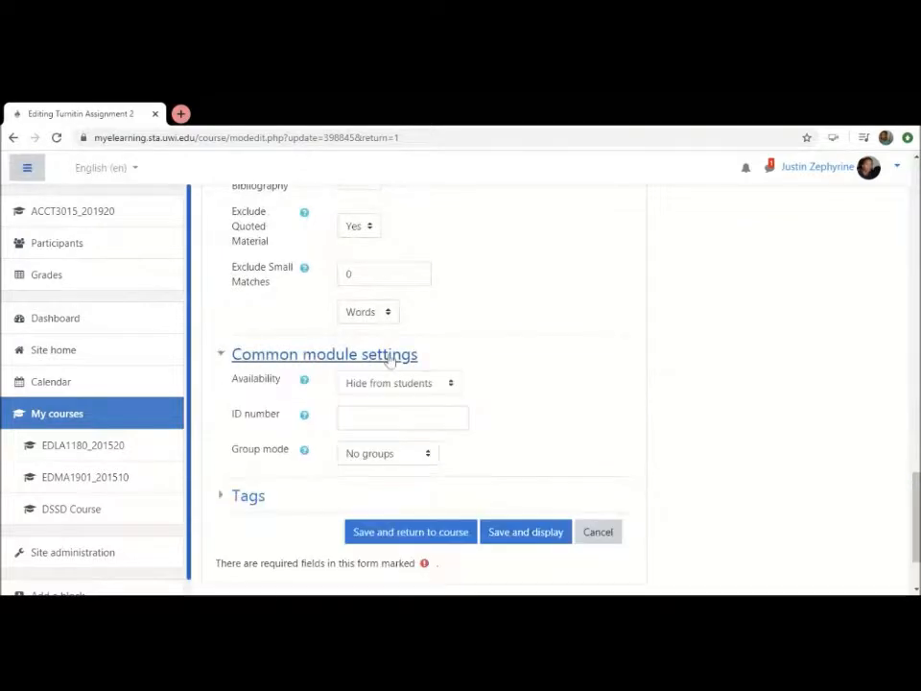
pyautogui.click(528, 535)
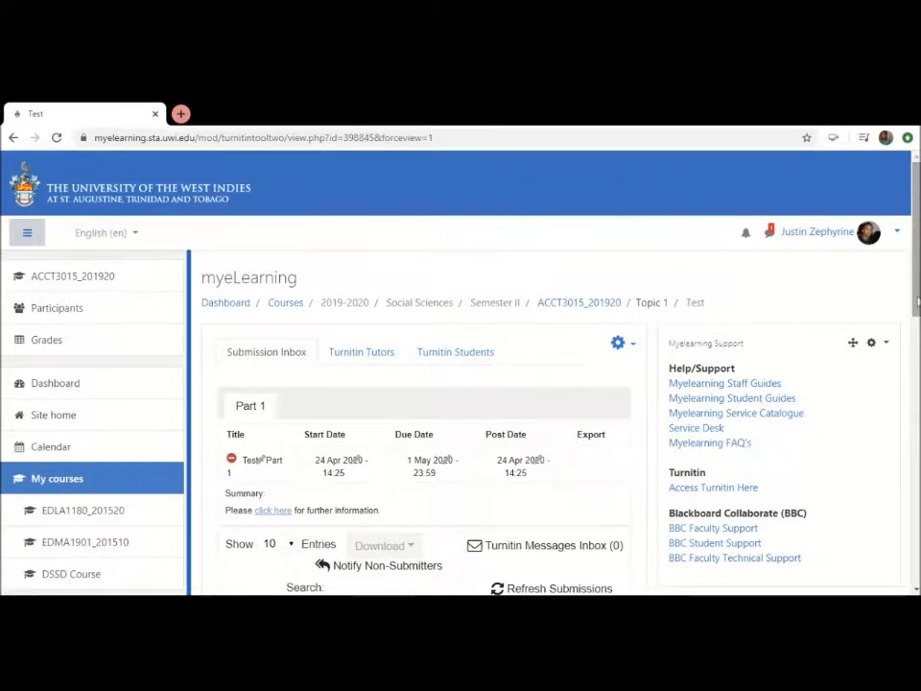
# Check the saved assignment's Submission Inbox and return to the ACCT3015_201920 course page
pyautogui.moveTo(917, 303); pyautogui.dragTo(917, 360)
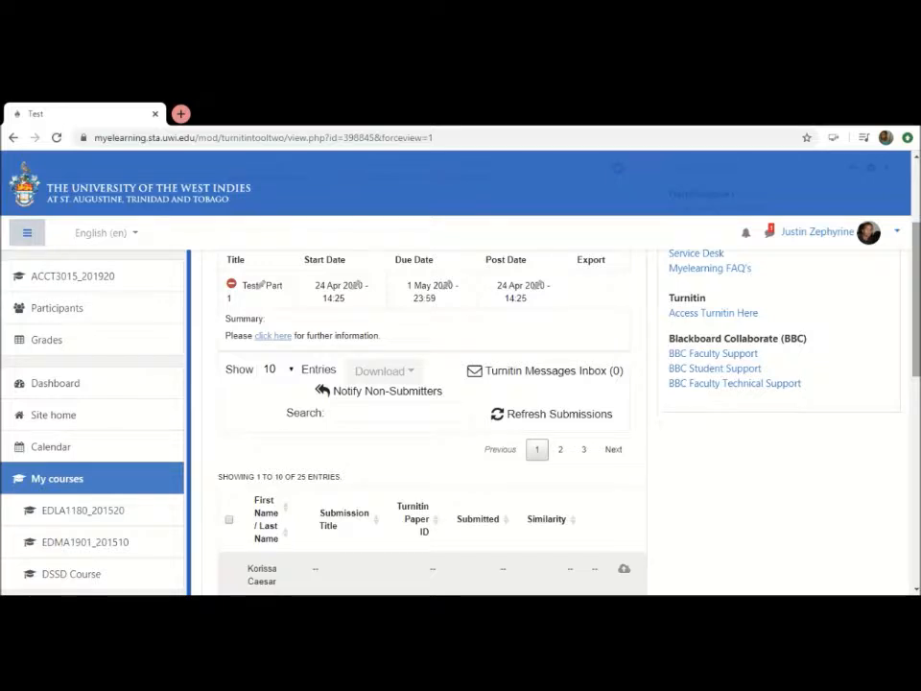
pyautogui.scroll(2, 917, 307)
pyautogui.click(581, 303)
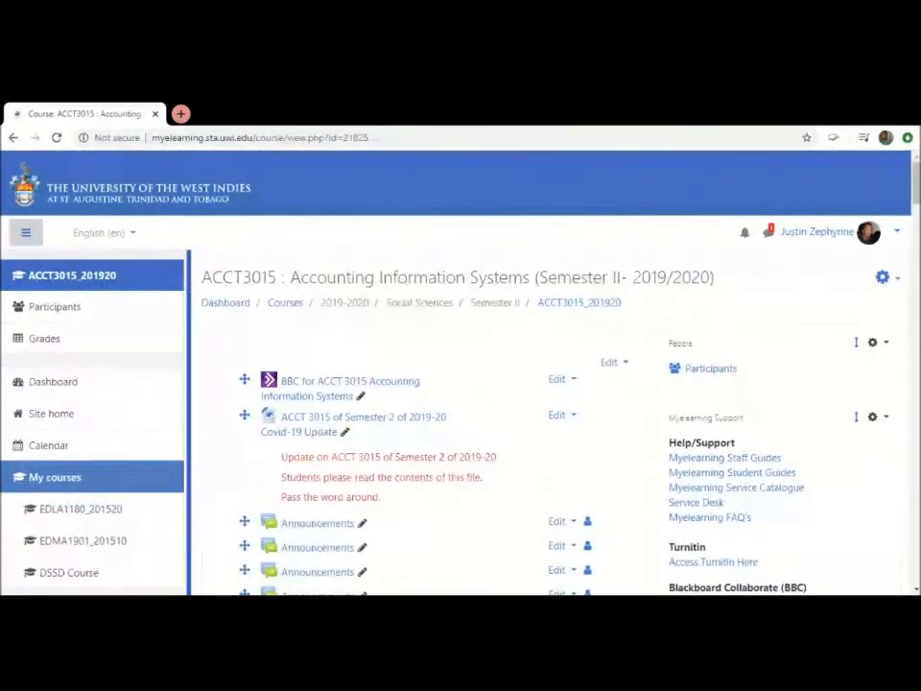
# Find the hidden Test assignment under Topic 1 on the course page and open its Submission Inbox
pyautogui.scroll(-3, 917, 211)
pyautogui.moveTo(917, 211); pyautogui.dragTo(890, 271)
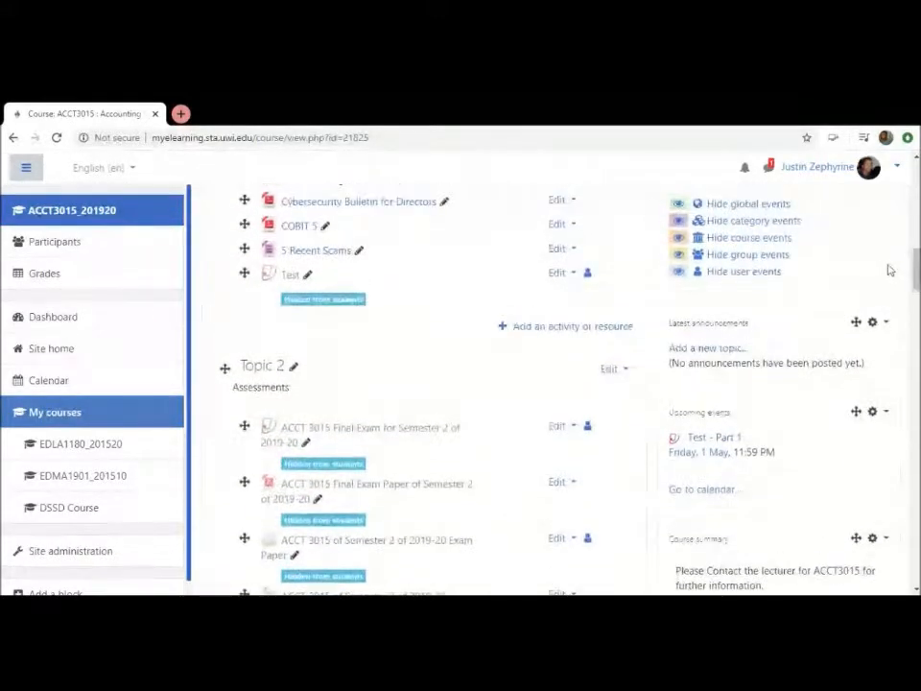
pyautogui.scroll(3, 292, 286)
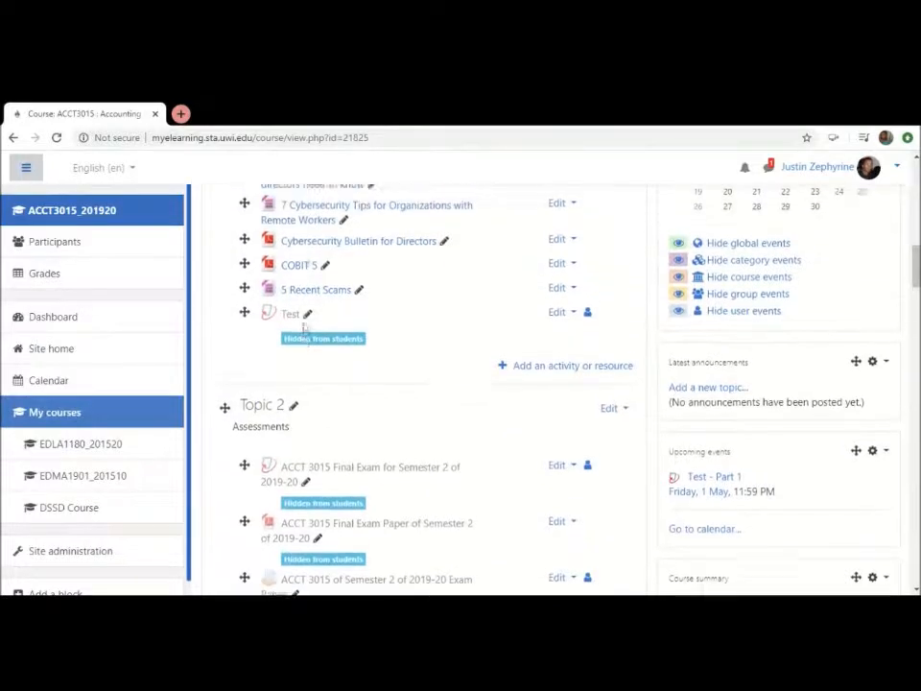
pyautogui.scroll(7, 551, 332)
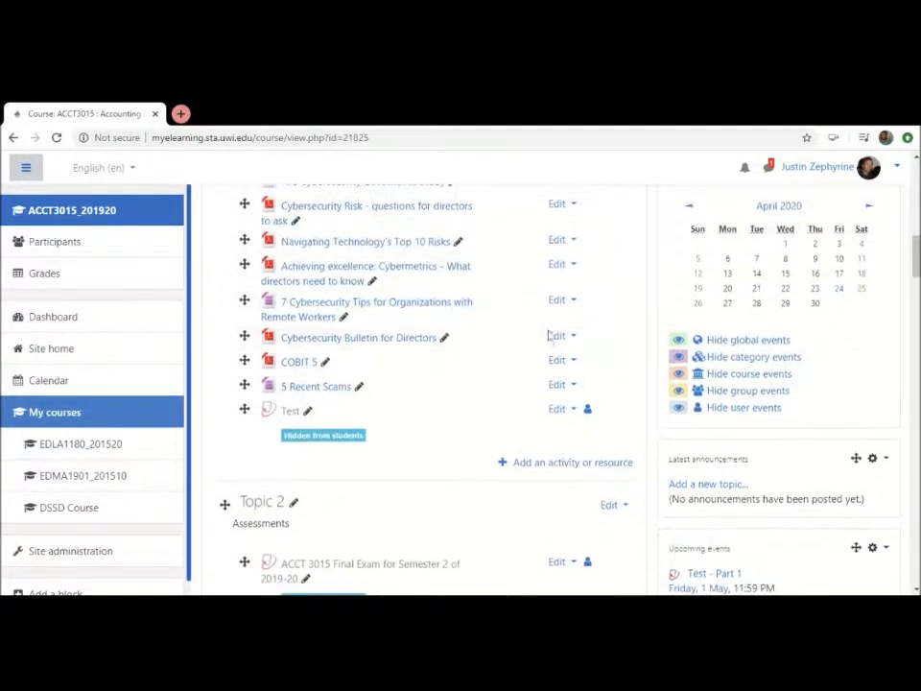
pyautogui.scroll(-7, 549, 334)
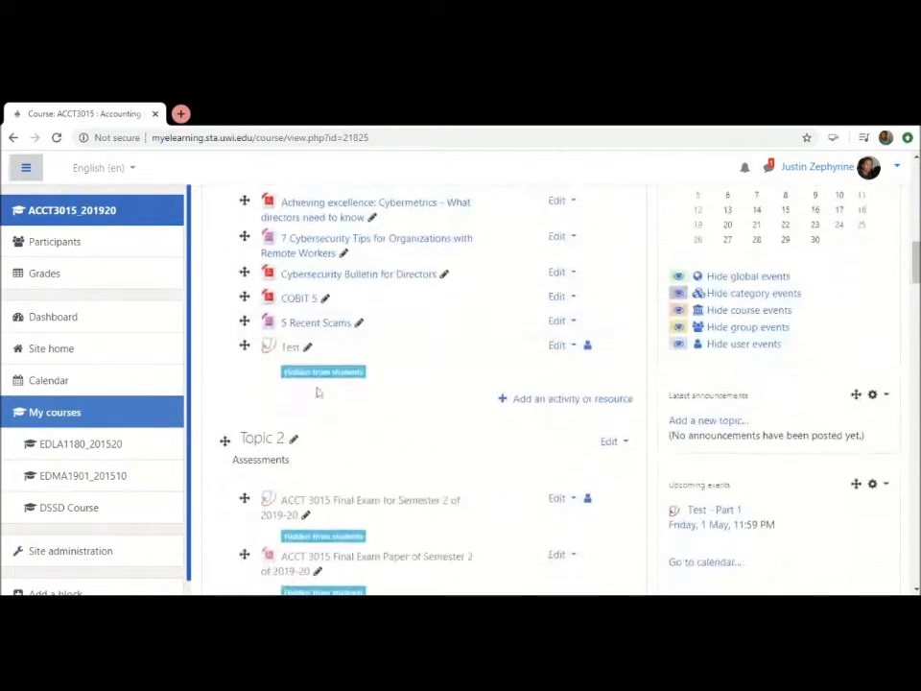
pyautogui.click(290, 348)
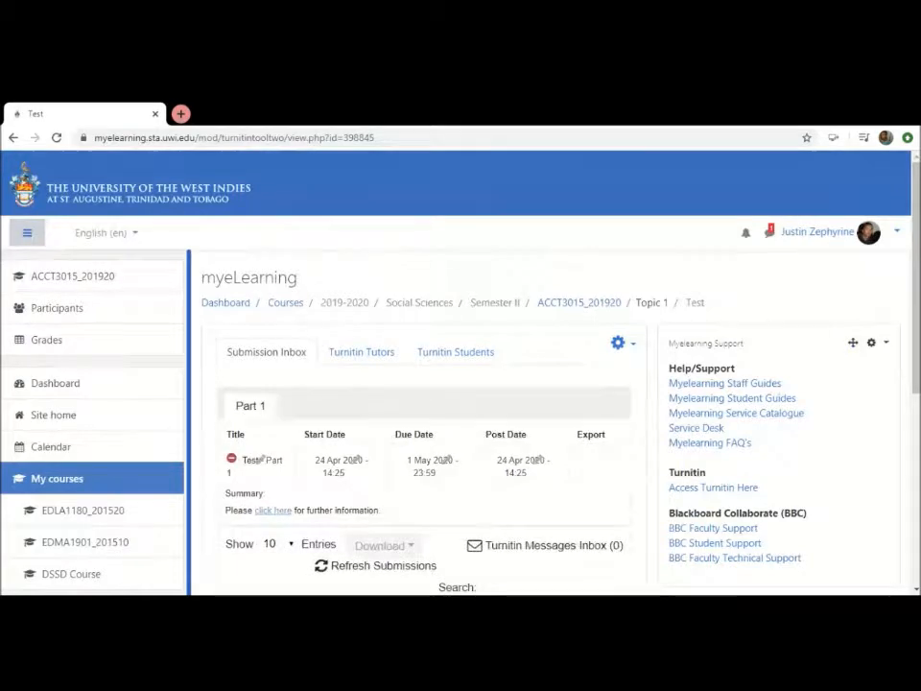
pyautogui.scroll(-1, 291, 353)
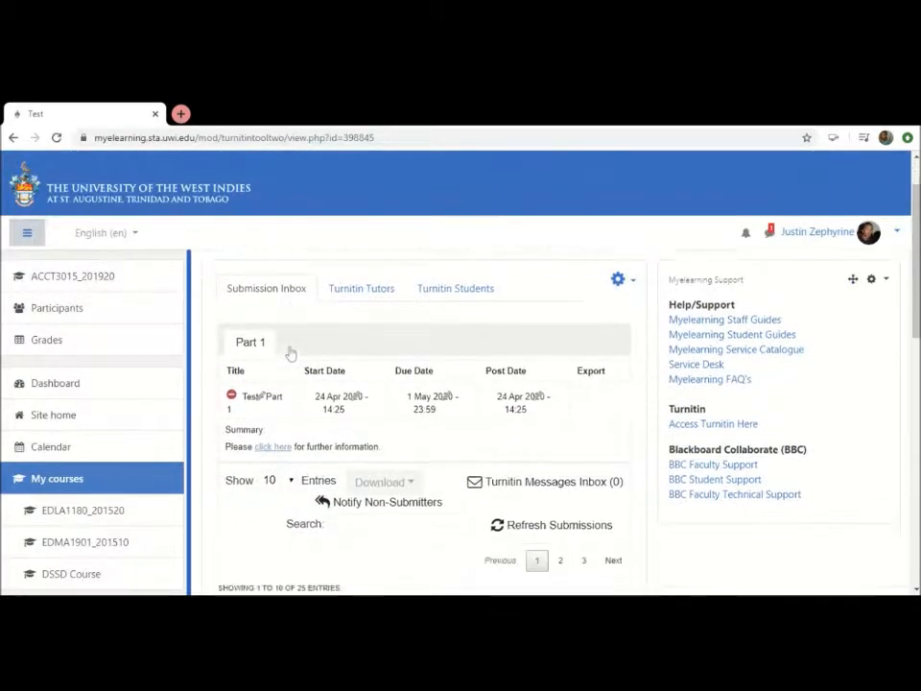
# Review the Test assignment's part dates and submission list in its inbox, and go back to the ACCT3015_201920 course page
pyautogui.scroll(-1, 291, 353)
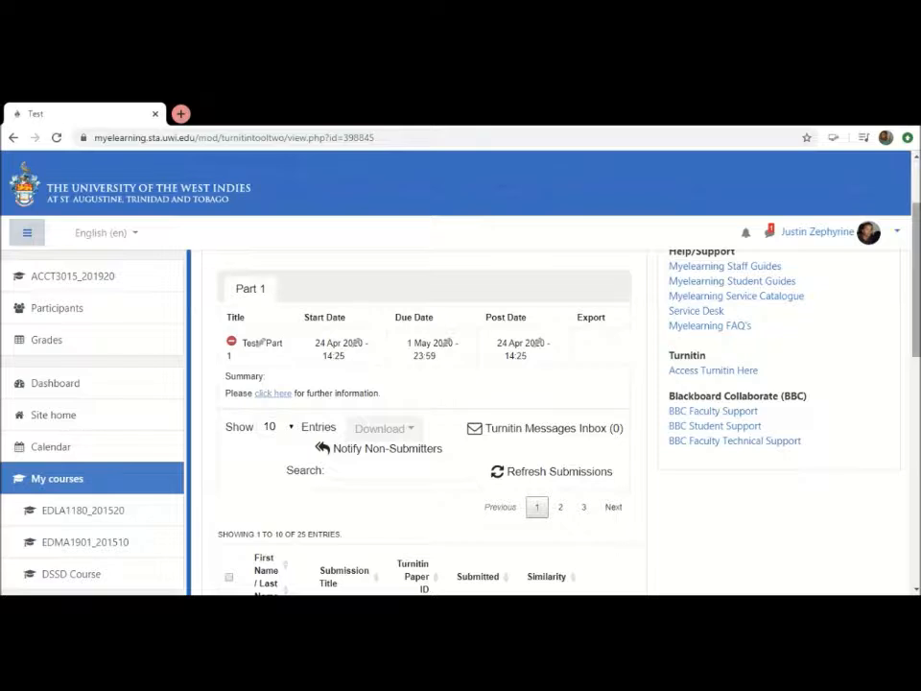
pyautogui.click(915, 189)
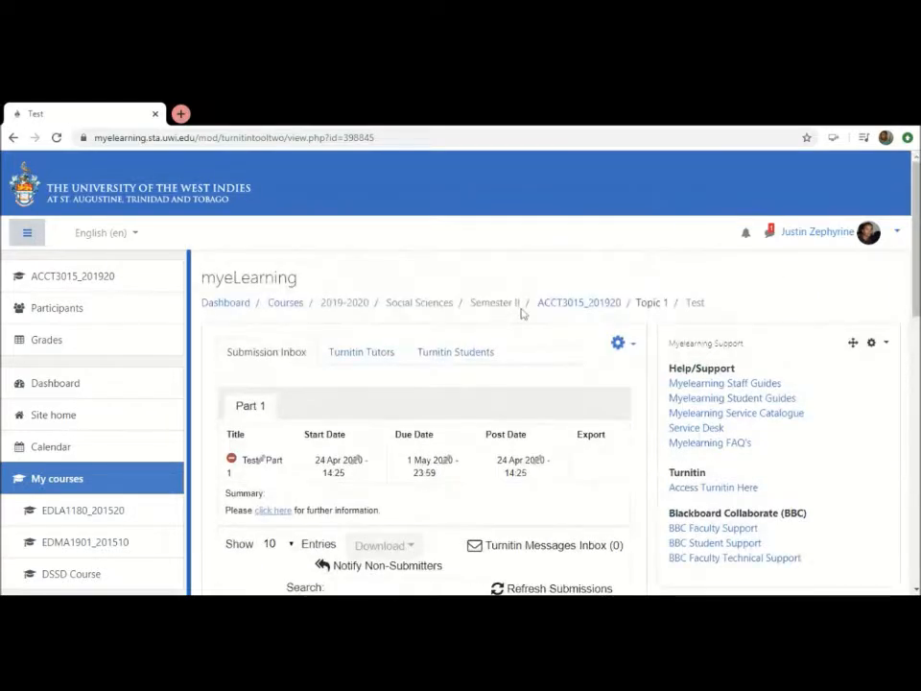
pyautogui.click(546, 306)
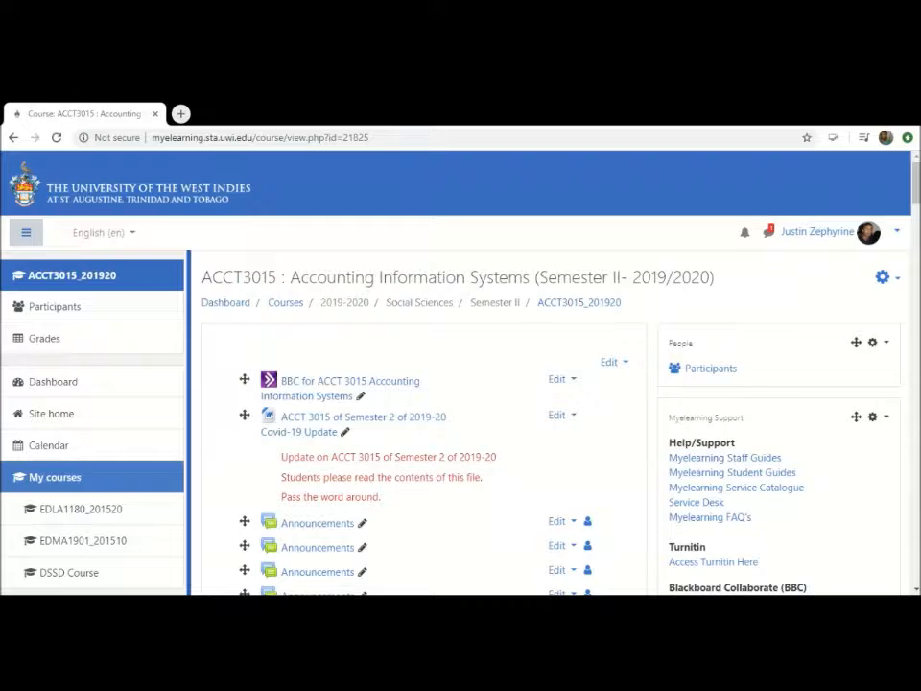
# Open the settings of the hidden assignment "ACCT 3015 of Semester 2 of 2019-20 Exam Paper" under Topic 2 for editing
pyautogui.moveTo(917, 206); pyautogui.dragTo(915, 288)
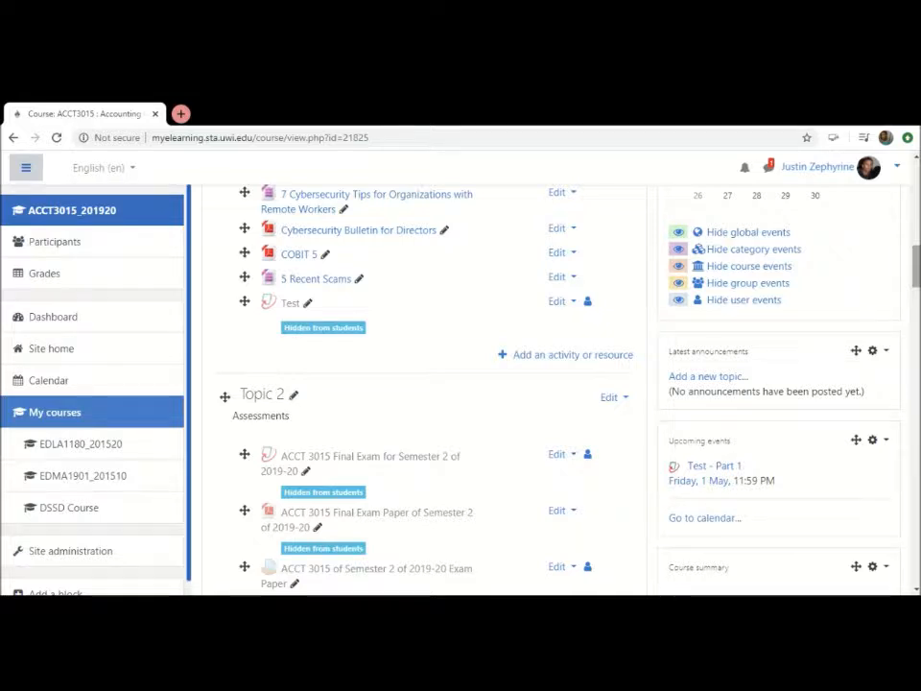
pyautogui.scroll(-2, 917, 275)
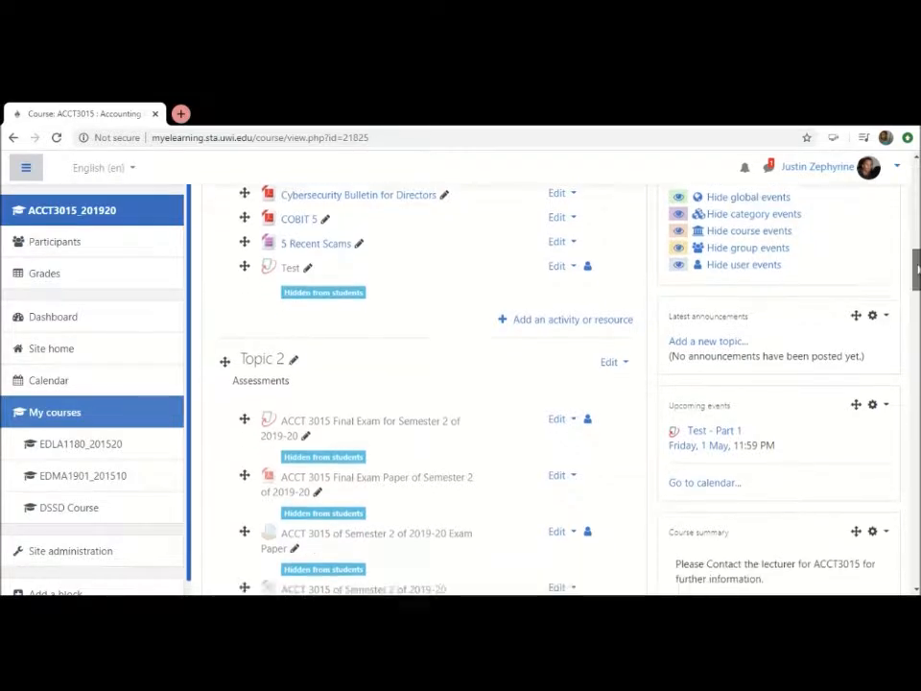
pyautogui.scroll(-2, 916, 275)
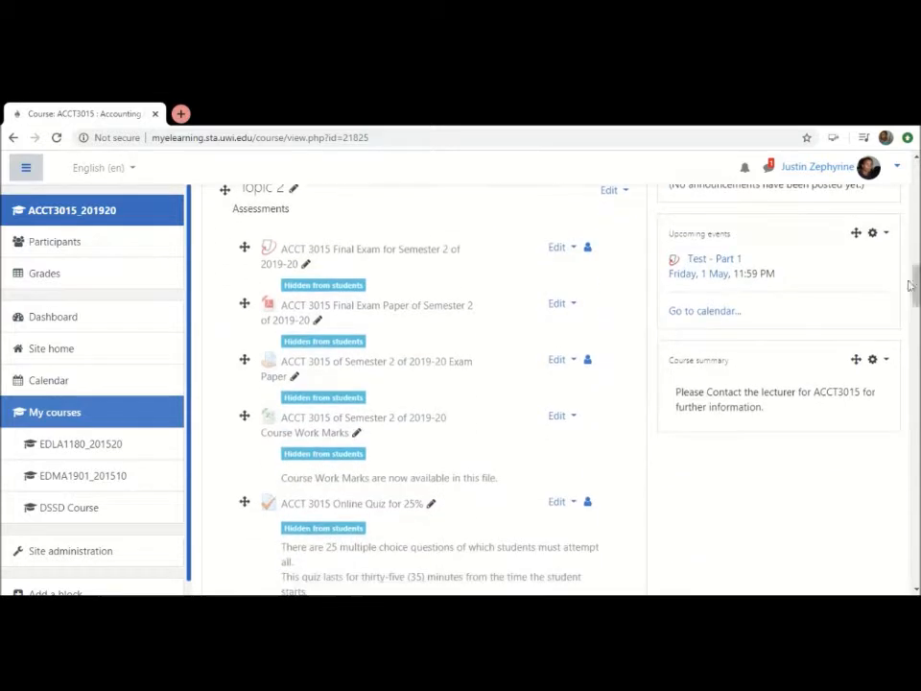
pyautogui.click(557, 361)
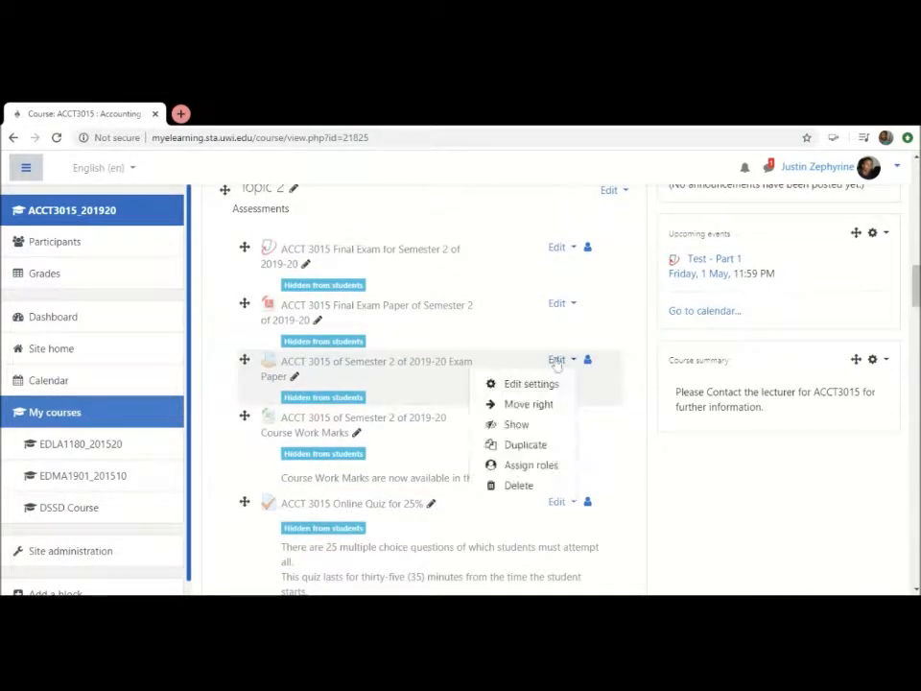
pyautogui.click(526, 387)
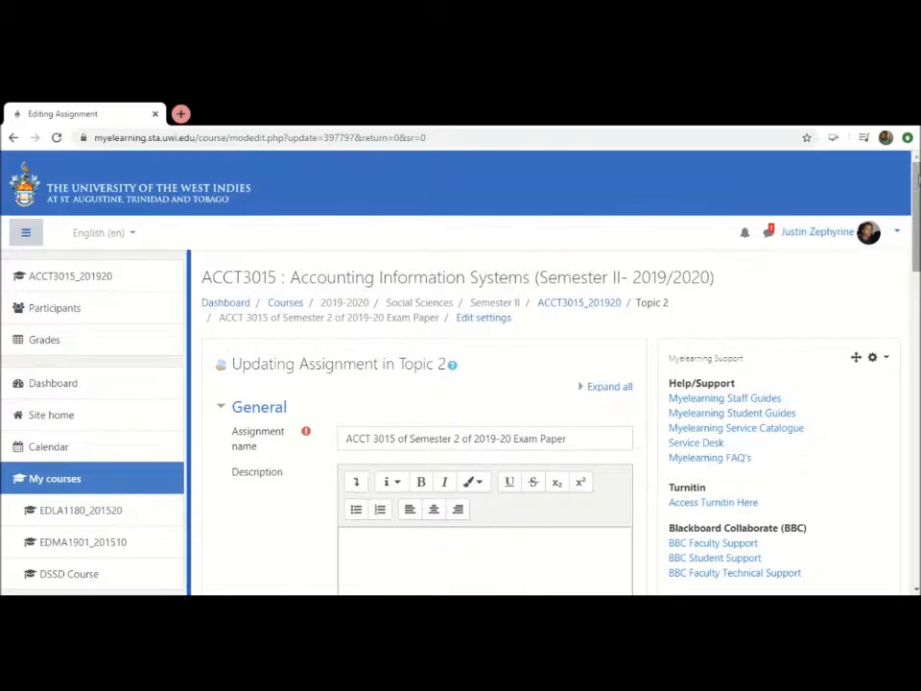
# Enter a line of random placeholder text as the exam paper assignment's description
pyautogui.scroll(-3, 552, 403)
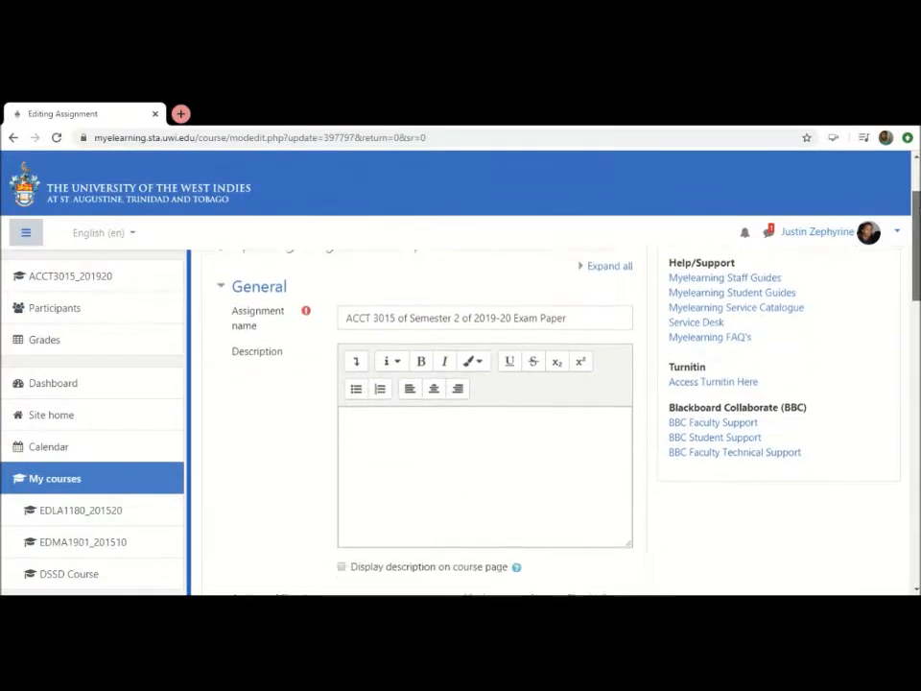
pyautogui.moveTo(917, 269)
pyautogui.mouseDown()
pyautogui.moveTo(917, 247)
pyautogui.moveTo(916, 267)
pyautogui.moveTo(917, 255)
pyautogui.mouseUp()
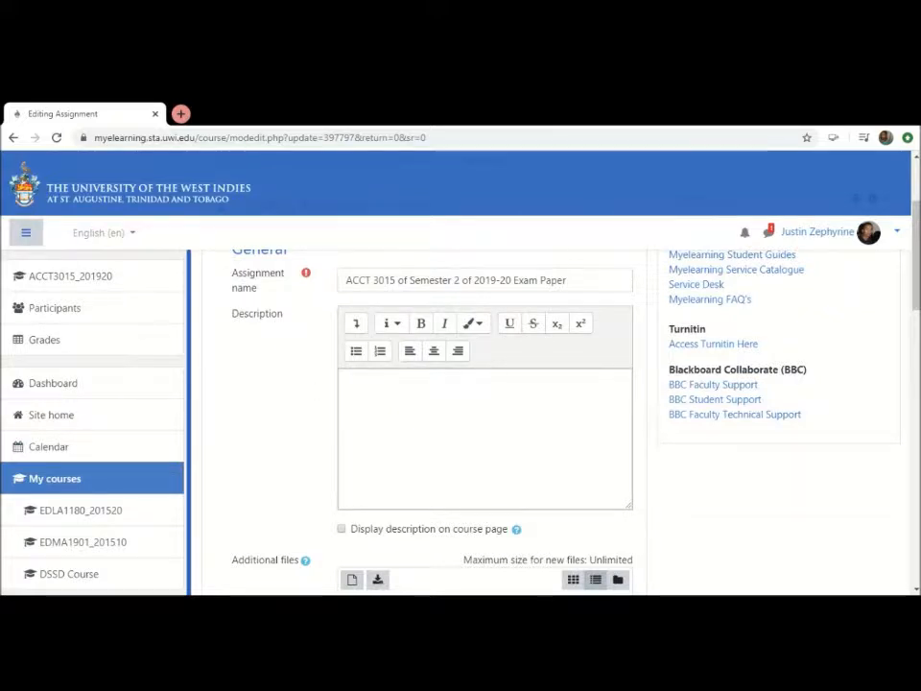
pyautogui.click(413, 413)
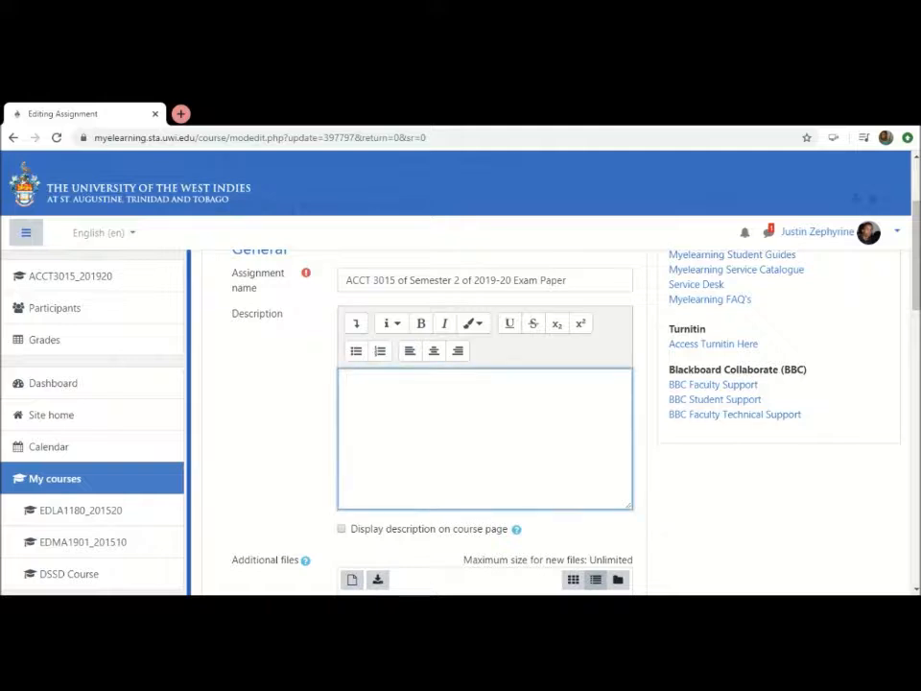
pyautogui.write('hjllkhlklhlkhlkhlkhkhlkhkhljldsk')
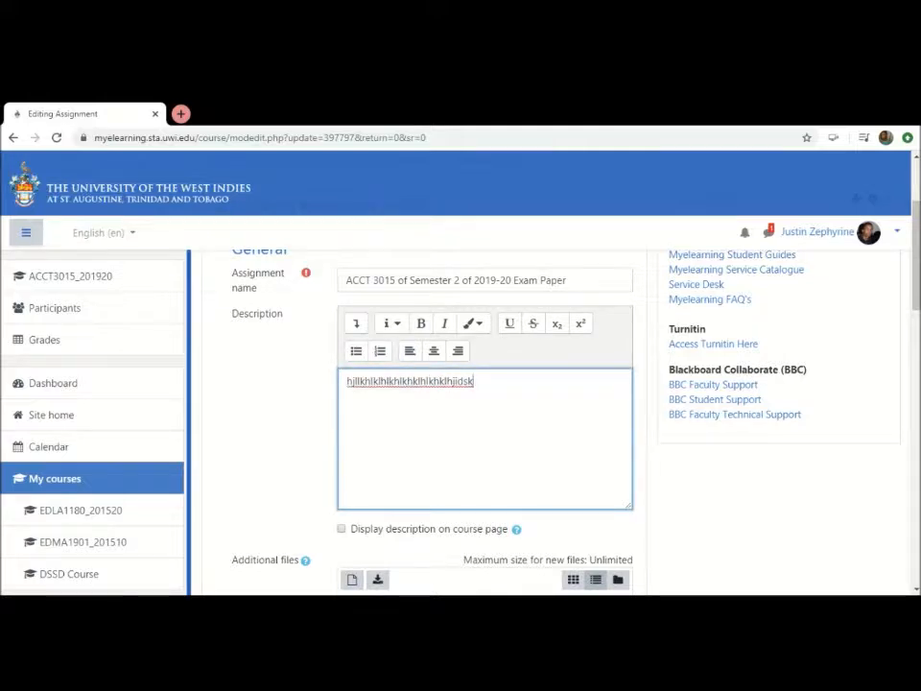
# Examine the assignment's Description and Additional files settings, including the attached exam PDF
pyautogui.scroll(-5, 461, 384)
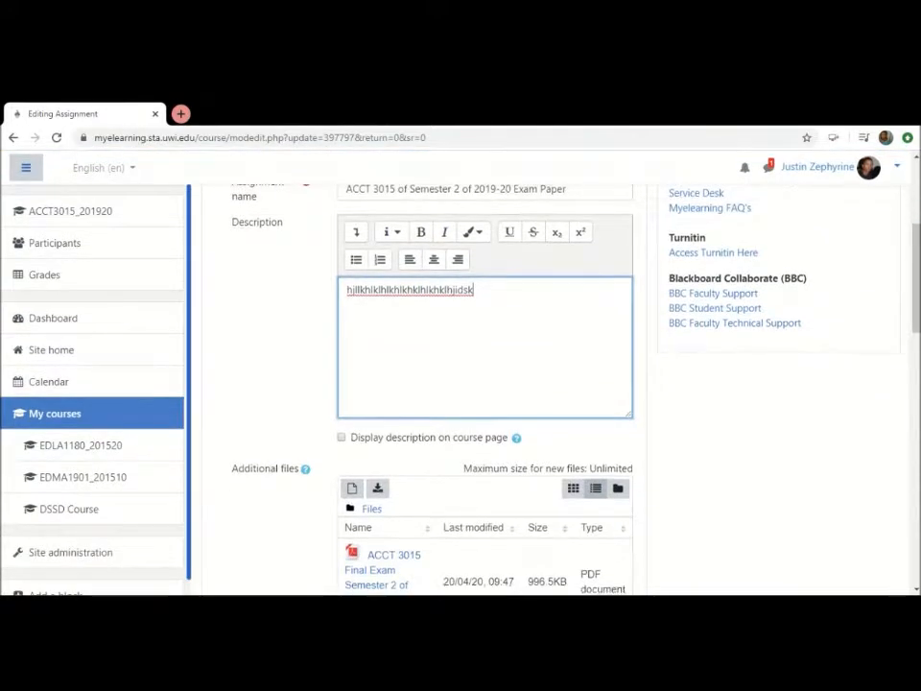
pyautogui.scroll(-1, 279, 334)
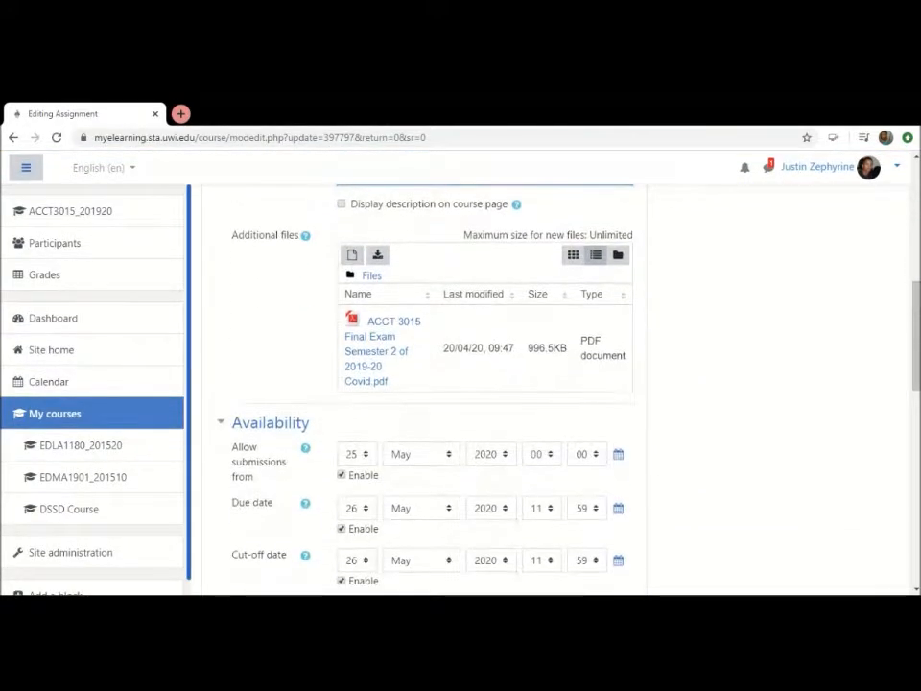
pyautogui.scroll(5, 280, 334)
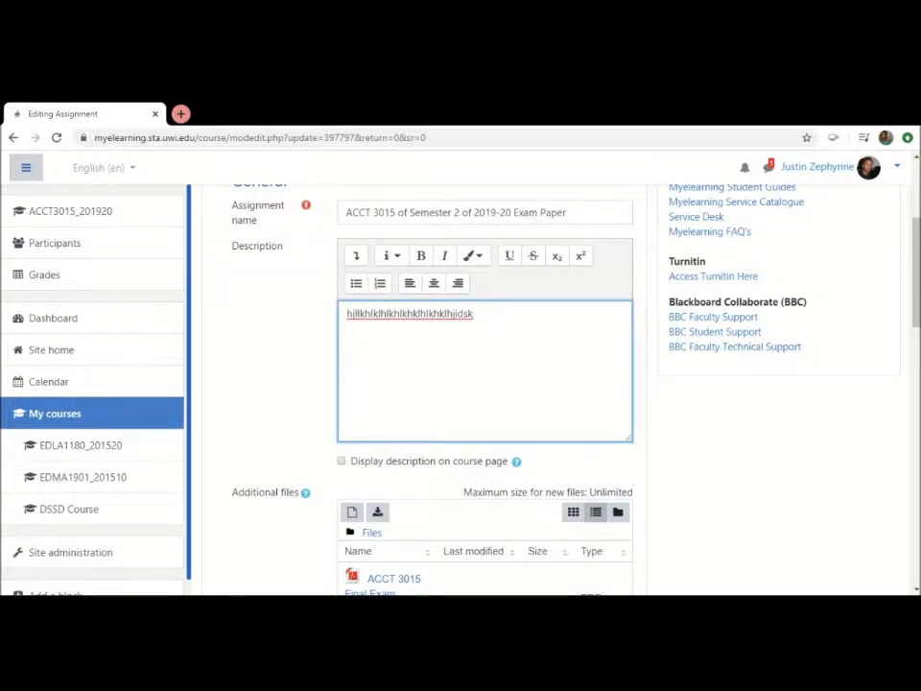
pyautogui.scroll(-3, 279, 334)
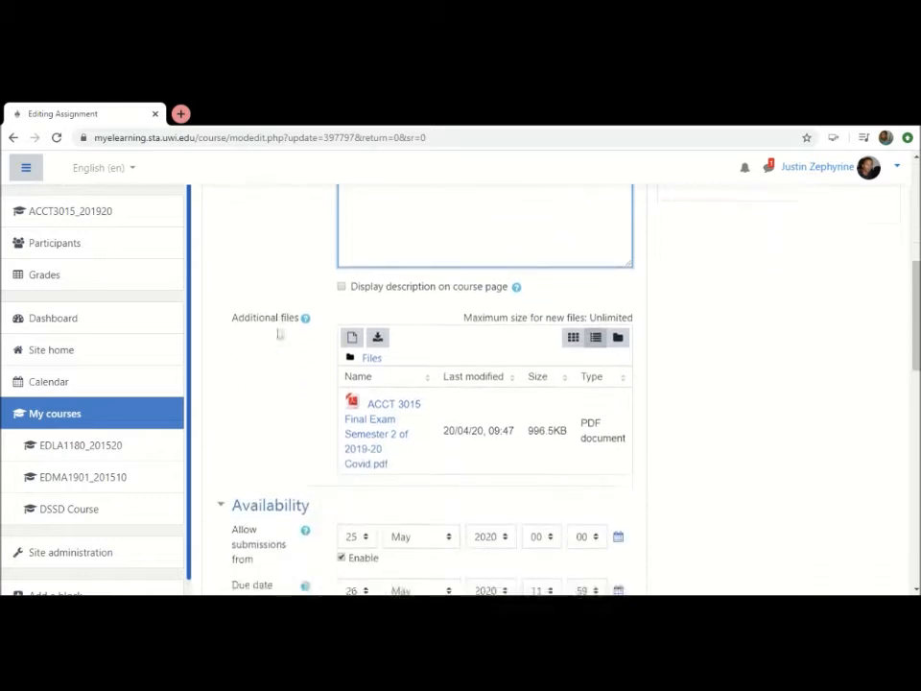
pyautogui.scroll(1, 277, 330)
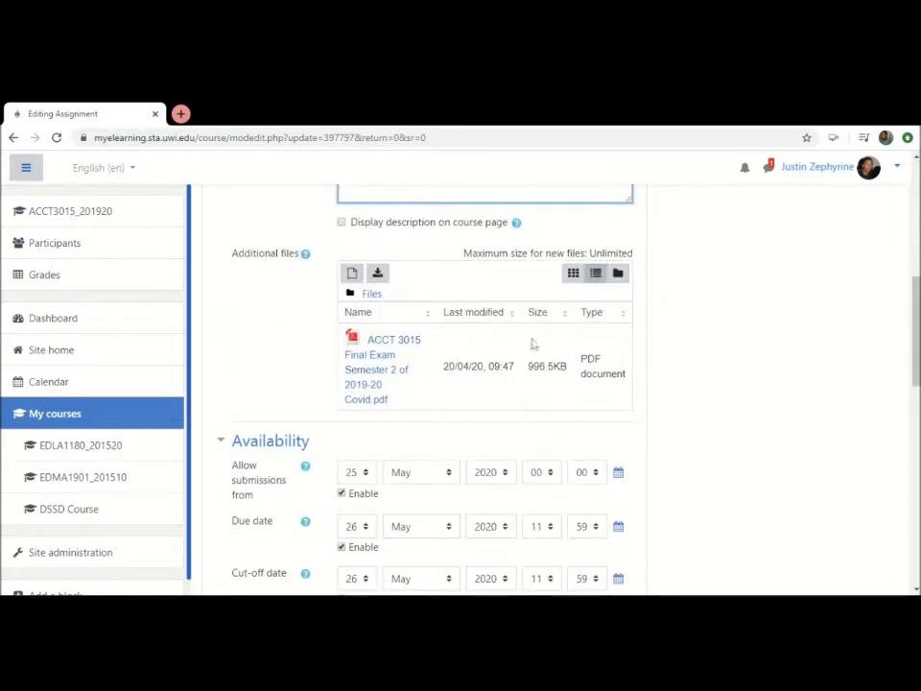
# Examine the assignment's Availability dates and its Submission types settings, including file count, submission size and accepted file types
pyautogui.scroll(-3, 250, 331)
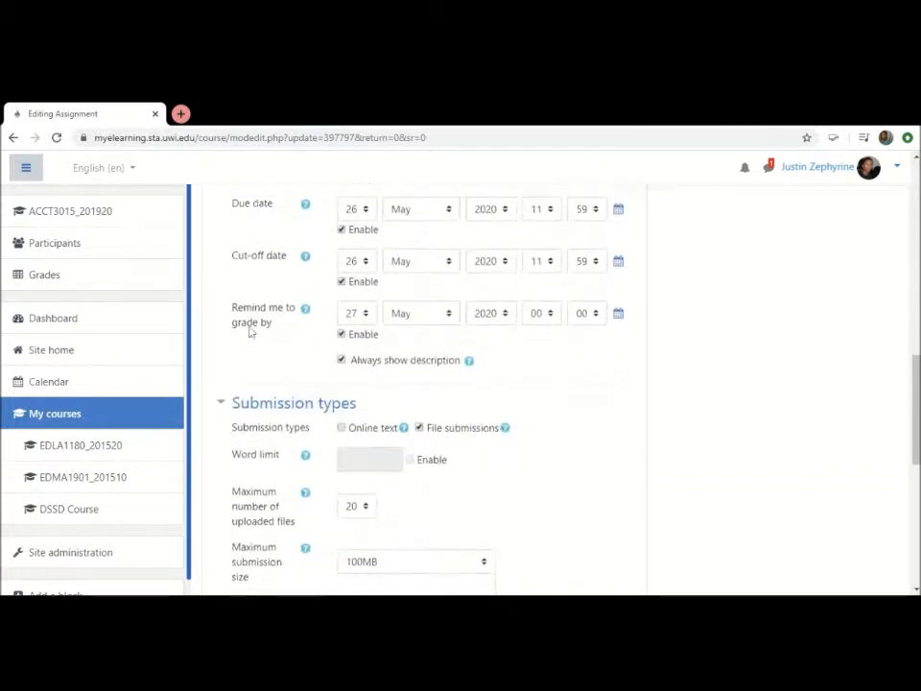
pyautogui.scroll(2, 251, 331)
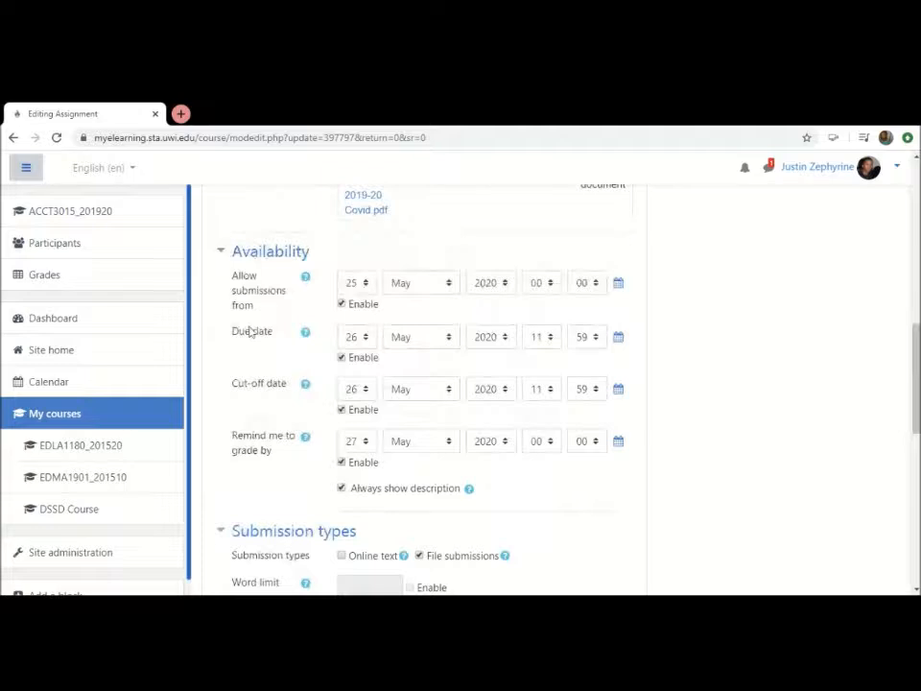
pyautogui.scroll(-2, 251, 331)
pyautogui.scroll(-6, 250, 331)
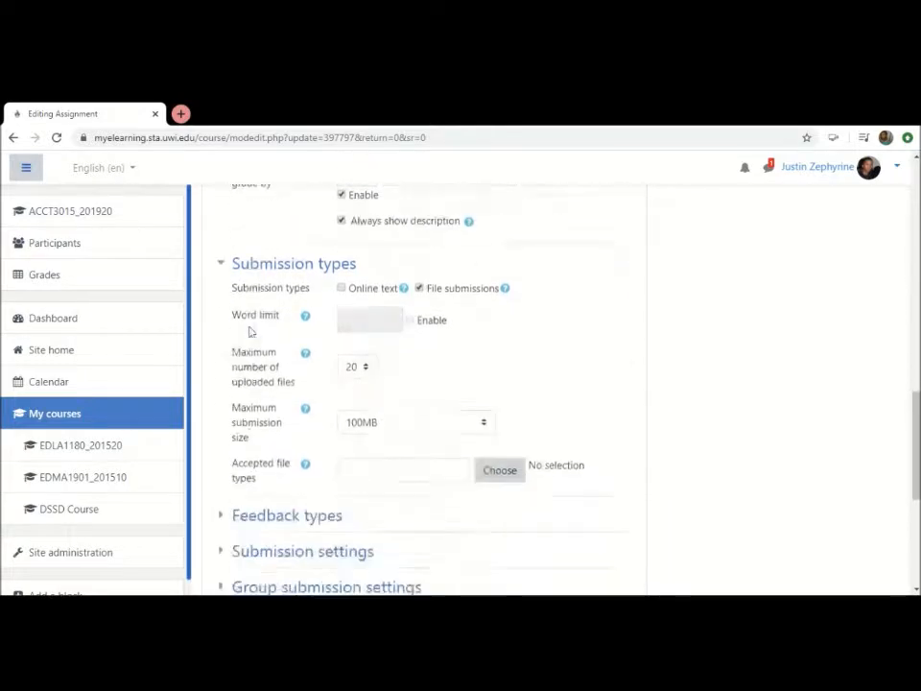
pyautogui.scroll(2, 250, 331)
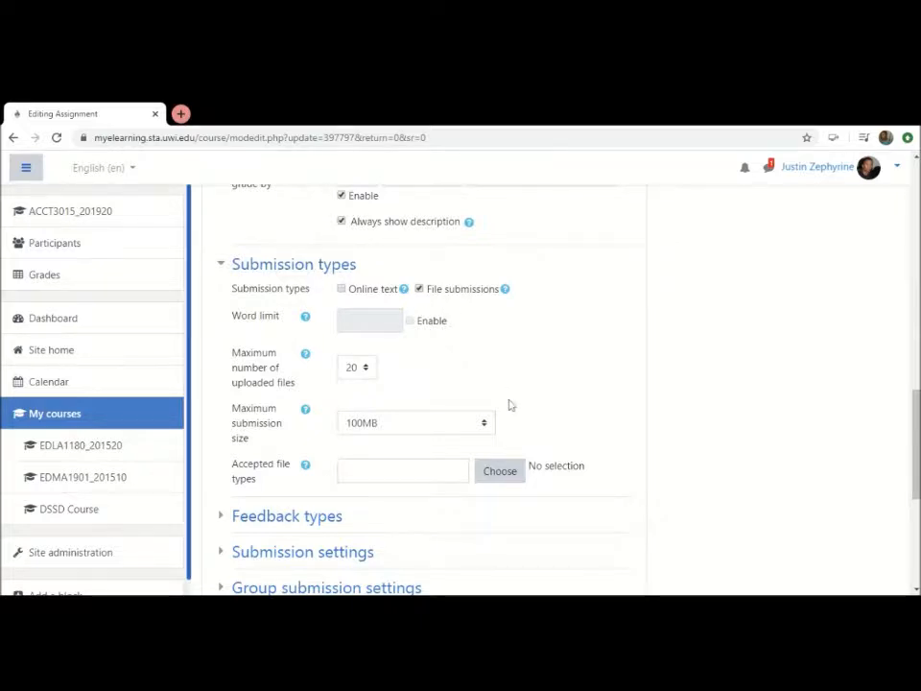
pyautogui.scroll(-2, 510, 405)
pyautogui.scroll(-4, 509, 405)
pyautogui.scroll(2, 510, 405)
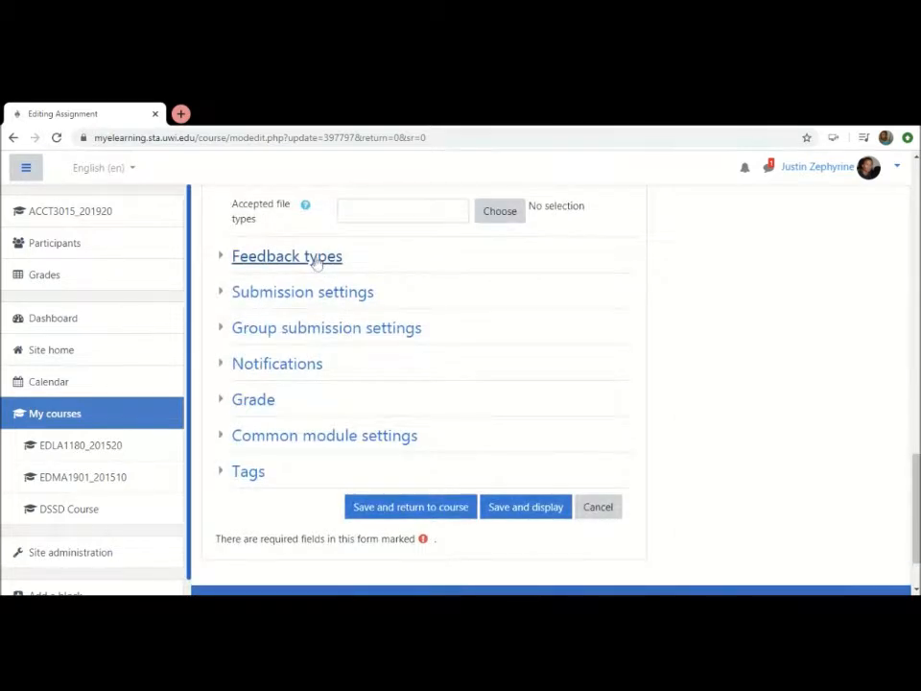
# Expand the Feedback types and Submission settings sections and review their options
pyautogui.click(317, 257)
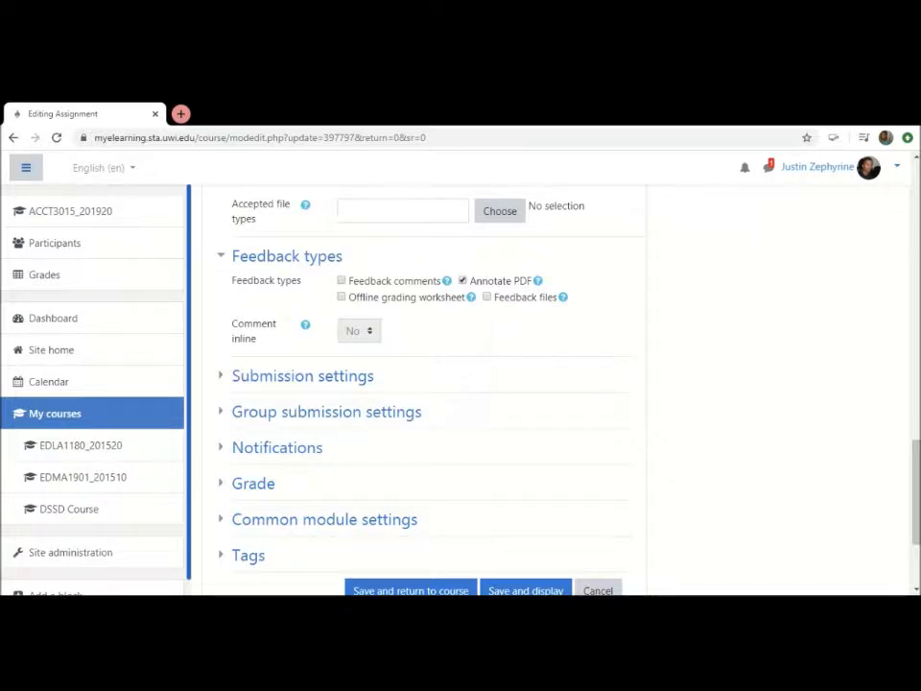
pyautogui.scroll(-2, 523, 379)
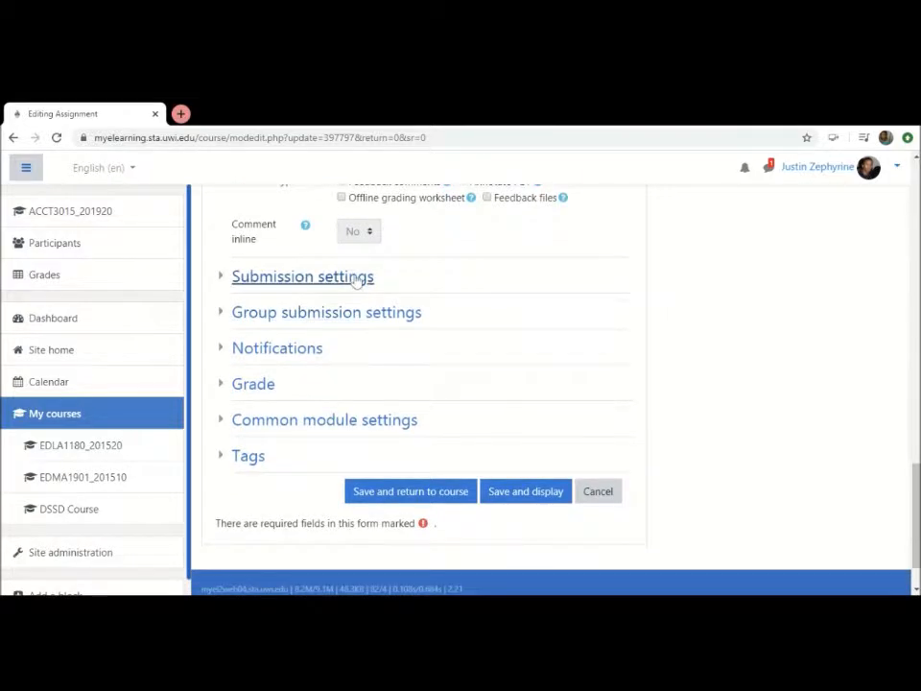
pyautogui.click(357, 277)
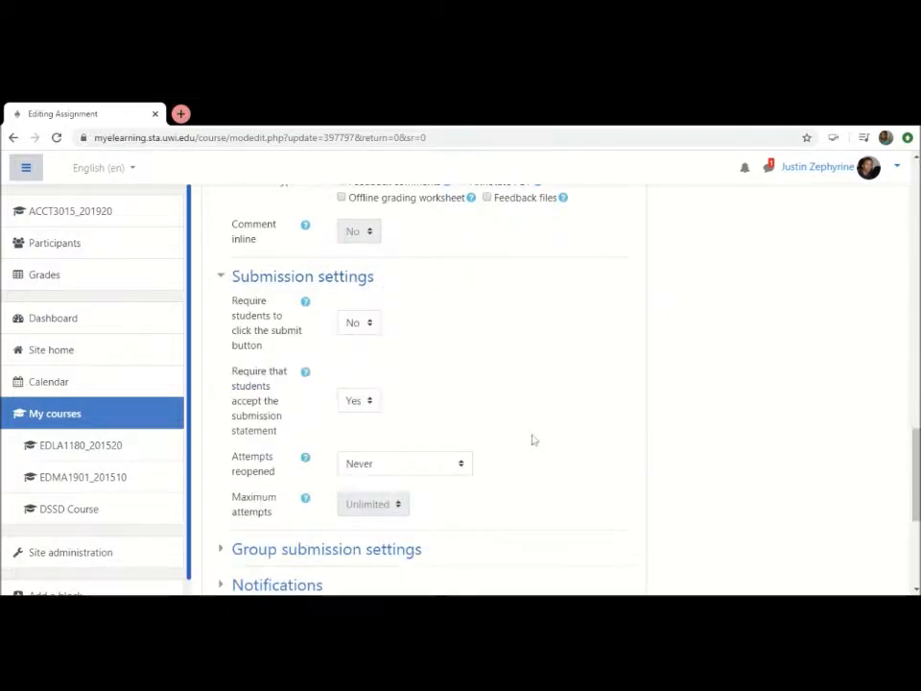
pyautogui.scroll(-1, 533, 439)
pyautogui.scroll(-1, 533, 440)
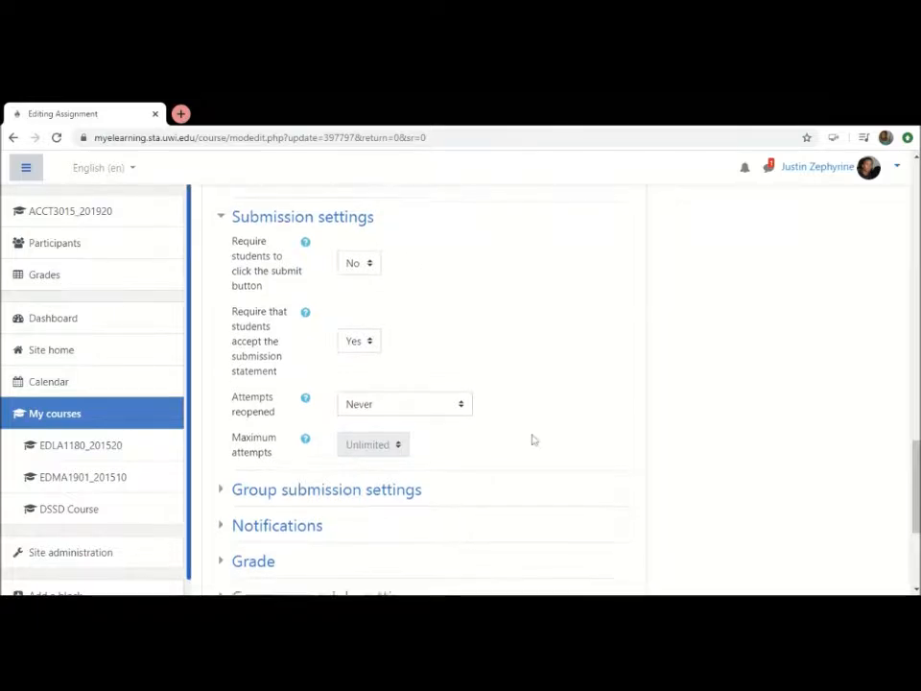
pyautogui.scroll(2, 533, 440)
pyautogui.scroll(1, 533, 439)
pyautogui.scroll(-4, 532, 440)
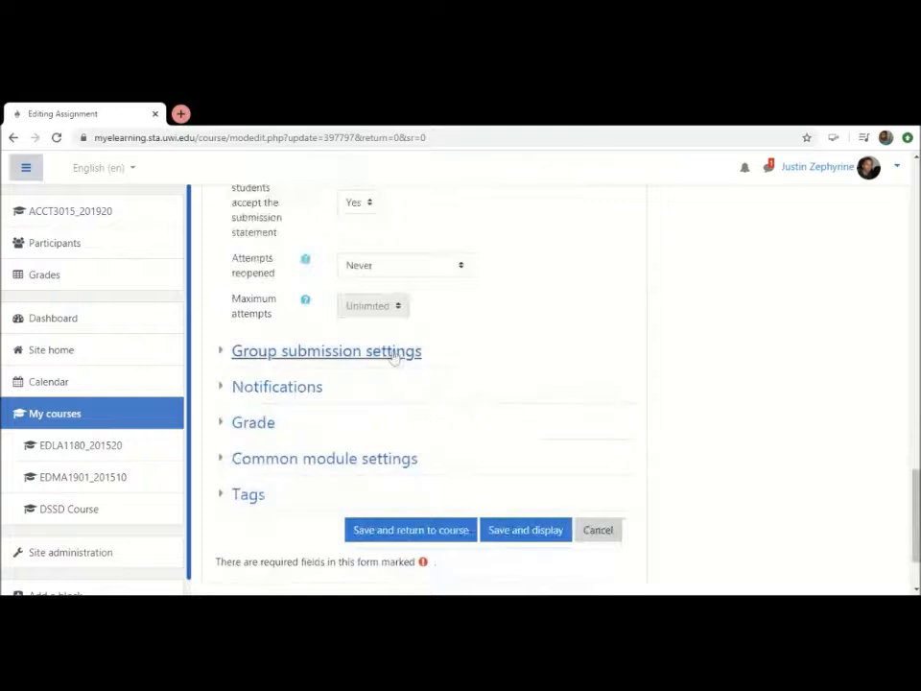
# Expand the Group submission settings and Notifications sections and review the group and grader notification options
pyautogui.click(393, 353)
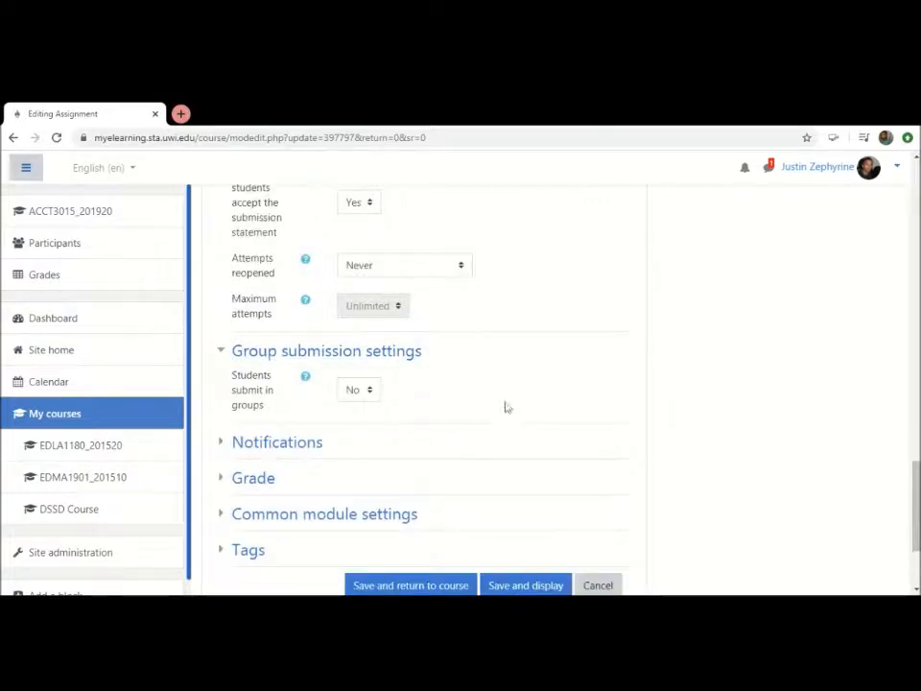
pyautogui.scroll(-1, 504, 405)
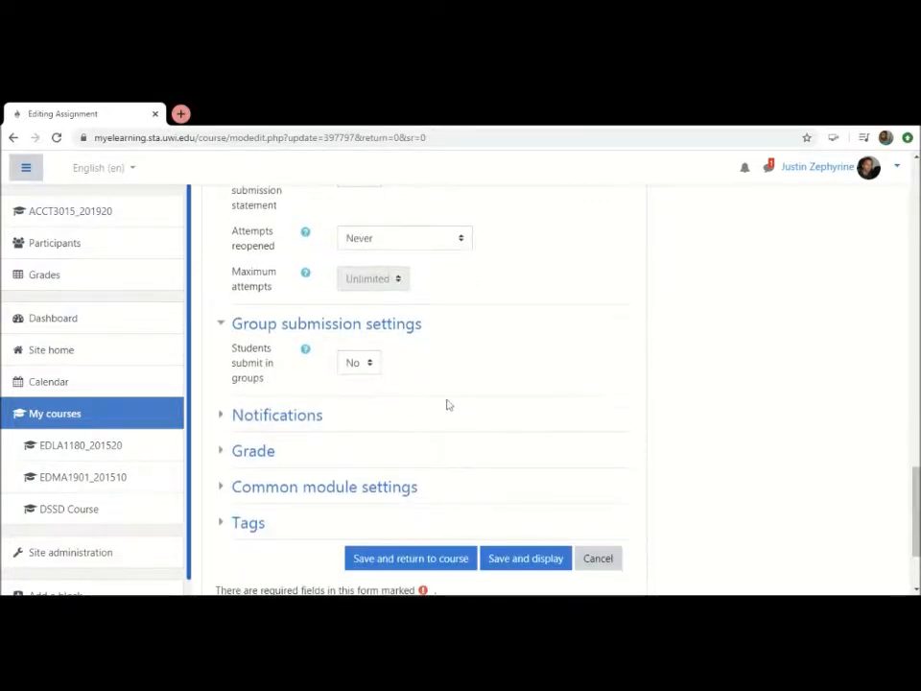
pyautogui.click(309, 418)
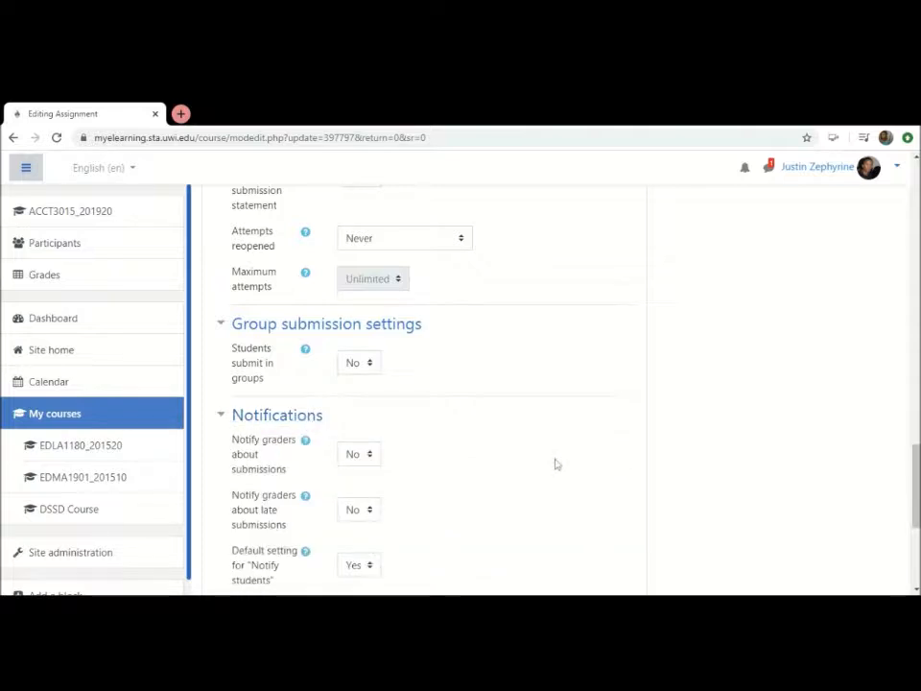
pyautogui.scroll(-2, 554, 464)
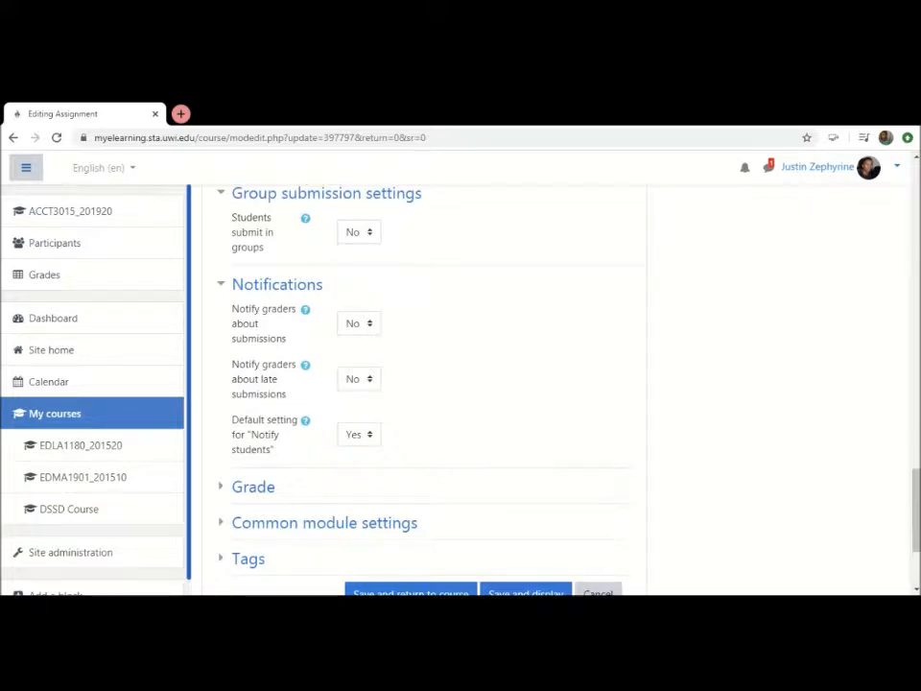
pyautogui.scroll(5, 553, 465)
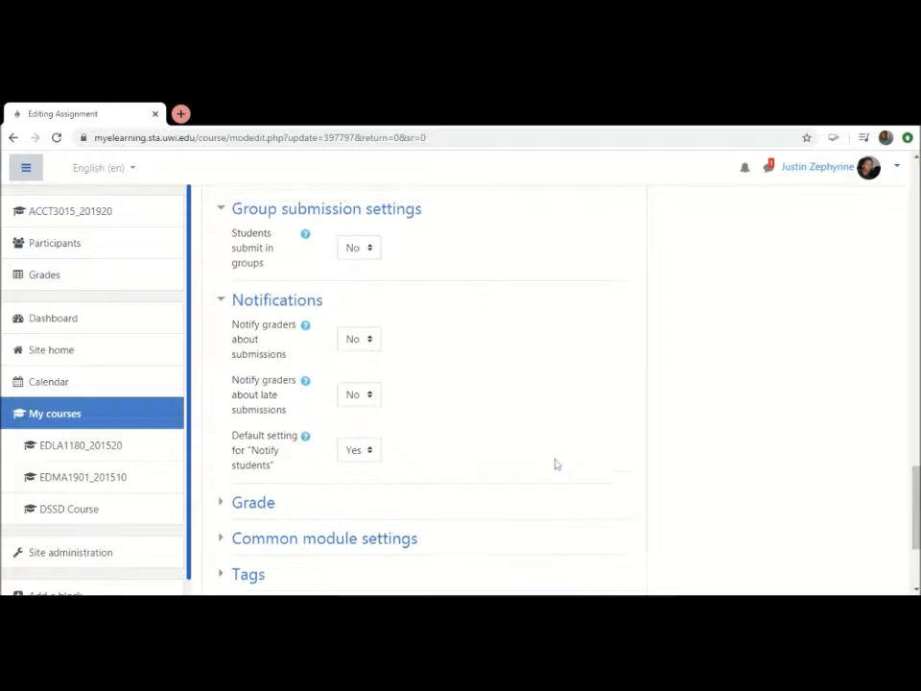
pyautogui.scroll(5, 555, 465)
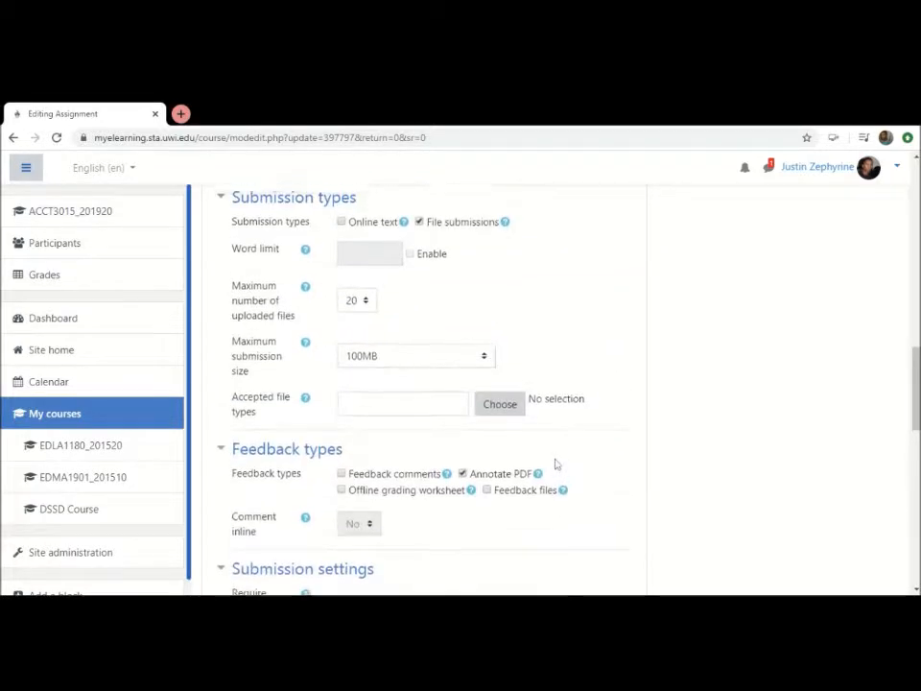
pyautogui.scroll(-1, 555, 465)
pyautogui.scroll(-8, 555, 464)
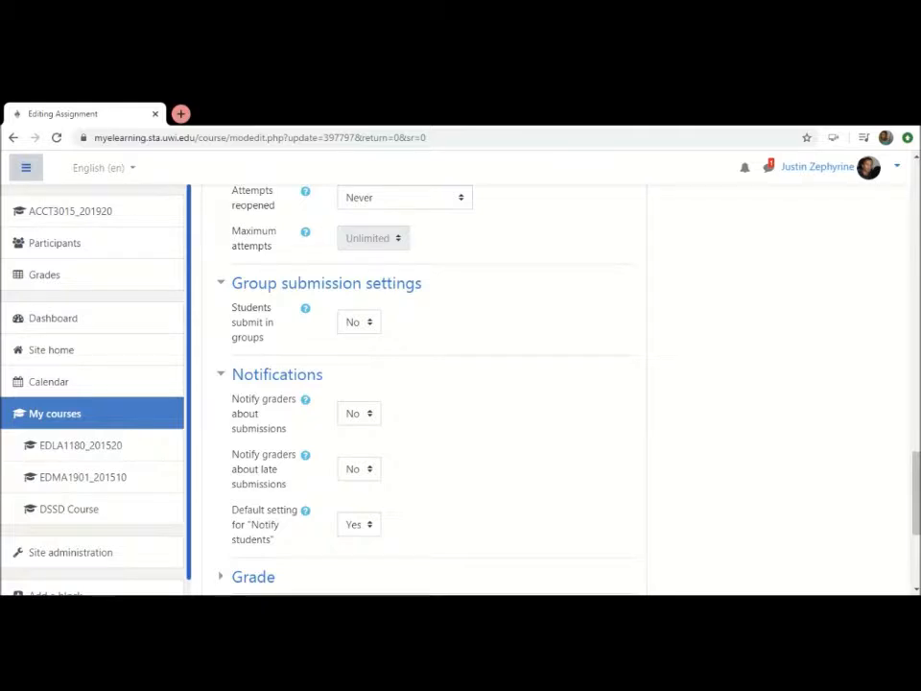
pyautogui.scroll(-2, 556, 464)
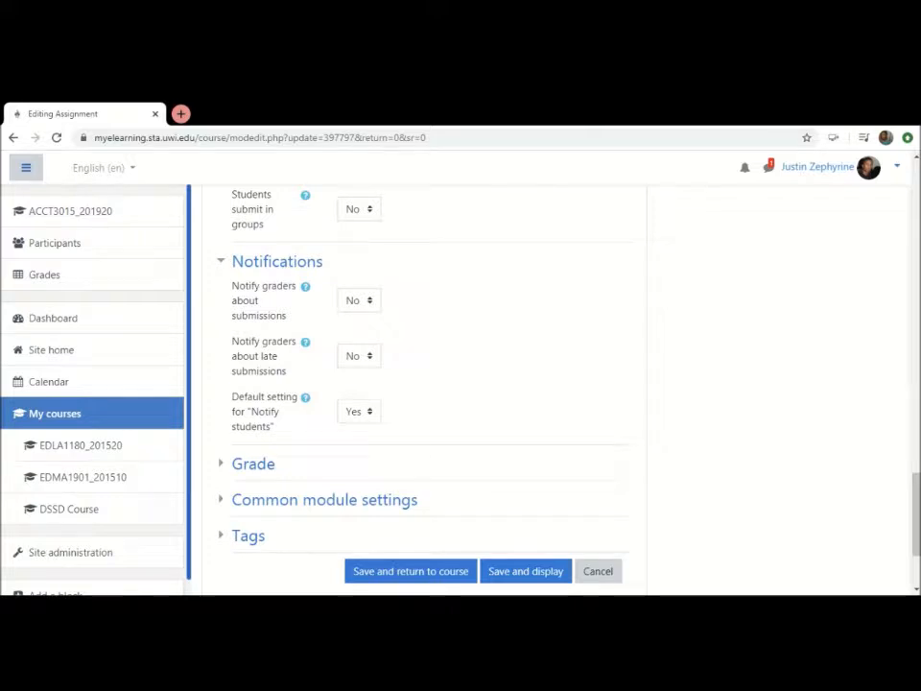
pyautogui.scroll(5, 372, 409)
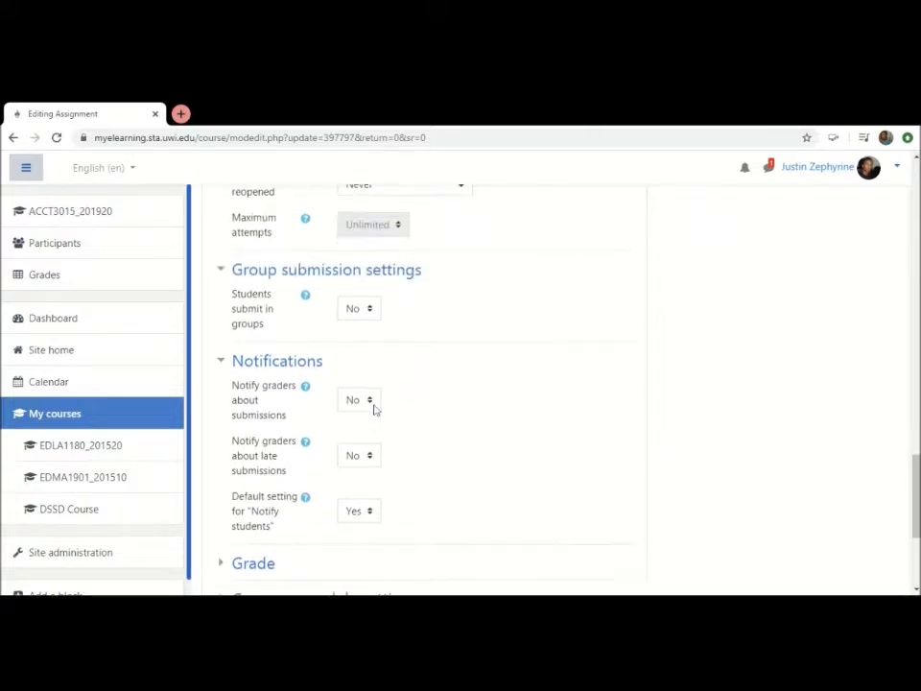
# Leave the assignment settings without saving and find the Topic 2 assessments on the ACCT3015_201920 course page
pyautogui.scroll(10, 374, 410)
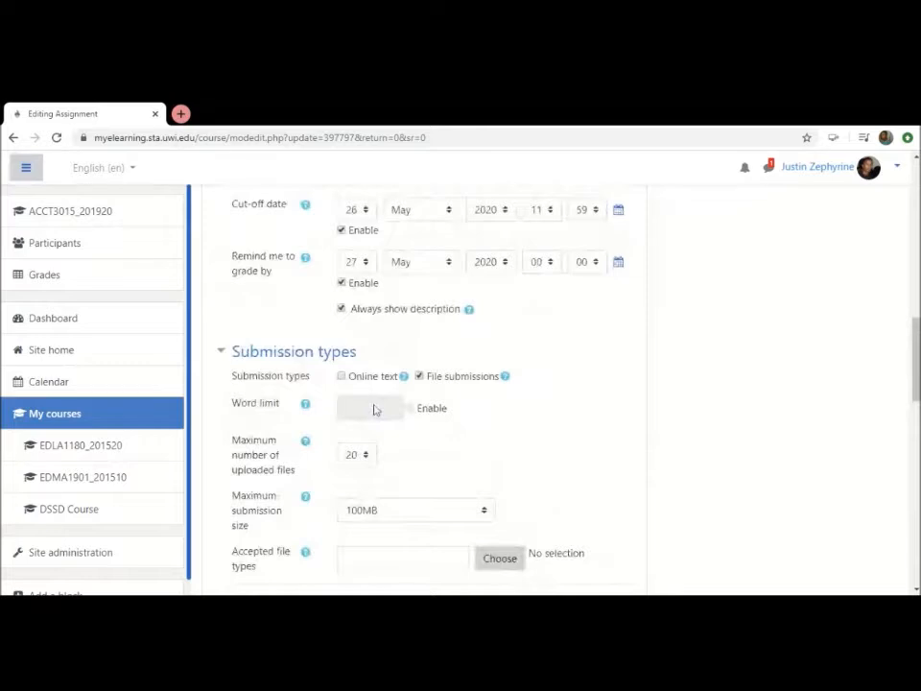
pyautogui.scroll(5, 375, 410)
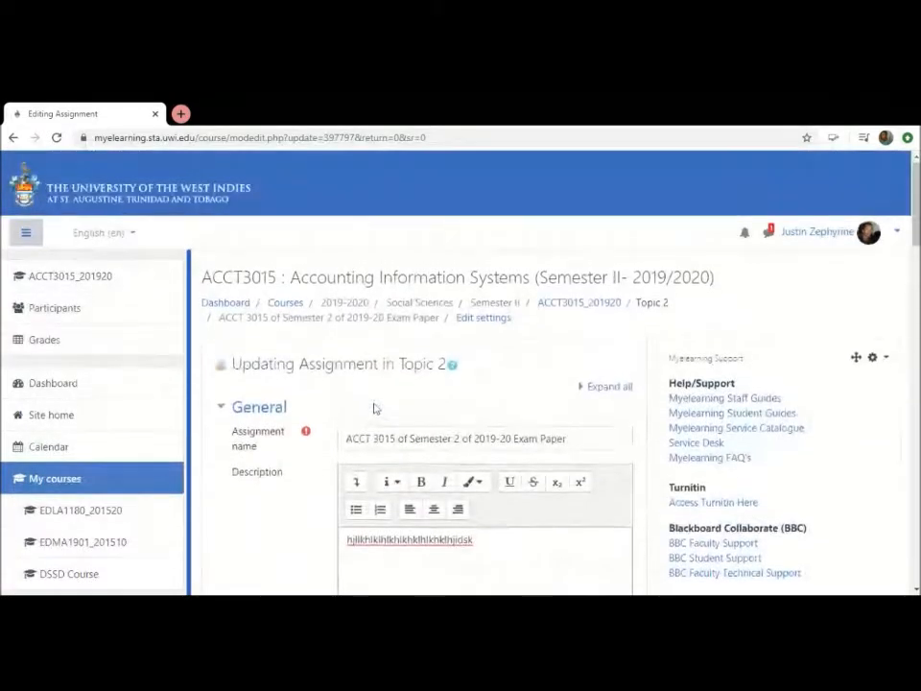
pyautogui.click(579, 310)
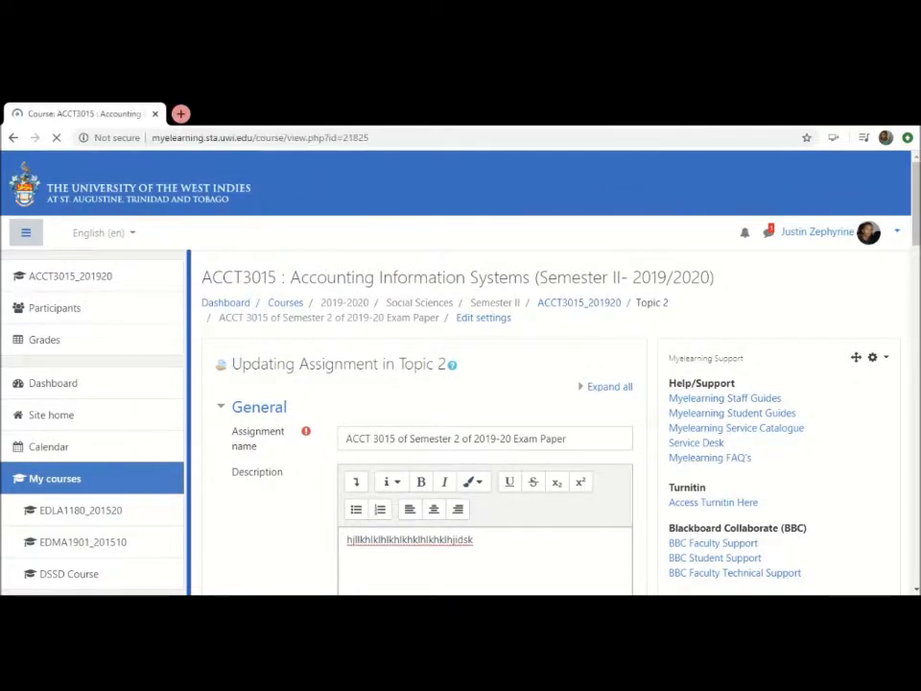
pyautogui.moveTo(919, 199); pyautogui.dragTo(917, 291)
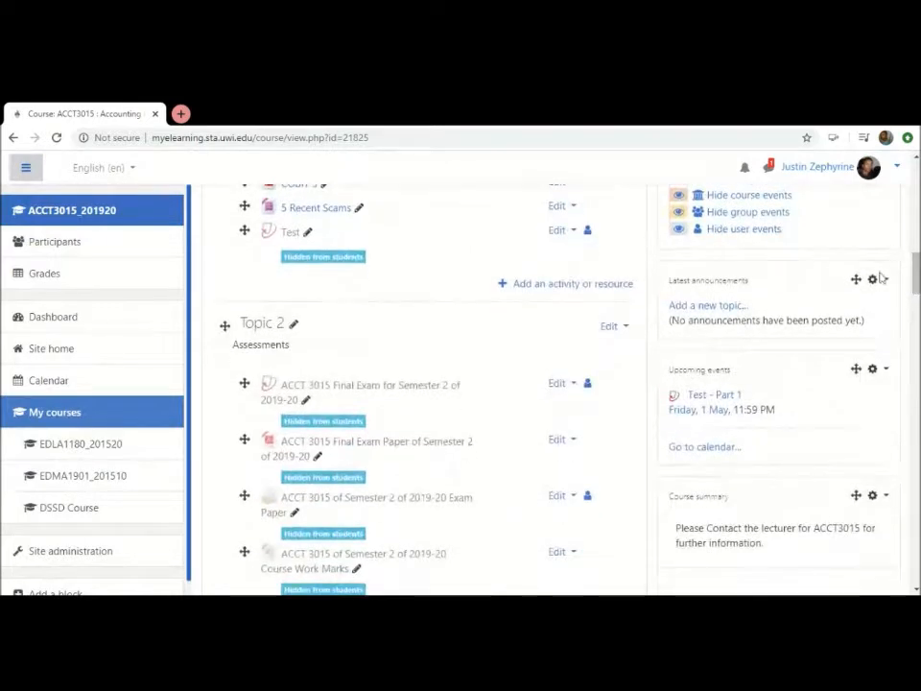
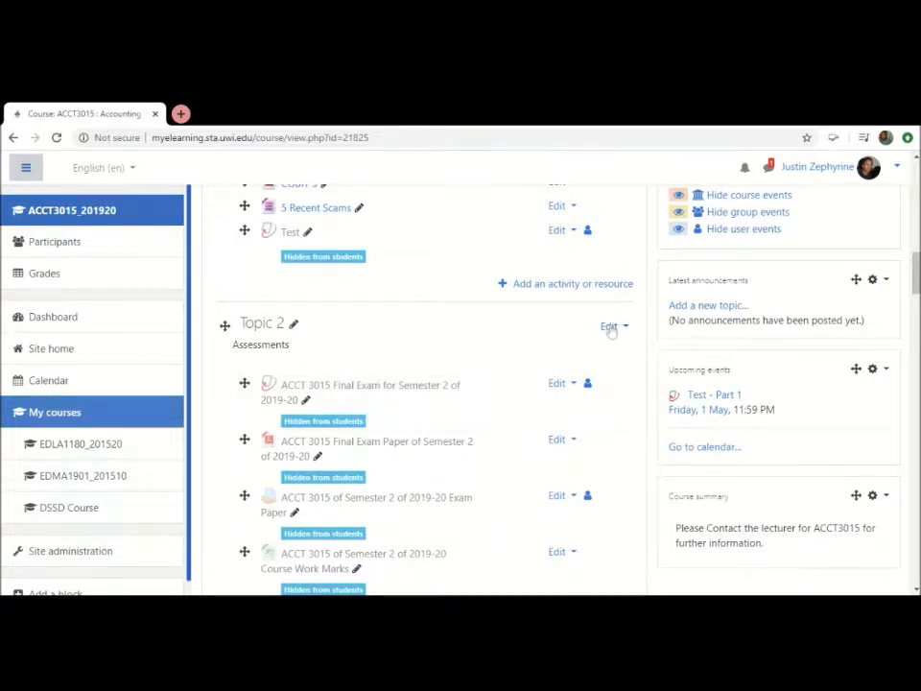
# Show the editing options available for the hidden Test assignment above Topic 2, then dismiss them
pyautogui.scroll(3, 521, 413)
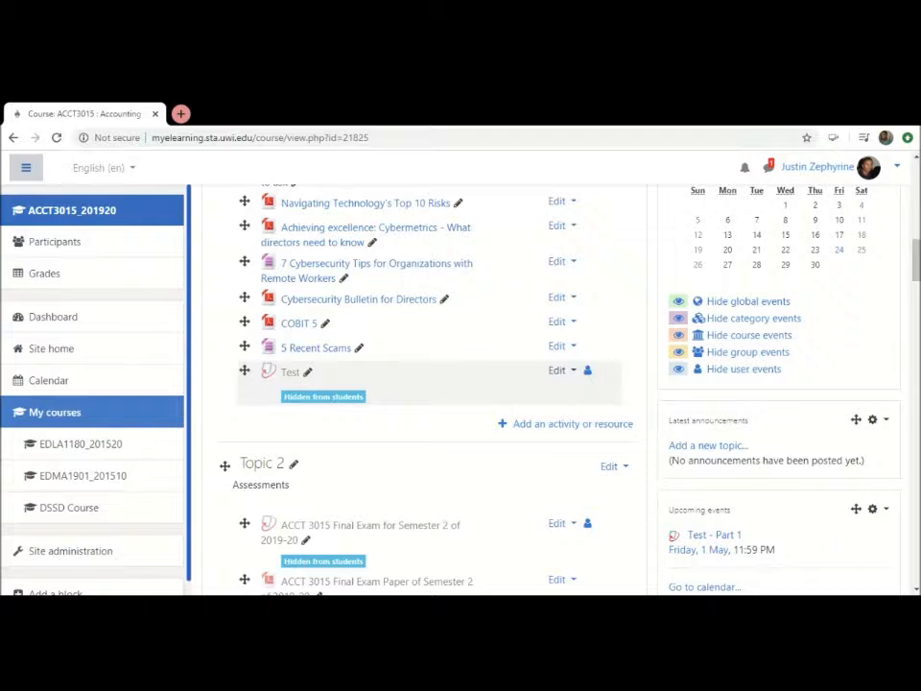
pyautogui.click(558, 370)
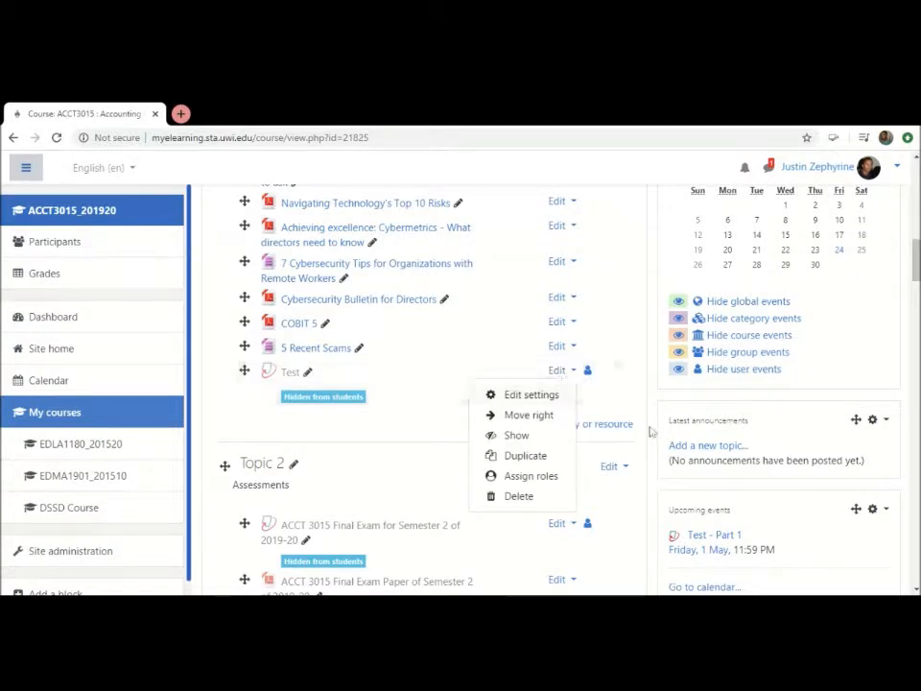
pyautogui.press('Escape')
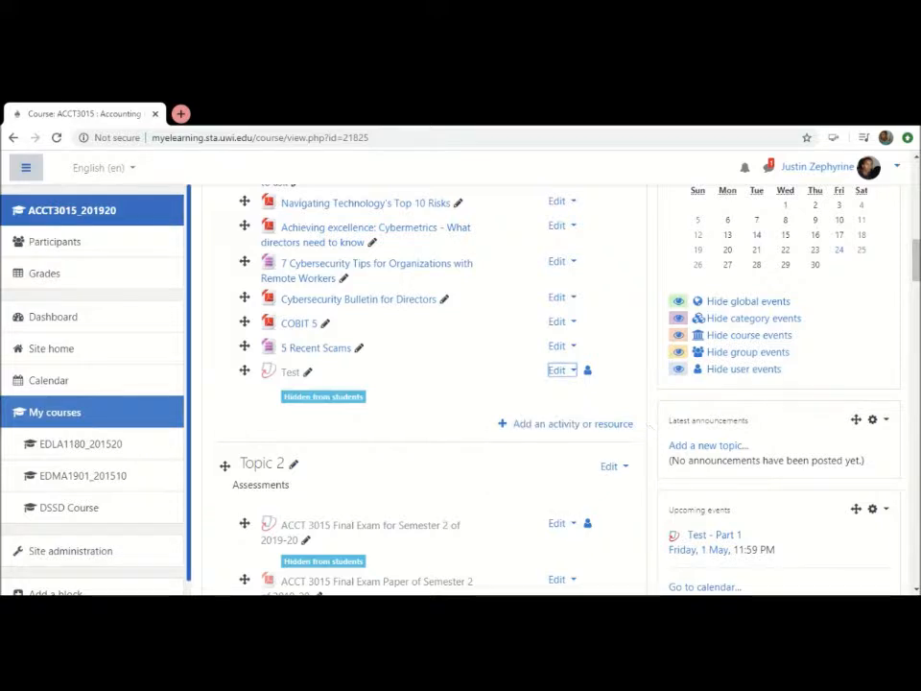
pyautogui.click(568, 378)
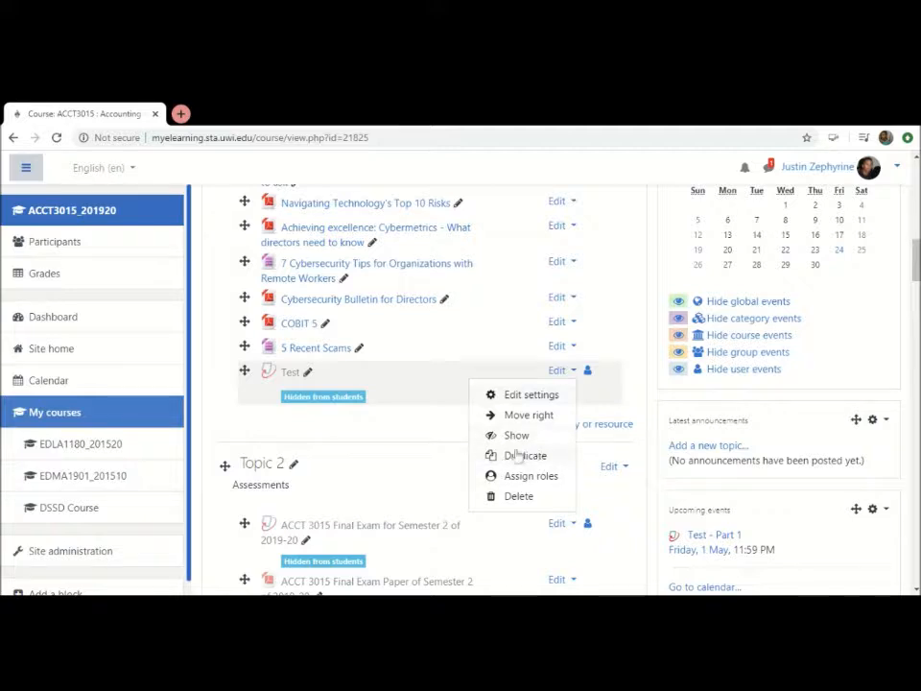
pyautogui.click(650, 446)
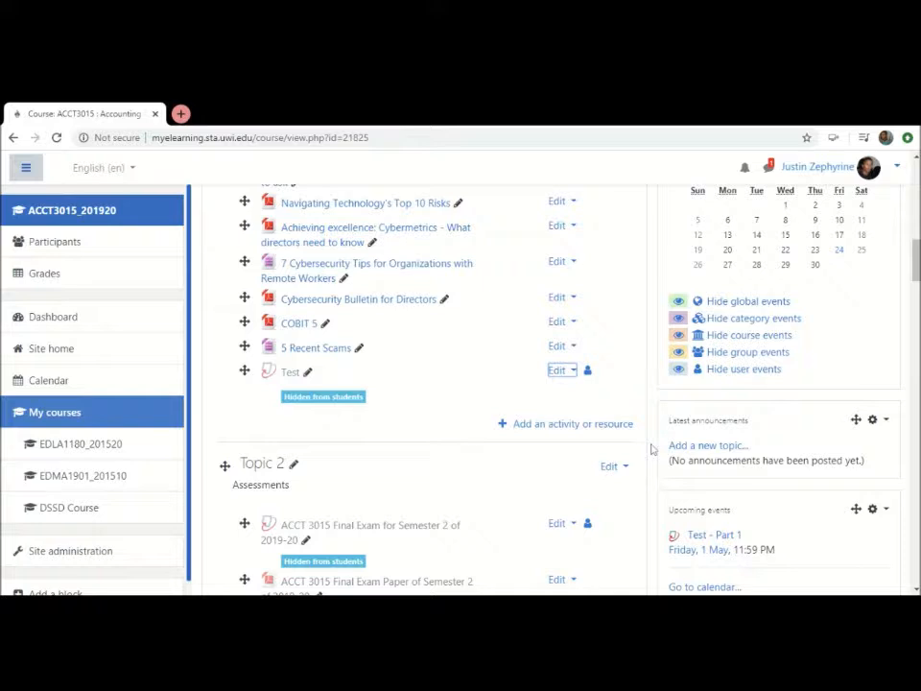
# Open the settings of the "ACCT 3015 of Semester 2 of 2019-20 Exam Paper" assignment in Topic 2
pyautogui.scroll(-2, 652, 448)
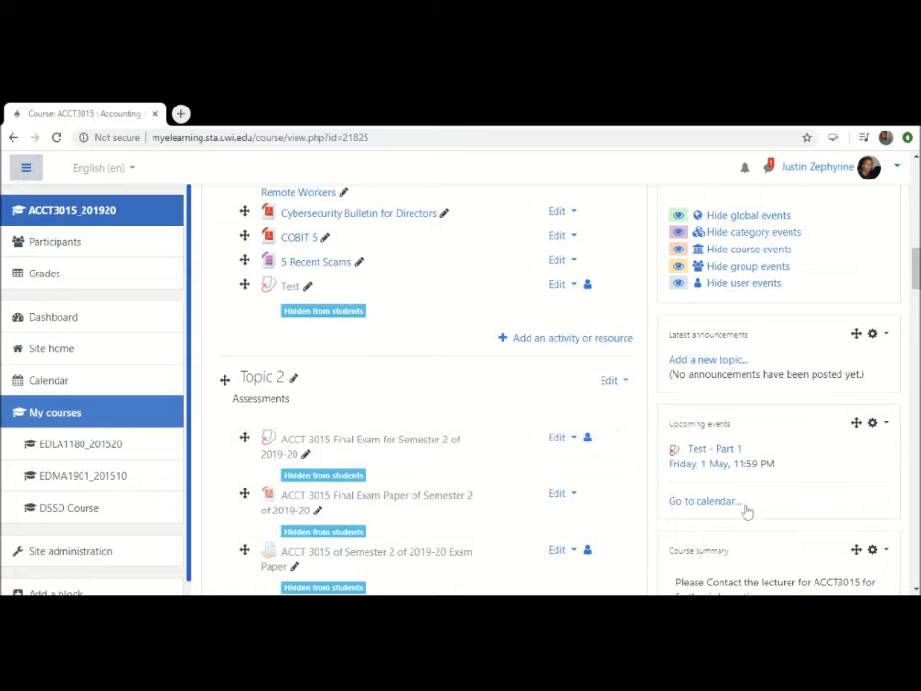
pyautogui.scroll(-2, 596, 442)
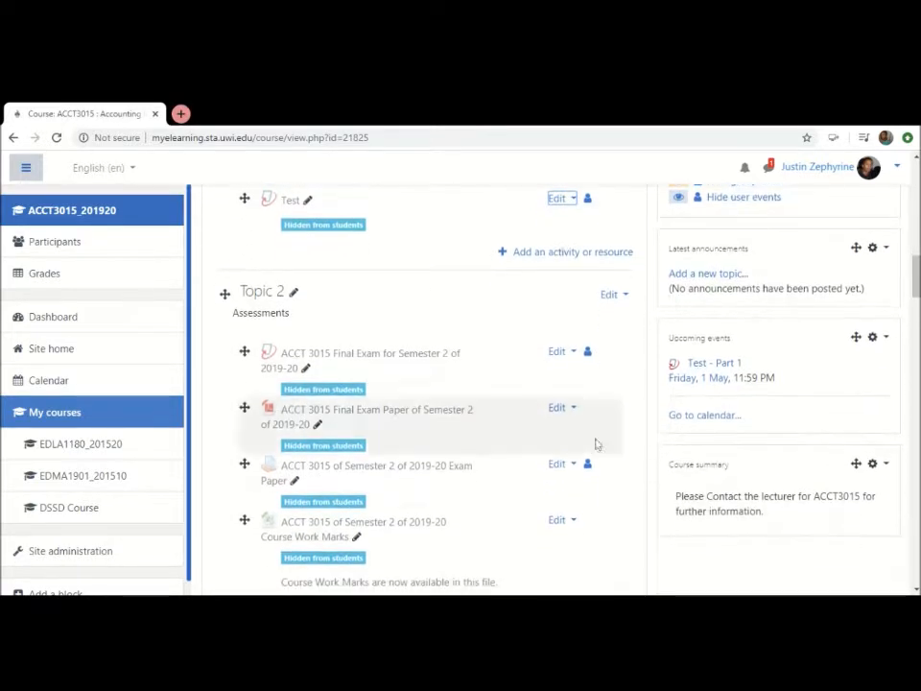
pyautogui.click(558, 465)
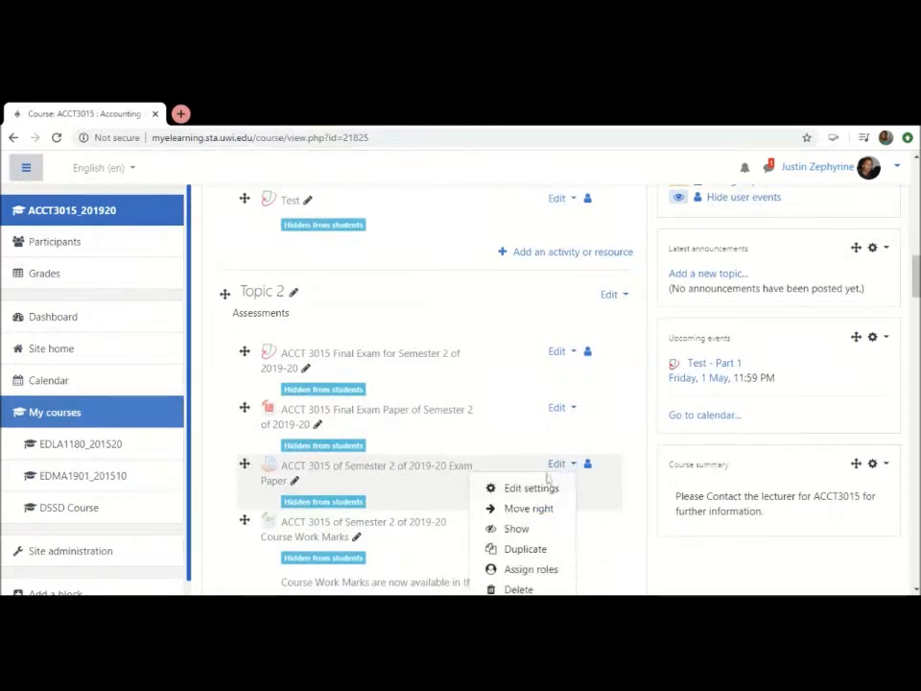
pyautogui.click(532, 489)
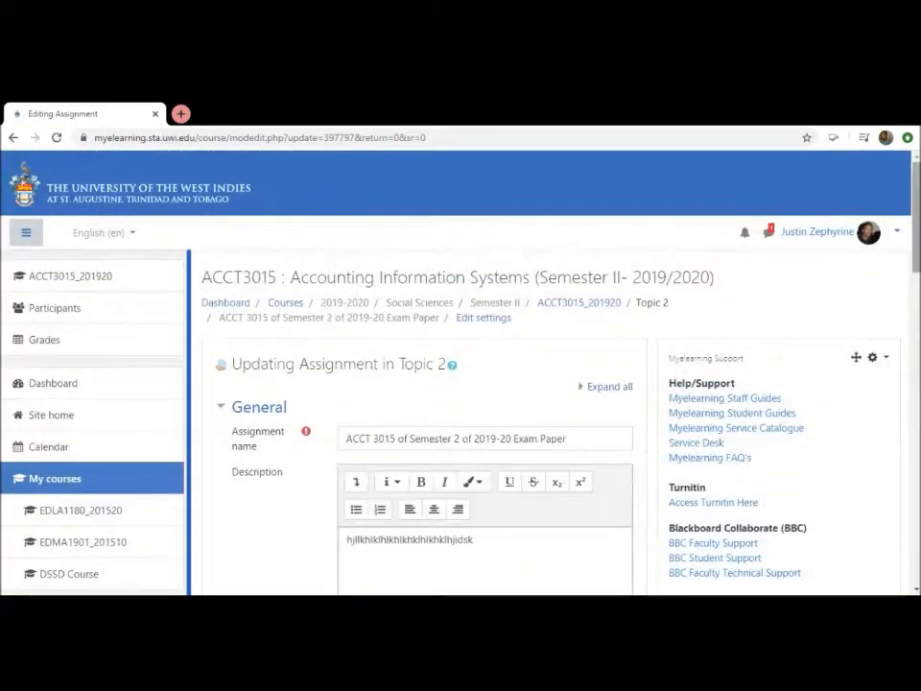
# Expand the assignment's Submission settings and Group submission settings sections and review the option for students to submit in groups
pyautogui.scroll(-10, 552, 384)
pyautogui.scroll(-5, 552, 384)
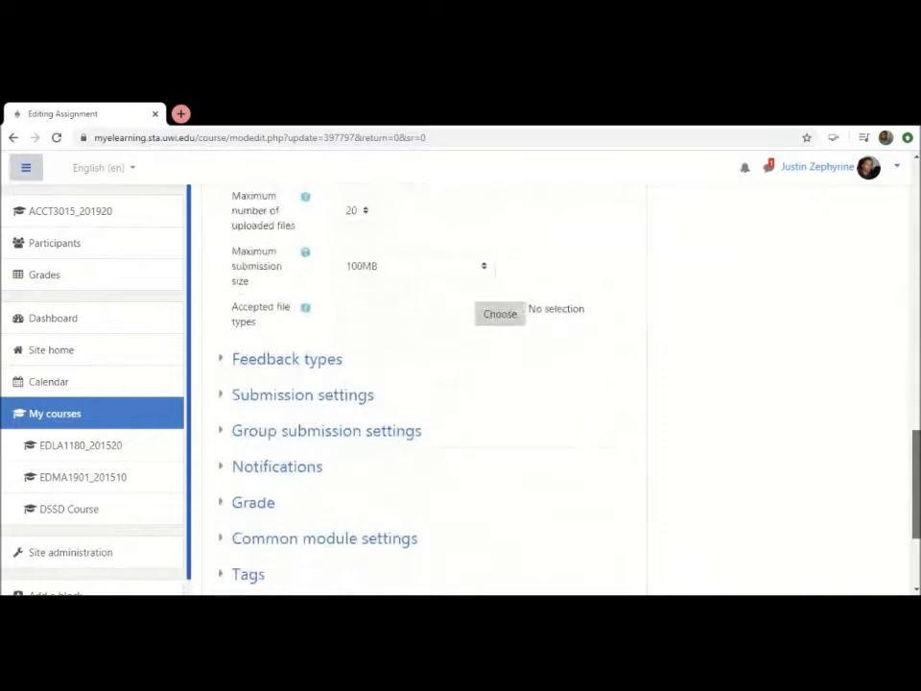
pyautogui.scroll(1, 432, 384)
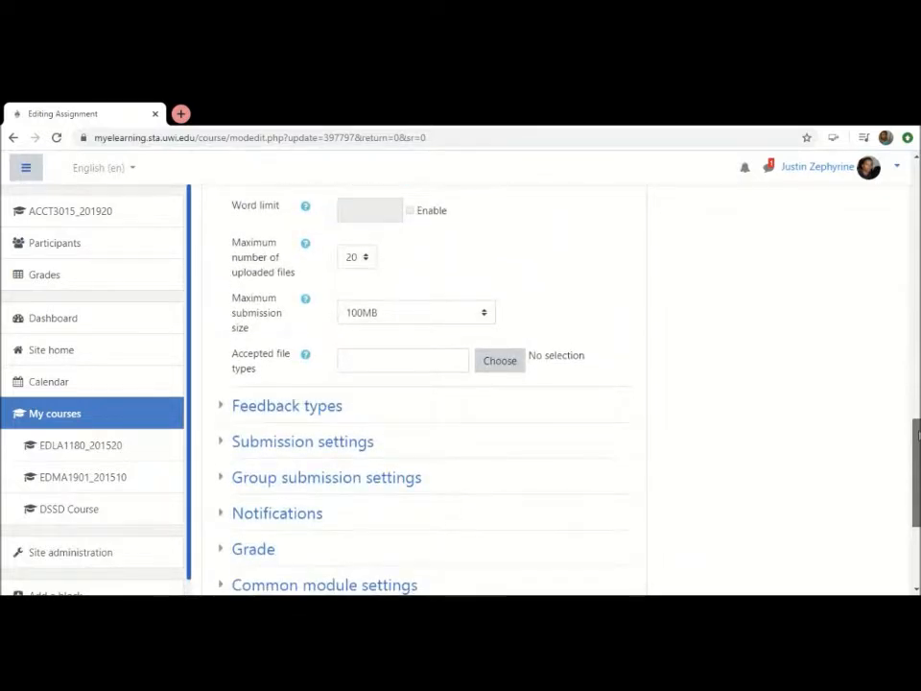
pyautogui.scroll(-3, 526, 233)
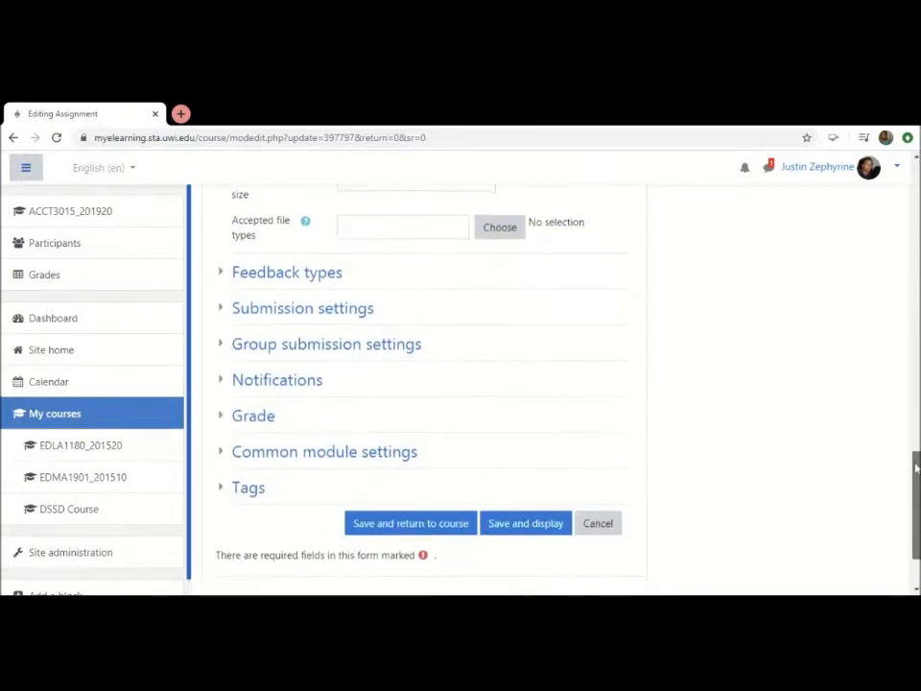
pyautogui.scroll(1, 544, 342)
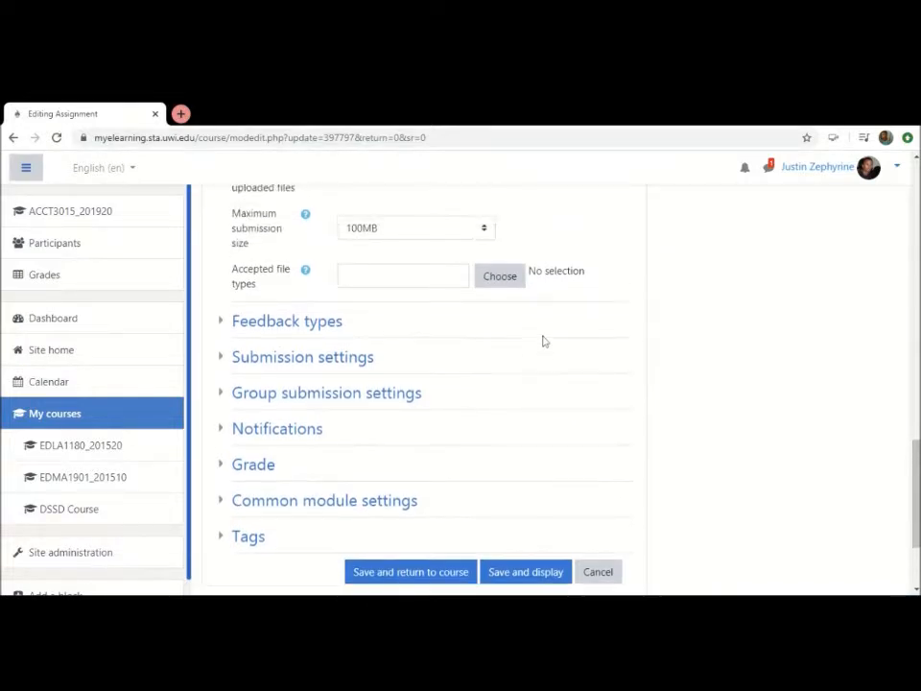
pyautogui.click(277, 376)
pyautogui.scroll(-2, 290, 500)
pyautogui.scroll(-2, 292, 500)
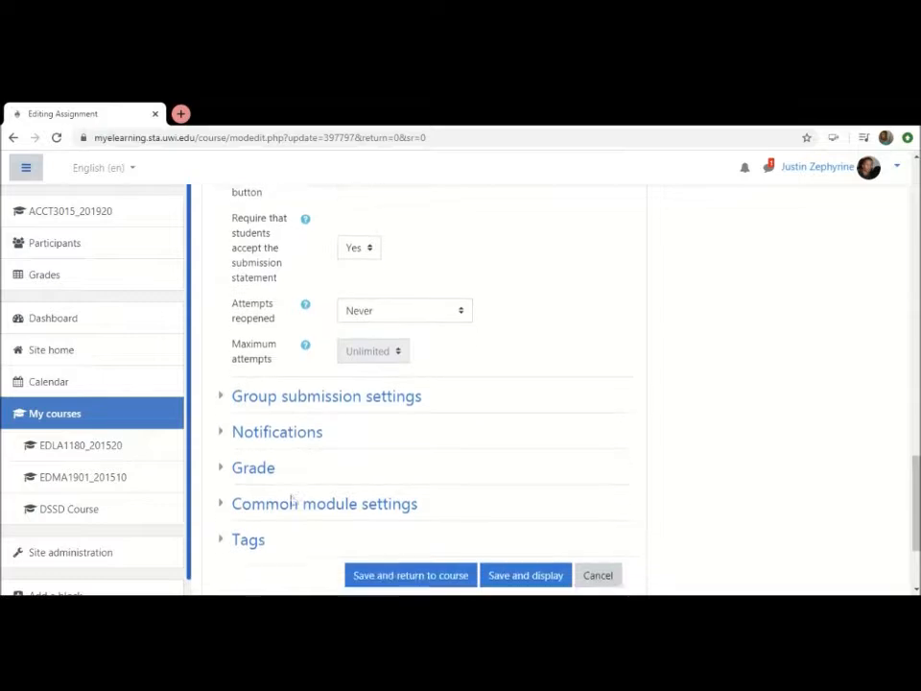
pyautogui.click(306, 377)
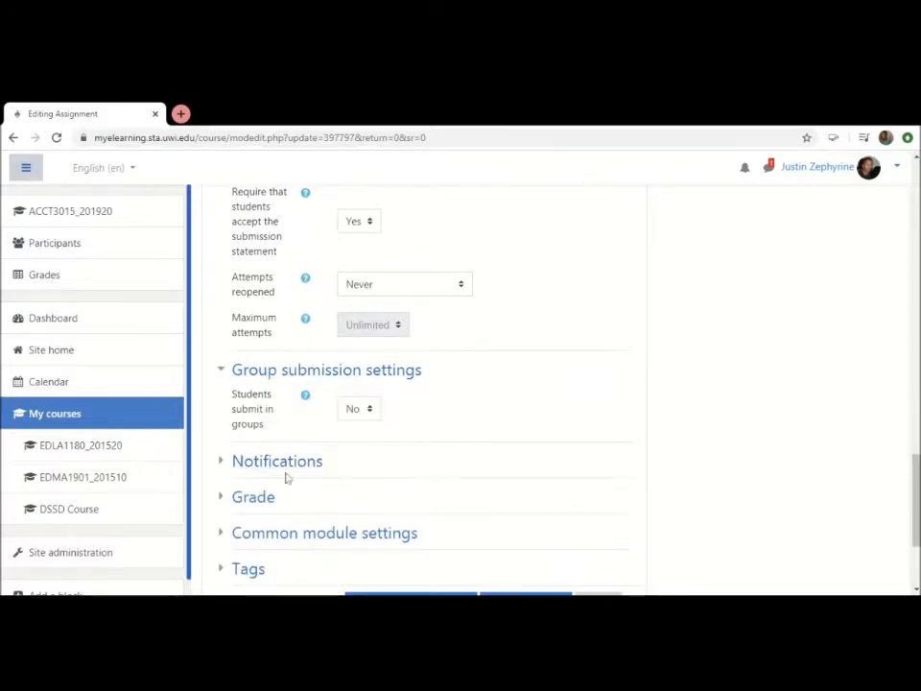
# Expand the Common module settings section and review its Availability, ID number, Group mode and Grouping options
pyautogui.click(283, 538)
pyautogui.scroll(-5, 284, 543)
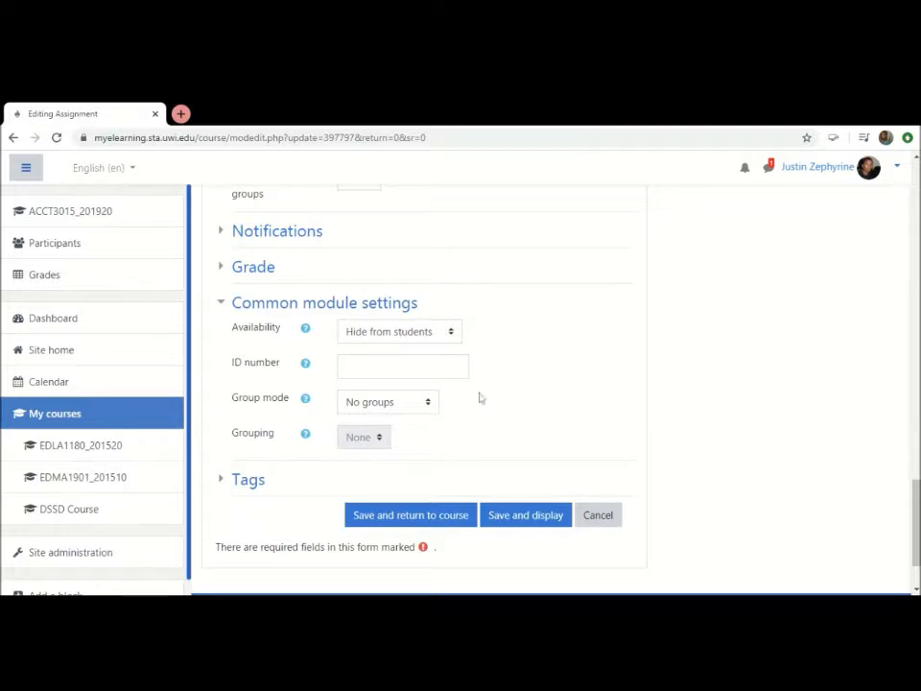
pyautogui.click(403, 367)
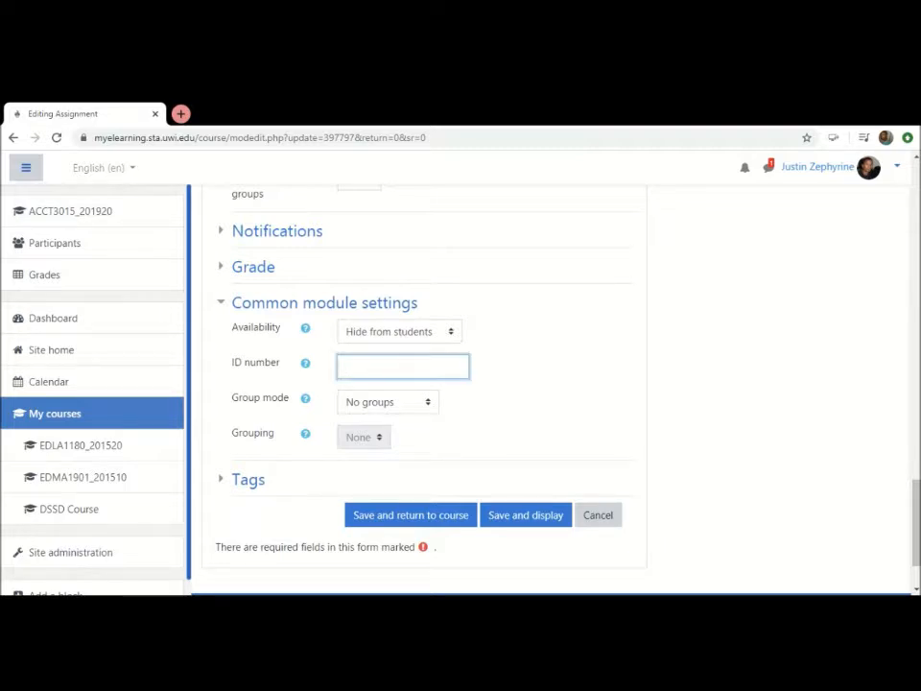
pyautogui.scroll(1, 647, 401)
pyautogui.scroll(1, 647, 401)
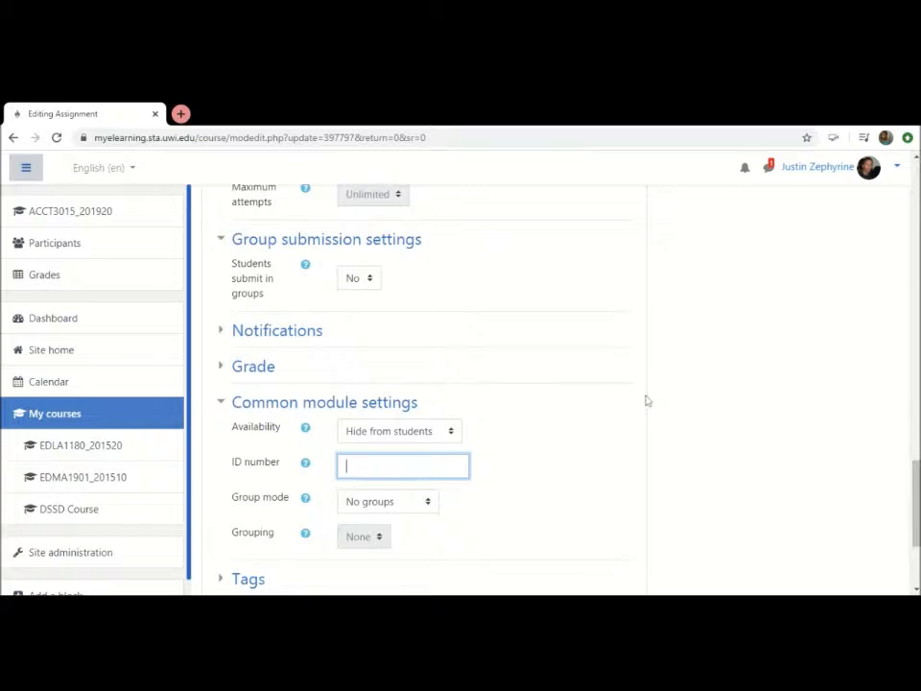
pyautogui.scroll(-3, 646, 400)
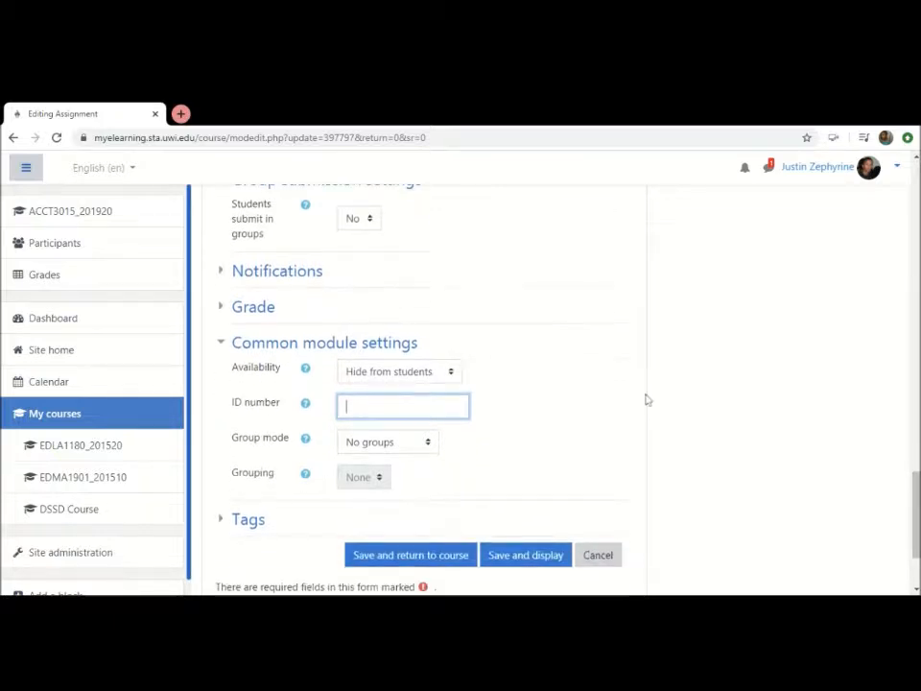
pyautogui.click(668, 326)
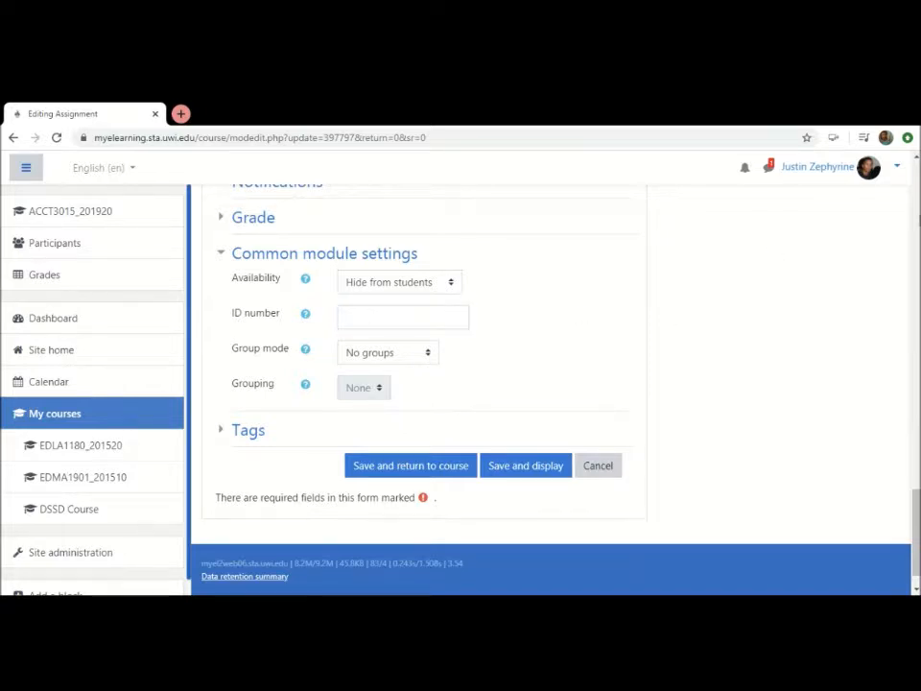
# Leave the assignment settings without saving and open the Groups page from the ACCT3015_201920 participants list
pyautogui.scroll(20, 916, 210)
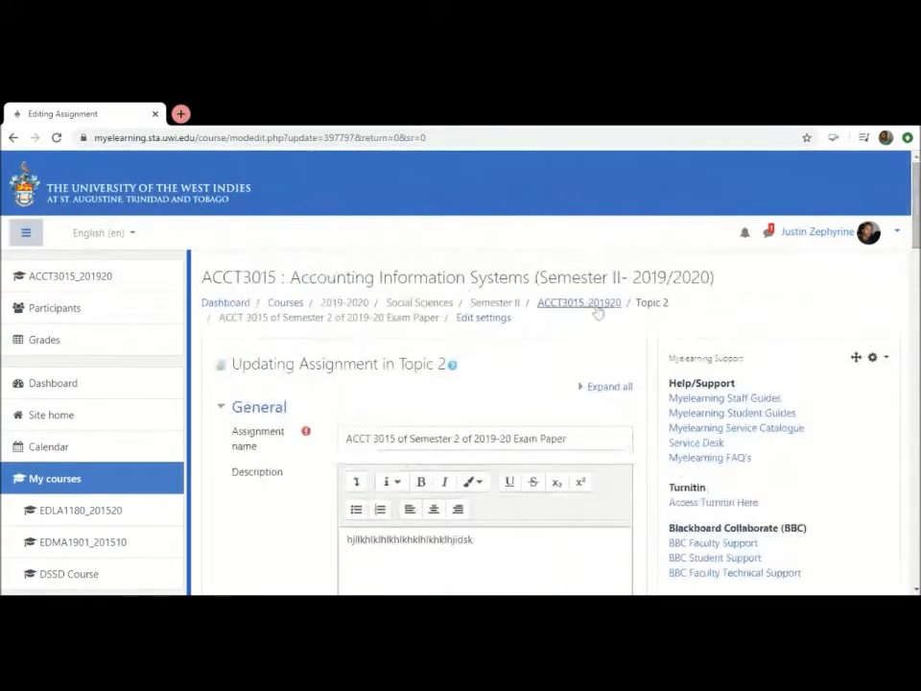
pyautogui.click(596, 309)
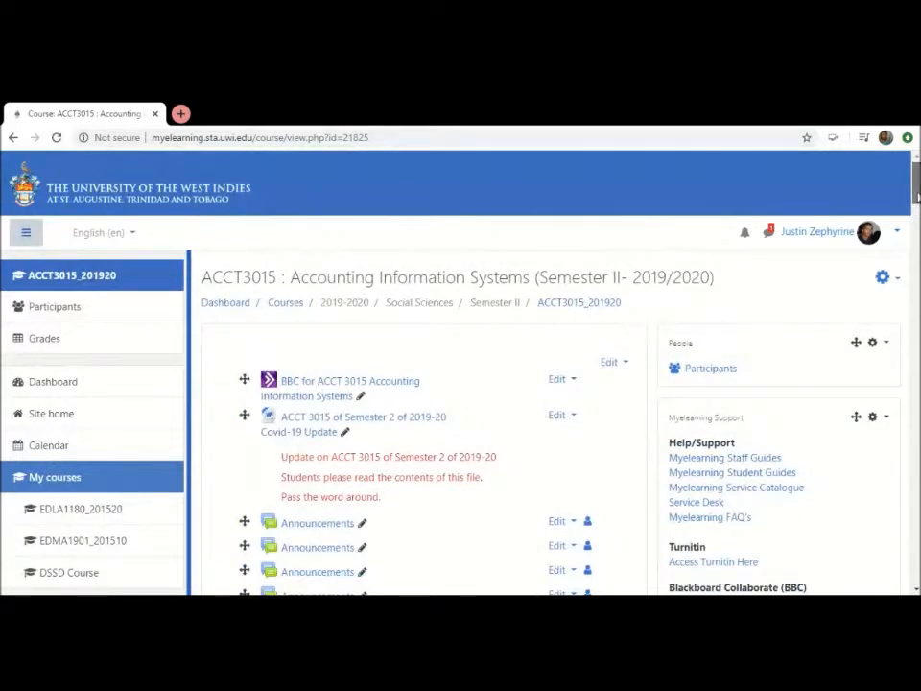
pyautogui.click(711, 372)
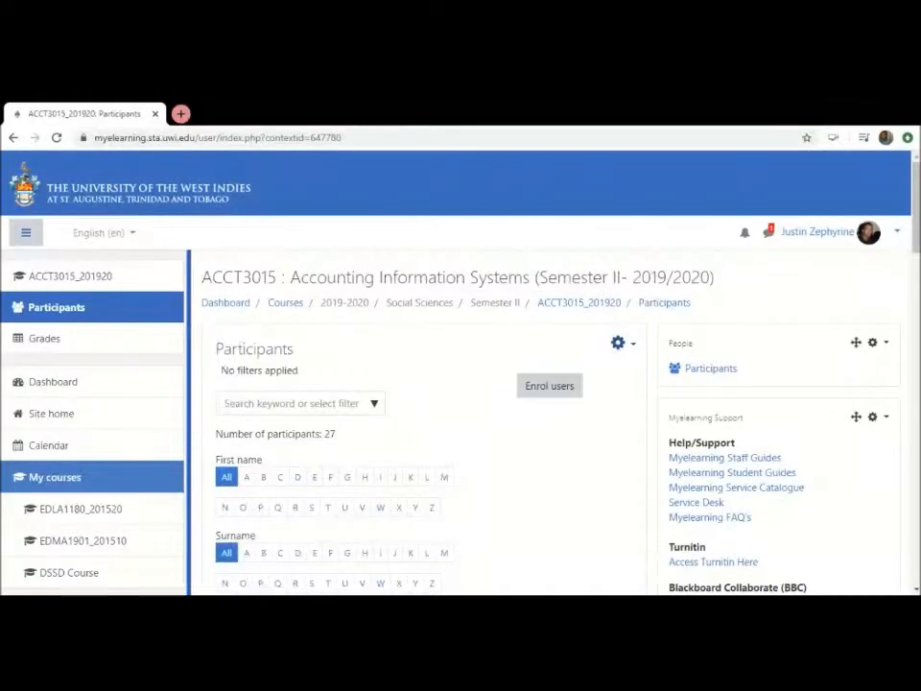
pyautogui.click(619, 344)
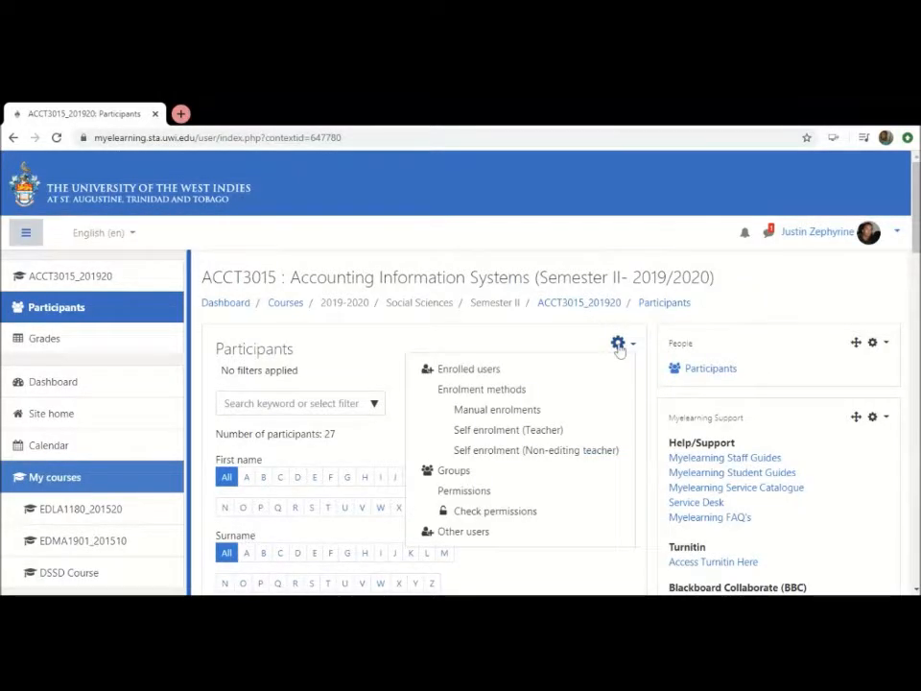
pyautogui.click(457, 474)
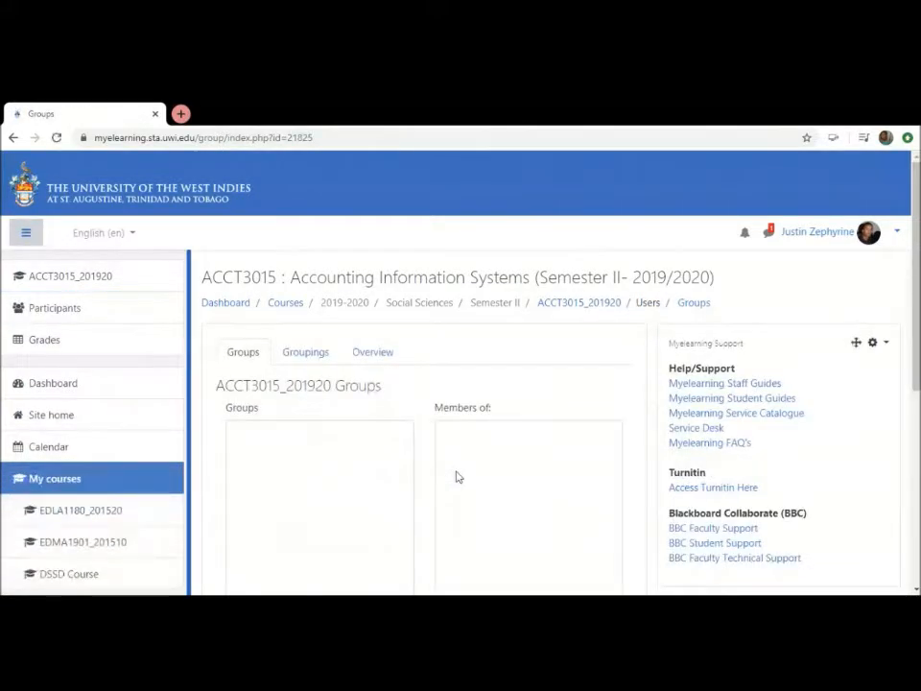
# Create a course group named A with the default settings and save it
pyautogui.scroll(-1, 423, 483)
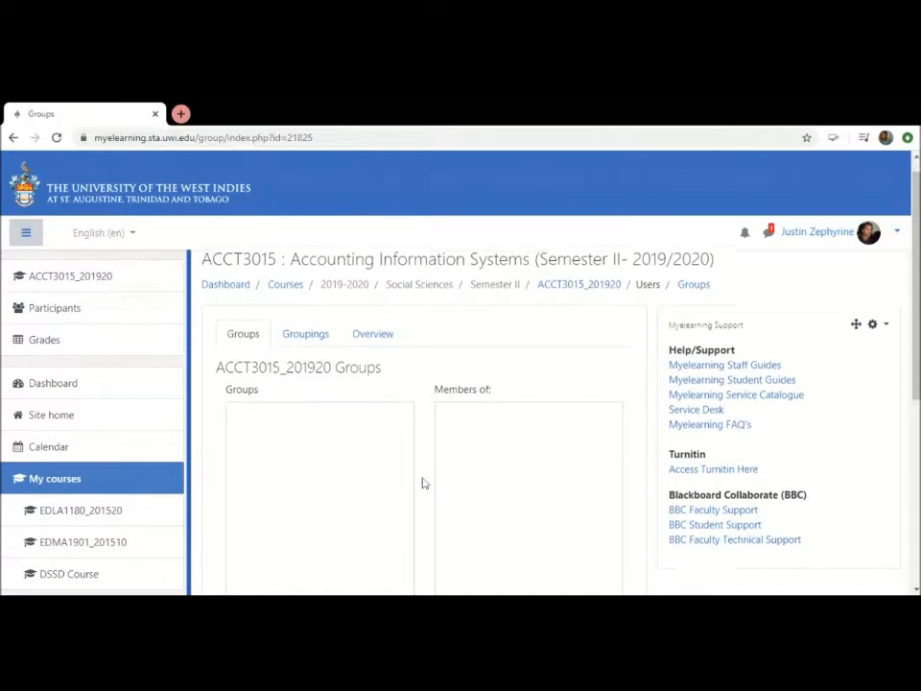
pyautogui.scroll(-3, 422, 483)
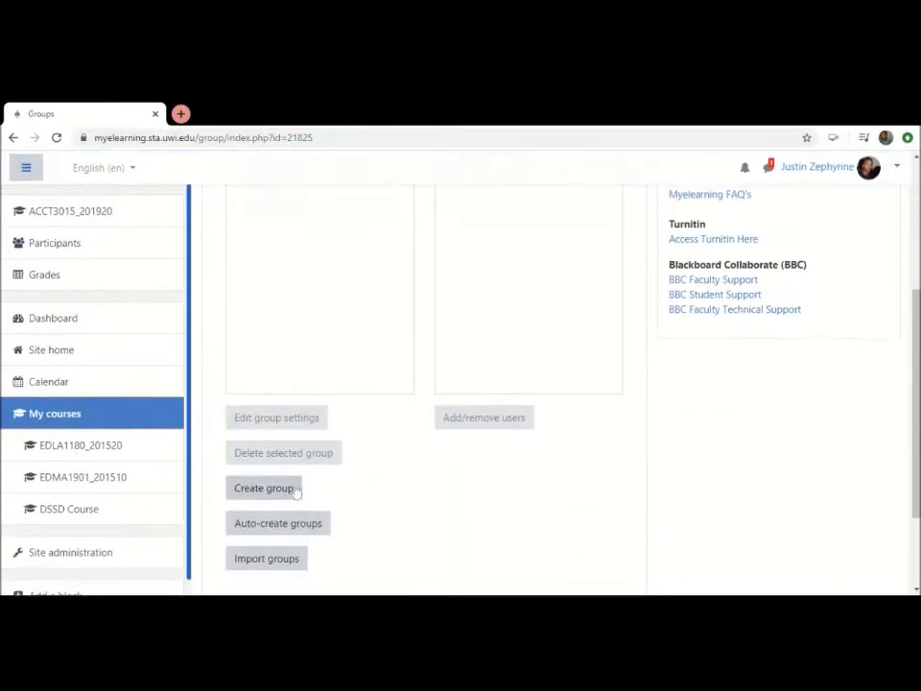
pyautogui.click(277, 491)
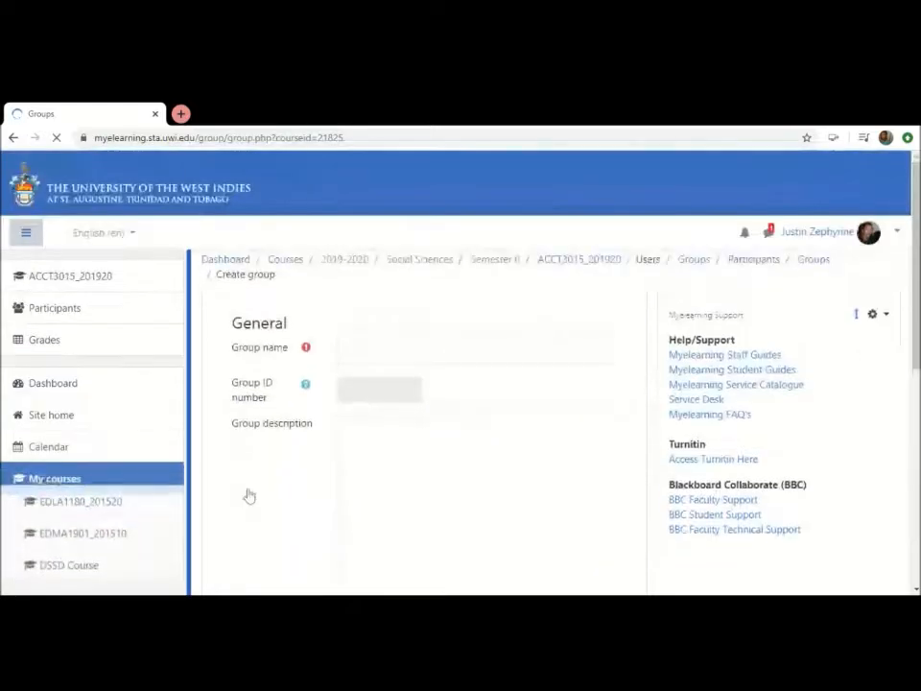
pyautogui.click(383, 396)
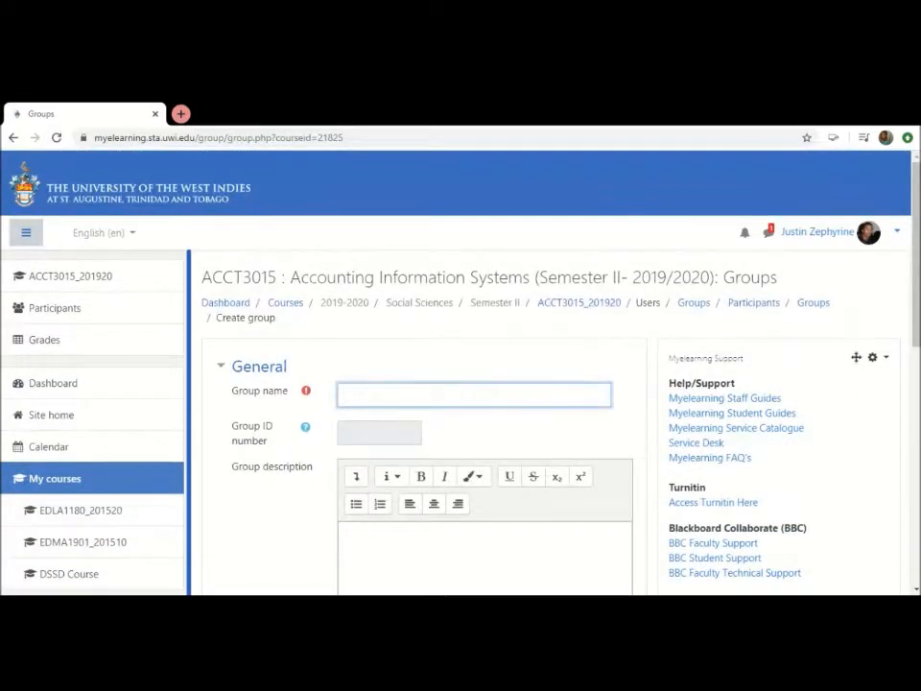
pyautogui.scroll(-3, 294, 551)
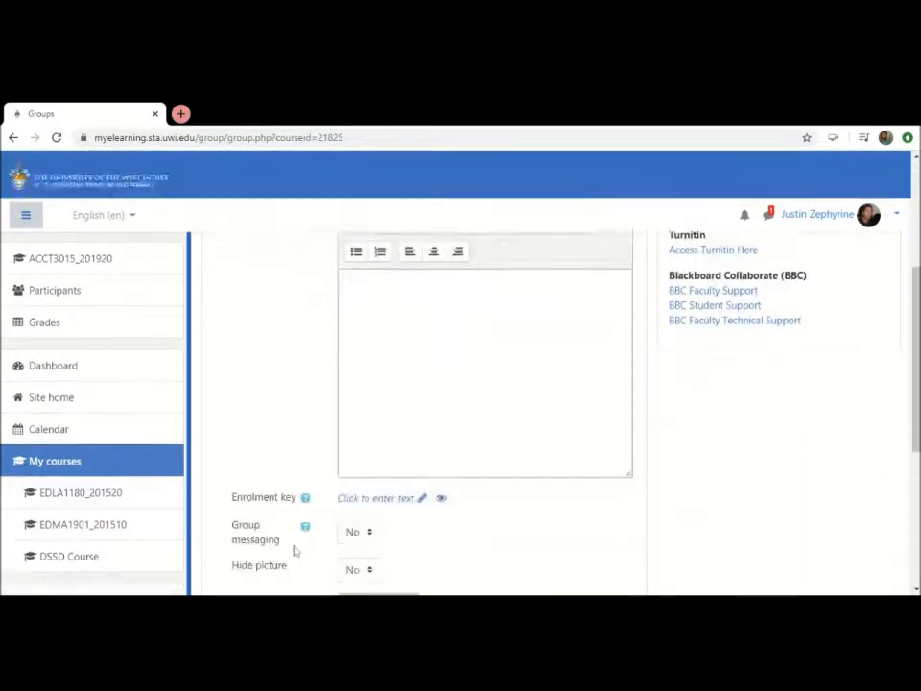
pyautogui.scroll(-4, 351, 554)
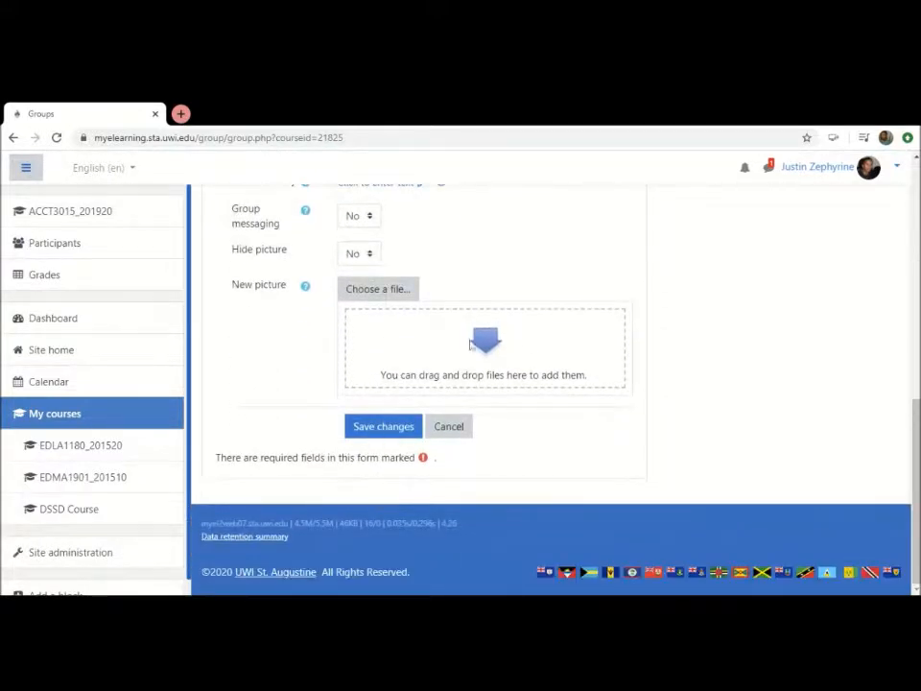
pyautogui.click(391, 431)
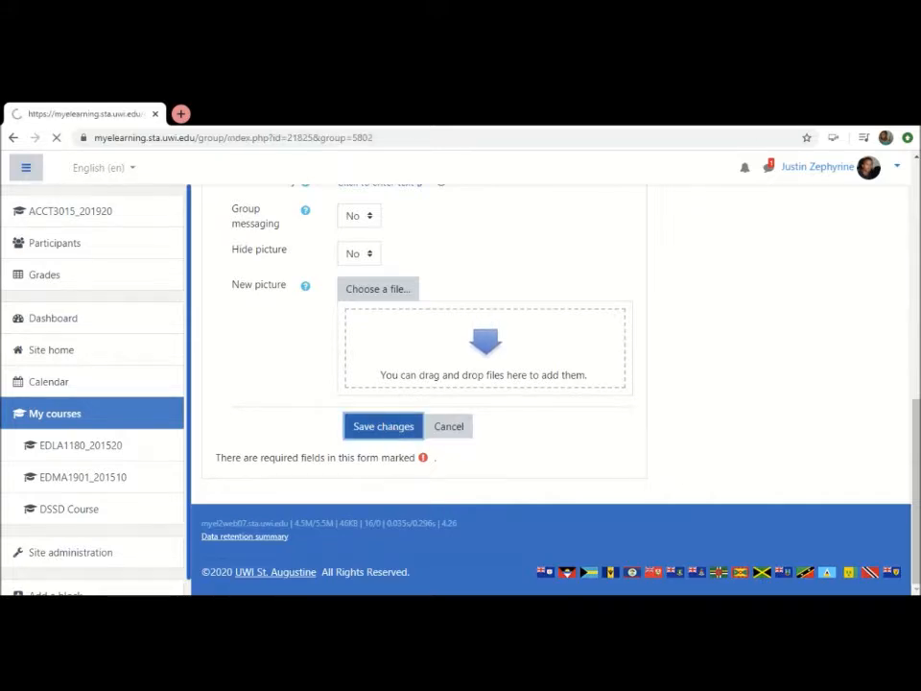
# Create a second course group named B with the default settings and save it
pyautogui.scroll(-2, 310, 472)
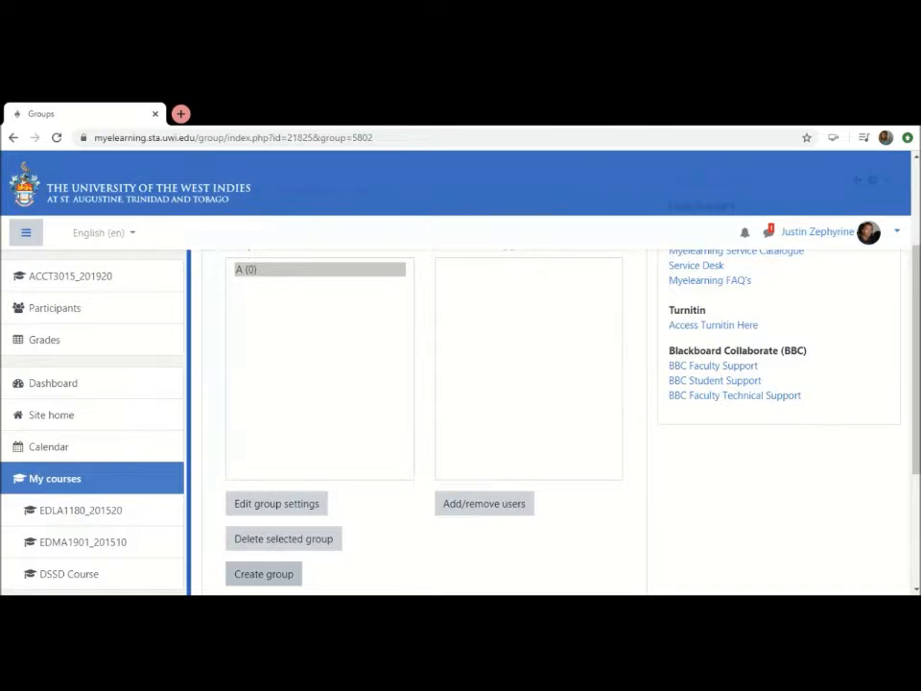
pyautogui.click(267, 580)
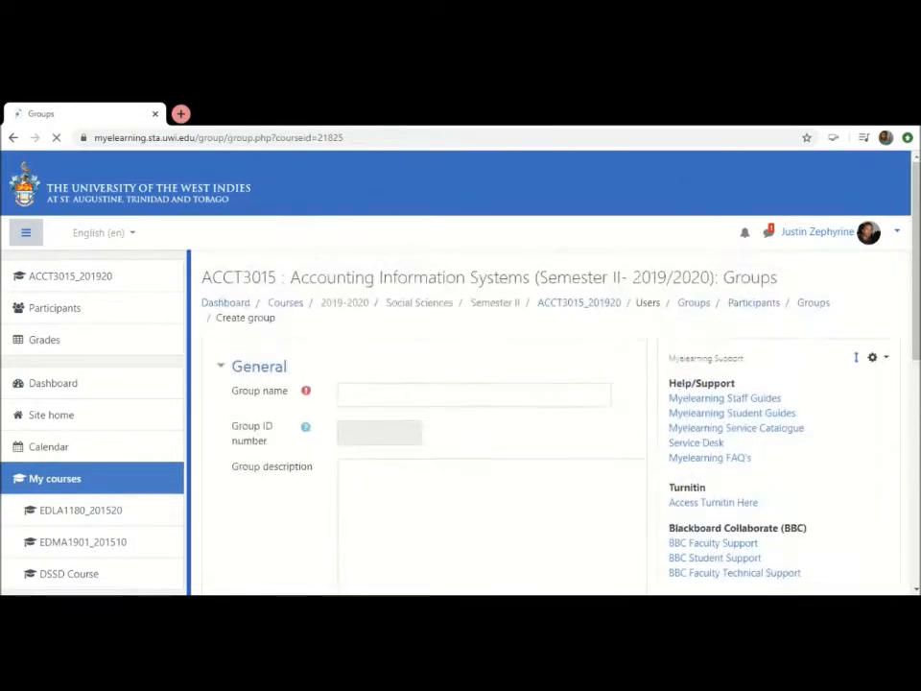
pyautogui.click(393, 403)
pyautogui.write('B')
pyautogui.scroll(-5, 339, 516)
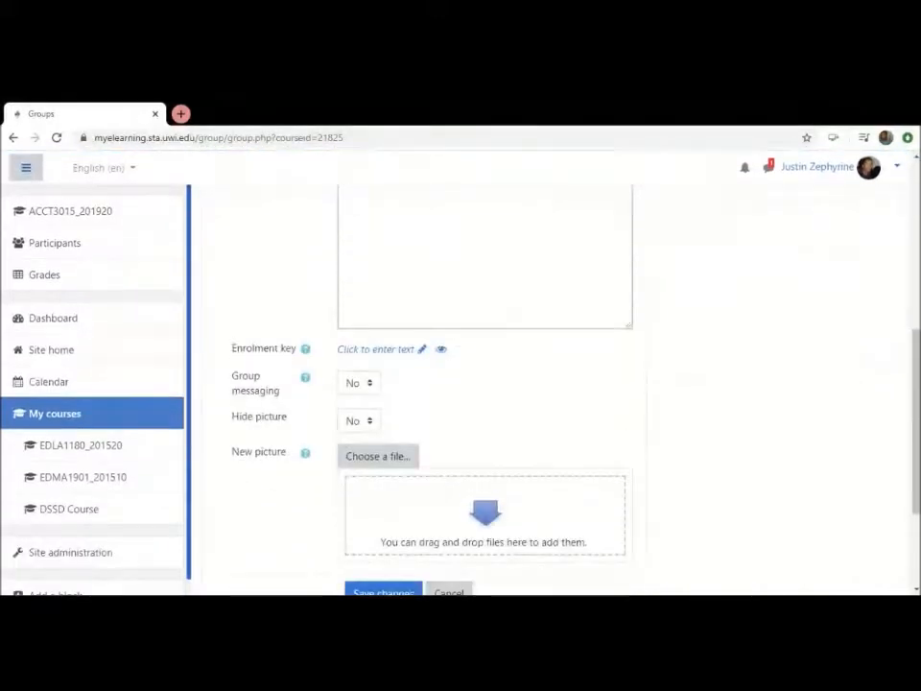
pyautogui.scroll(-3, 339, 517)
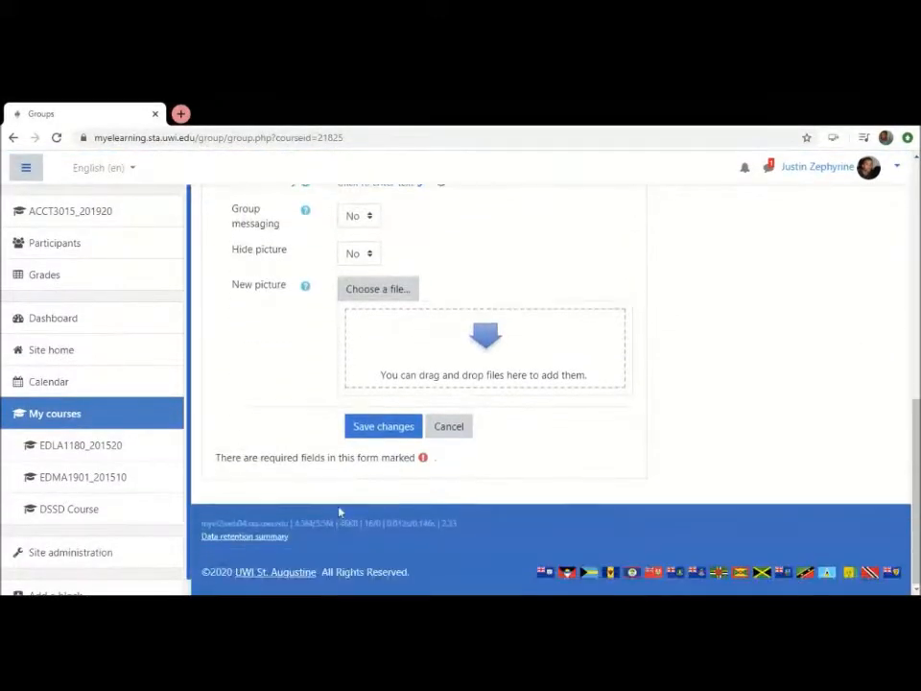
pyautogui.click(380, 428)
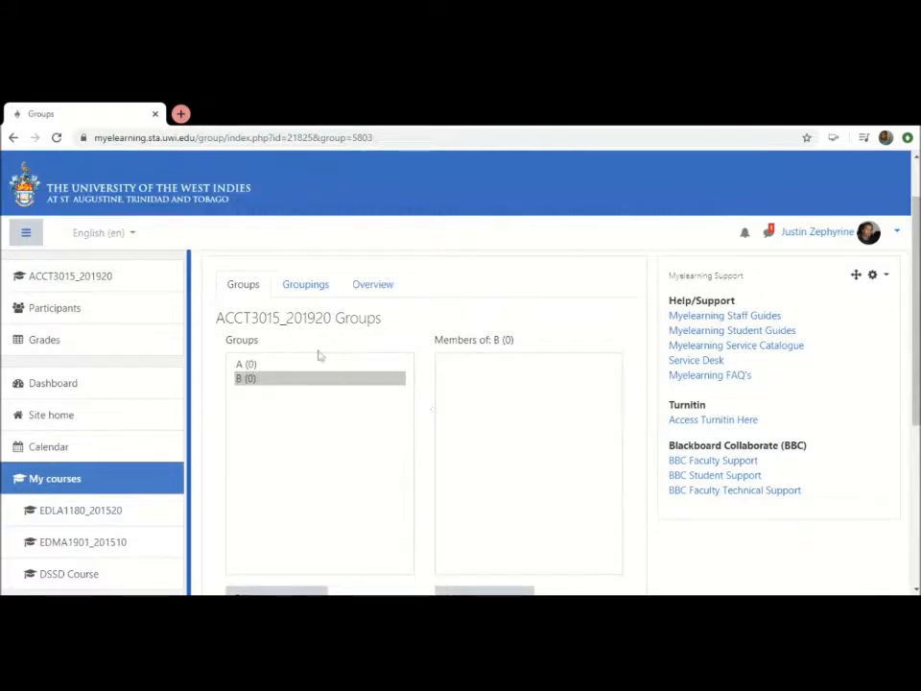
# Add the first five students in the potential members list to group A
pyautogui.click(279, 363)
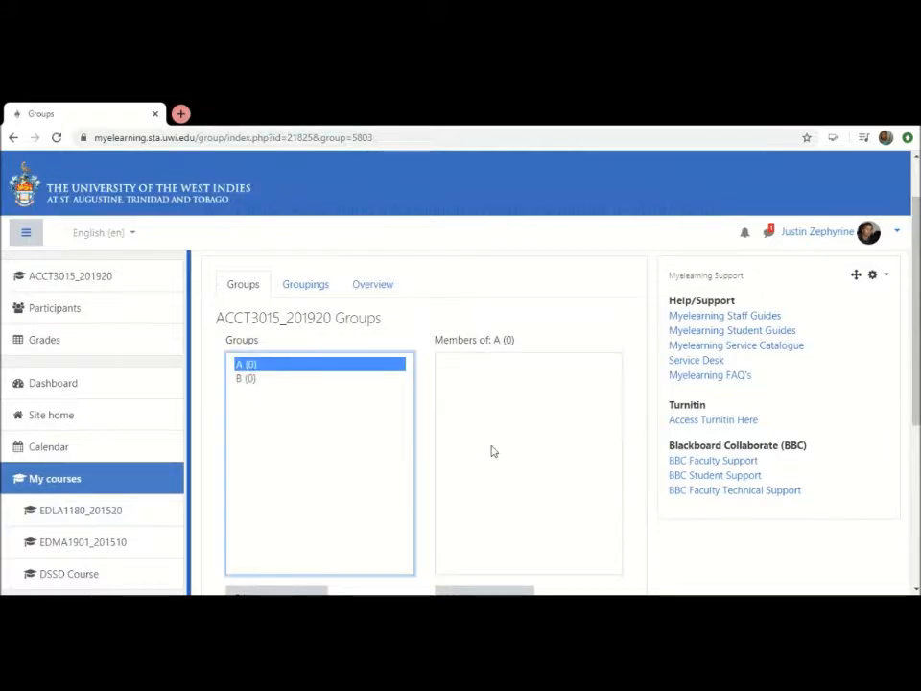
pyautogui.scroll(-2, 492, 451)
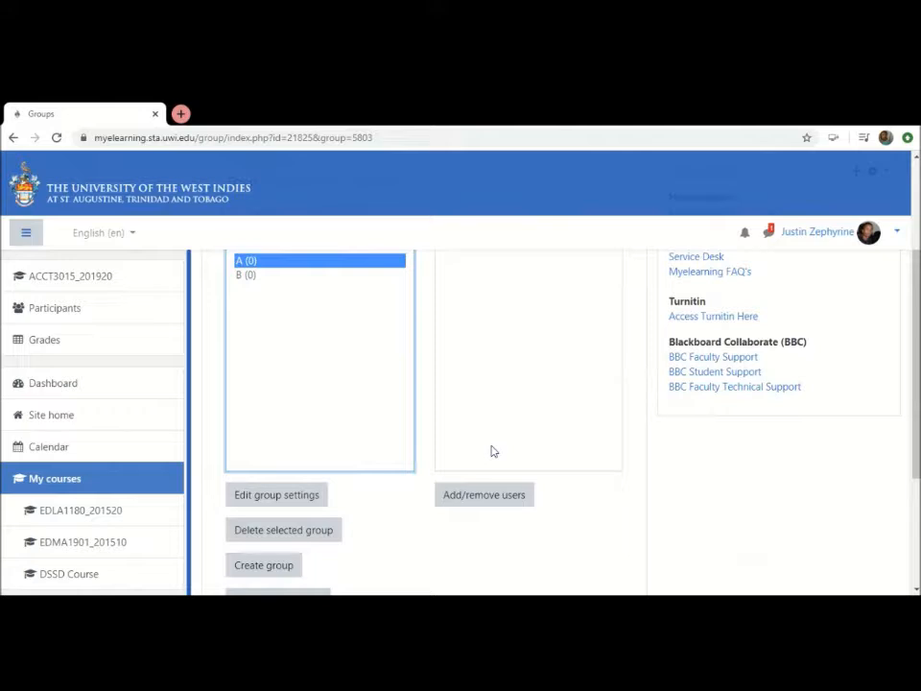
pyautogui.click(468, 500)
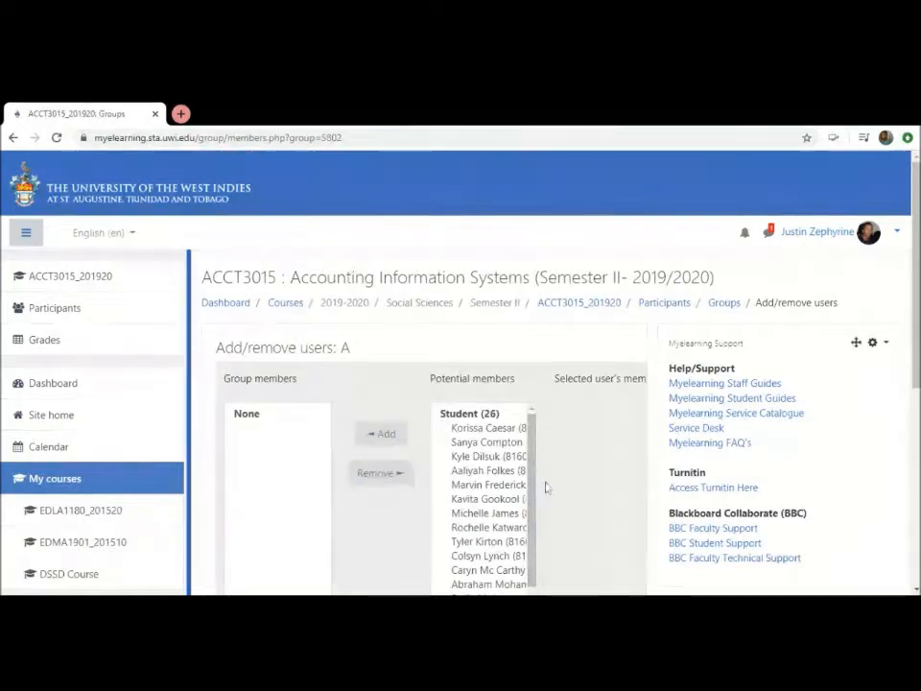
pyautogui.scroll(-2, 545, 486)
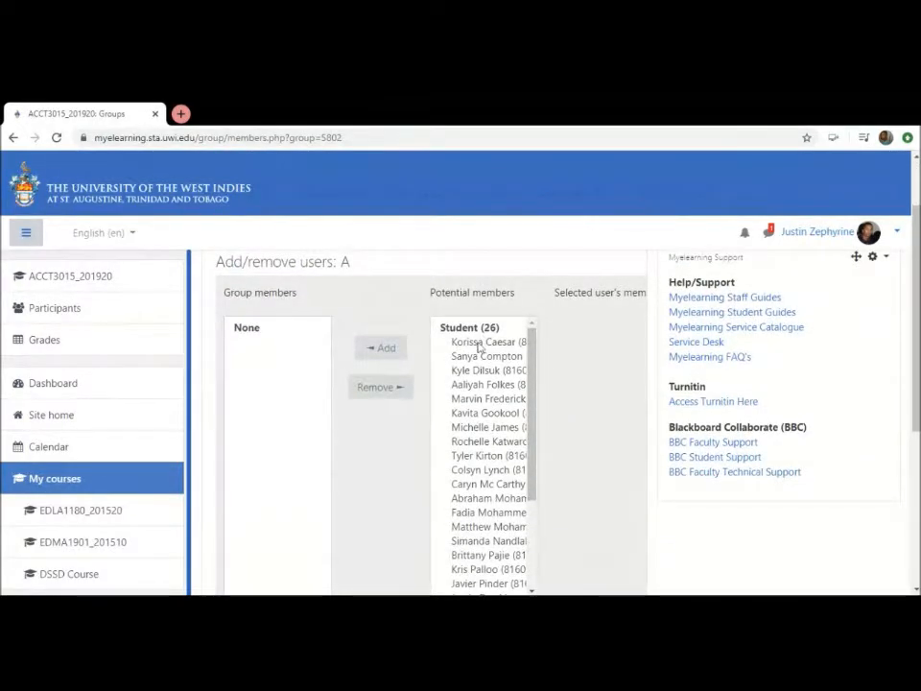
pyautogui.click(479, 343)
pyautogui.moveTo(479, 346); pyautogui.dragTo(483, 397)
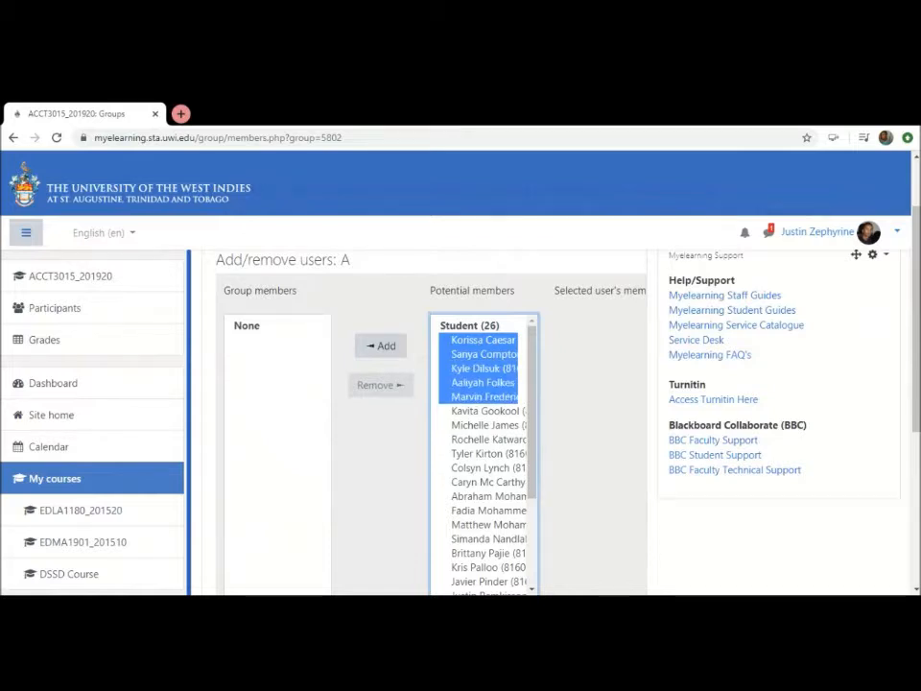
pyautogui.click(381, 348)
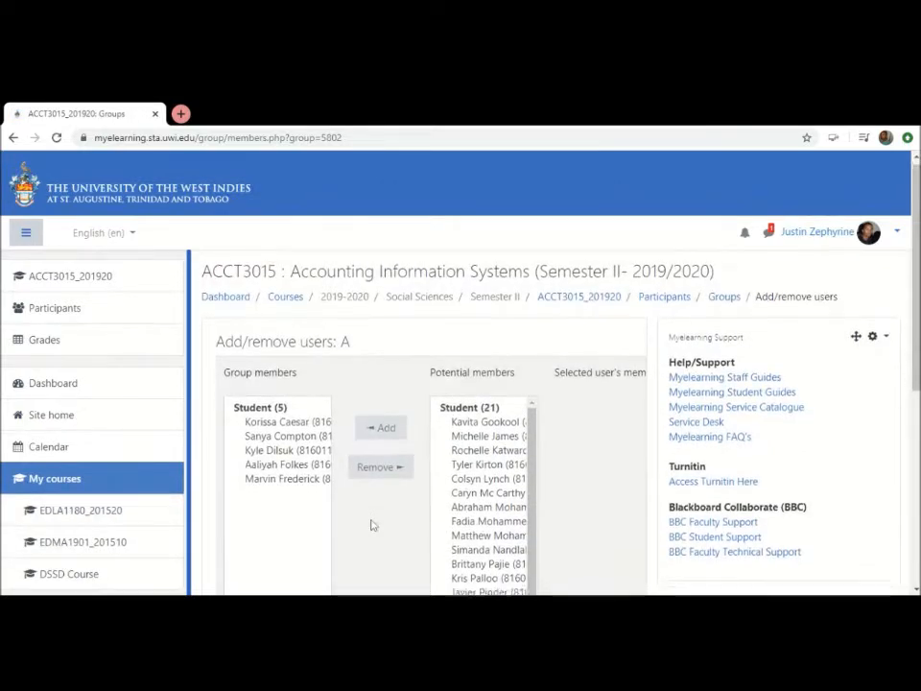
# Return from the user assignment page to the course groups and review the members of group A
pyautogui.scroll(-3, 373, 525)
pyautogui.scroll(2, 373, 525)
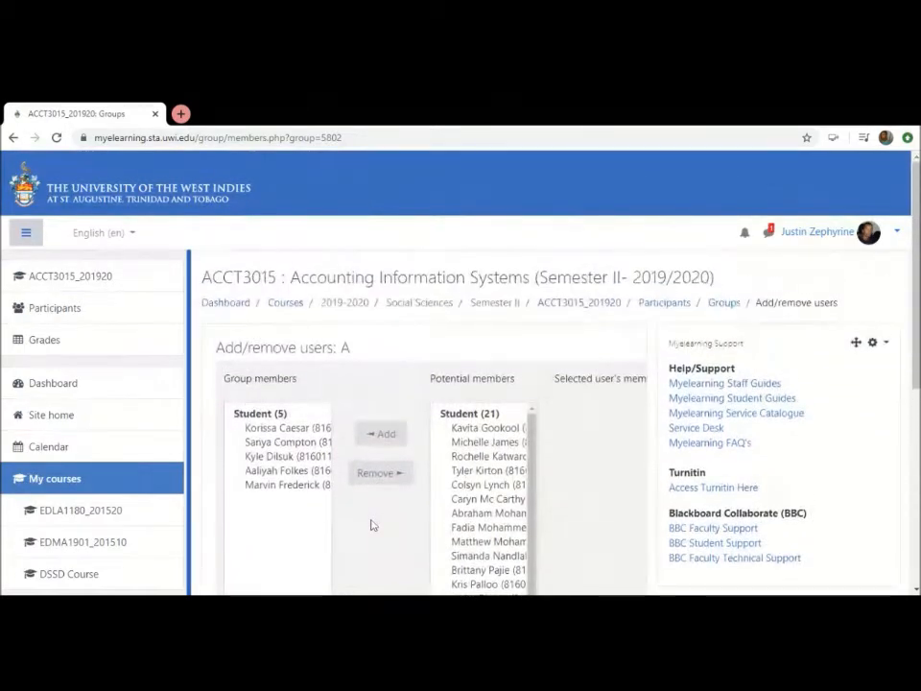
pyautogui.scroll(-2, 373, 525)
pyautogui.scroll(-3, 374, 525)
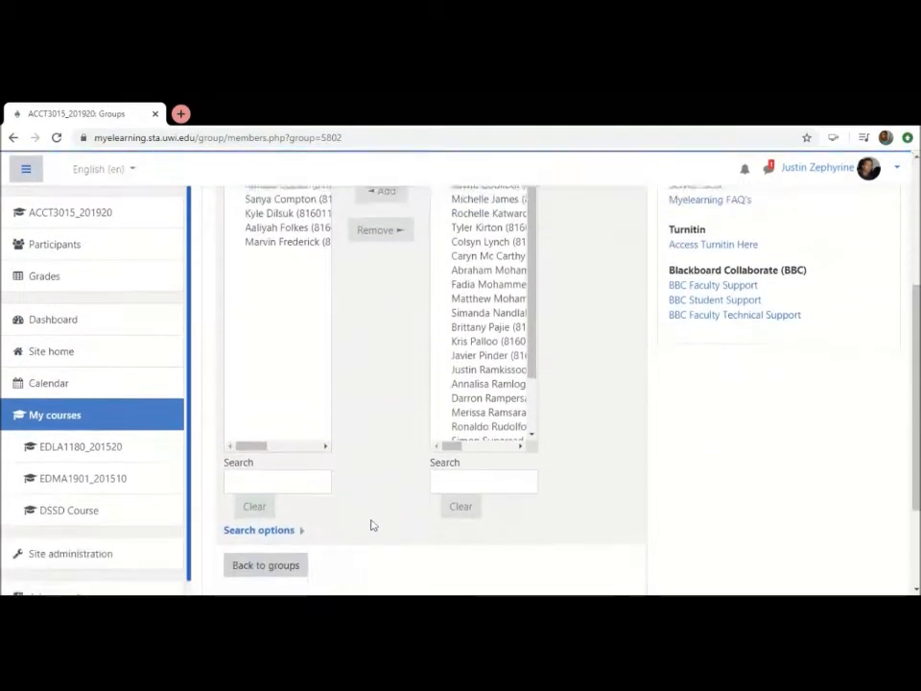
pyautogui.click(276, 485)
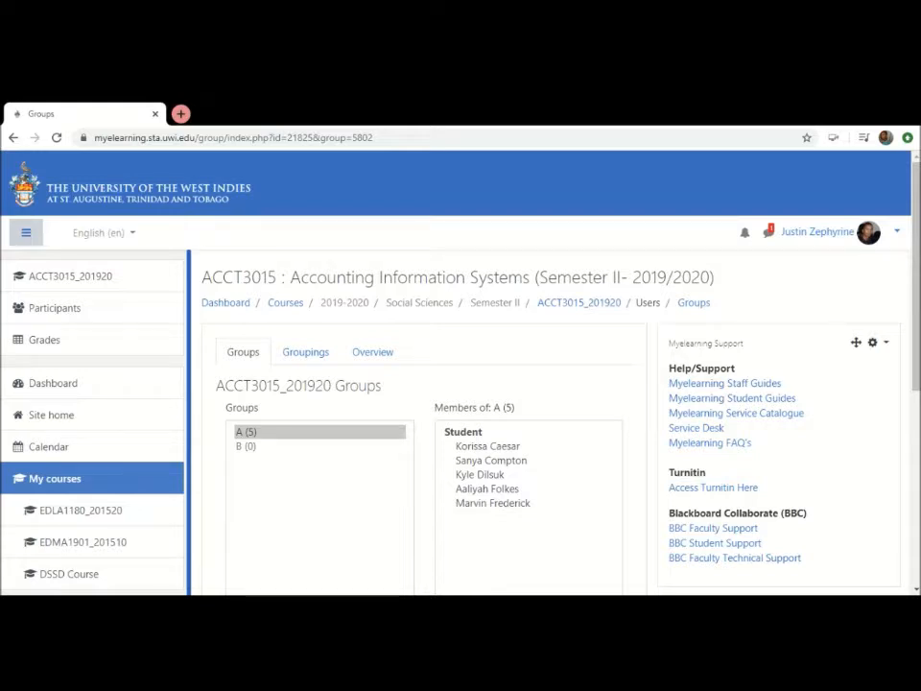
pyautogui.scroll(-2, 538, 481)
pyautogui.scroll(1, 538, 481)
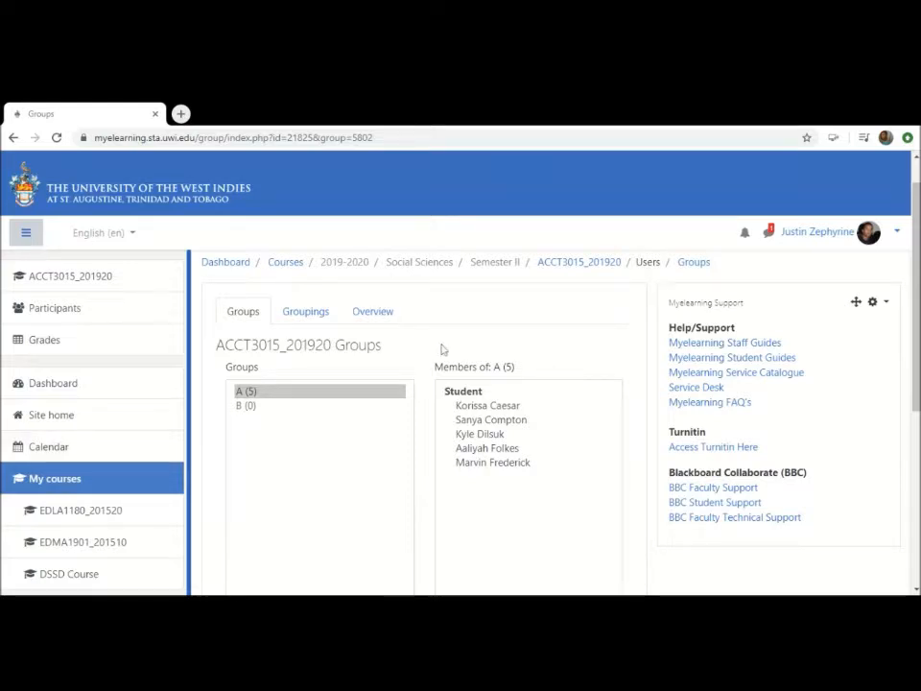
# Go back to the ACCT3015_201920 course page and open the settings of the Topic 2 assignment "ACCT 3015 of Semester 2 of 2019-20 Exam Paper"
pyautogui.click(578, 264)
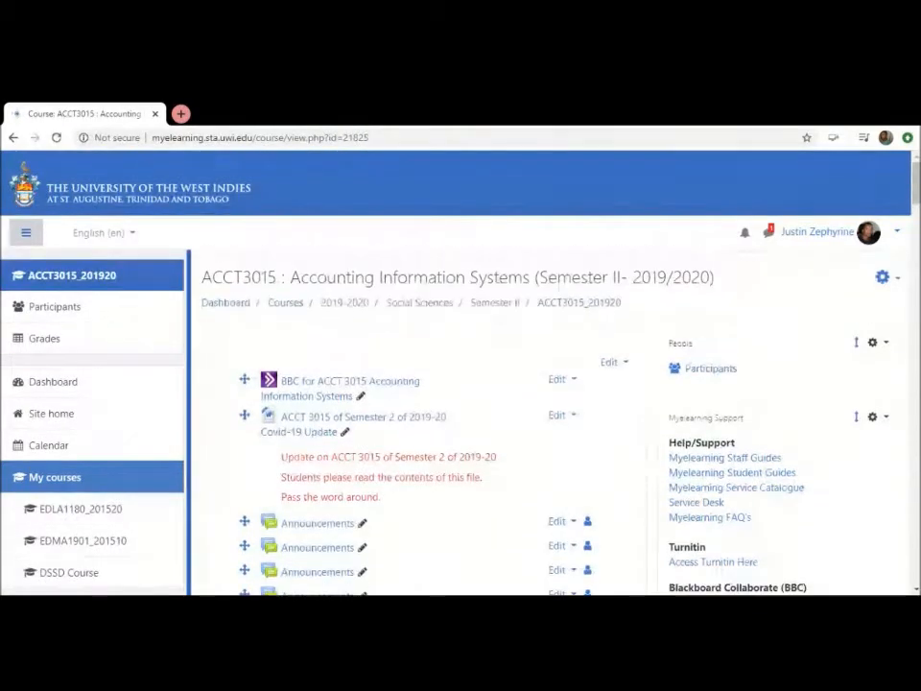
pyautogui.scroll(-5, 491, 499)
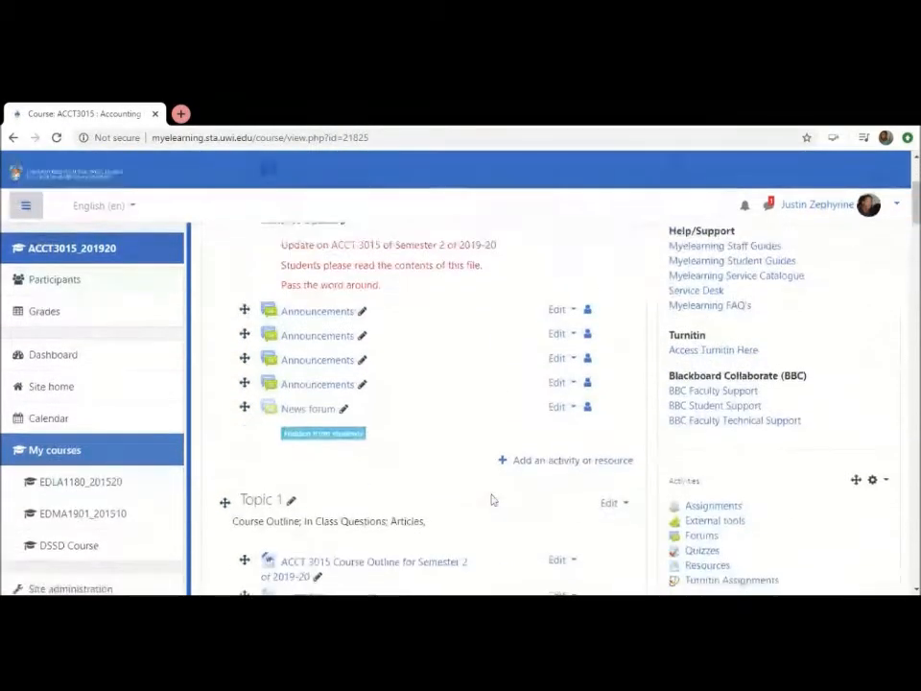
pyautogui.scroll(-5, 491, 499)
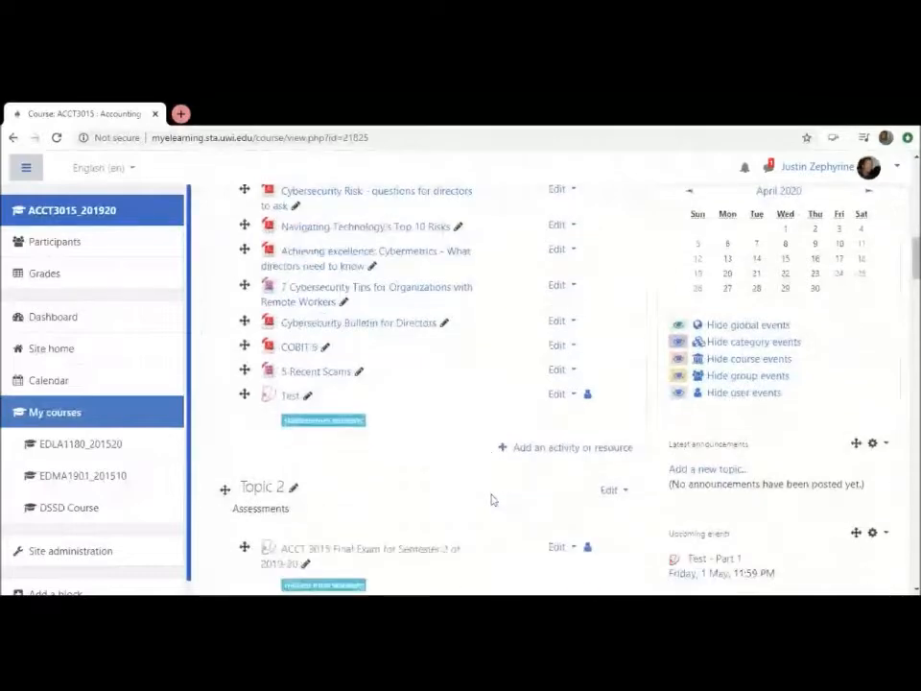
pyautogui.scroll(-3, 491, 499)
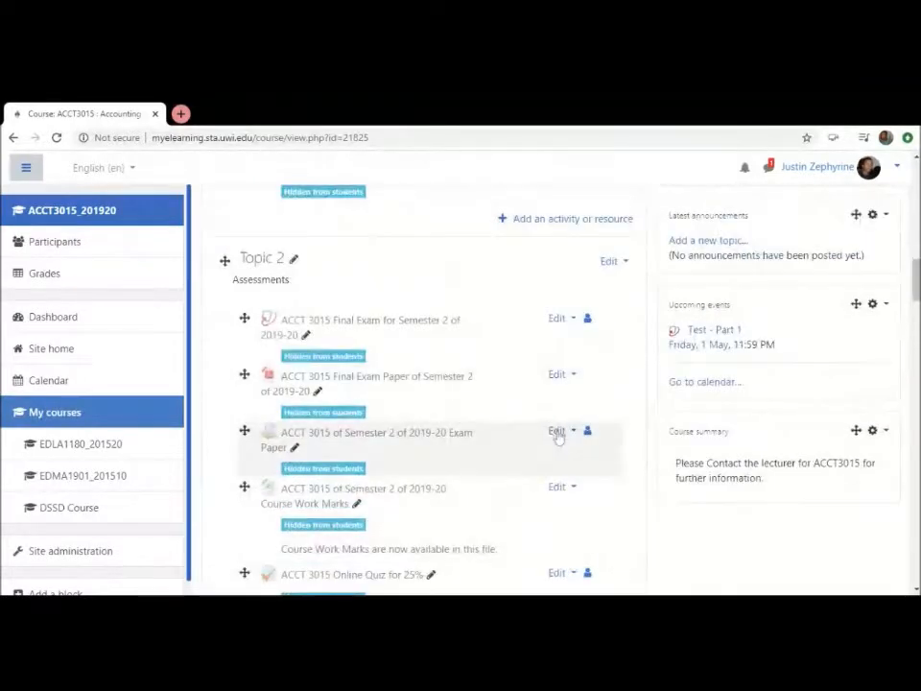
pyautogui.click(558, 433)
pyautogui.click(530, 455)
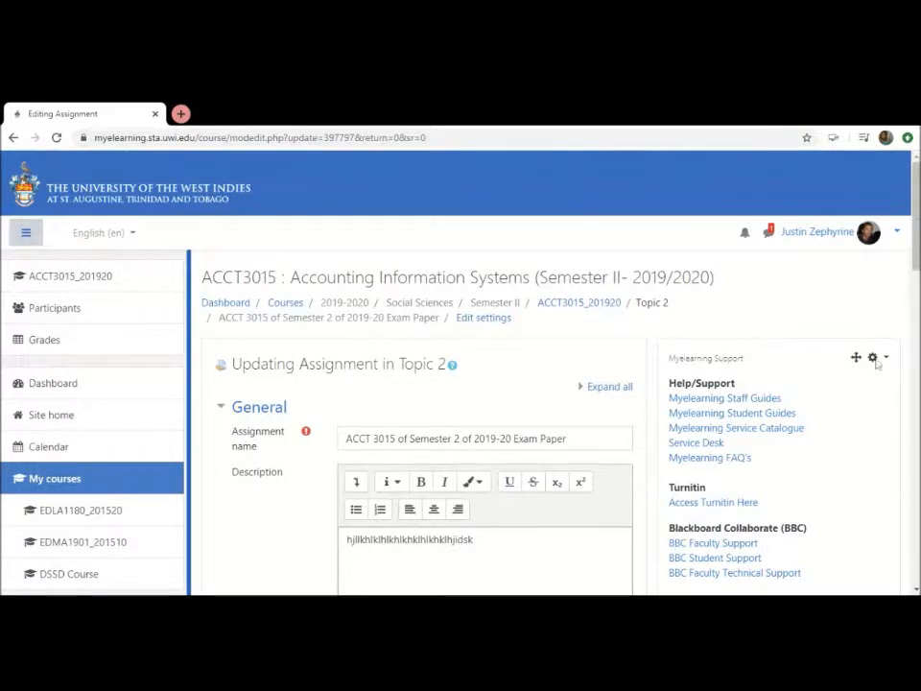
# Clear the text from the assignment's Description
pyautogui.scroll(-2, 471, 350)
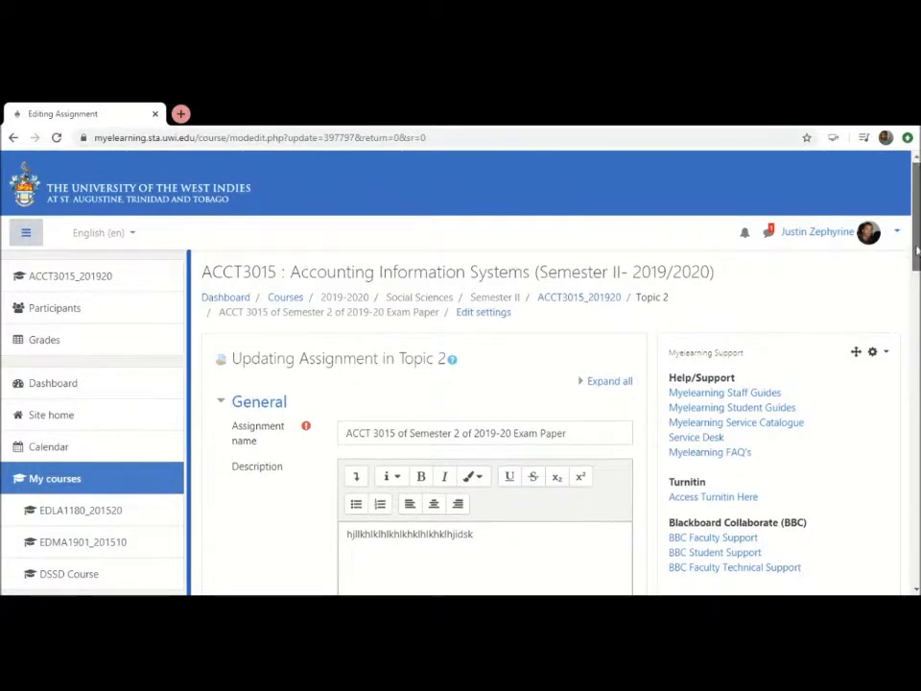
pyautogui.moveTo(474, 375); pyautogui.dragTo(304, 372)
pyautogui.press('BackSpace')
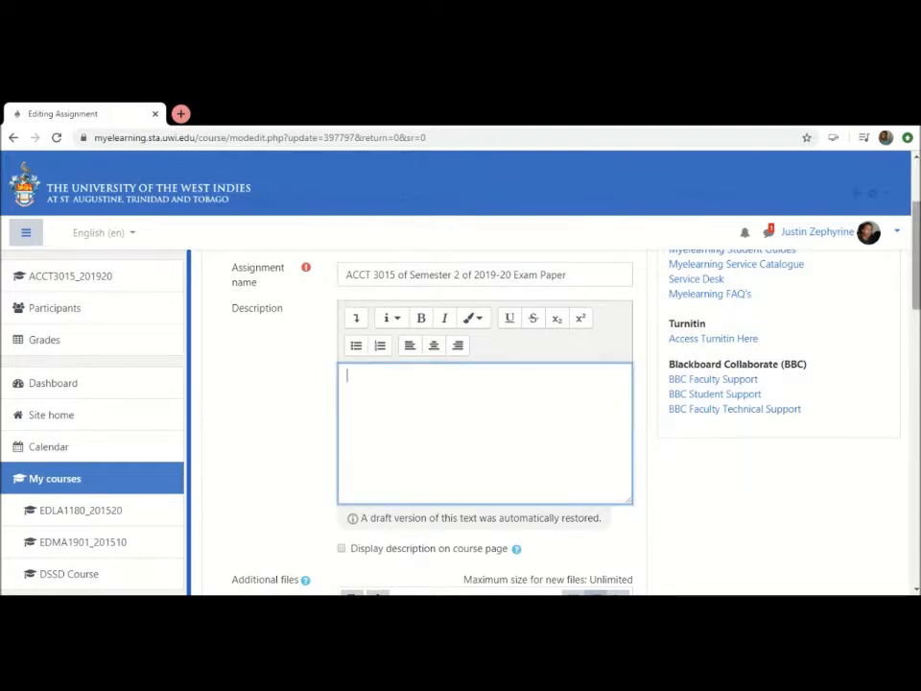
# Expand the assignment's Common module settings, try Group mode Separate groups, and restore it to No groups
pyautogui.moveTo(916, 253); pyautogui.dragTo(911, 497)
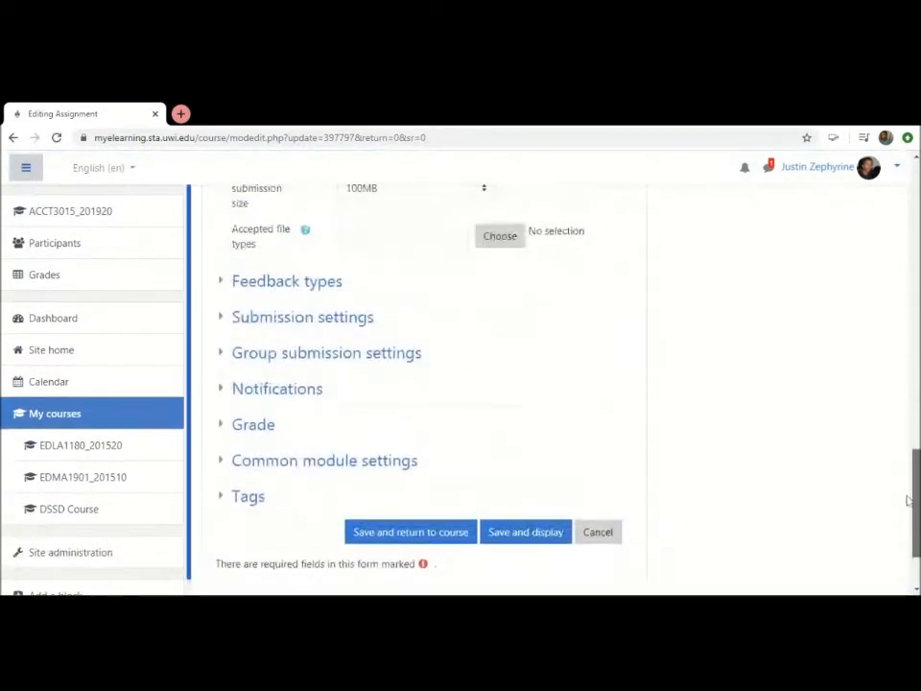
pyautogui.click(332, 463)
pyautogui.scroll(-3, 636, 500)
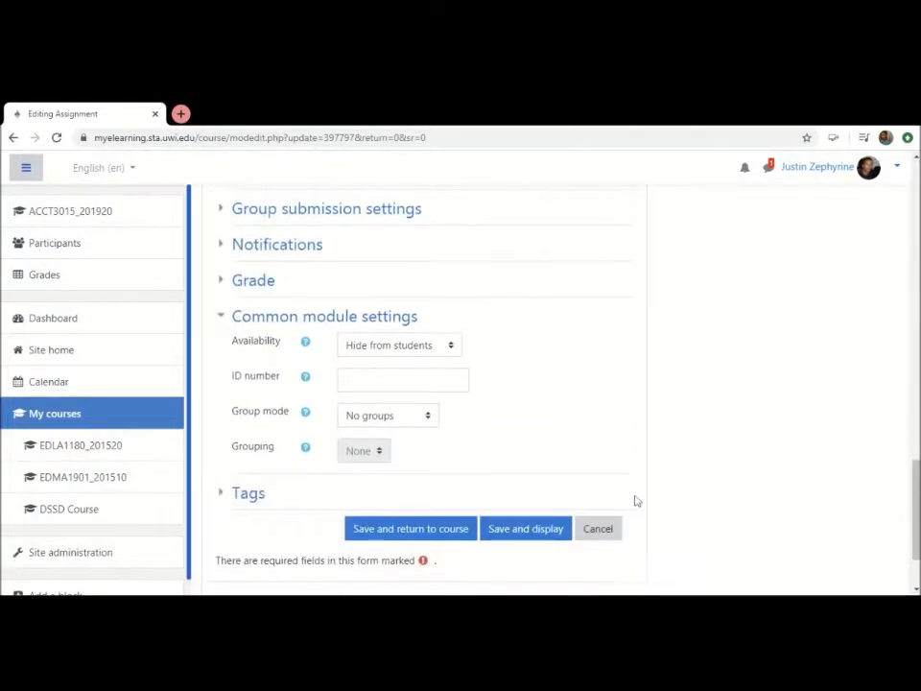
pyautogui.click(414, 416)
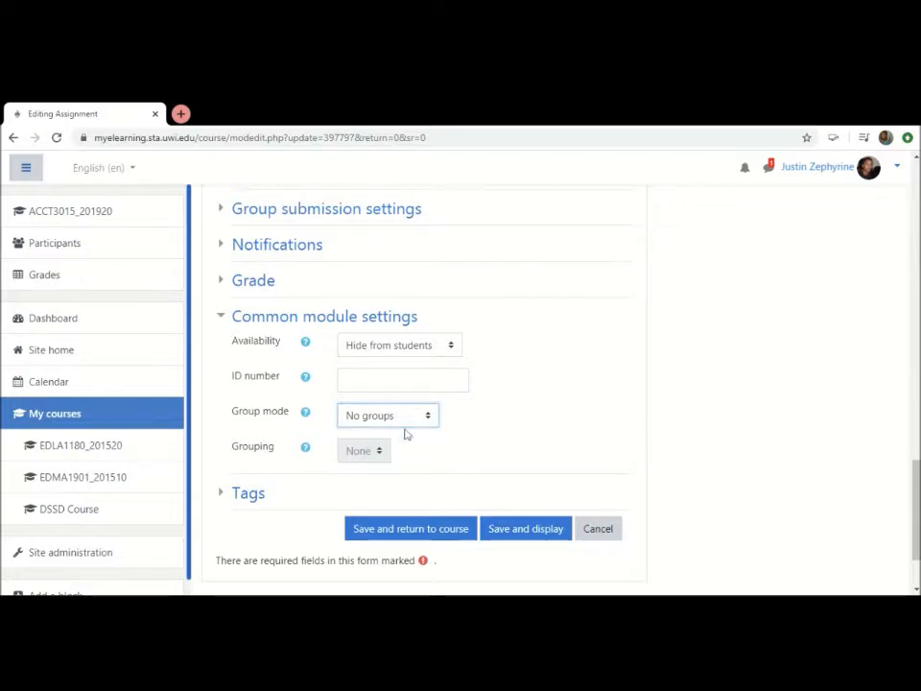
pyautogui.click(389, 462)
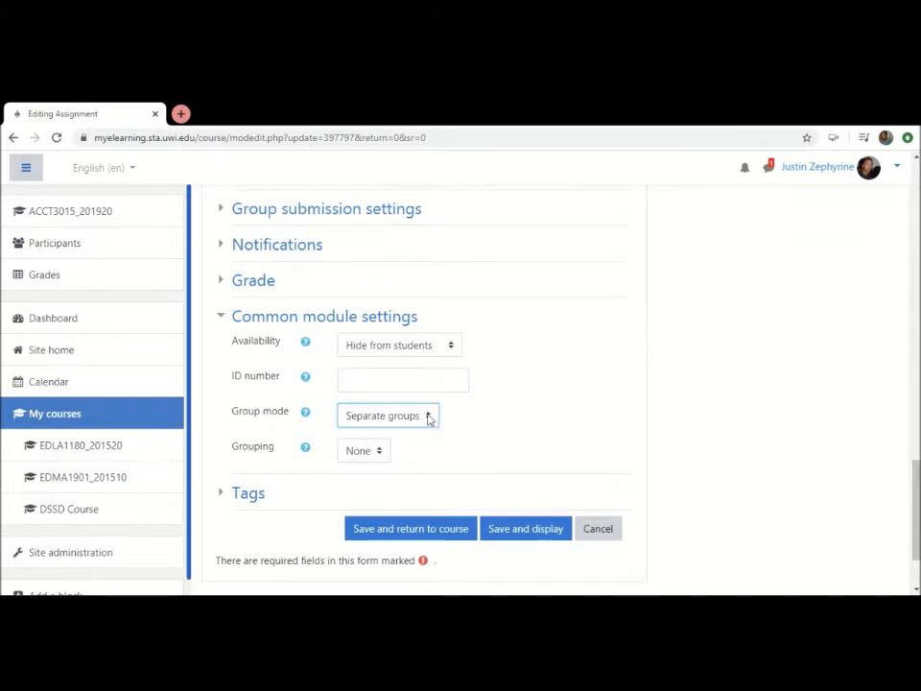
pyautogui.click(394, 437)
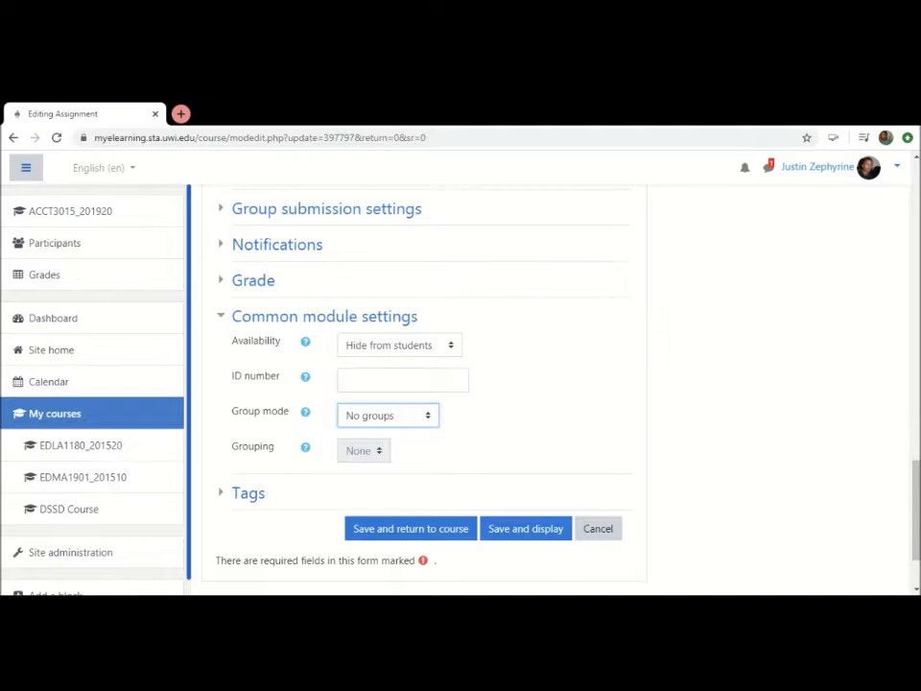
pyautogui.scroll(1, 583, 454)
pyautogui.scroll(8, 583, 454)
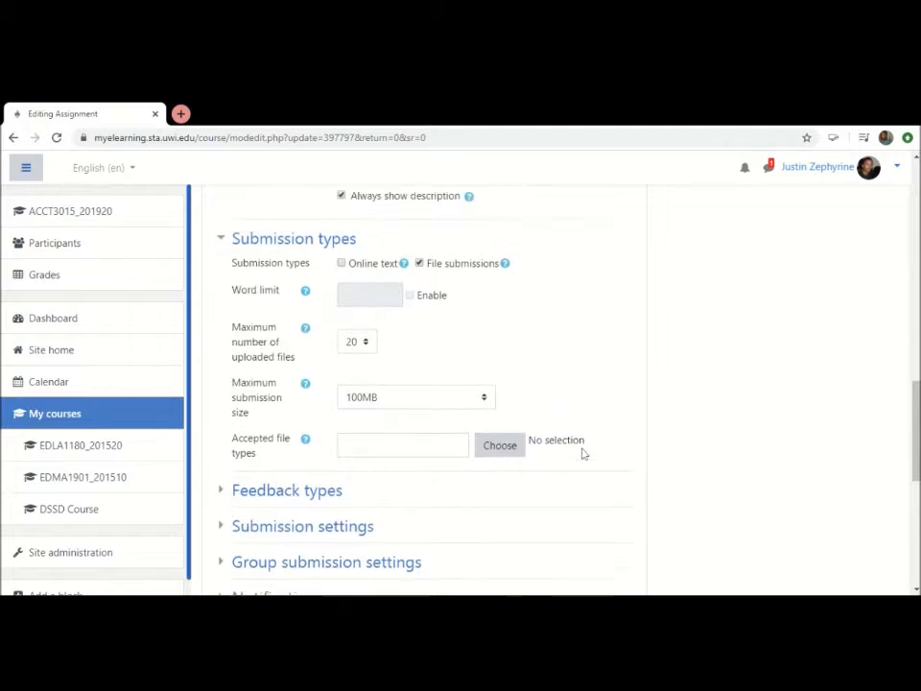
pyautogui.scroll(5, 583, 454)
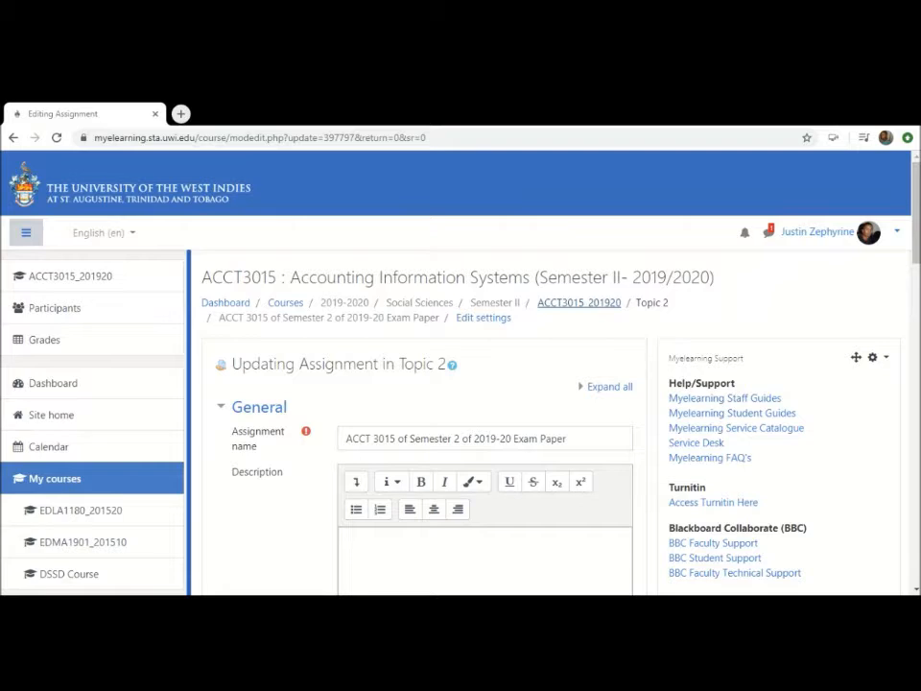
# Leave the assignment settings without saving and review the group assignments of students in the course's participants list
pyautogui.click(579, 303)
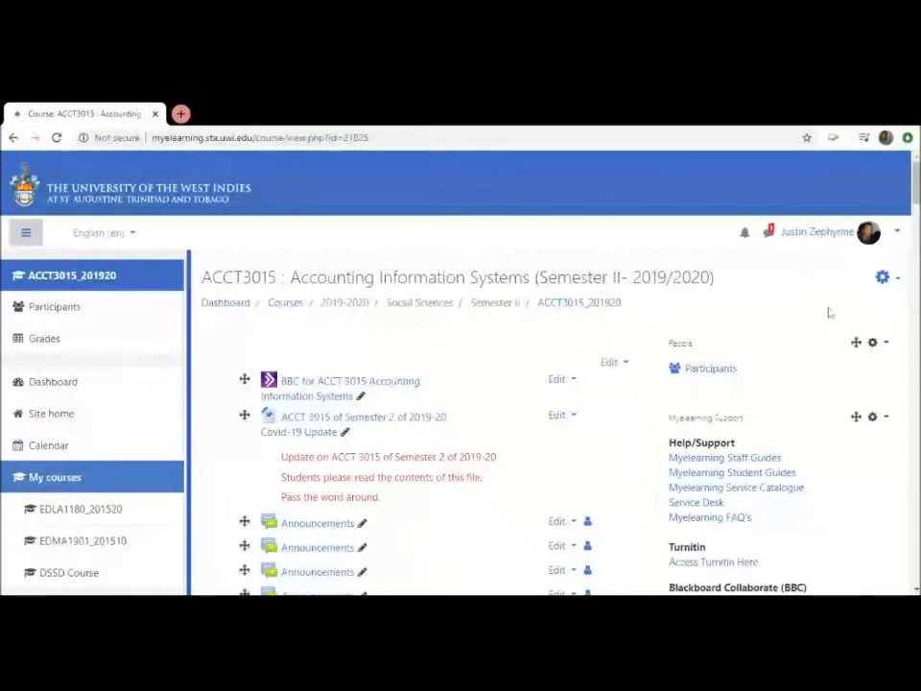
pyautogui.click(707, 376)
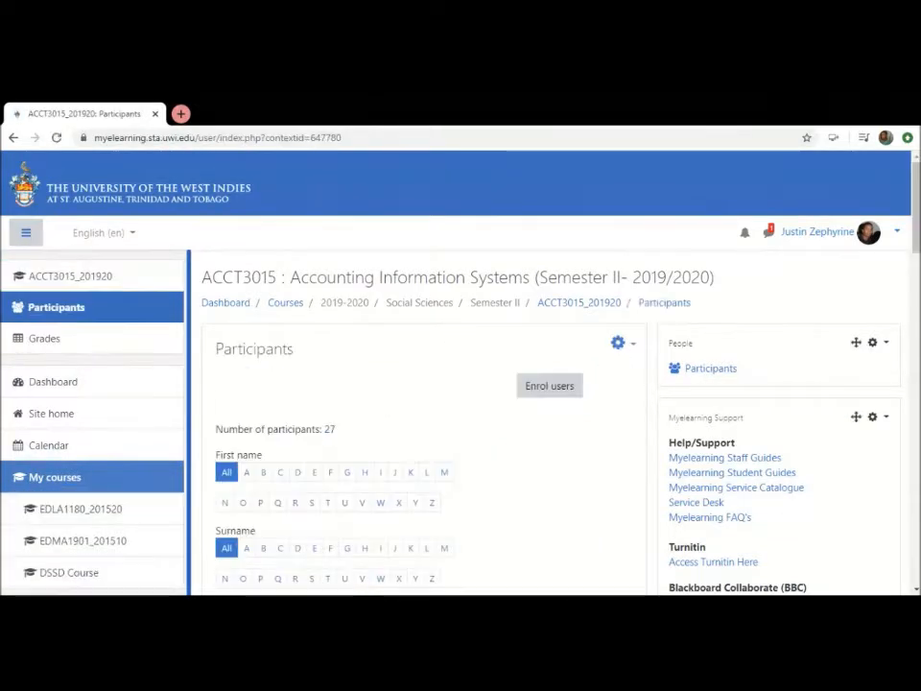
pyautogui.scroll(-2, 449, 338)
pyautogui.scroll(-3, 449, 337)
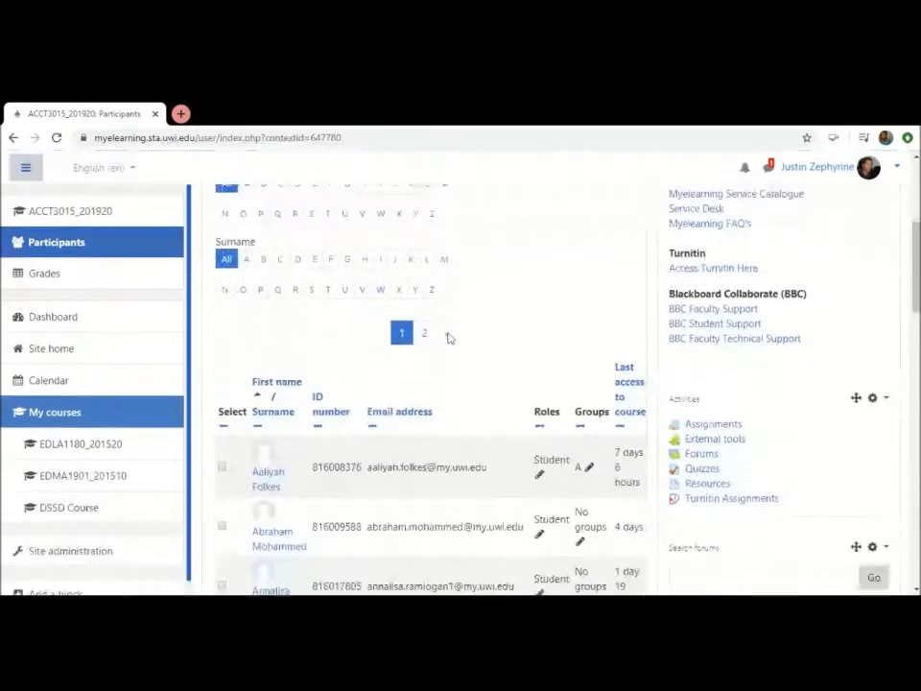
pyautogui.scroll(3, 449, 336)
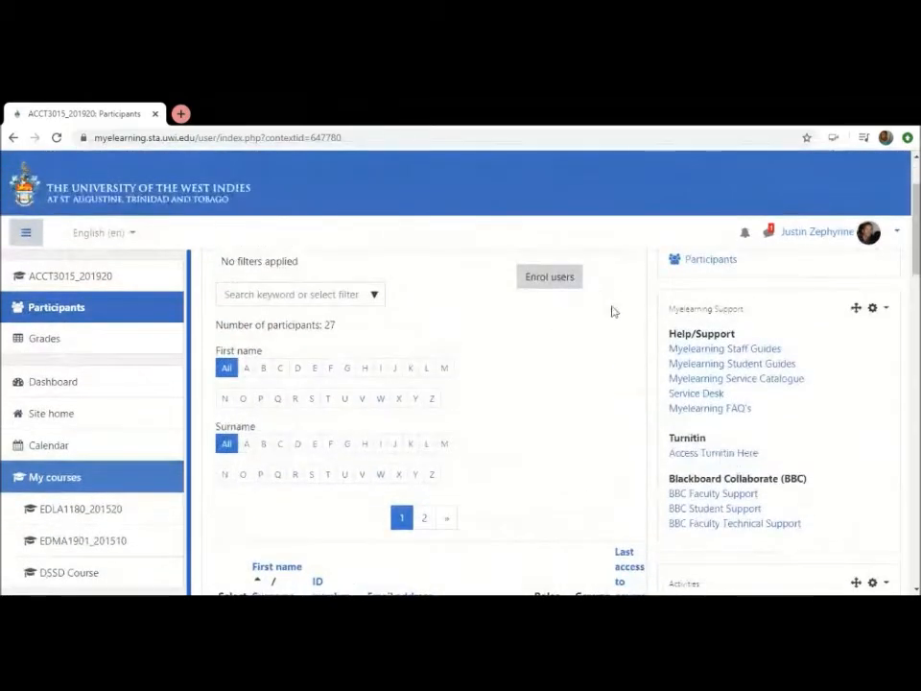
pyautogui.scroll(2, 611, 312)
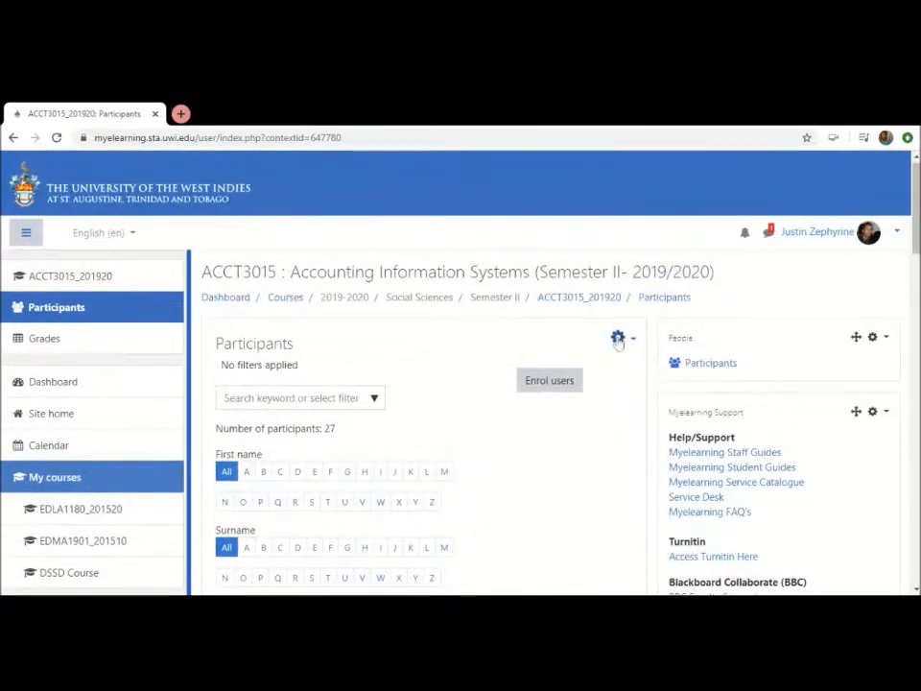
pyautogui.scroll(-5, 623, 457)
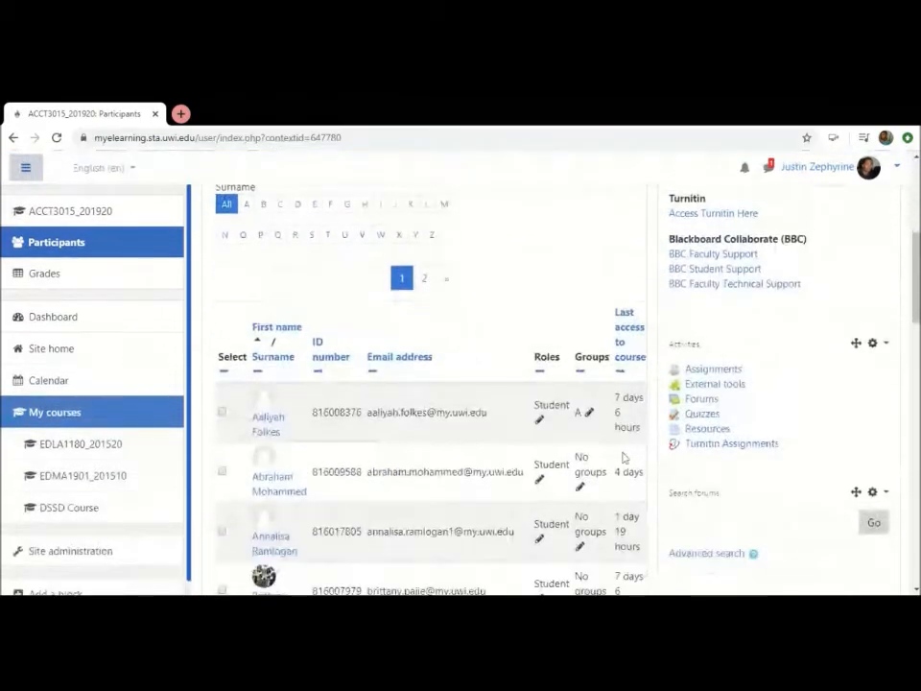
# Check the Groups column for the listed participants, then open the Groups page of the ACCT3015_201920 course
pyautogui.scroll(-2, 623, 459)
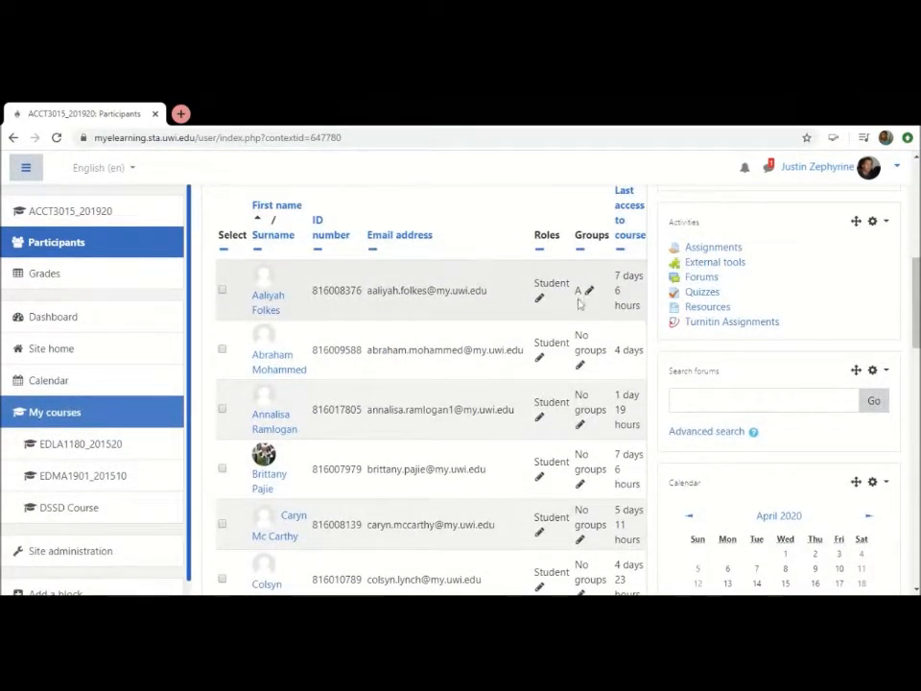
pyautogui.scroll(-2, 512, 495)
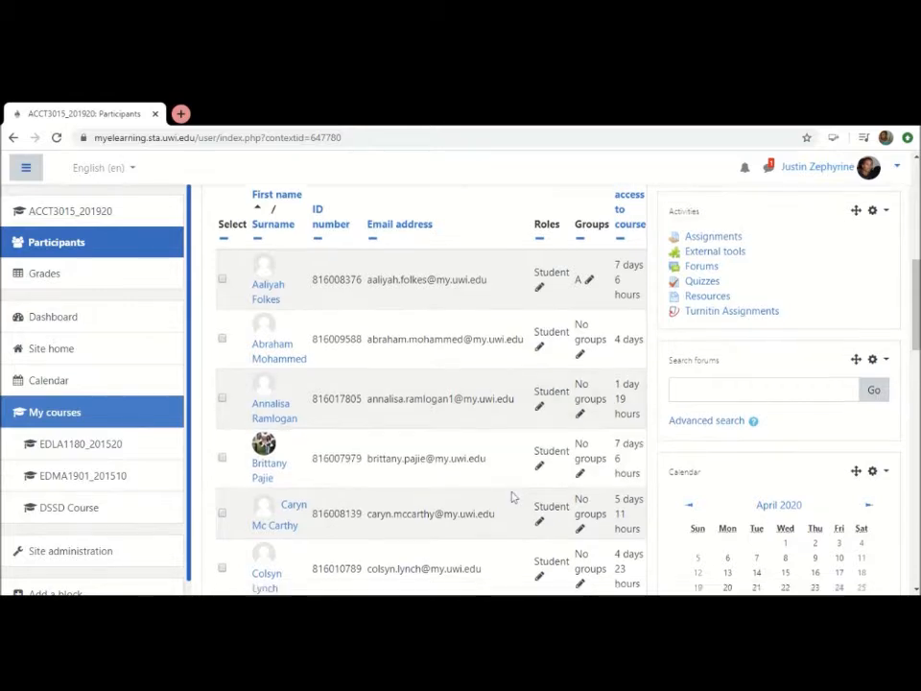
pyautogui.scroll(-2, 512, 496)
pyautogui.scroll(5, 512, 495)
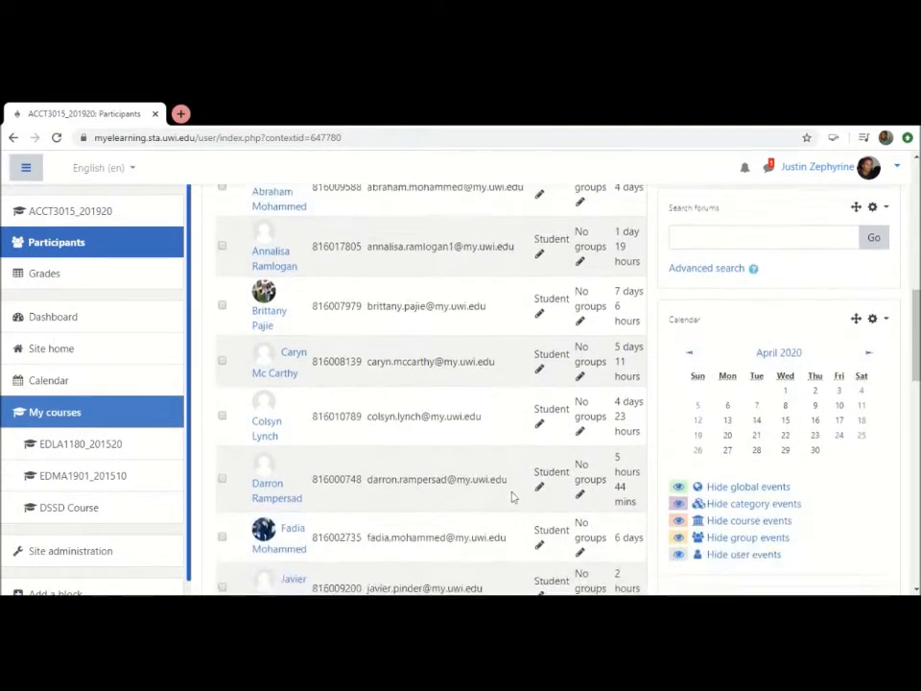
pyautogui.scroll(1, 511, 496)
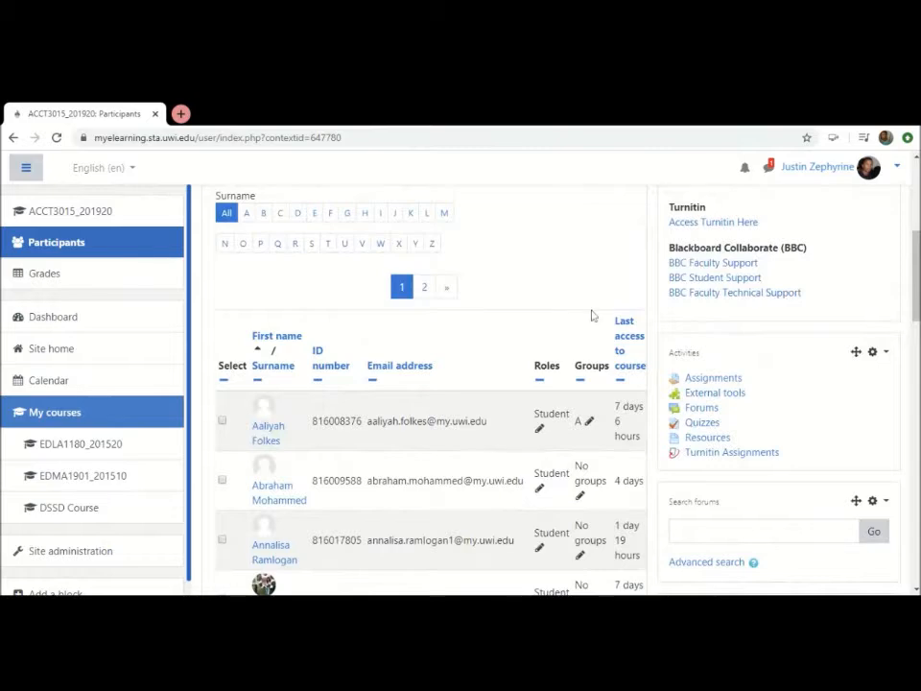
pyautogui.scroll(5, 592, 315)
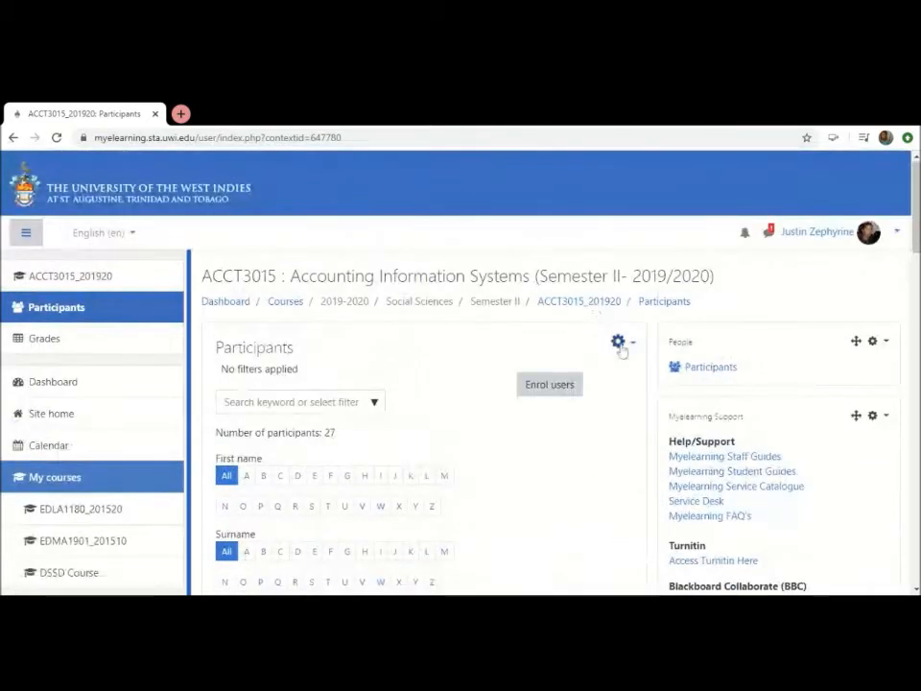
pyautogui.click(619, 343)
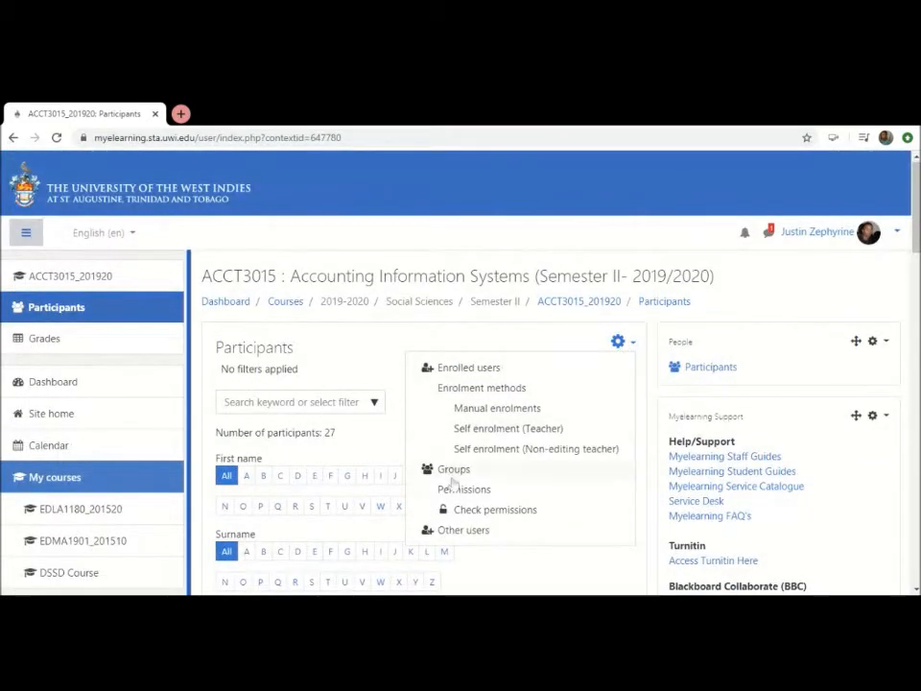
pyautogui.click(454, 471)
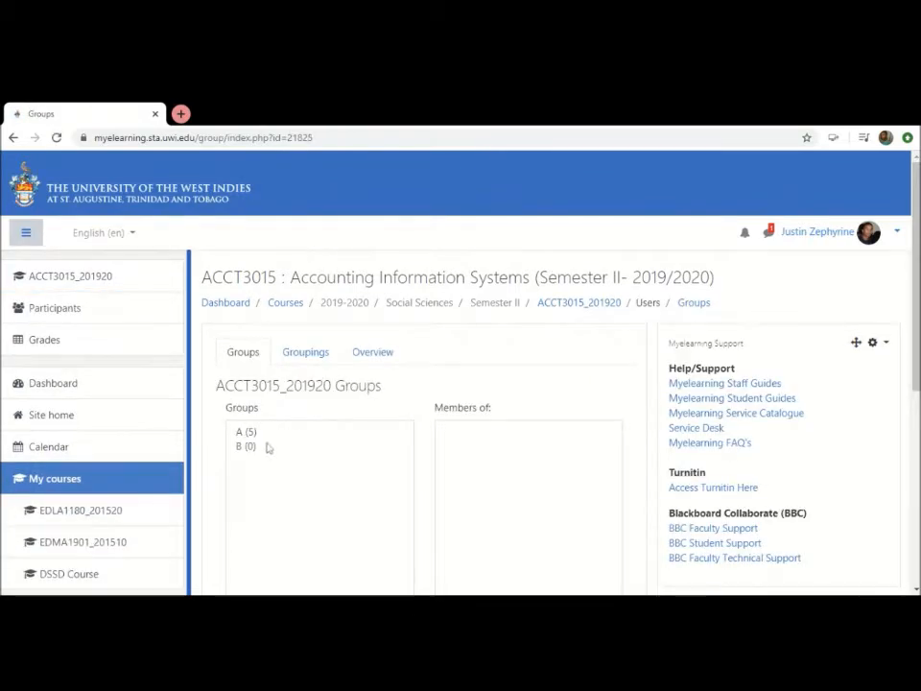
# Select both groups A and B in the ACCT3015_201920 course, delete them and confirm the deletion
pyautogui.click(254, 435)
pyautogui.click(256, 440)
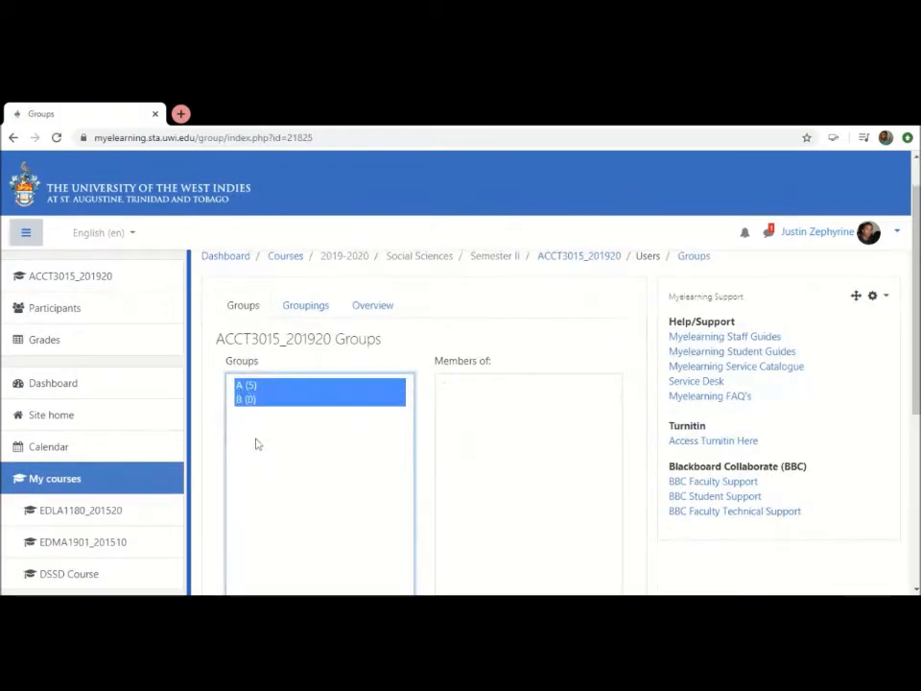
pyautogui.scroll(-3, 256, 443)
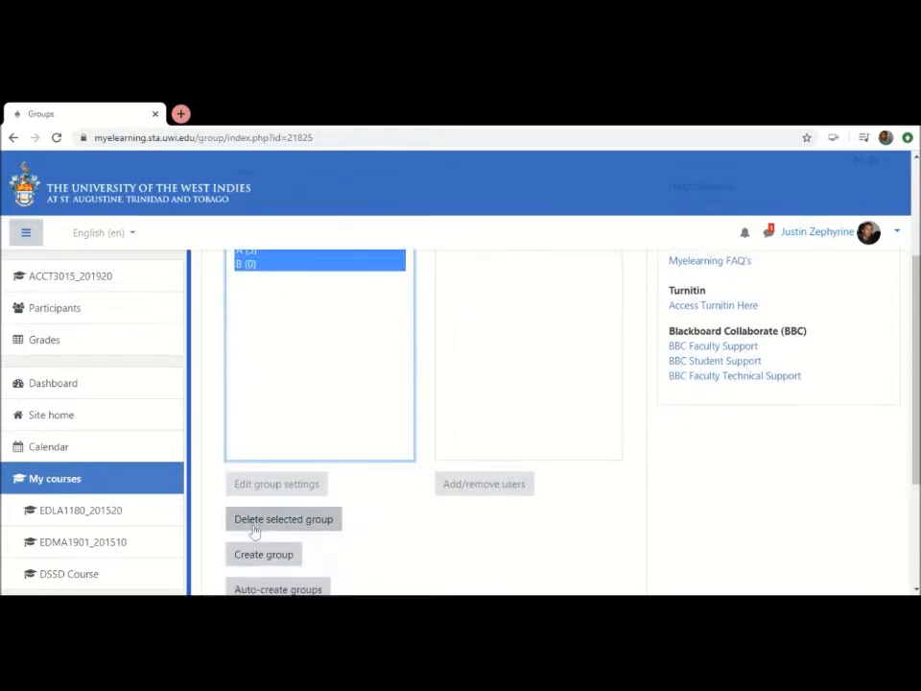
pyautogui.click(254, 527)
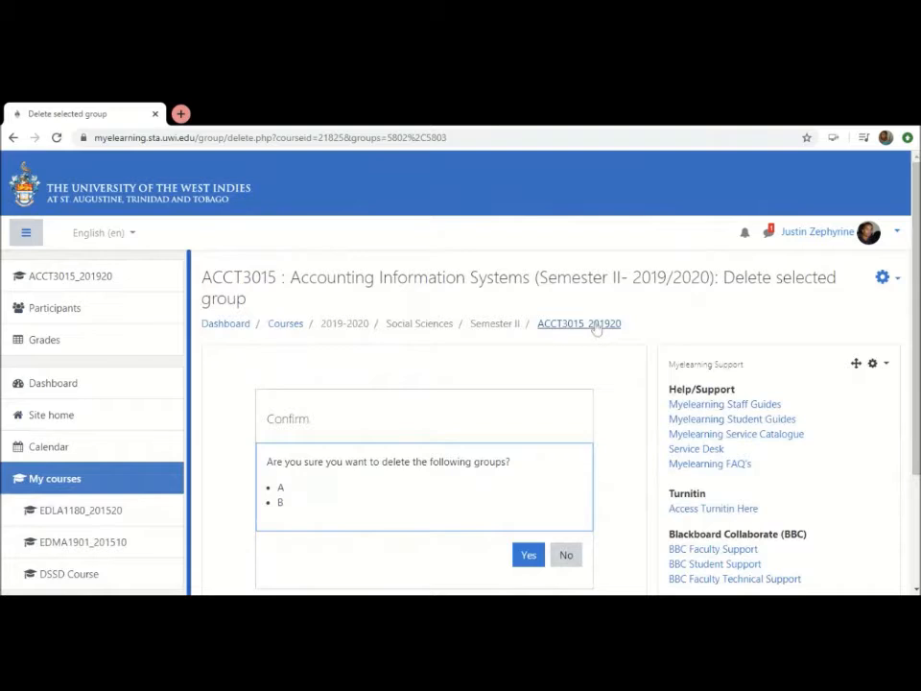
pyautogui.click(529, 554)
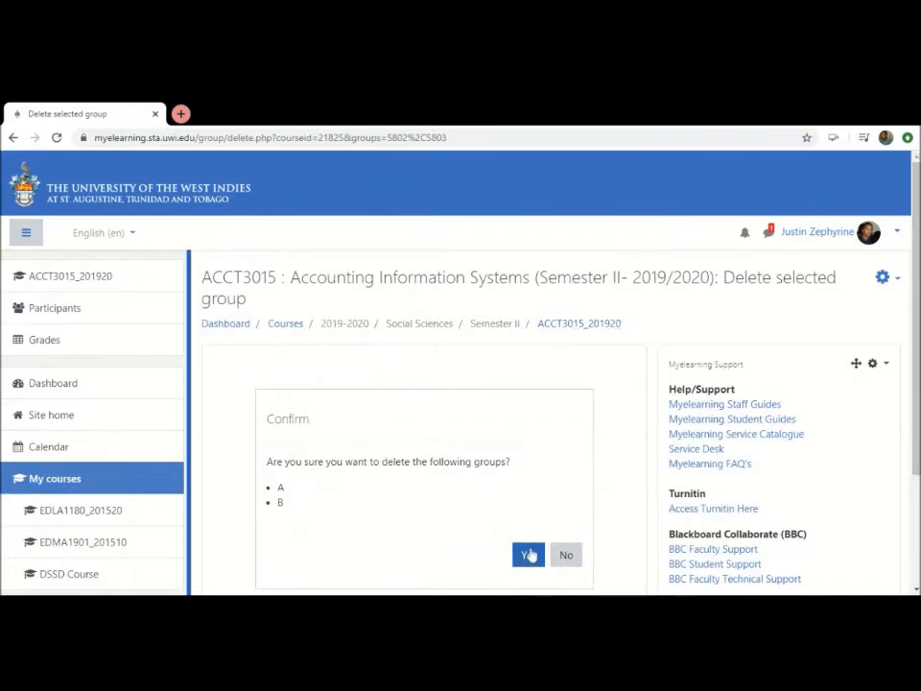